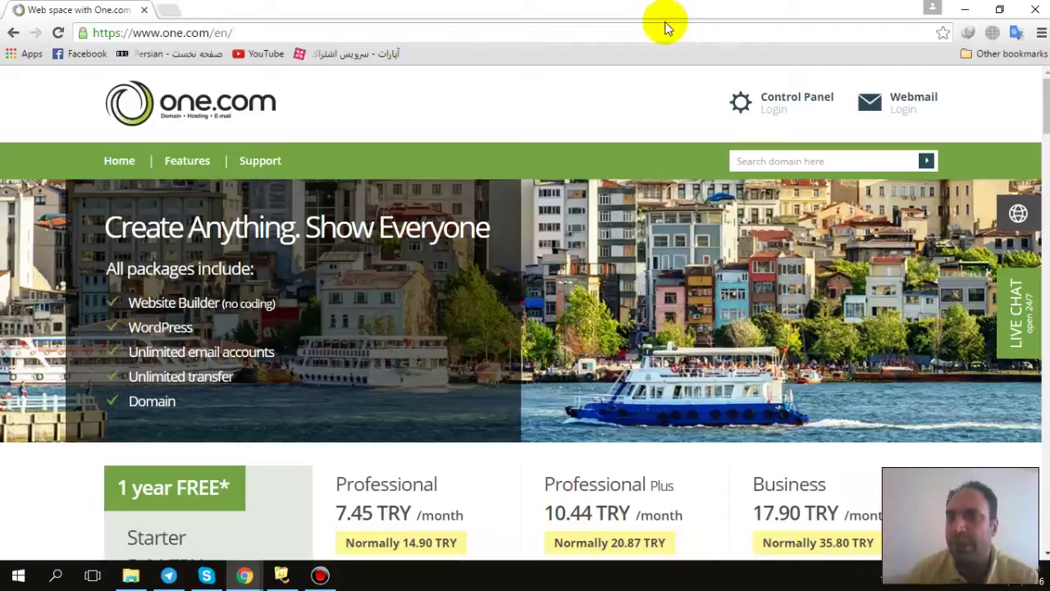
- Log in to the one.com Control Panel and go to the 1-click WordPress tile
left_click(738, 99)
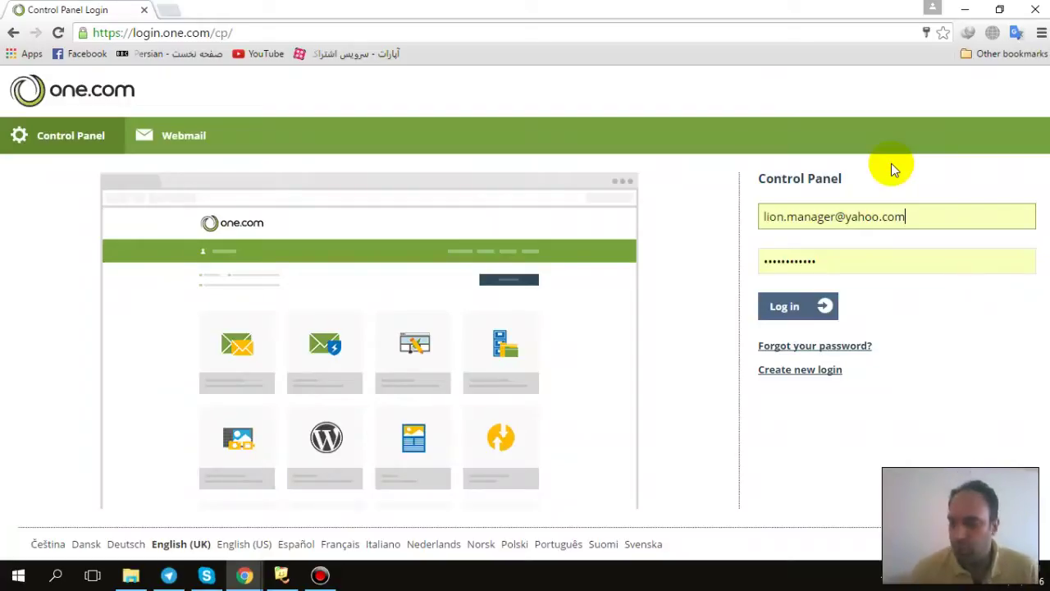
left_click(820, 307)
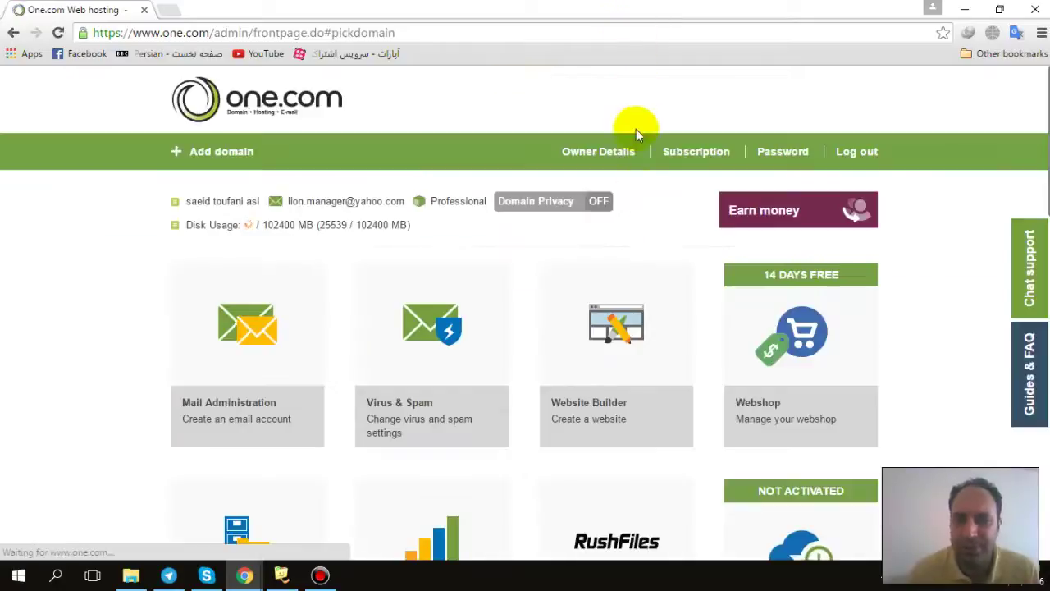
scroll(651, 228, "down", 5)
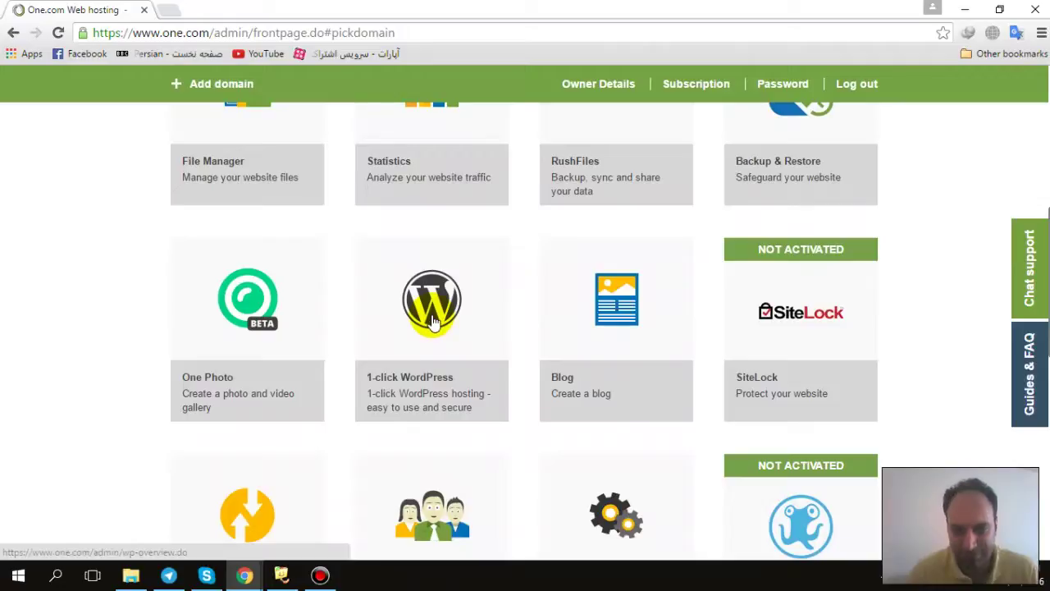
left_click(433, 320)
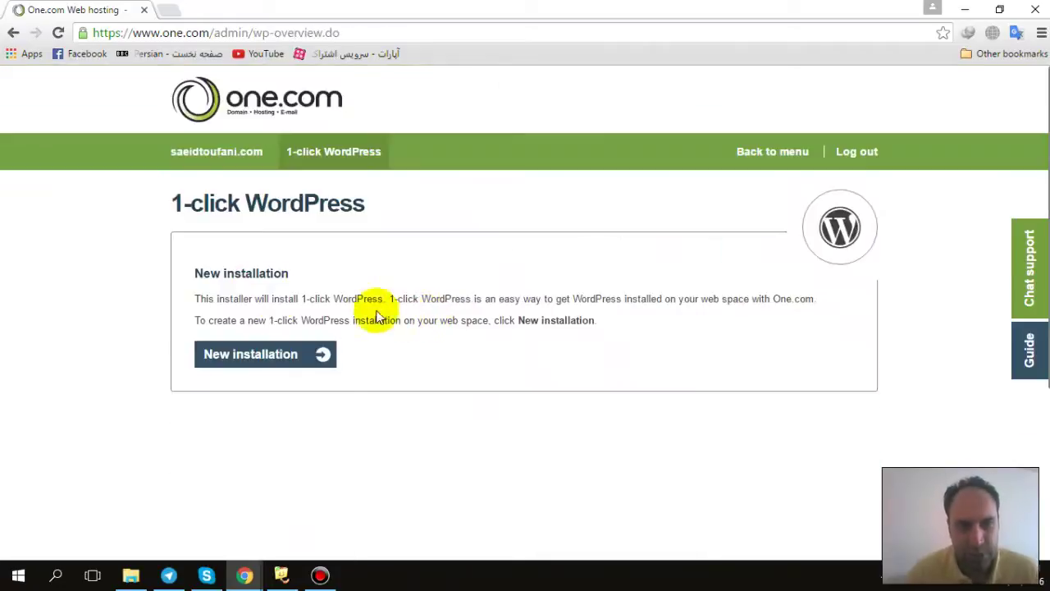
- Install WordPress on the 'test' subdomain and open its WP admin
left_click(301, 348)
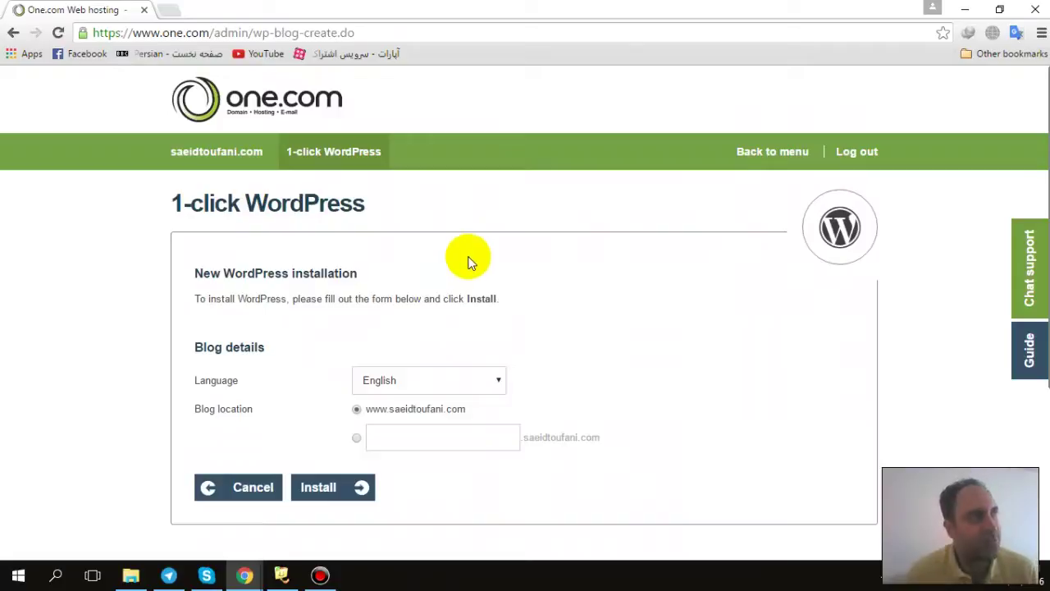
scroll(469, 250, "down", 1)
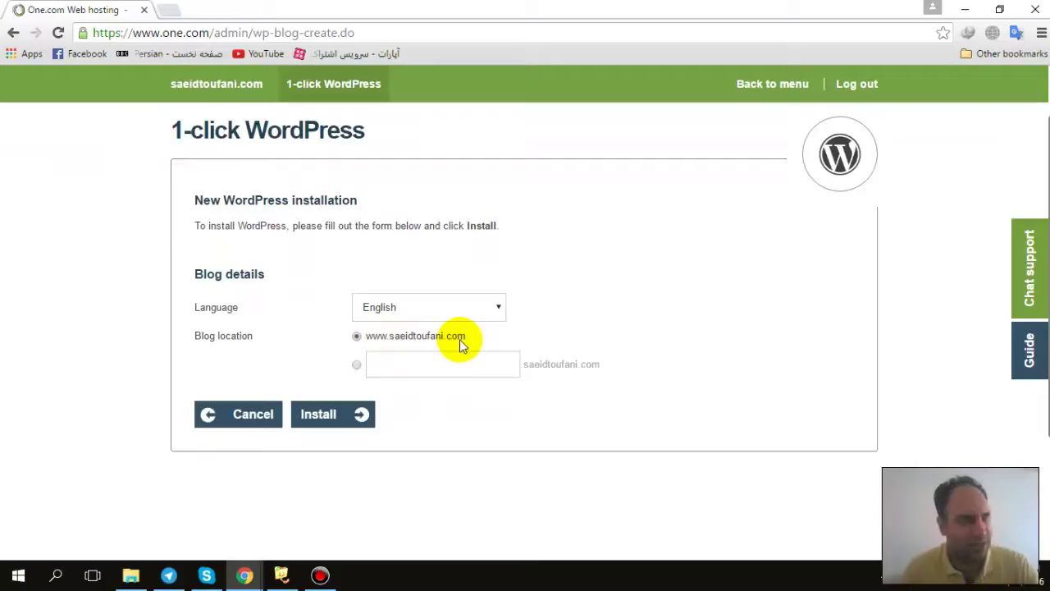
left_click(357, 363)
left_click(396, 363)
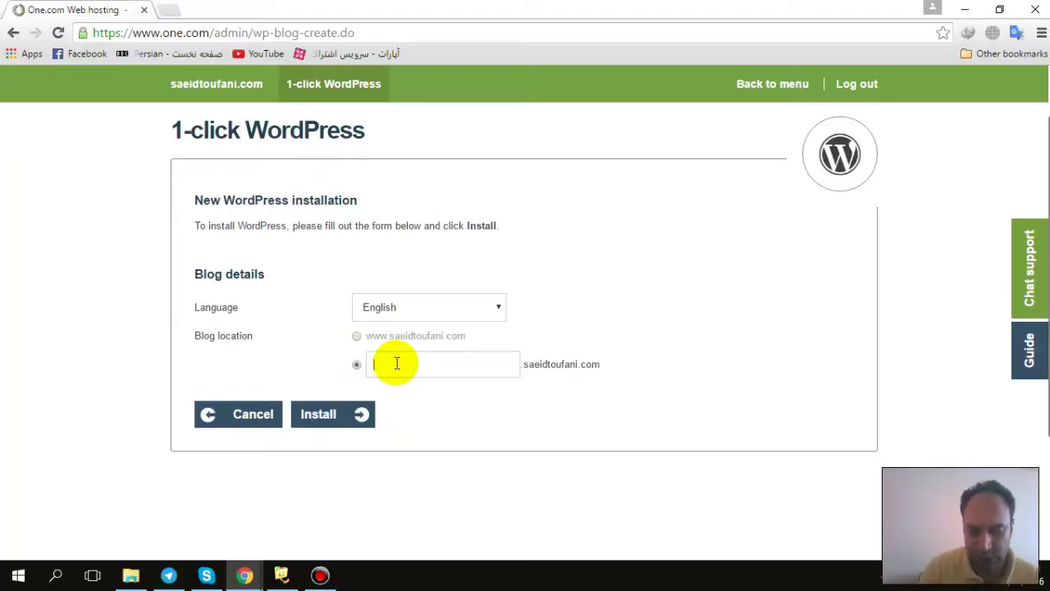
left_click(326, 416)
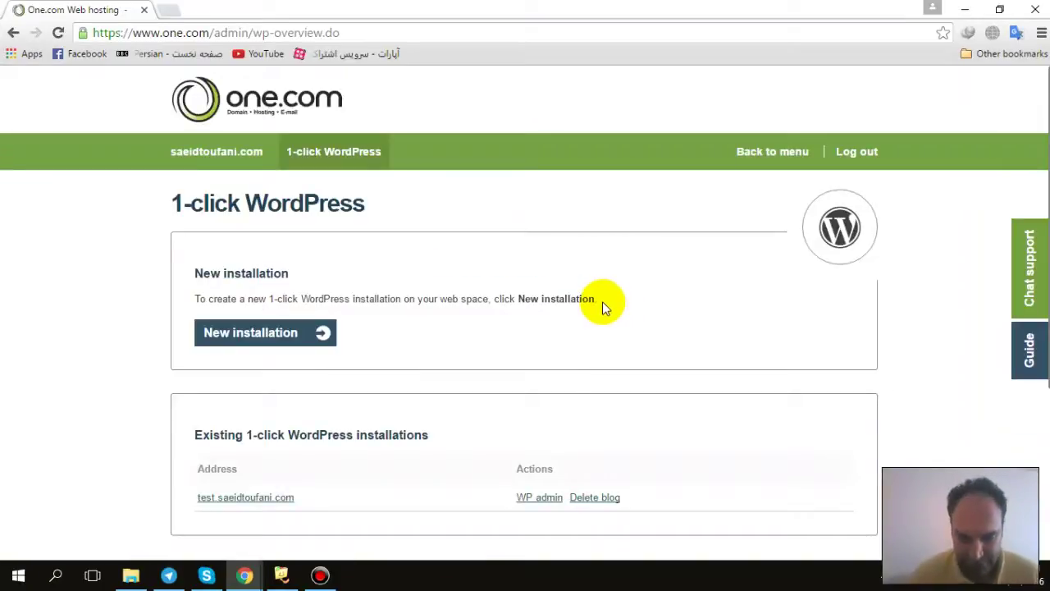
scroll(598, 297, "down", 3)
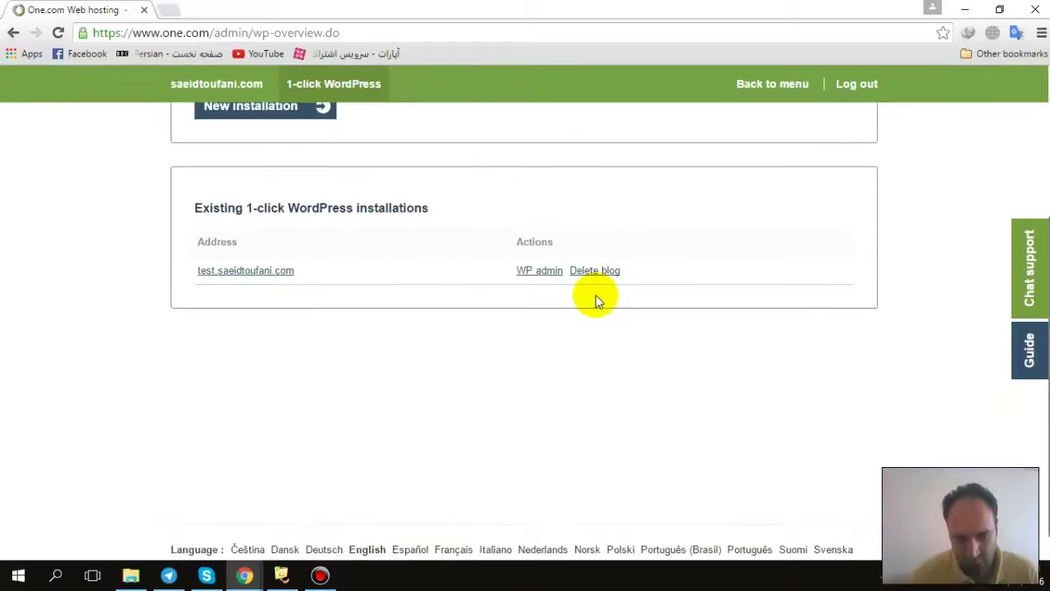
left_click(535, 270)
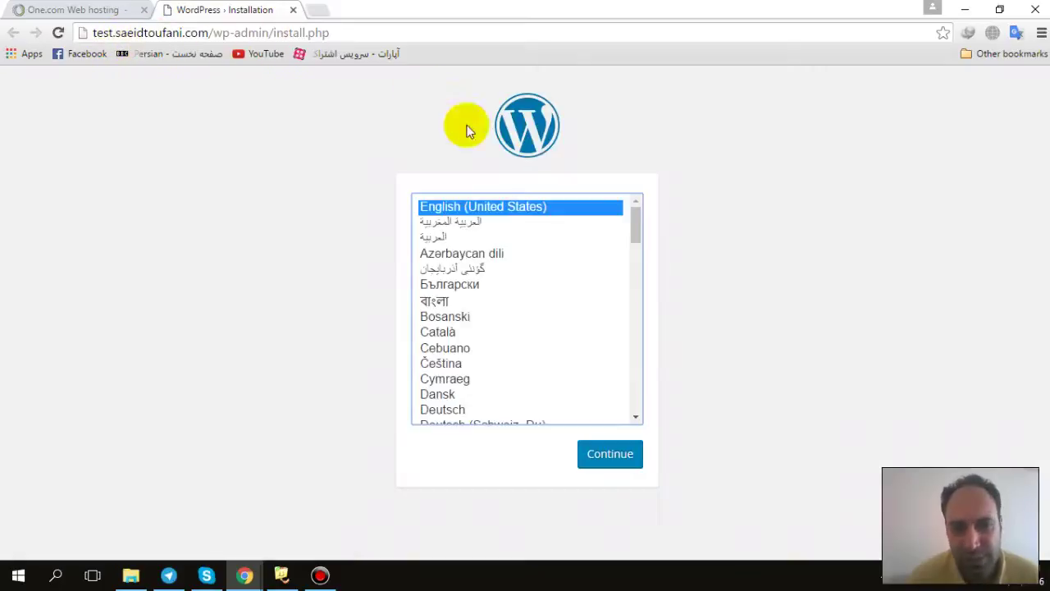
- Choose فارسی as the installer language and continue
scroll(607, 263, "down", 2)
left_click_drag(638, 244, 611, 310)
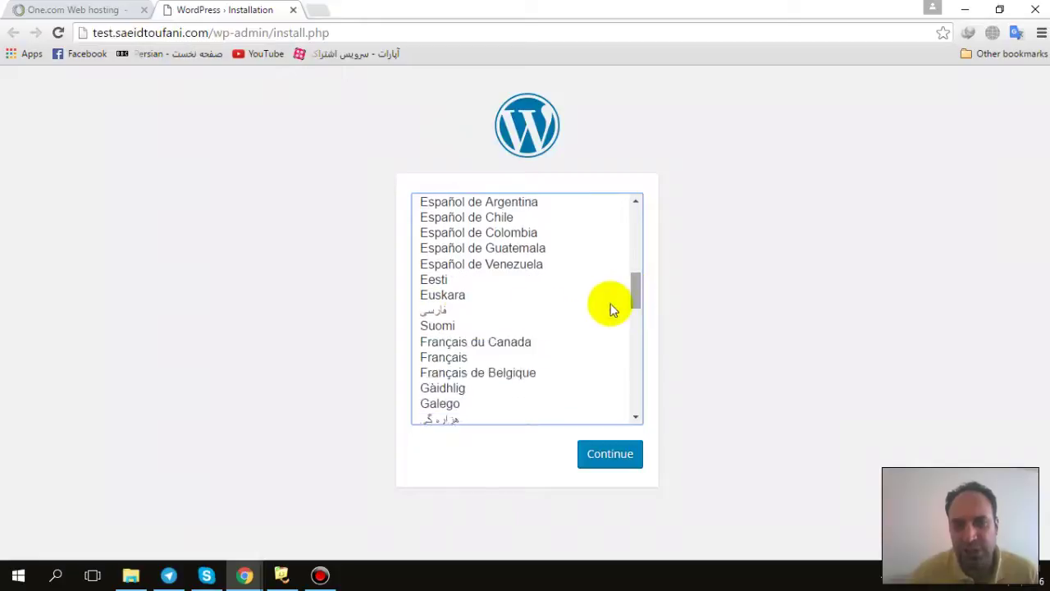
left_click(427, 311)
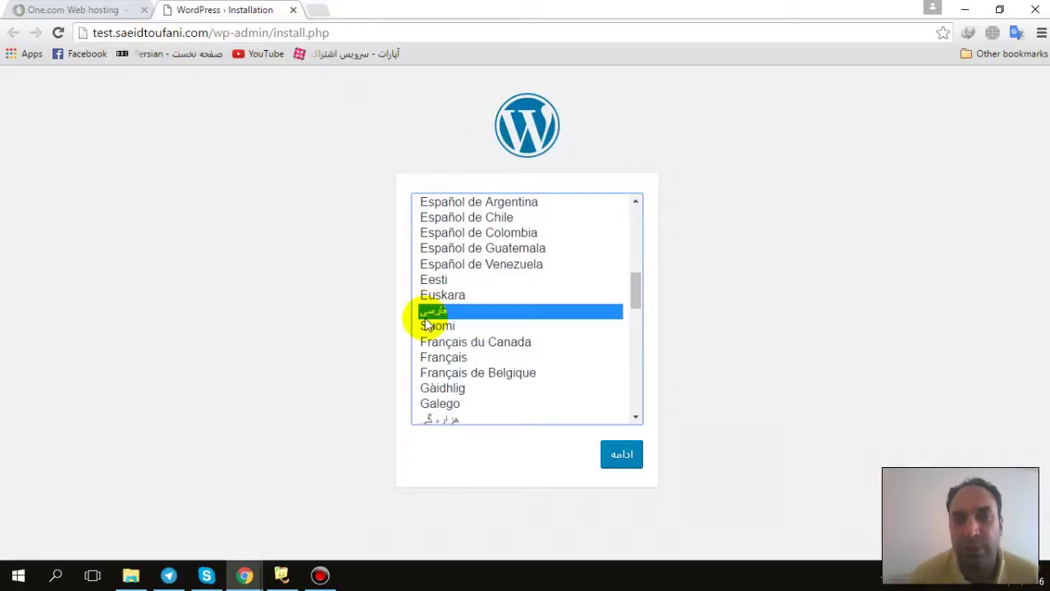
left_click(621, 456)
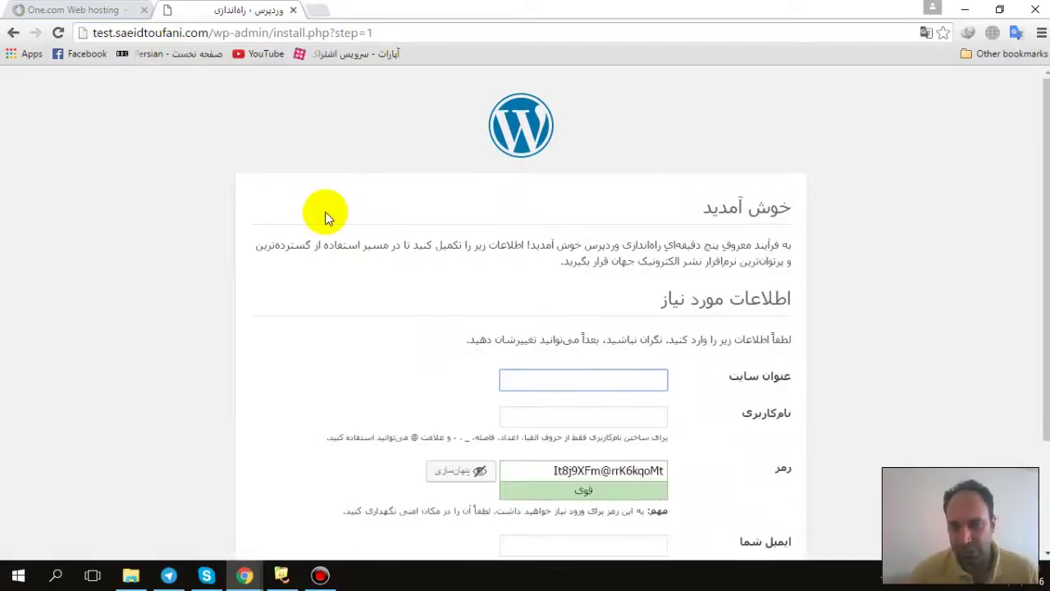
- Clear a stray character from the site title and show the browser window previews
scroll(325, 217, "down", 2)
type("f")
key("BackSpace")
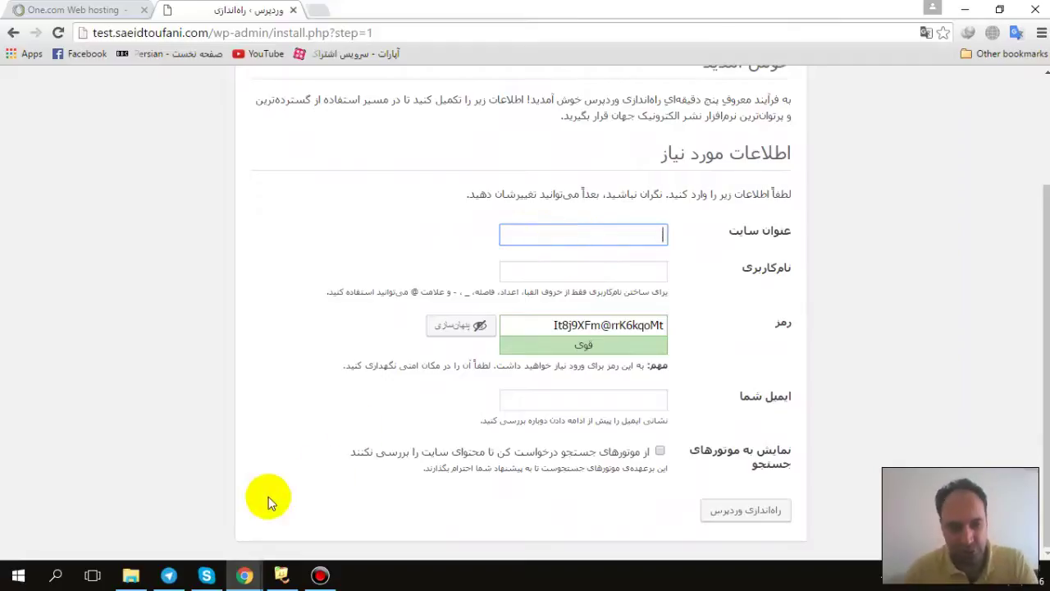
left_click(245, 570)
left_click(194, 542)
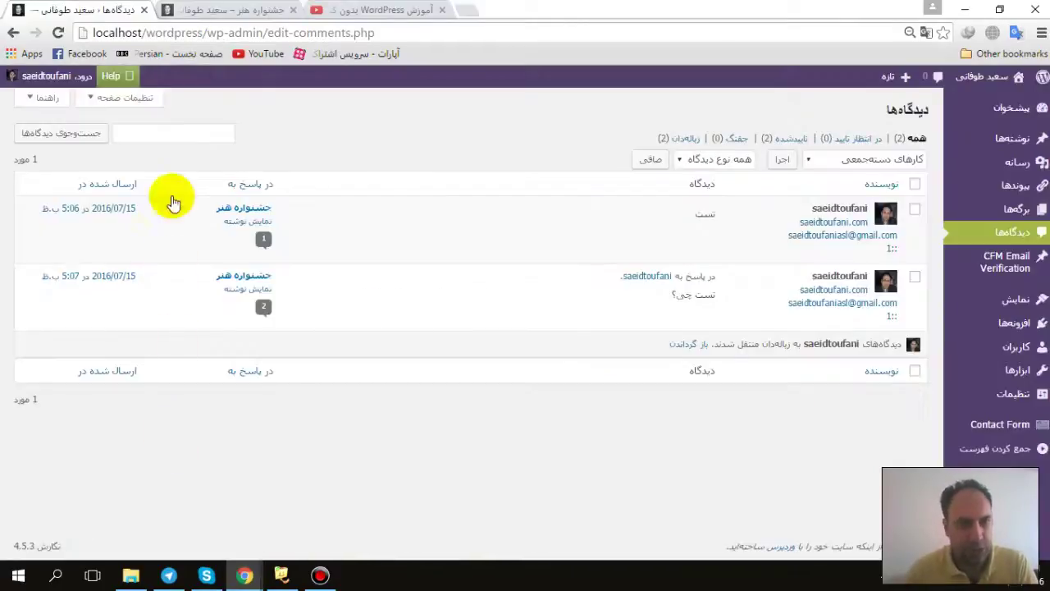
left_click(209, 11)
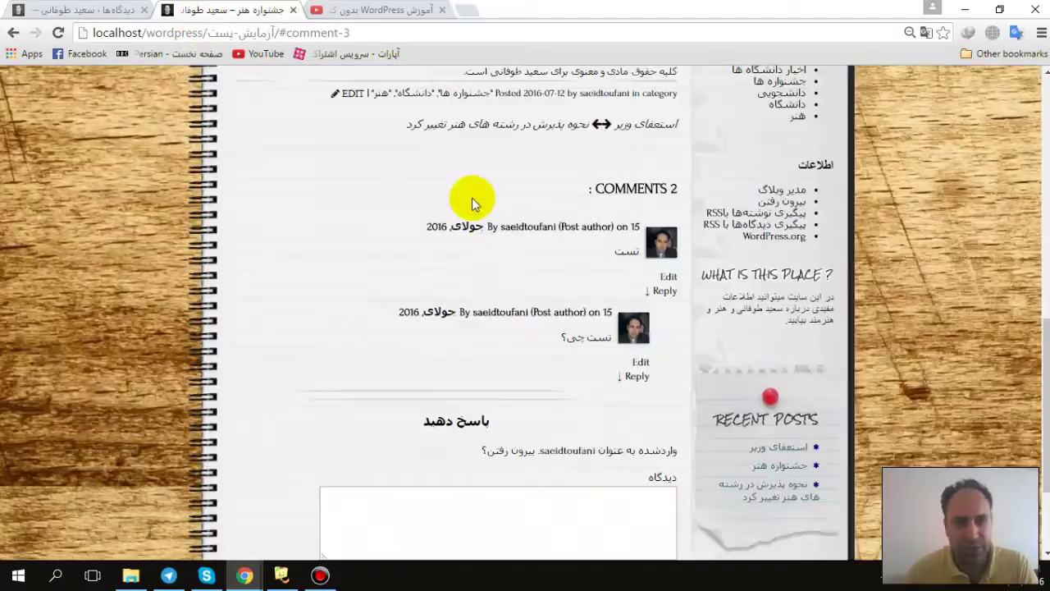
scroll(479, 271, "up", 10)
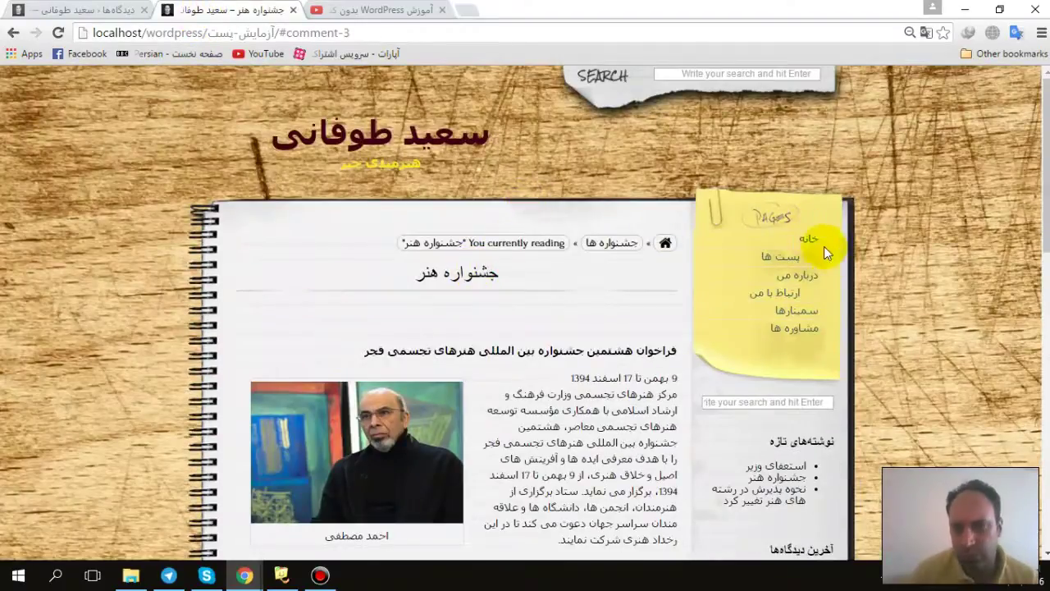
left_click(804, 234)
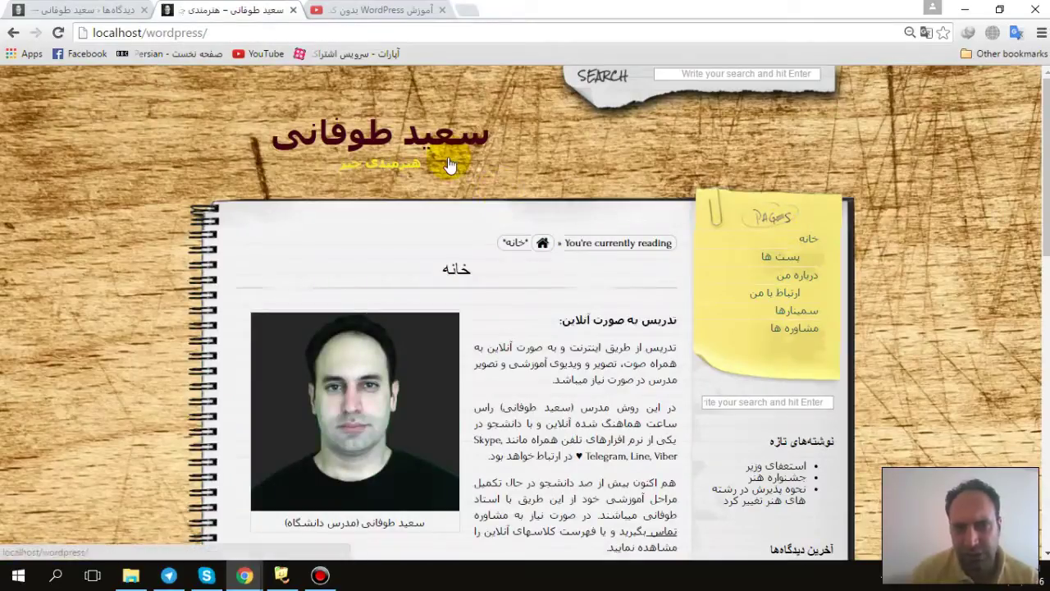
left_click(361, 8)
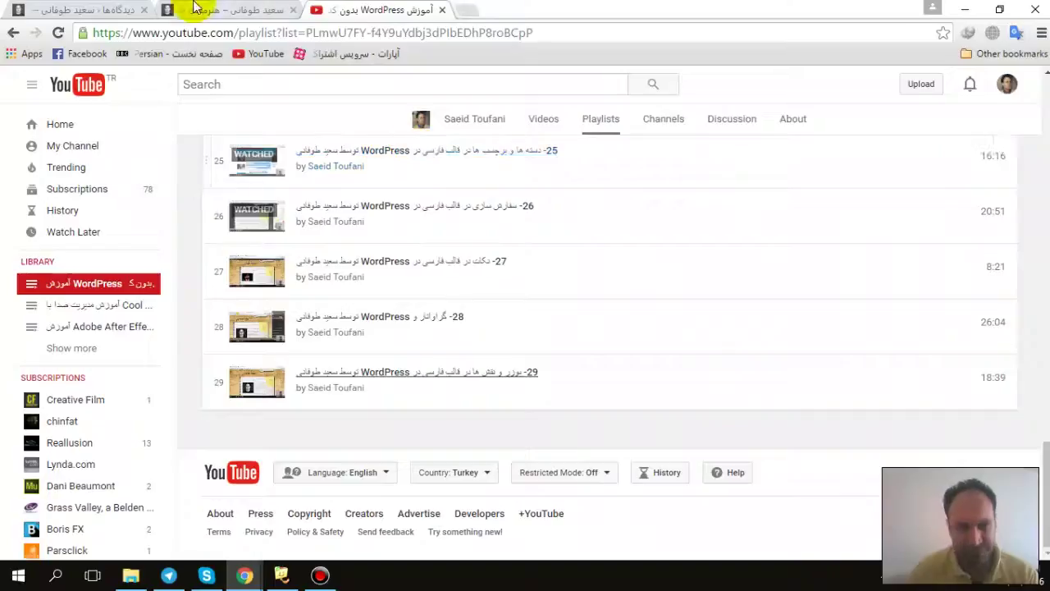
left_click(222, 10)
mouse_move(244, 574)
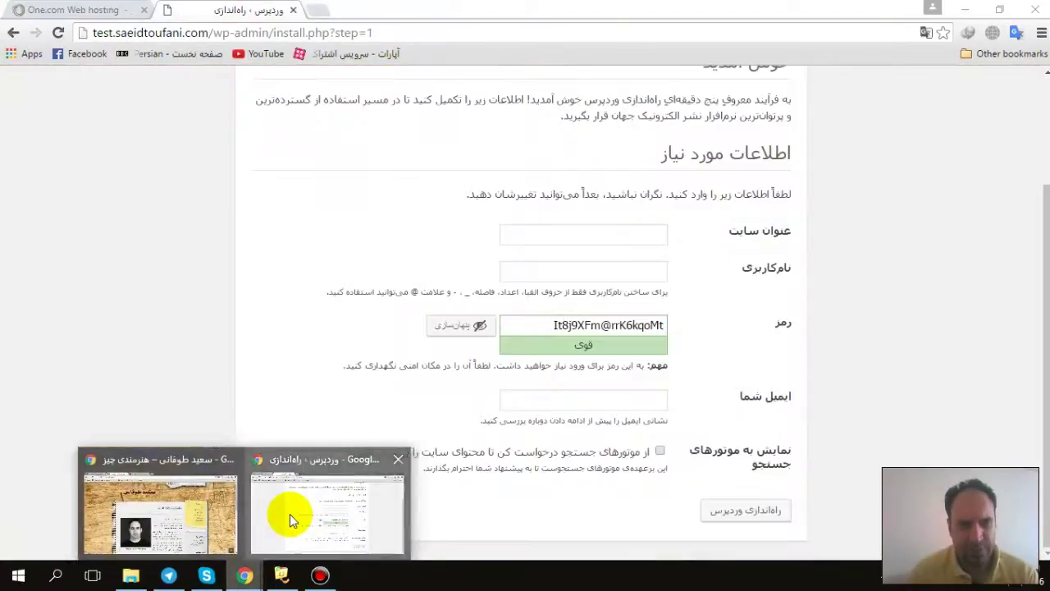
left_click(290, 513)
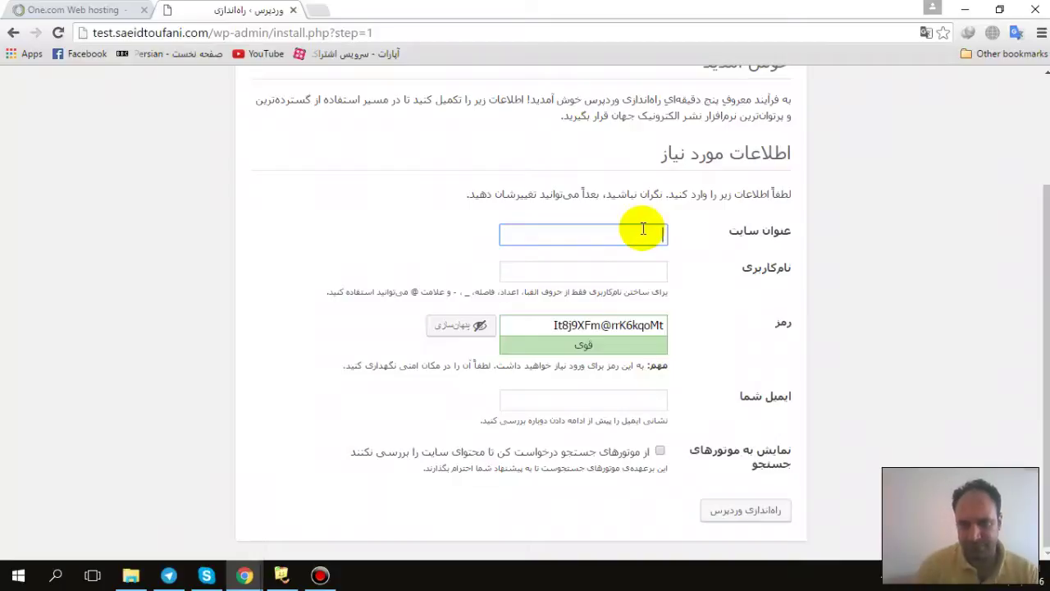
- Enter the Persian site title and the admin username
type("f")
key("BackSpace")
key("alt+shift")
type("سعید طوفانی")
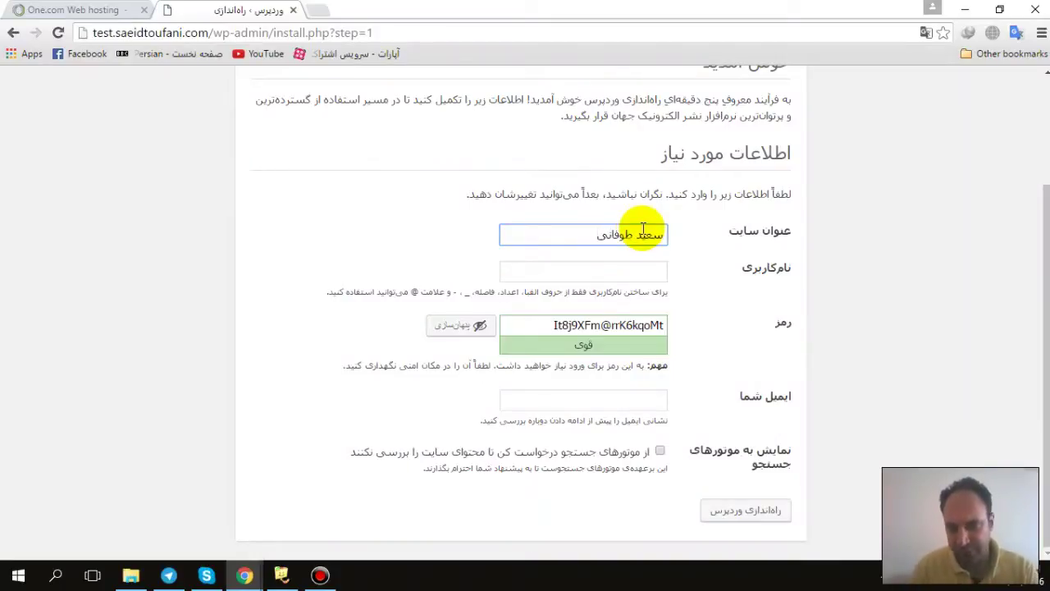
left_click(632, 274)
type("saeidtoufani")
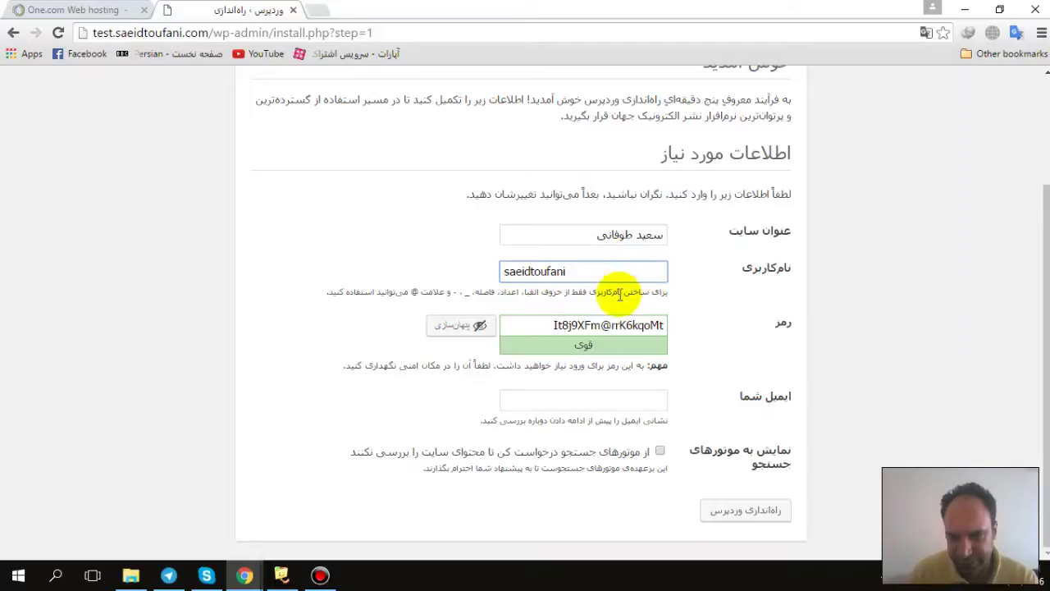
- Replace the generated password with a custom weak one and confirm its use
left_click(545, 325)
left_click_drag(545, 325, 687, 321)
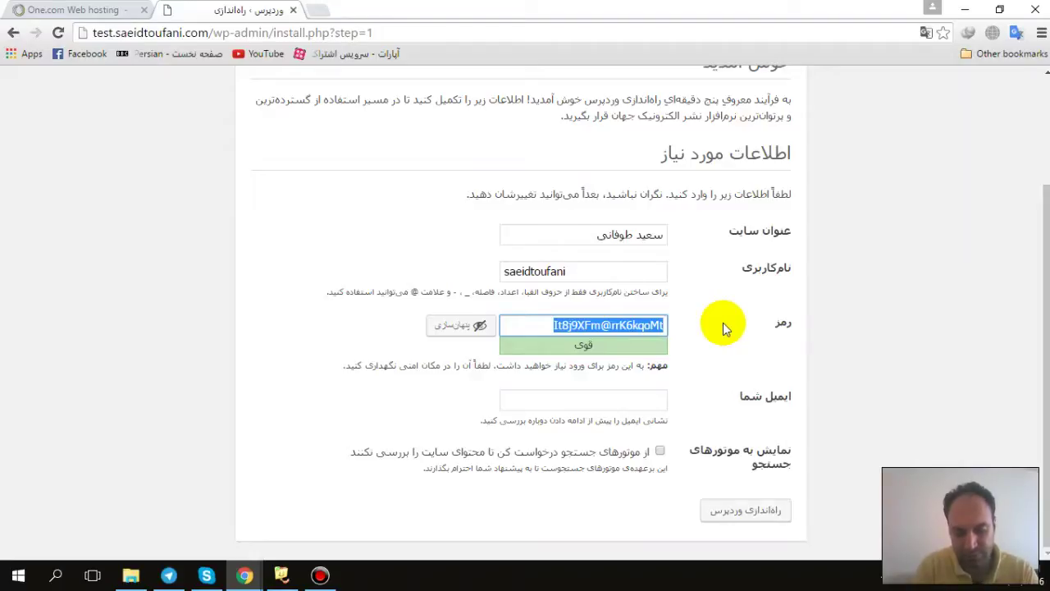
key("BackSpace")
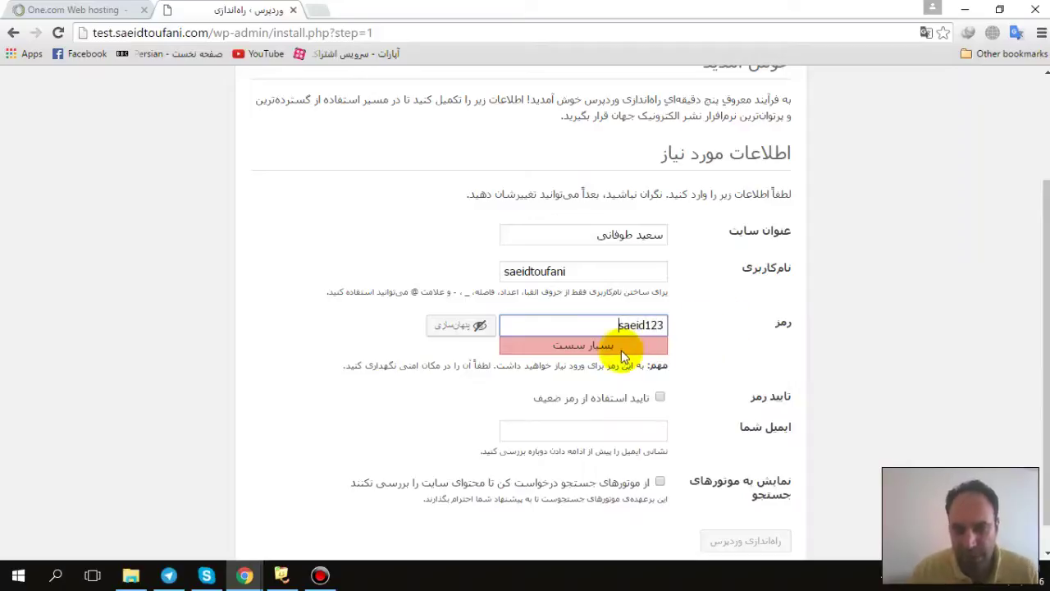
left_click(659, 398)
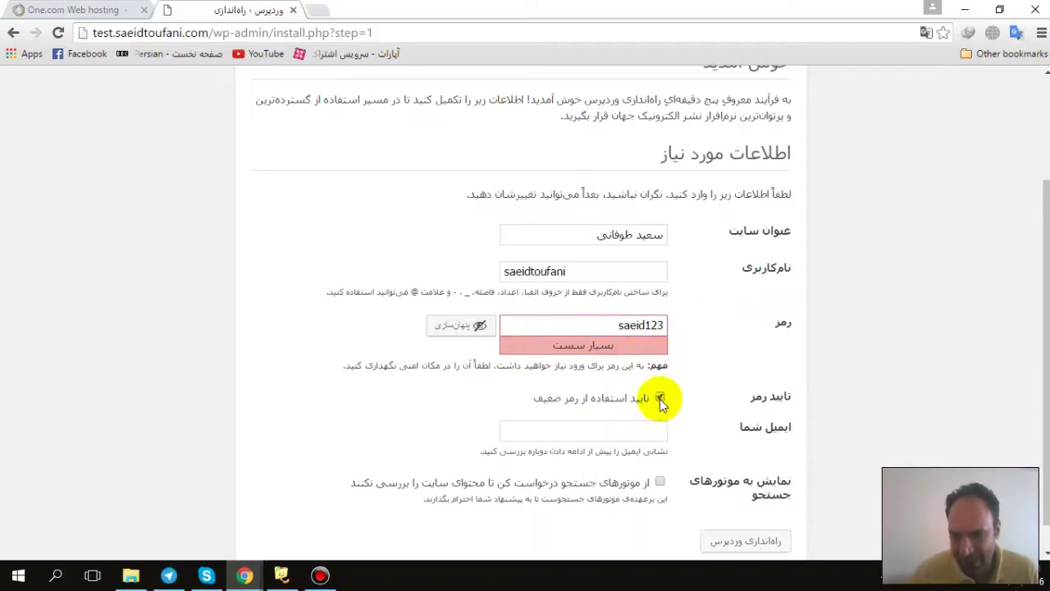
- Enter the admin e-mail and discourage search engines from indexing the site
left_click(647, 431)
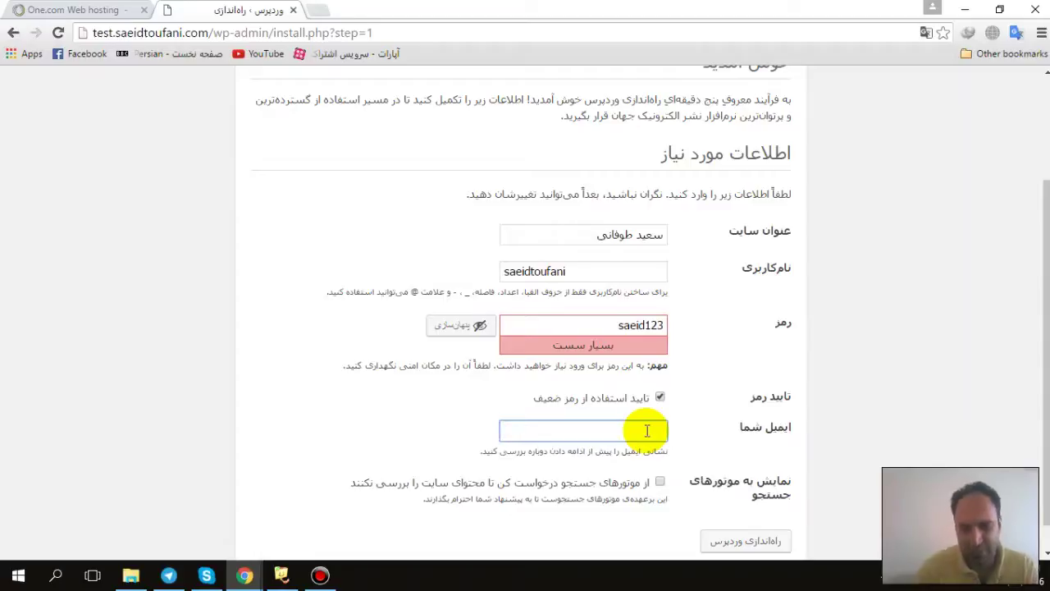
type("sa")
key("BackSpace")
key("BackSpace")
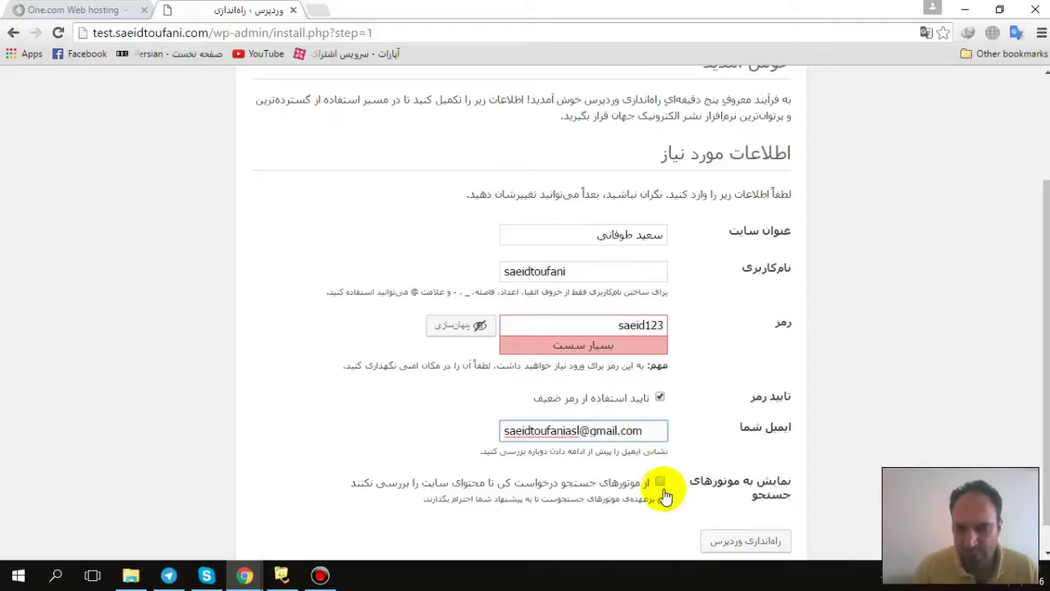
left_click(660, 482)
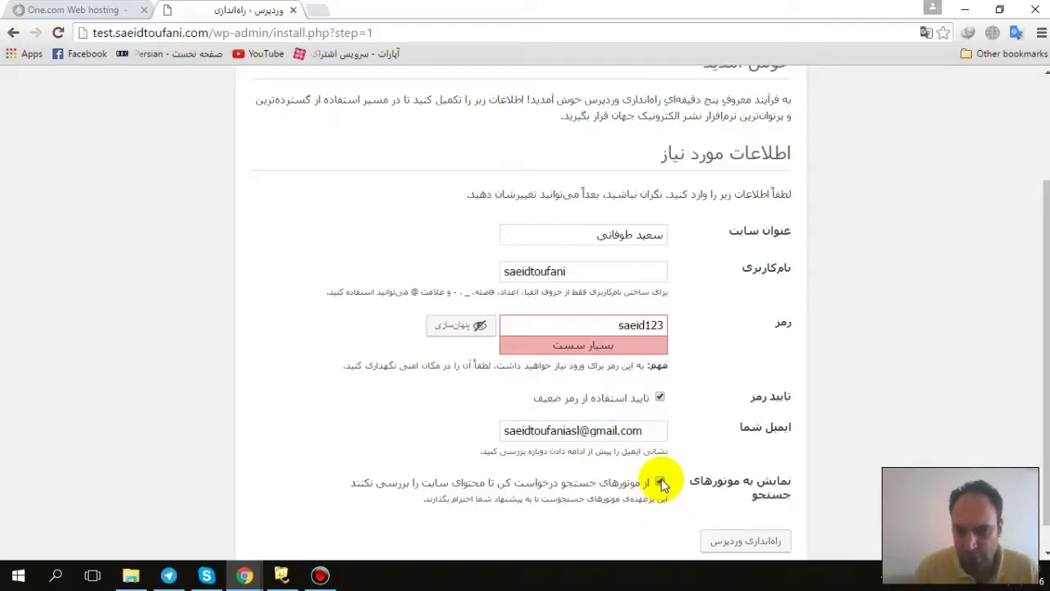
- Lengthen the password and run the WordPress installation
scroll(744, 383, "down", 1)
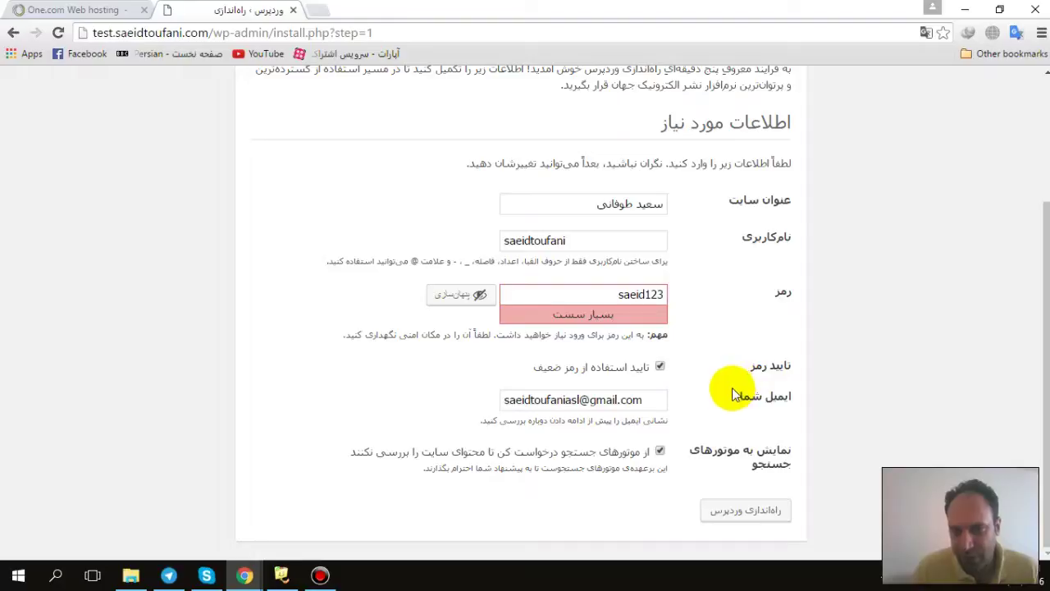
left_click(640, 294)
scroll(675, 305, "up", 1)
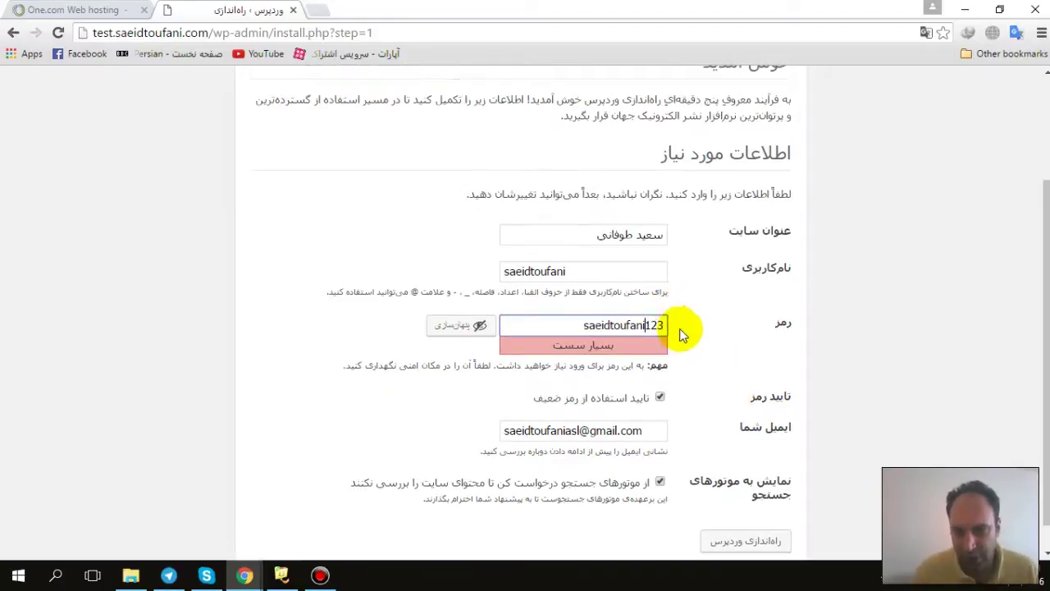
left_click(746, 539)
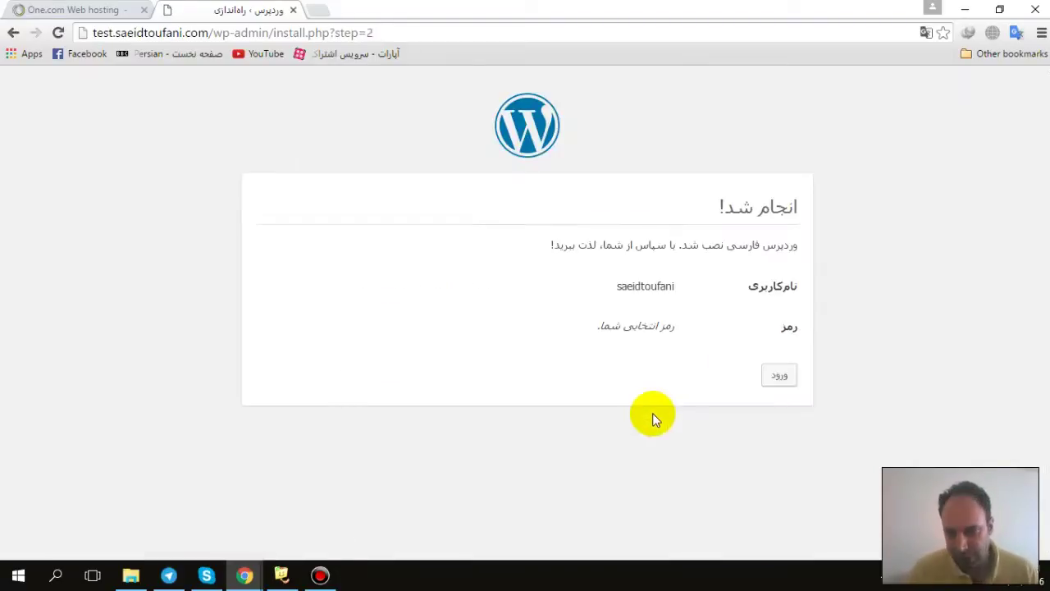
- Log in to the new site with the saved admin username and its password
left_click(784, 377)
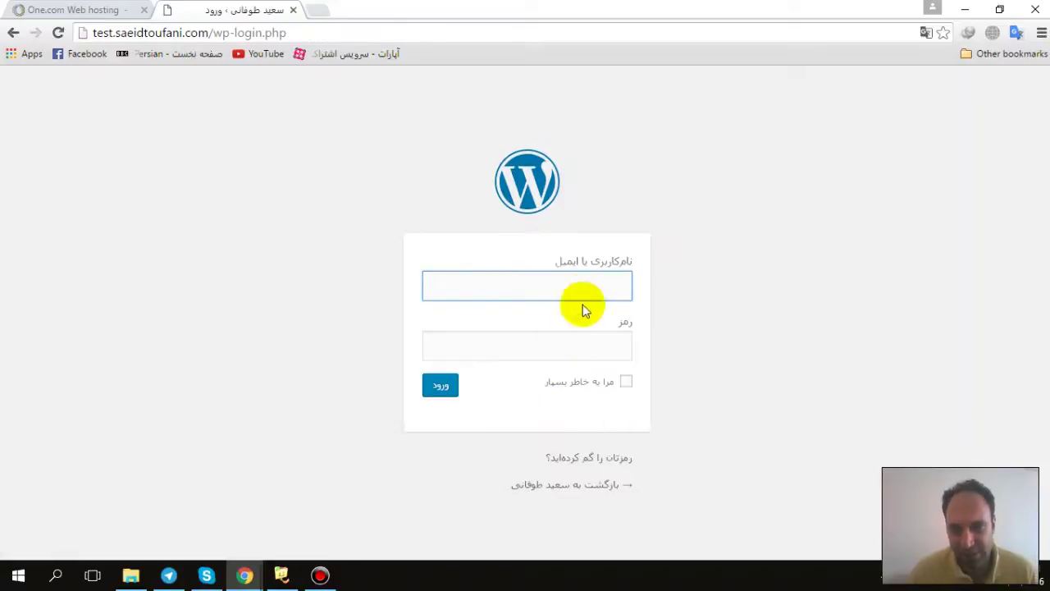
left_click(585, 284)
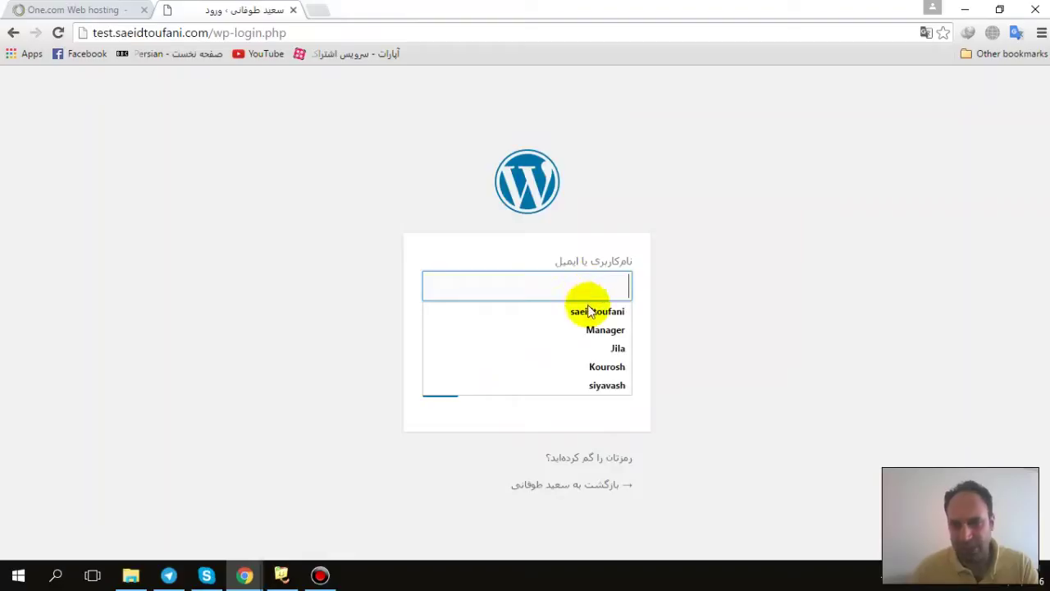
left_click(587, 317)
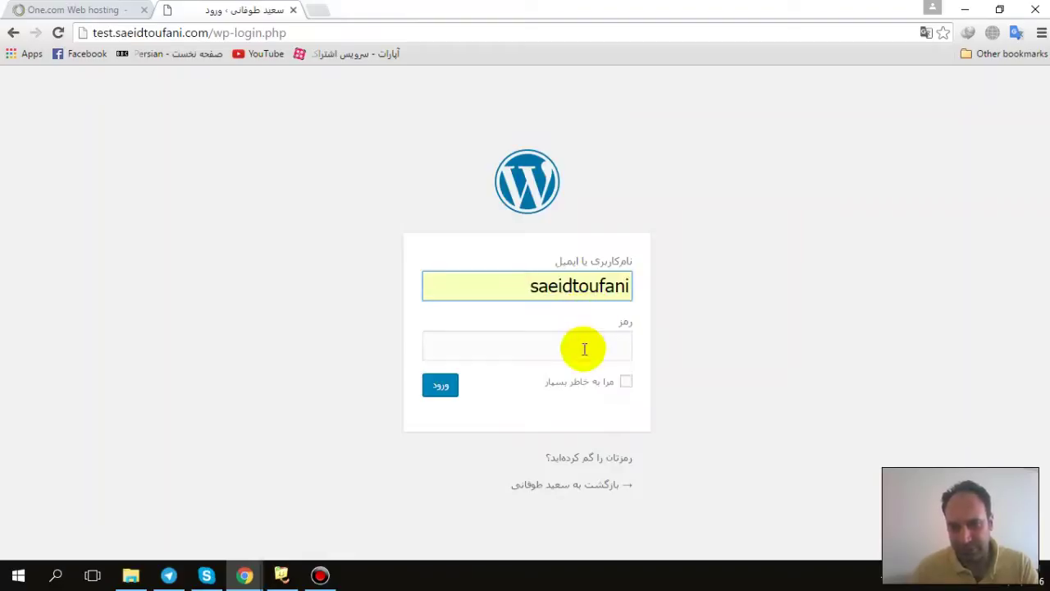
left_click(584, 349)
type("1************")
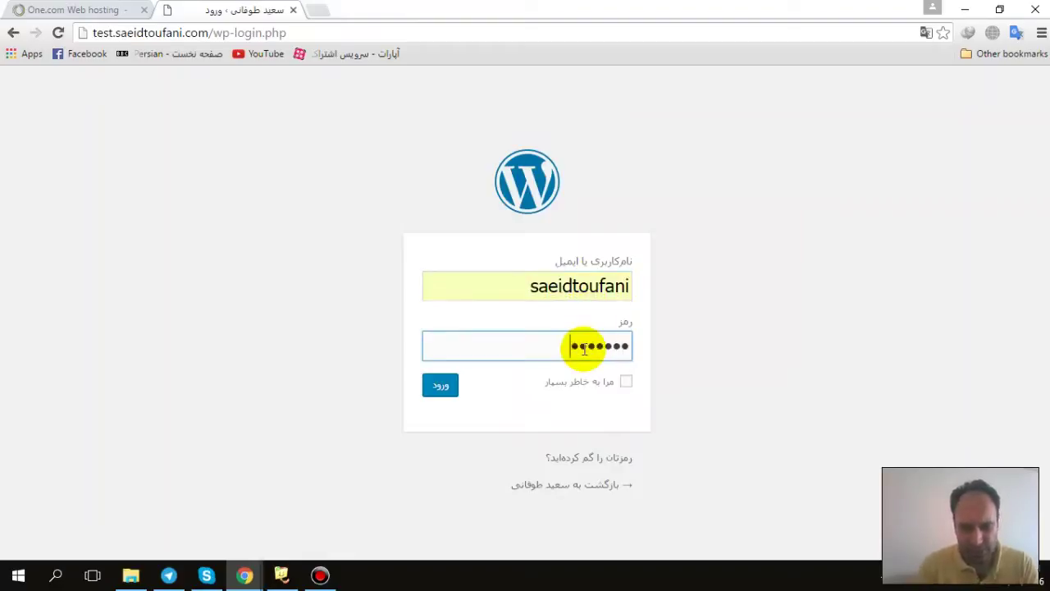
type("*")
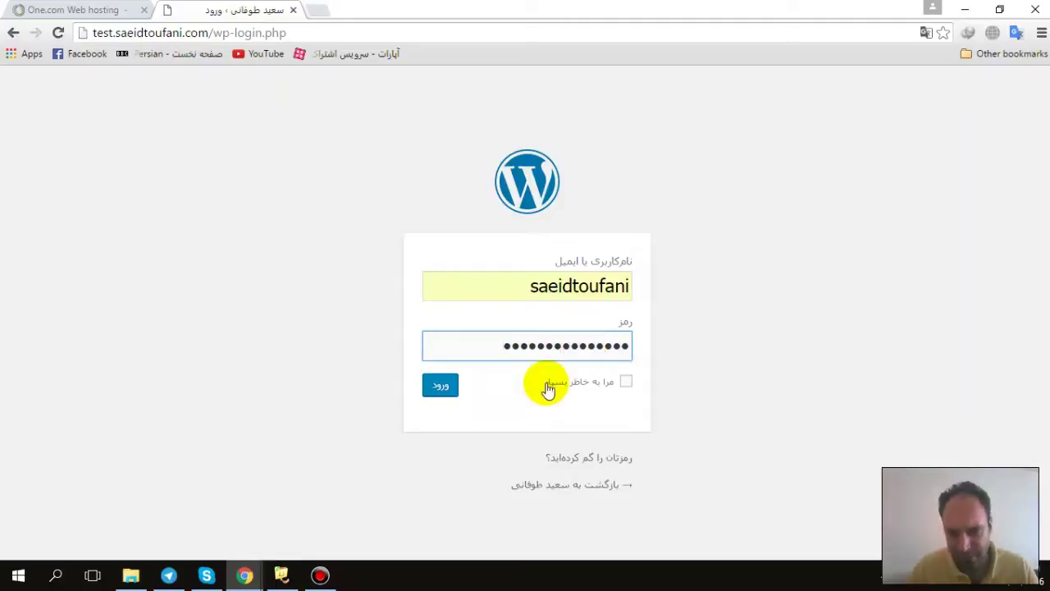
left_click(441, 387)
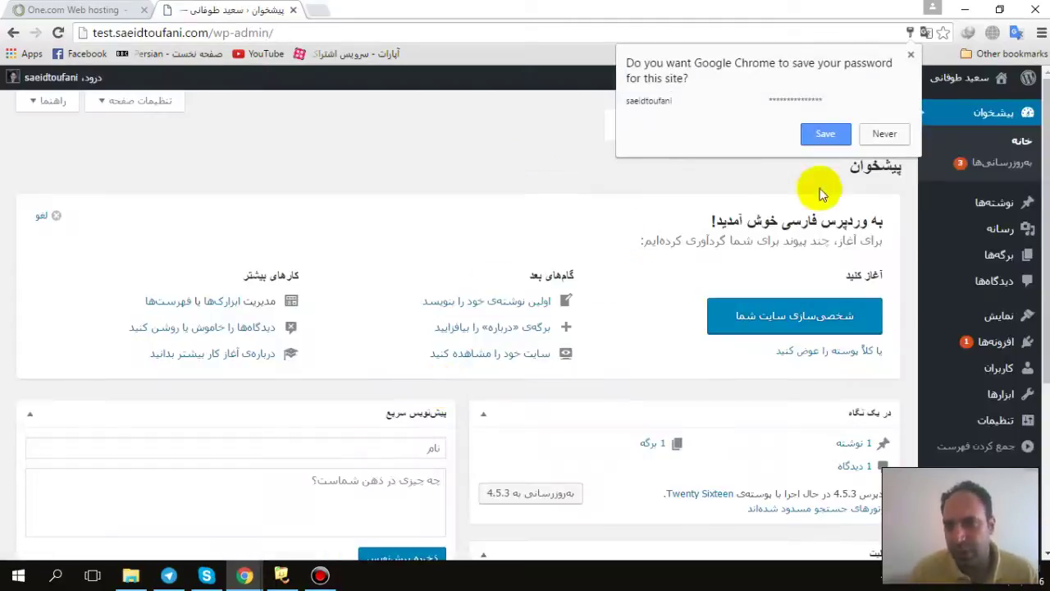
- Save the admin login in Chrome and update WordPress to Farsi 4.5.3
left_click(823, 136)
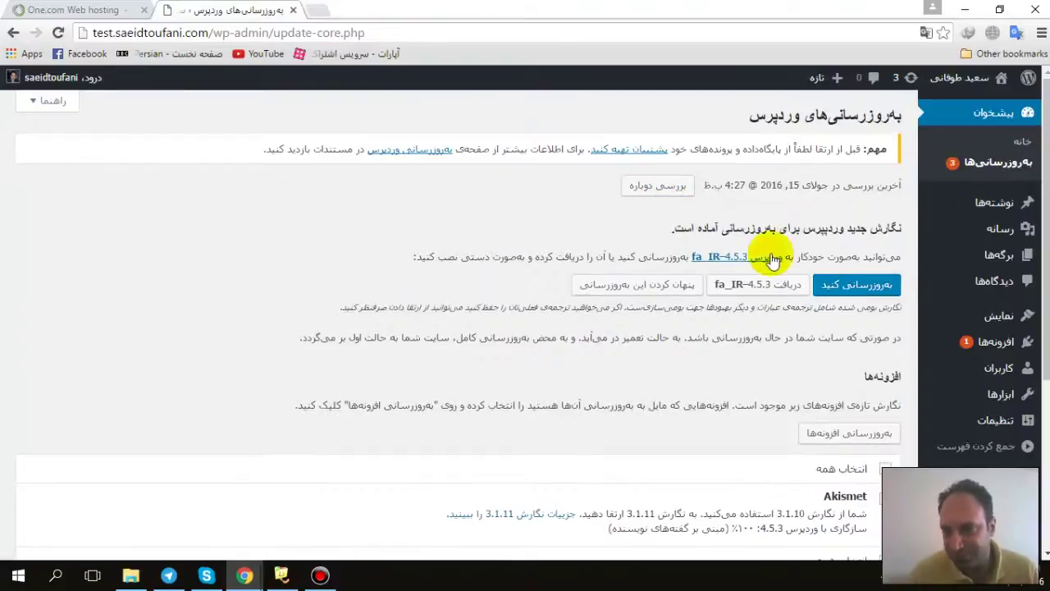
left_click(846, 286)
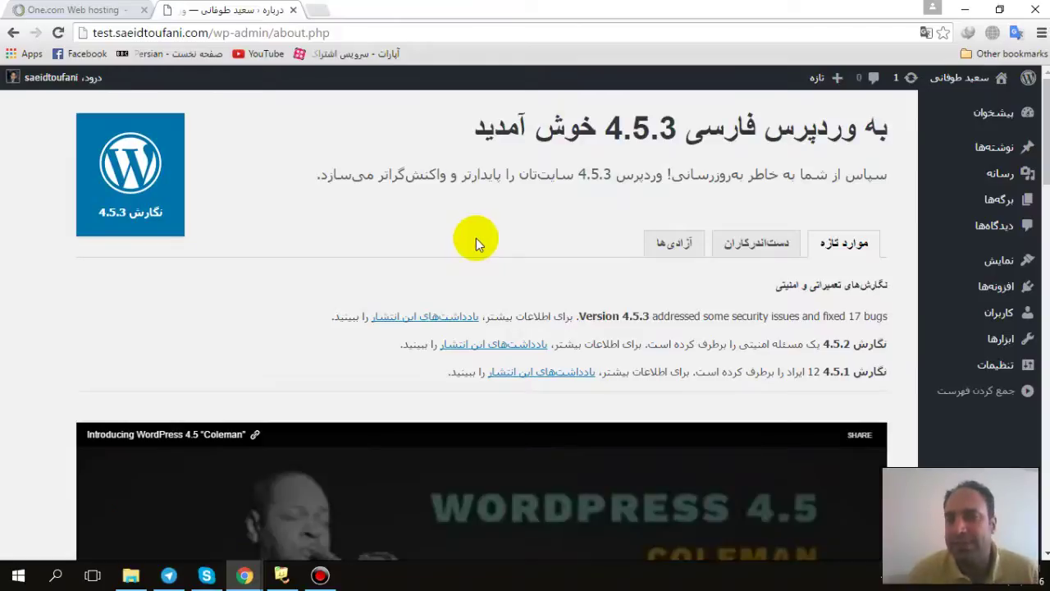
scroll(475, 242, "down", 10)
scroll(476, 254, "up", 10)
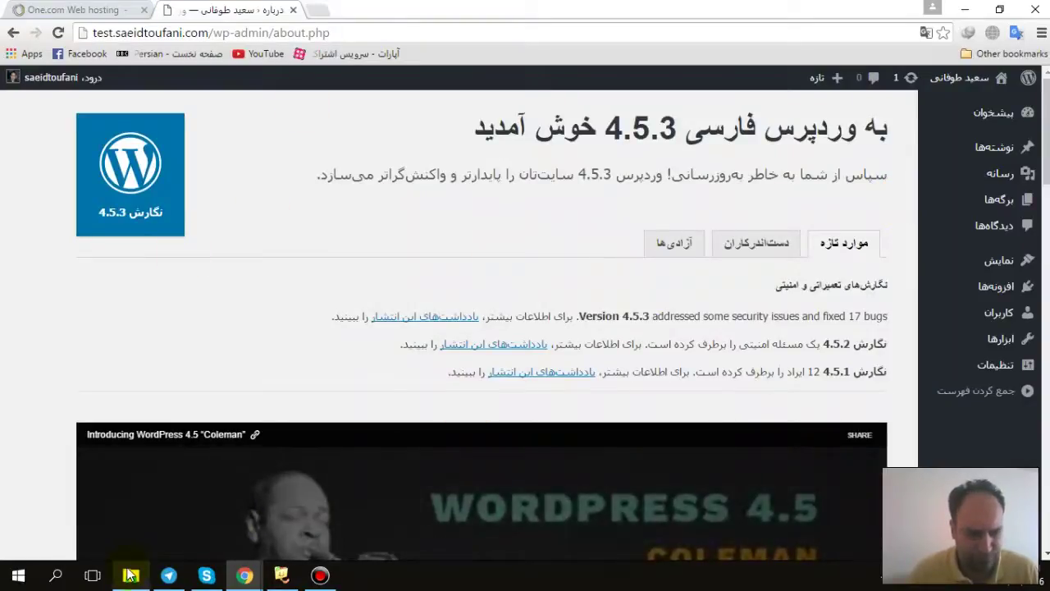
mouse_move(130, 570)
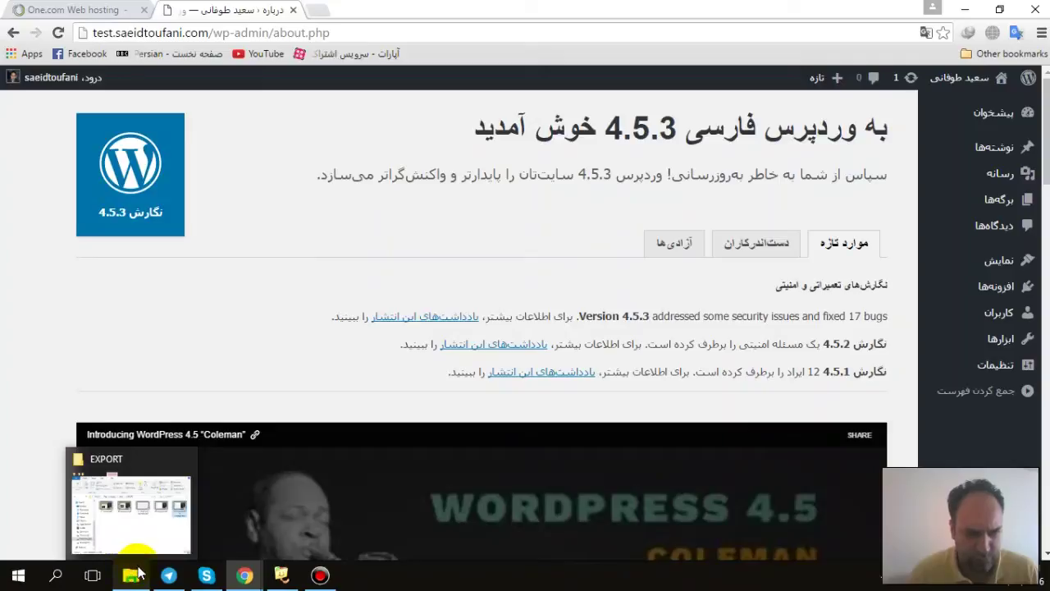
- Open Projects (D:) > Export > Download_Movie_training > WordPress in File Explorer
left_click(137, 525)
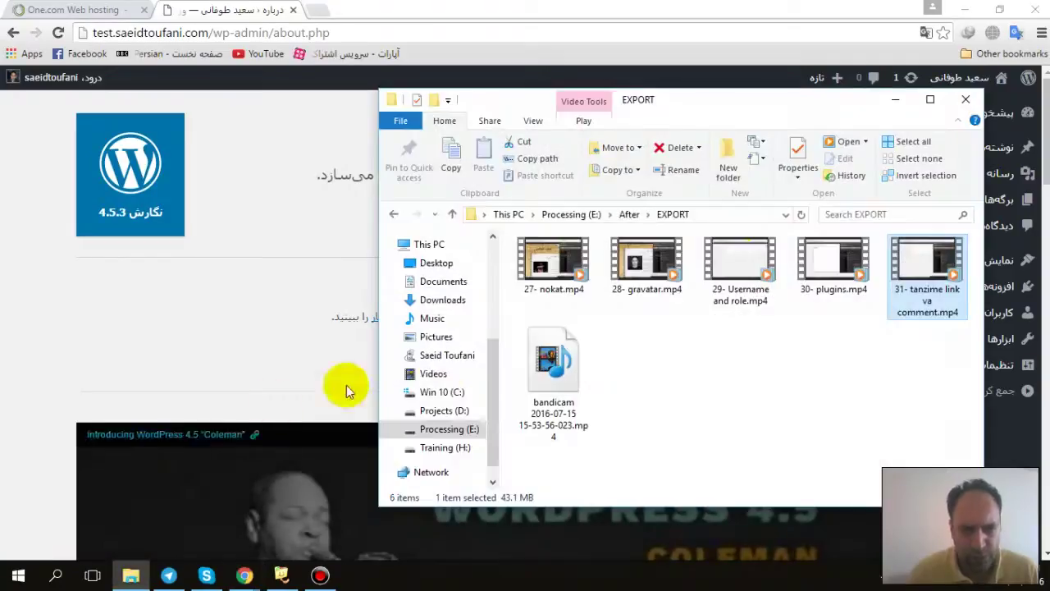
left_click(444, 411)
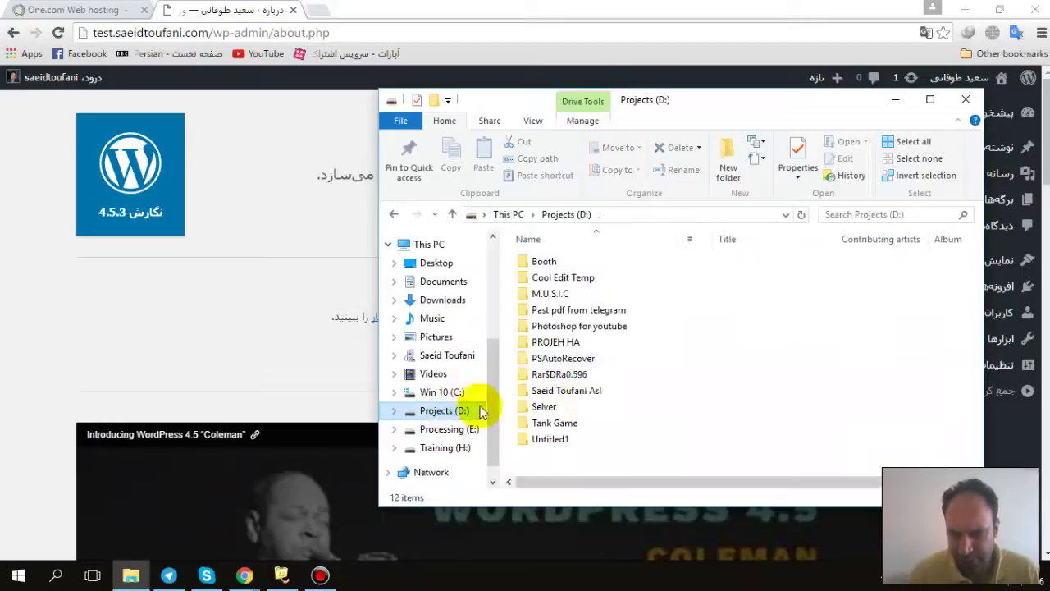
left_click(583, 394)
double_click(583, 394)
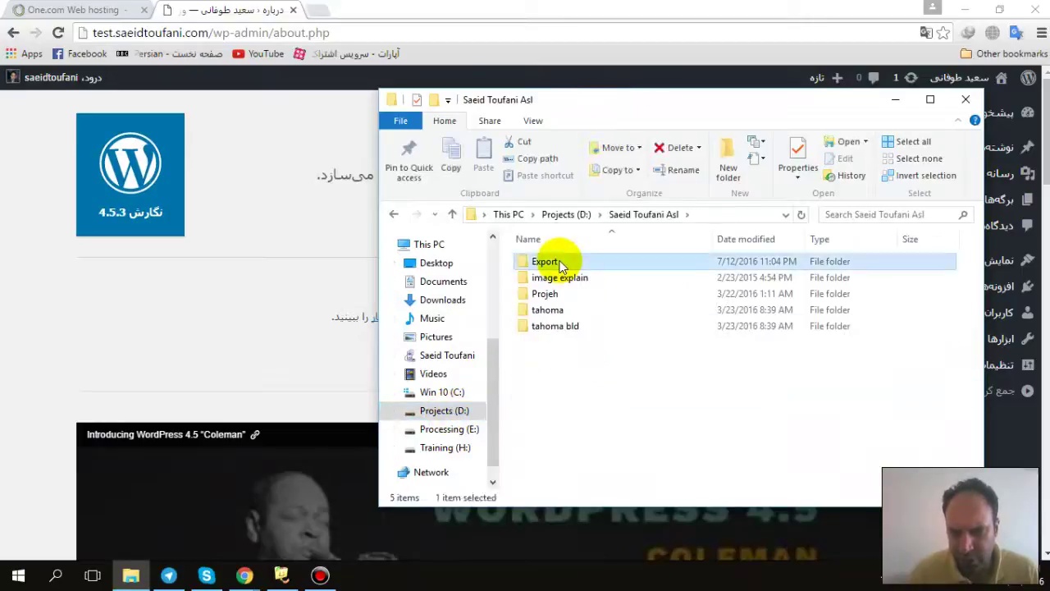
double_click(554, 263)
double_click(564, 277)
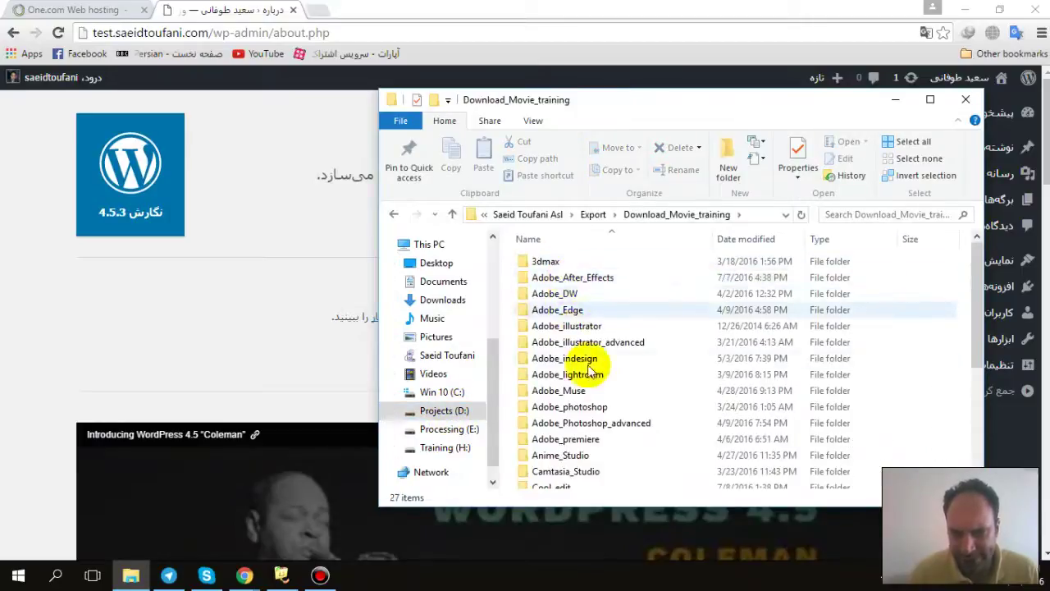
scroll(587, 377, "down", 4)
double_click(564, 448)
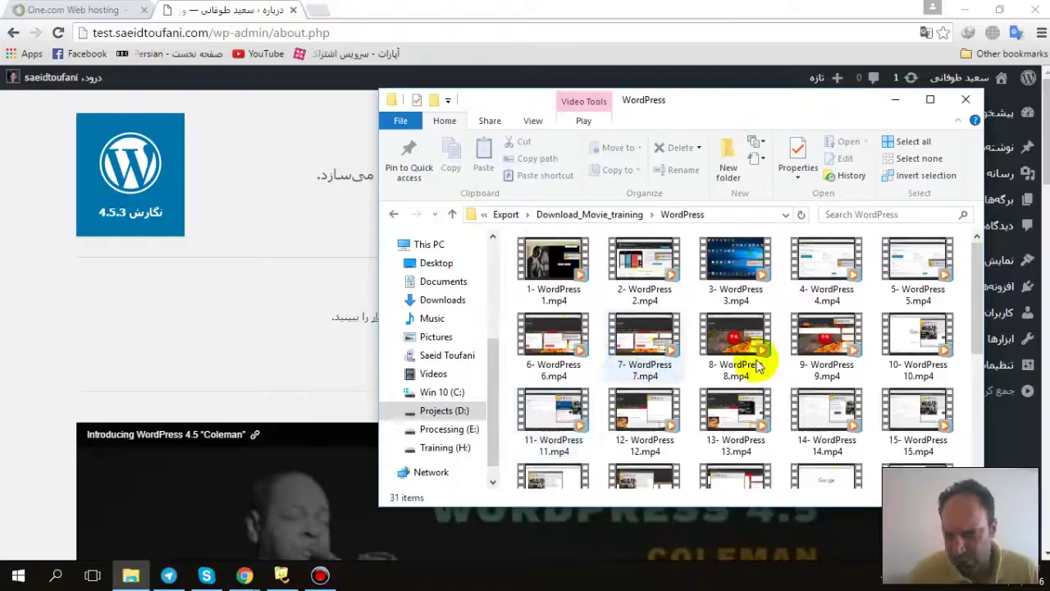
- Maximize the window to view all 31 WordPress lesson videos
scroll(738, 426, "down", 3)
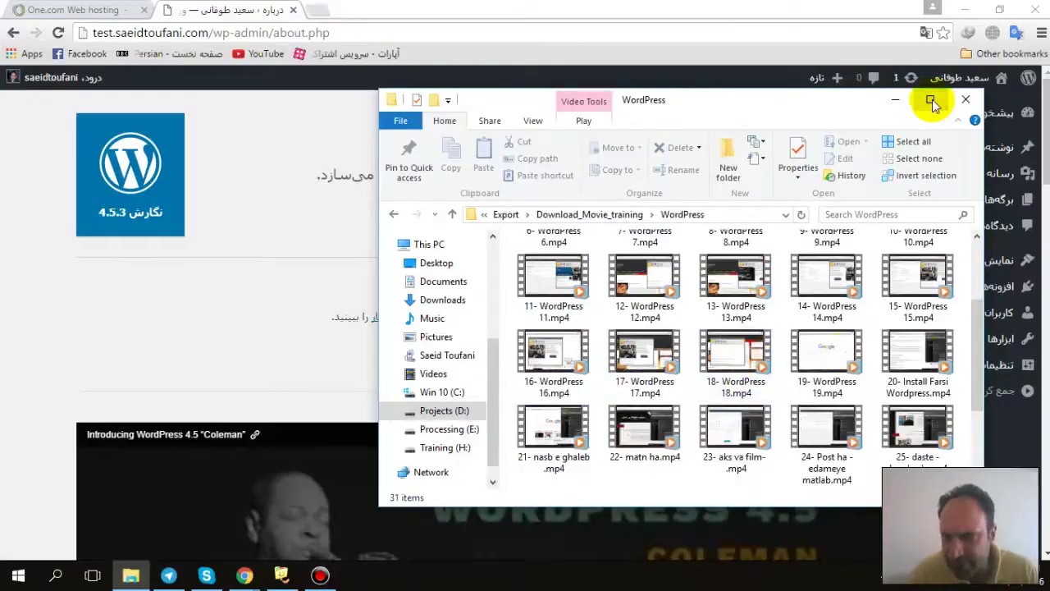
left_click(929, 100)
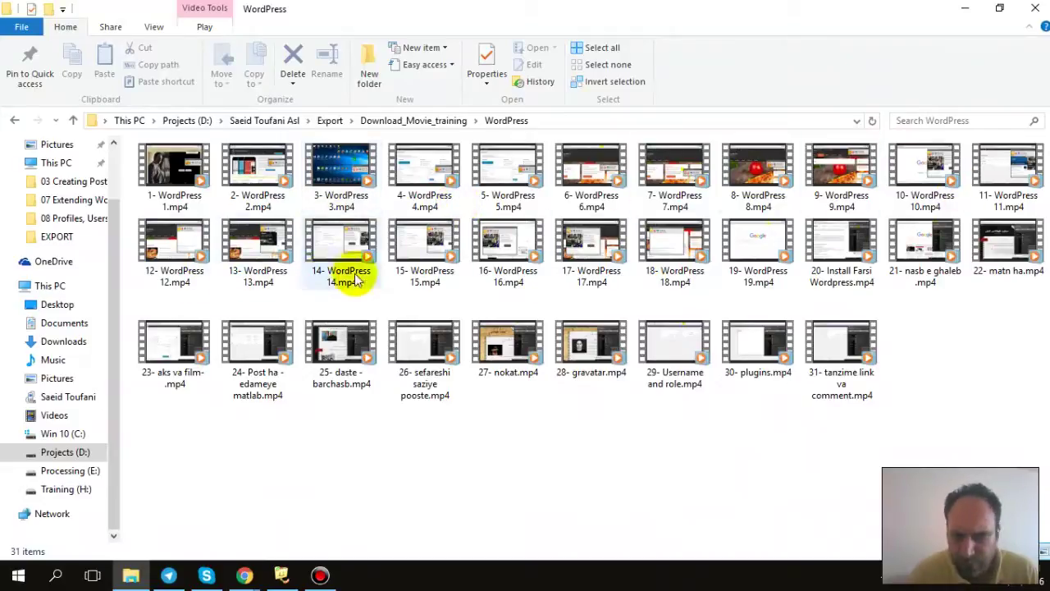
mouse_move(479, 271)
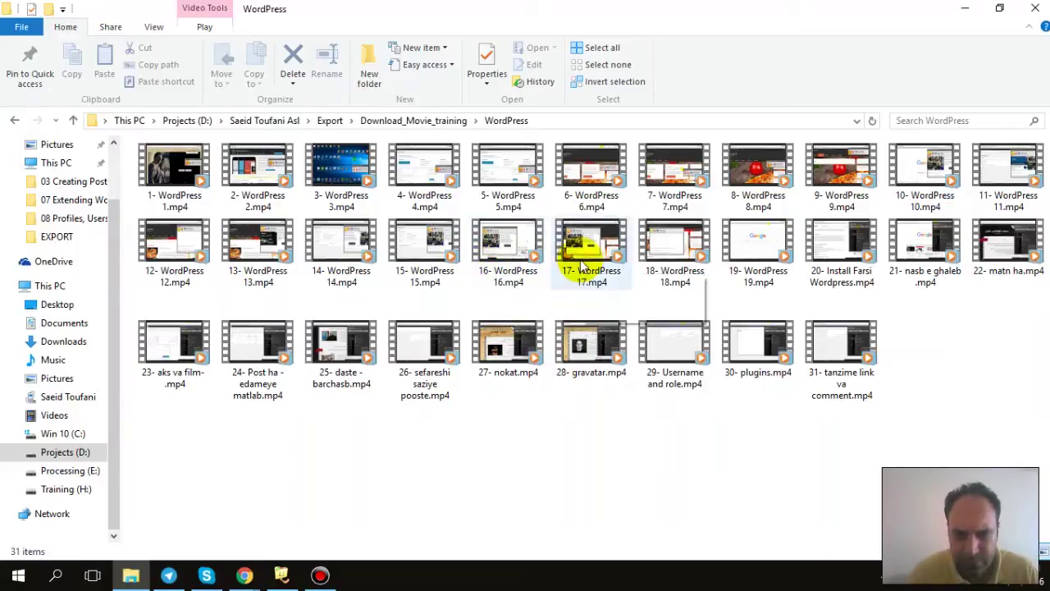
mouse_move(581, 267)
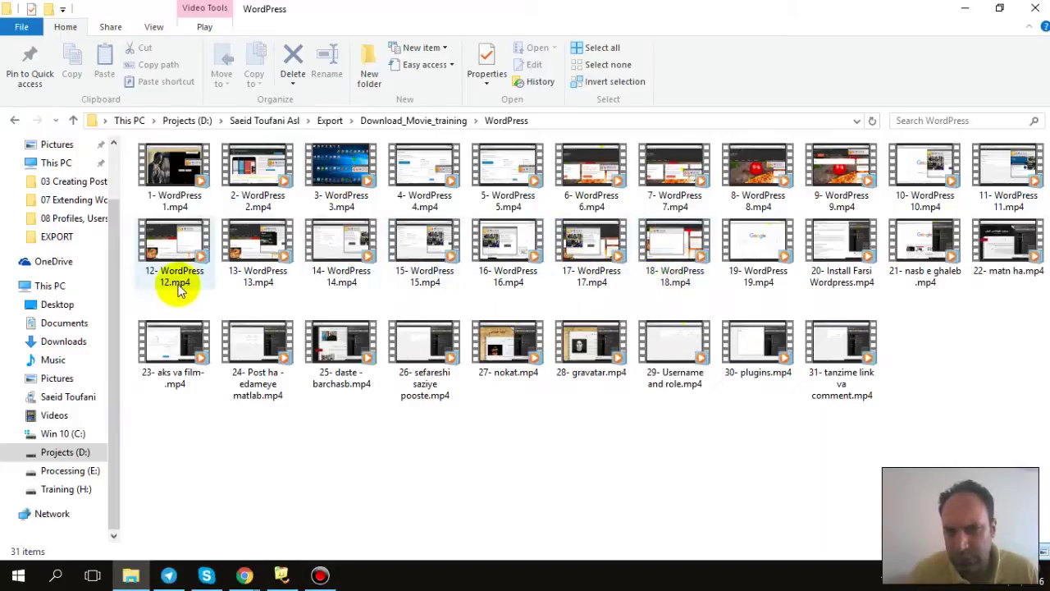
mouse_move(179, 291)
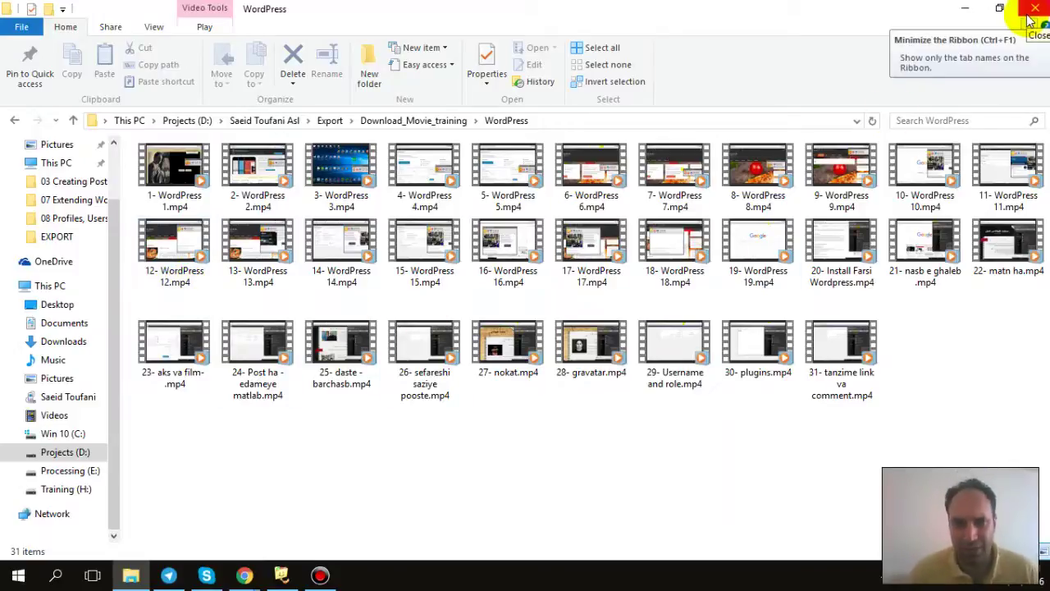
- Go to Plugins in the WordPress admin and update Akismet to 3.1.11
mouse_move(242, 578)
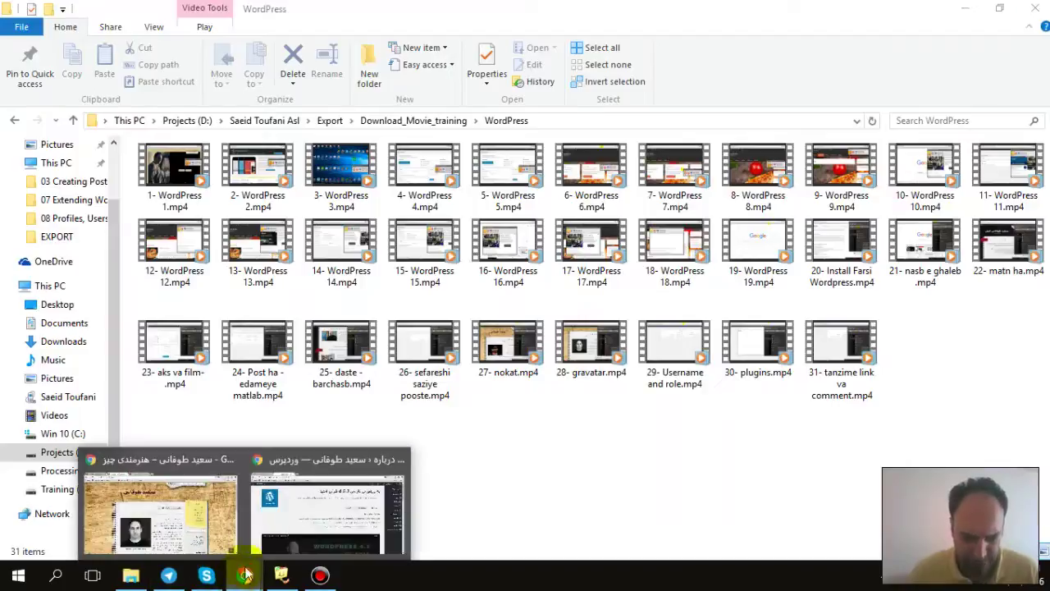
left_click(276, 538)
mouse_move(236, 555)
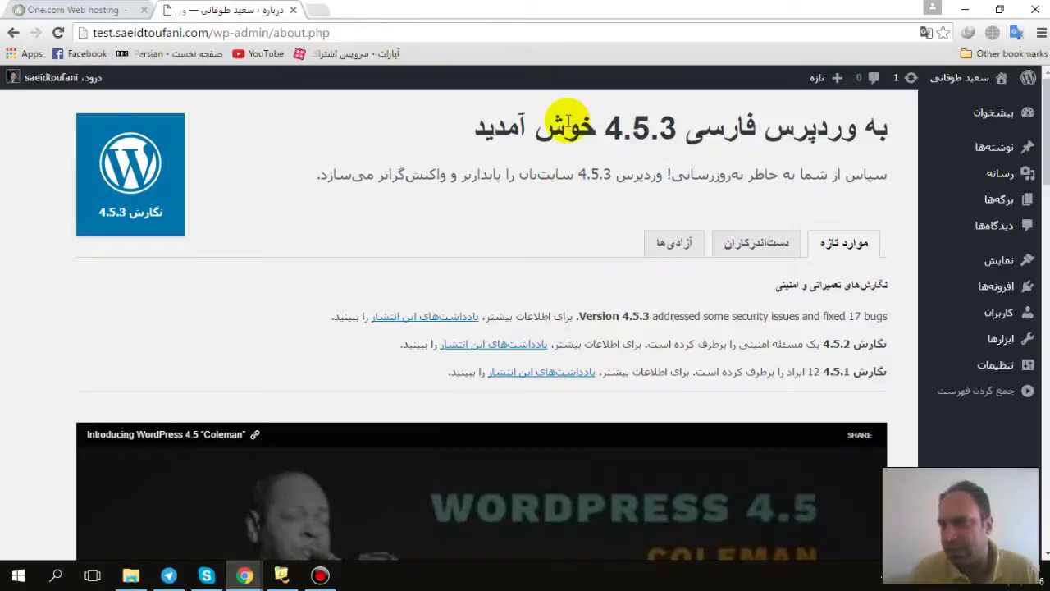
mouse_move(974, 82)
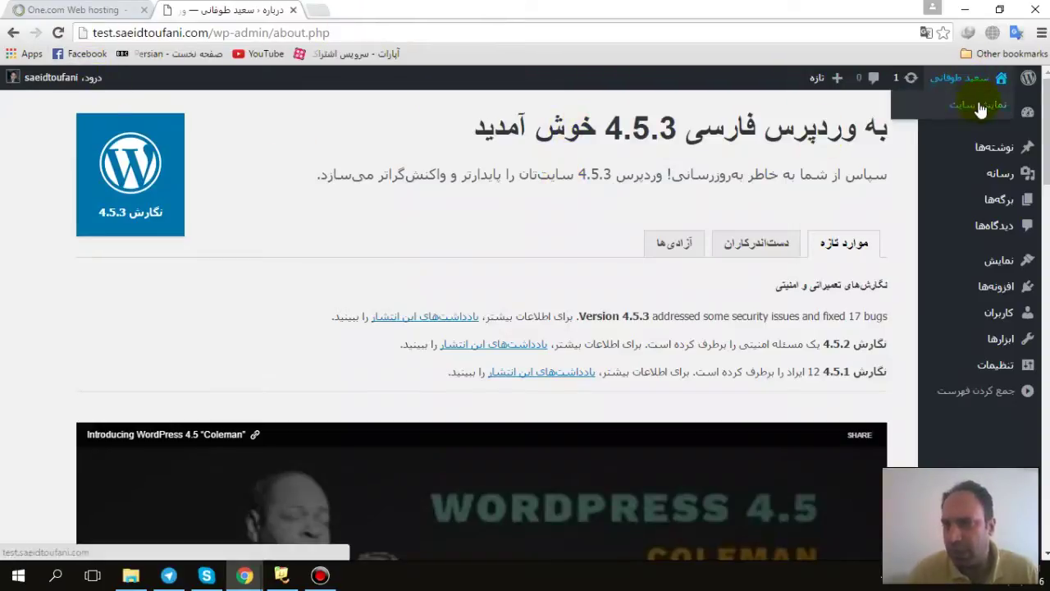
left_click(897, 114)
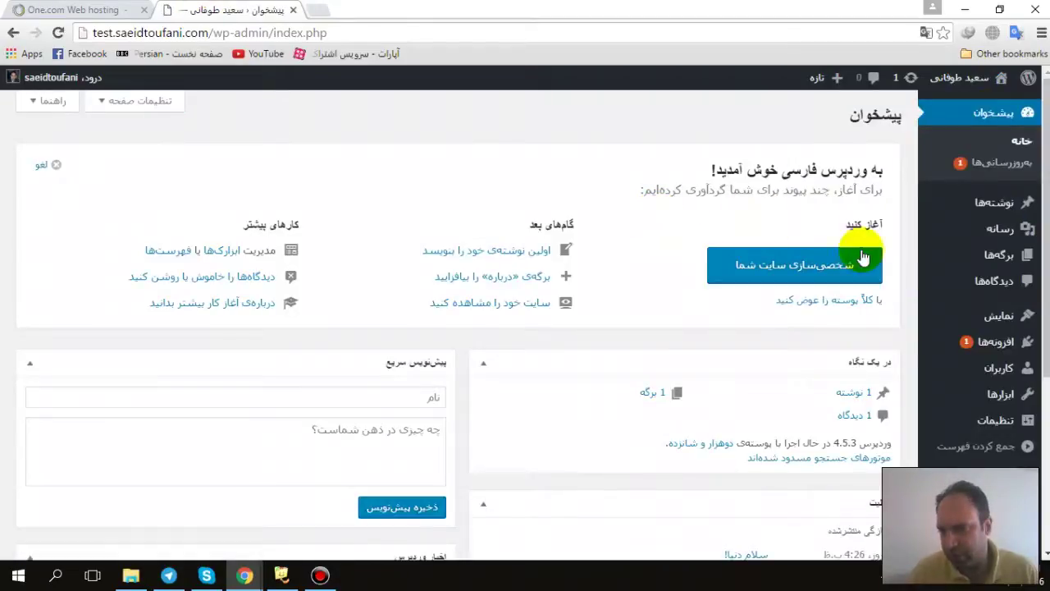
left_click(976, 343)
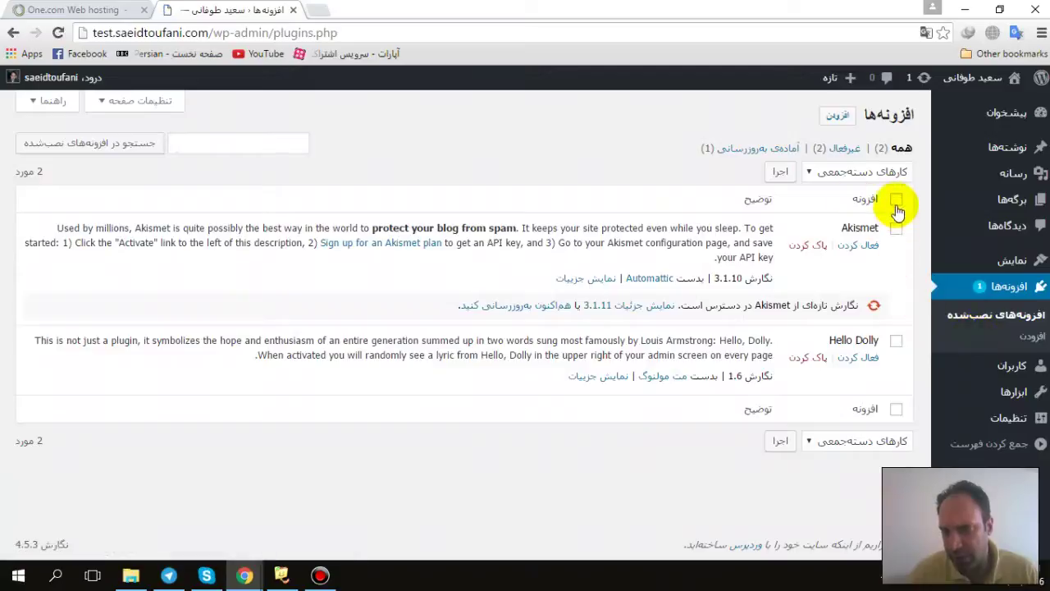
left_click(812, 171)
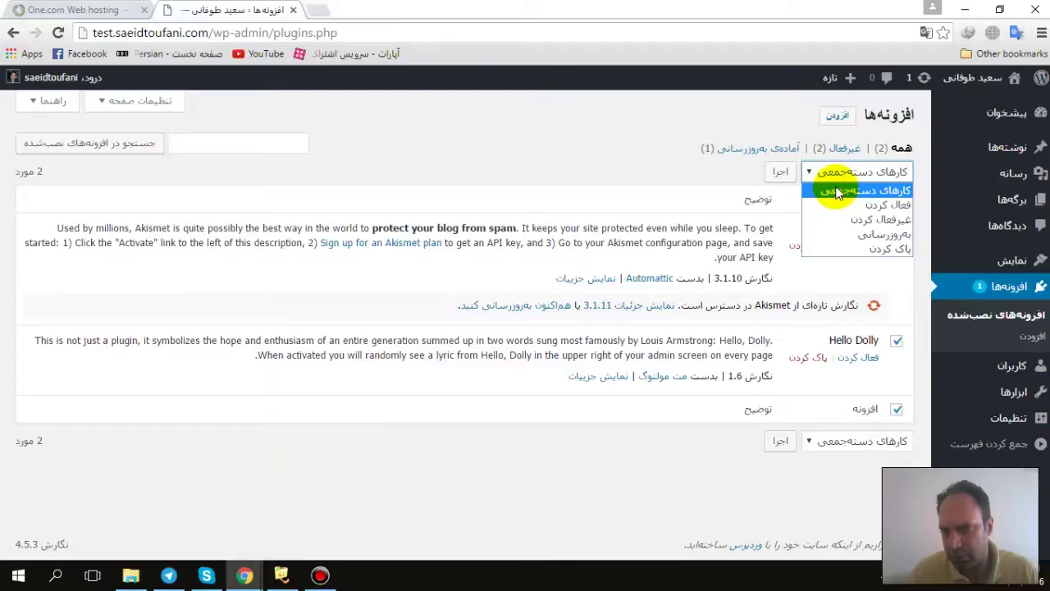
left_click(837, 193)
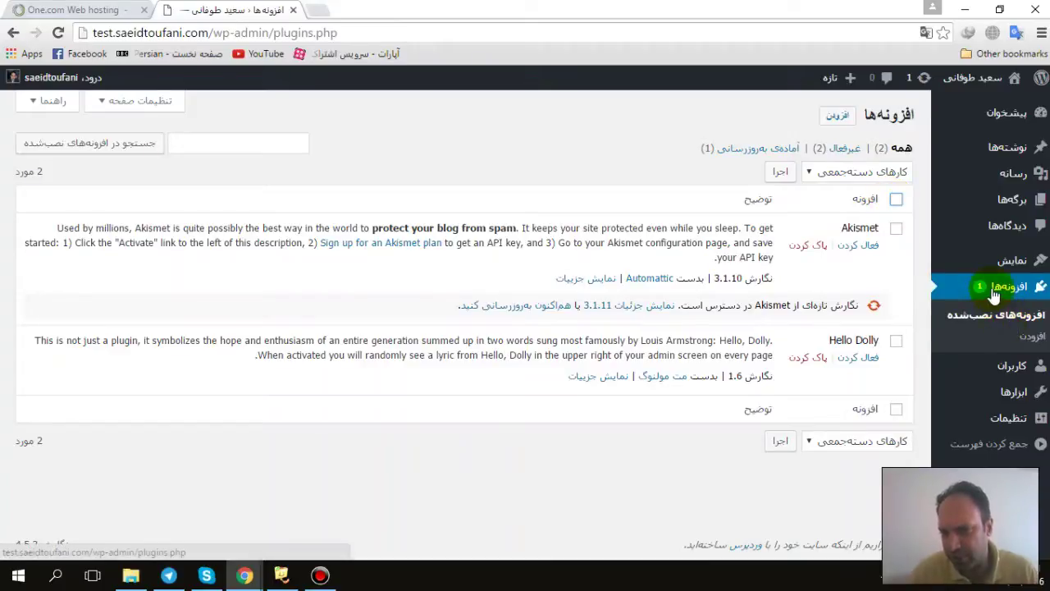
left_click(527, 306)
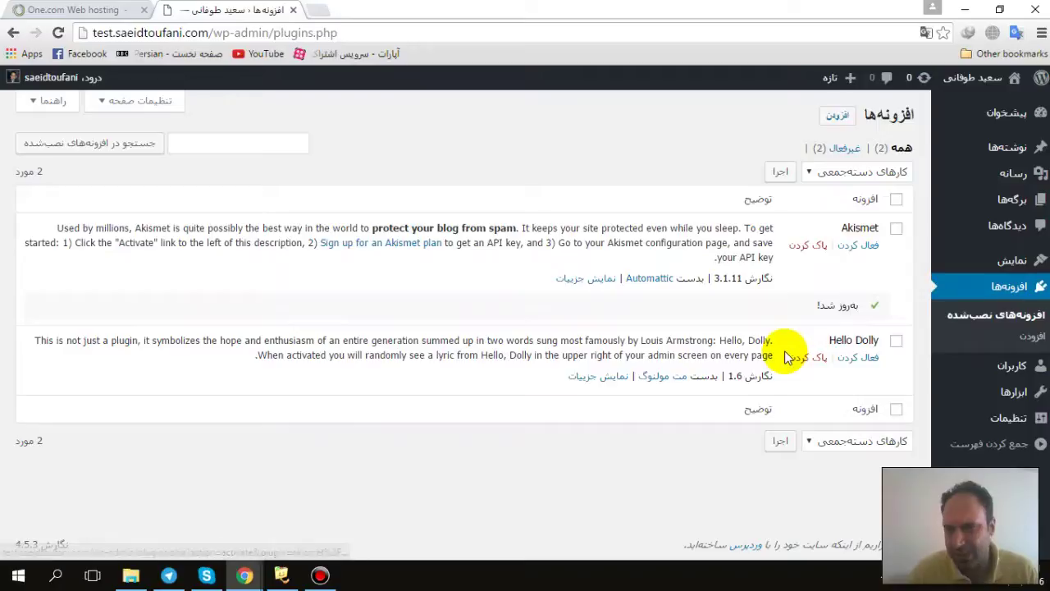
- Bring up the test site's WordPress Dashboard (پیشخوان)
mouse_move(991, 129)
left_click(990, 130)
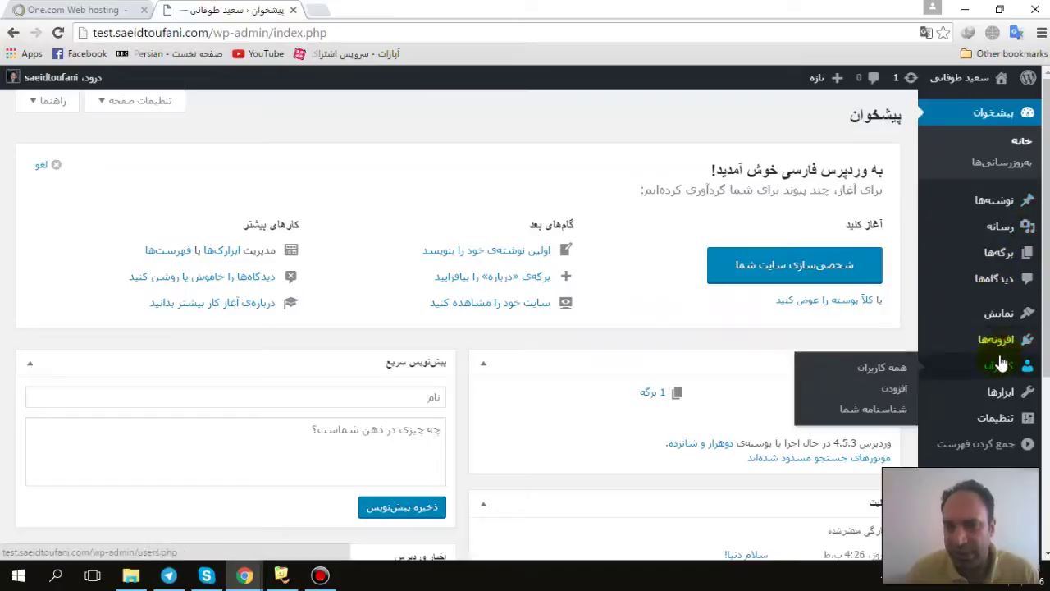
mouse_move(976, 346)
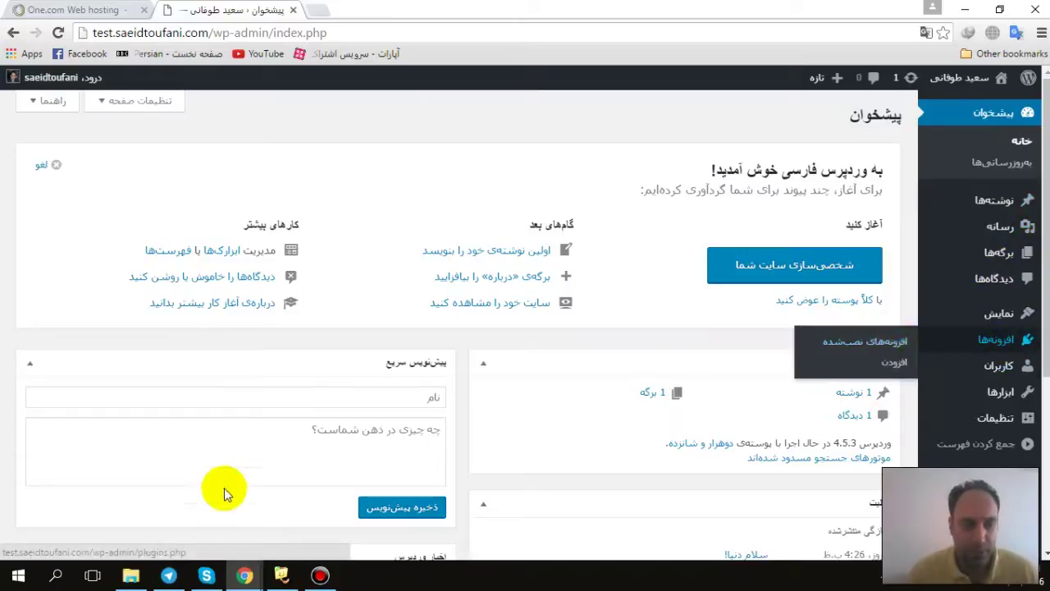
- Switch to the localhost Chrome window and show its Dashboard
mouse_move(245, 575)
left_click(169, 521)
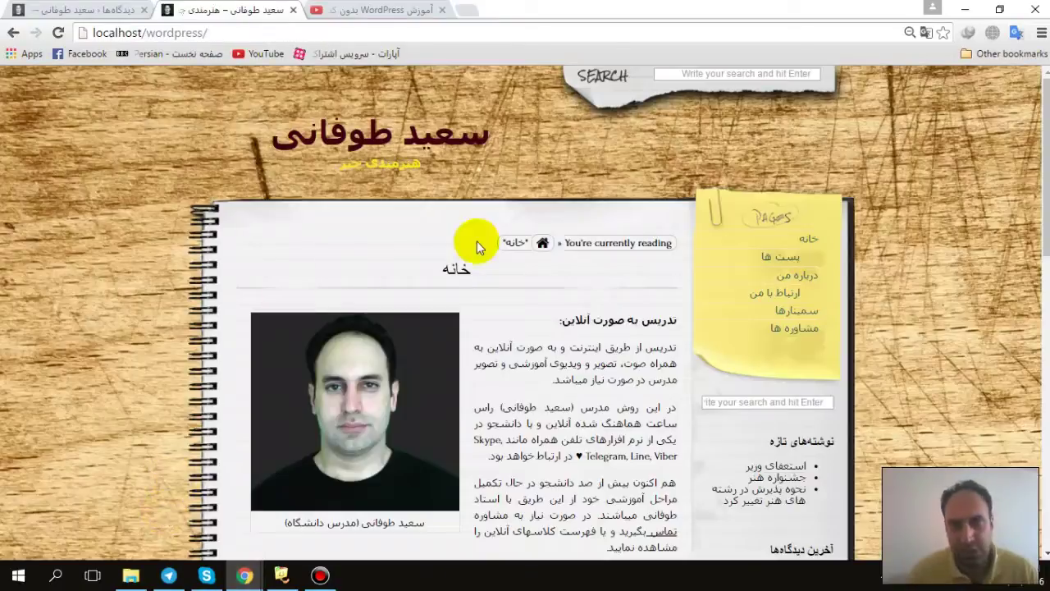
left_click(84, 10)
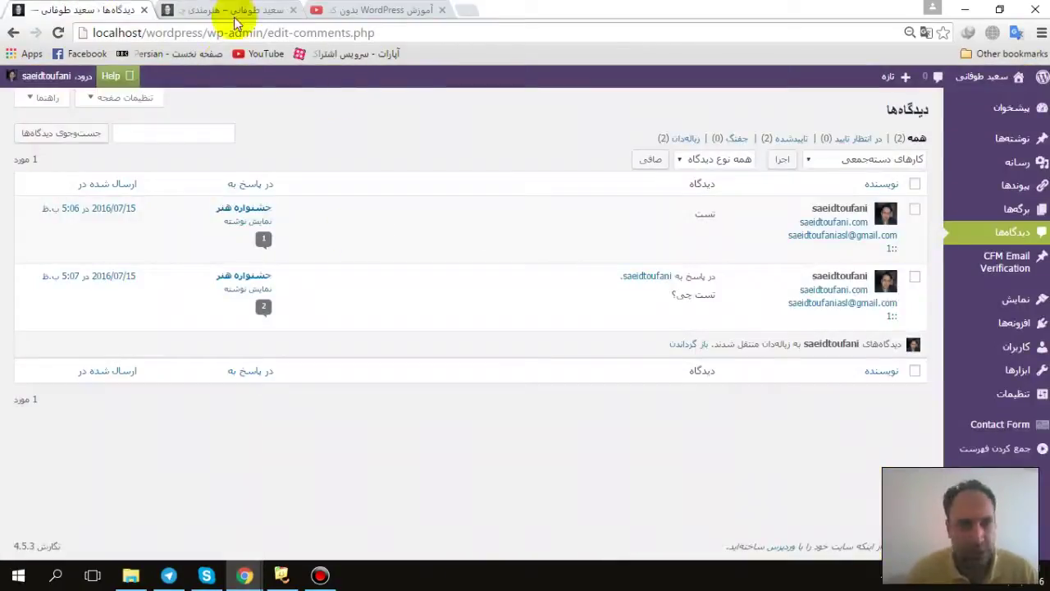
mouse_move(574, 324)
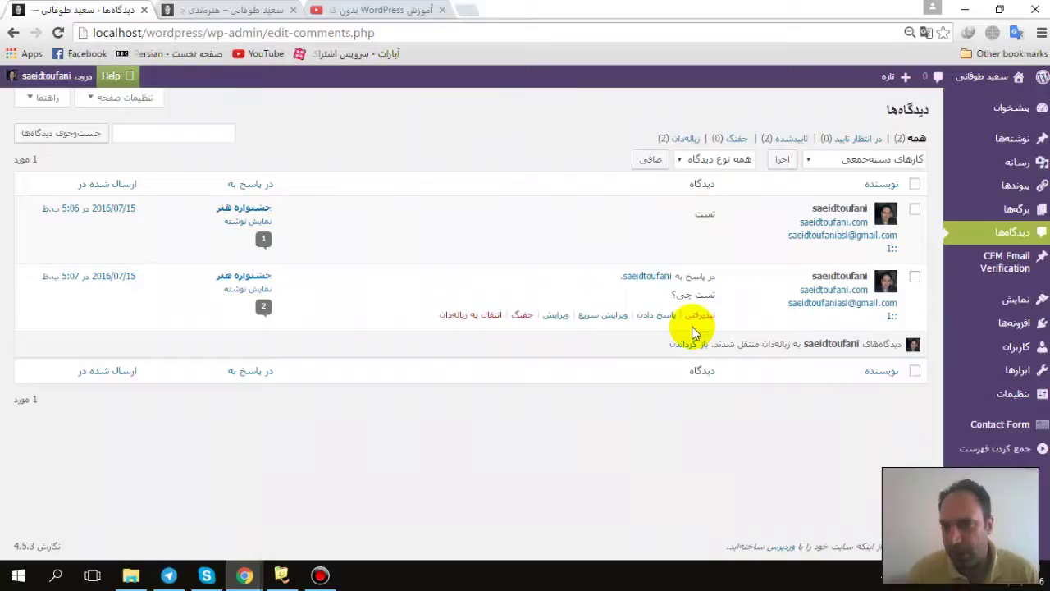
left_click(1001, 113)
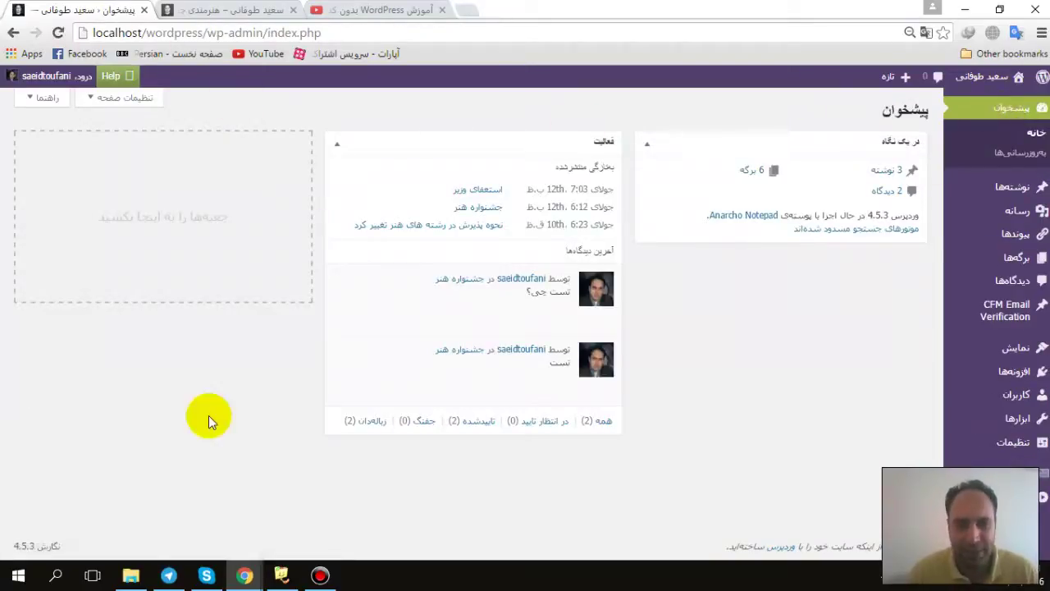
- Switch between the local and test site windows, ending with the test site in front
mouse_move(245, 575)
left_click(315, 531)
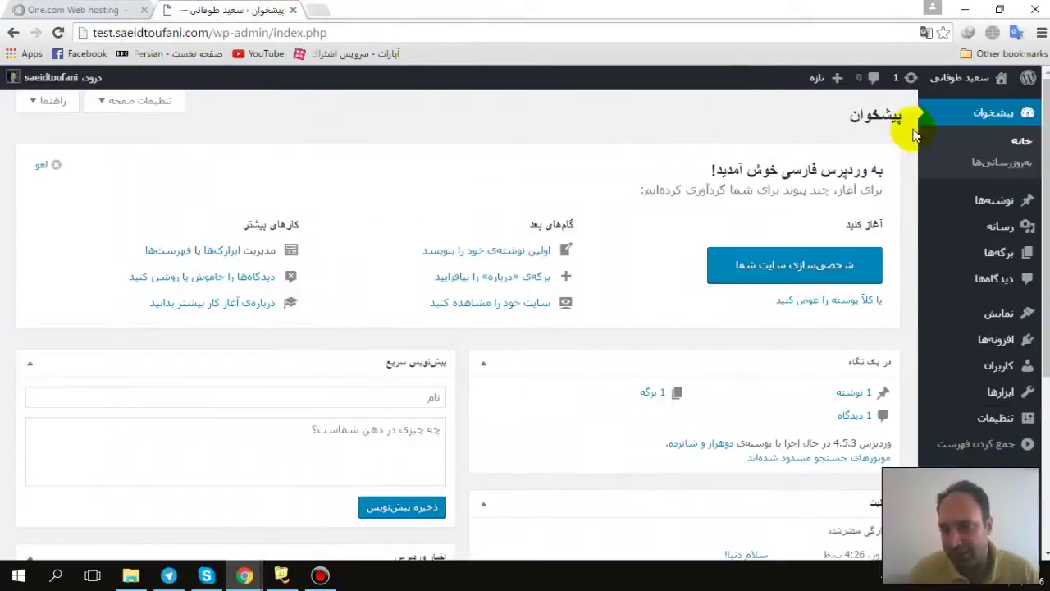
left_click(246, 576)
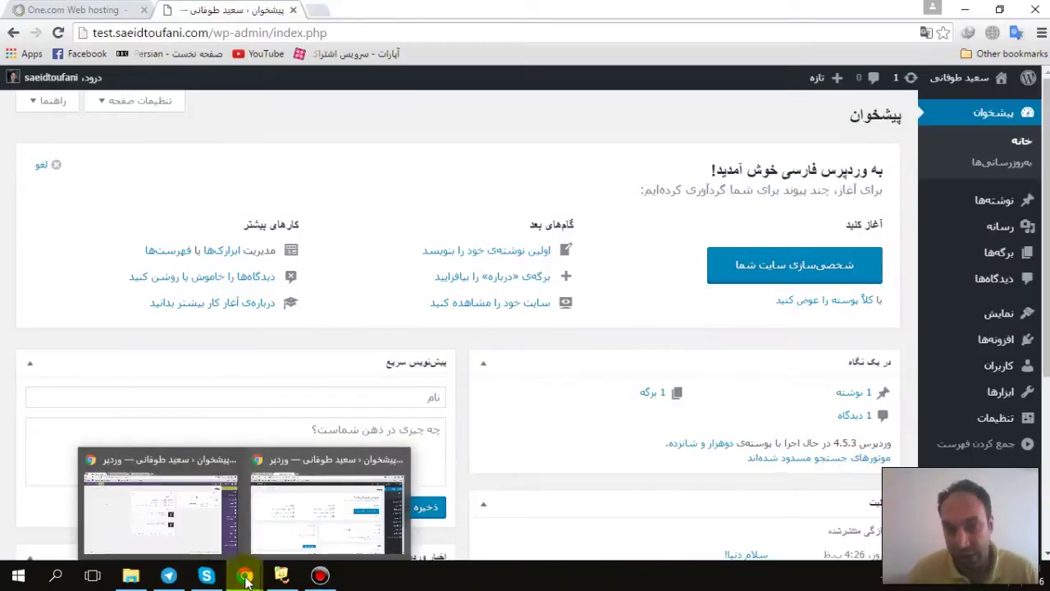
left_click(150, 533)
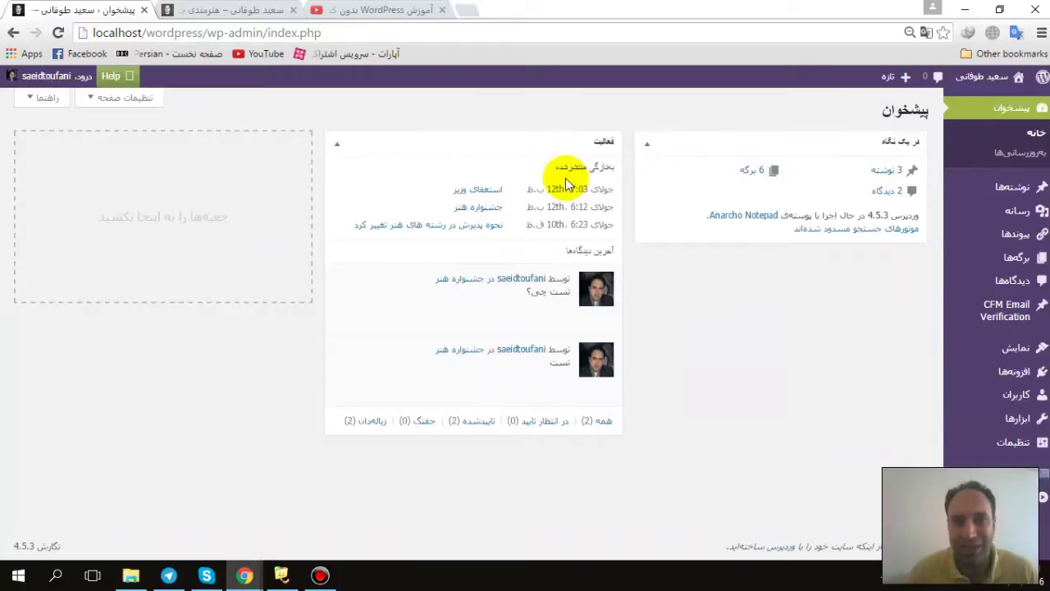
left_click(244, 574)
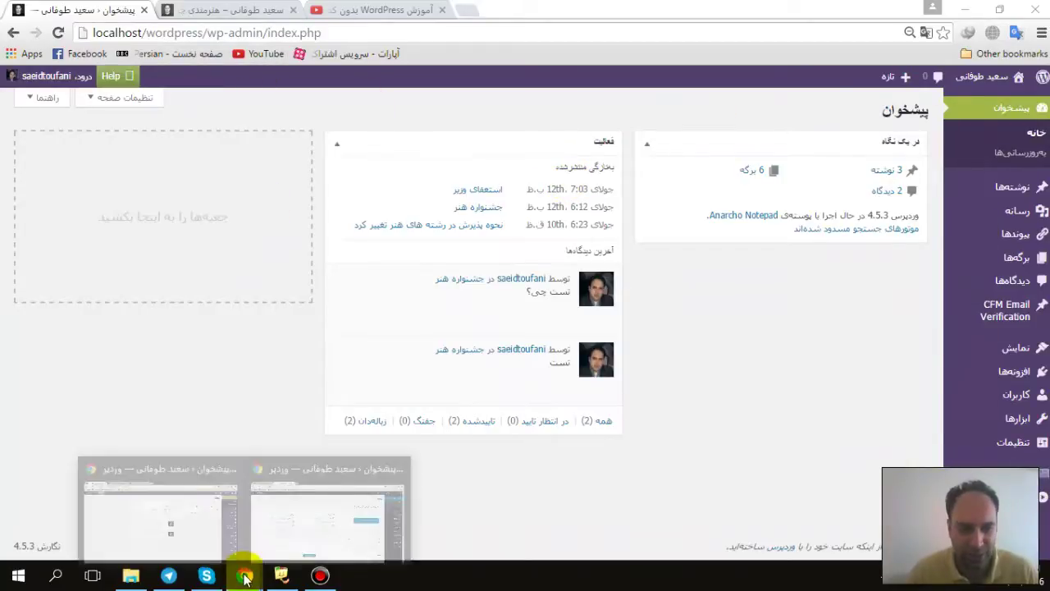
left_click(289, 518)
- Dock the test site's browser window as a tab in the localhost Chrome window
left_click(999, 9)
left_click_drag(374, 30, 406, 218)
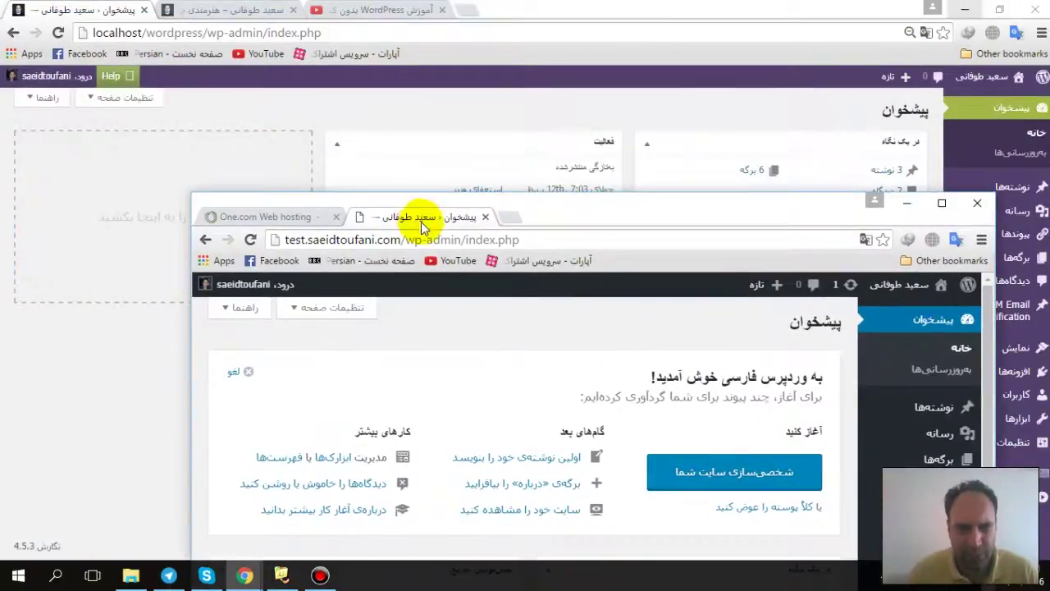
left_click_drag(244, 51, 189, 12)
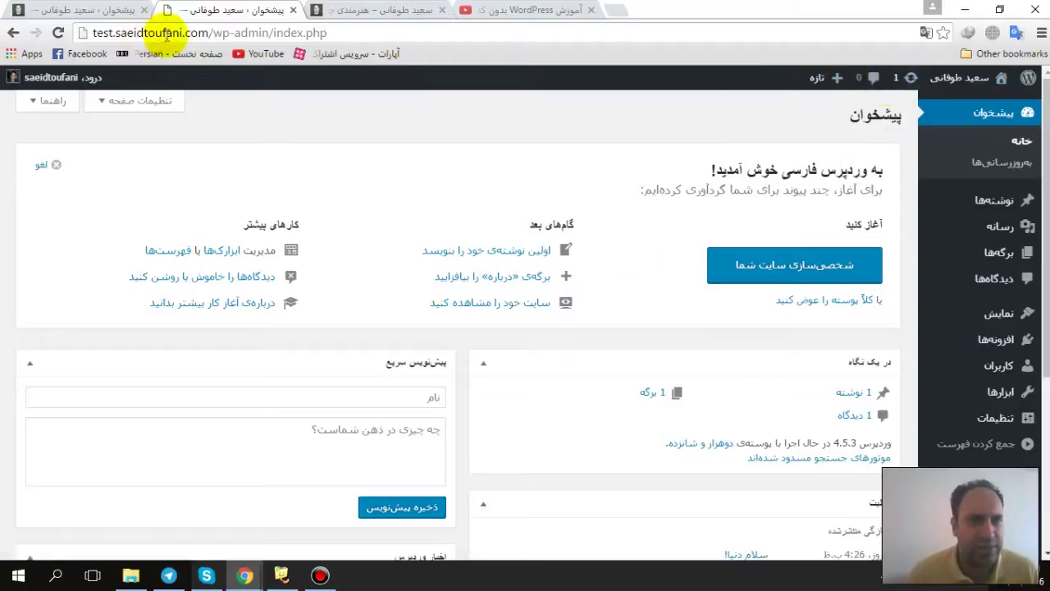
- Compare the local dashboard, local front page and test site dashboard by switching tabs
left_click(70, 10)
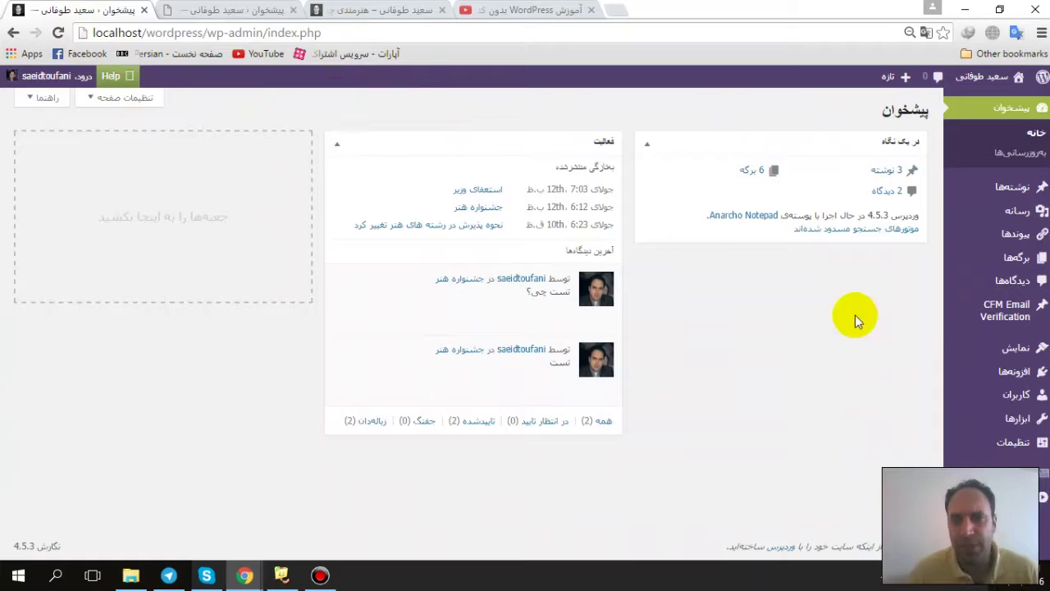
left_click(386, 13)
scroll(582, 273, "down", 7)
scroll(582, 273, "up", 7)
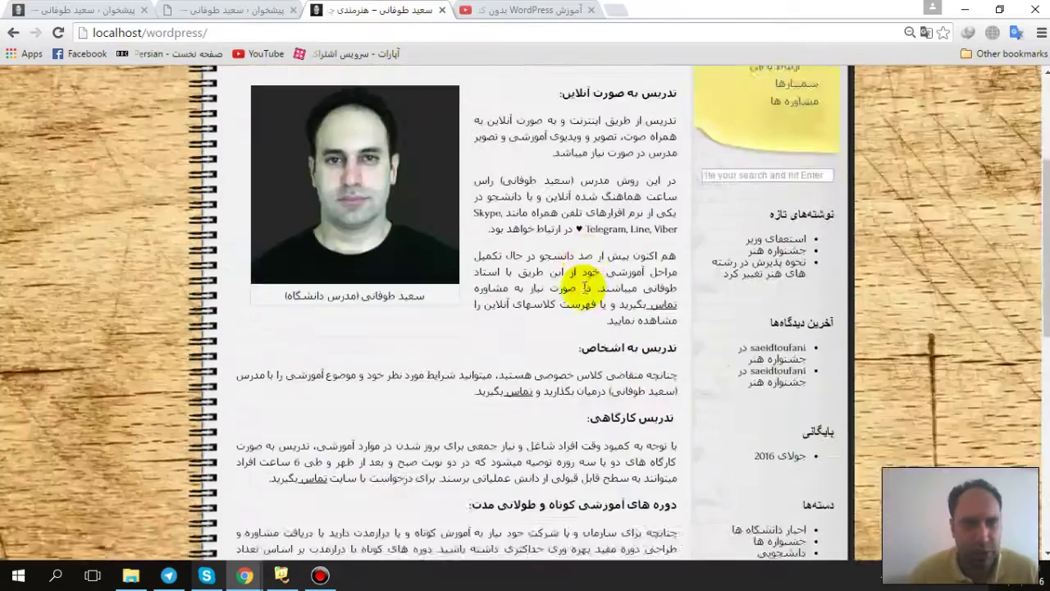
left_click(99, 32)
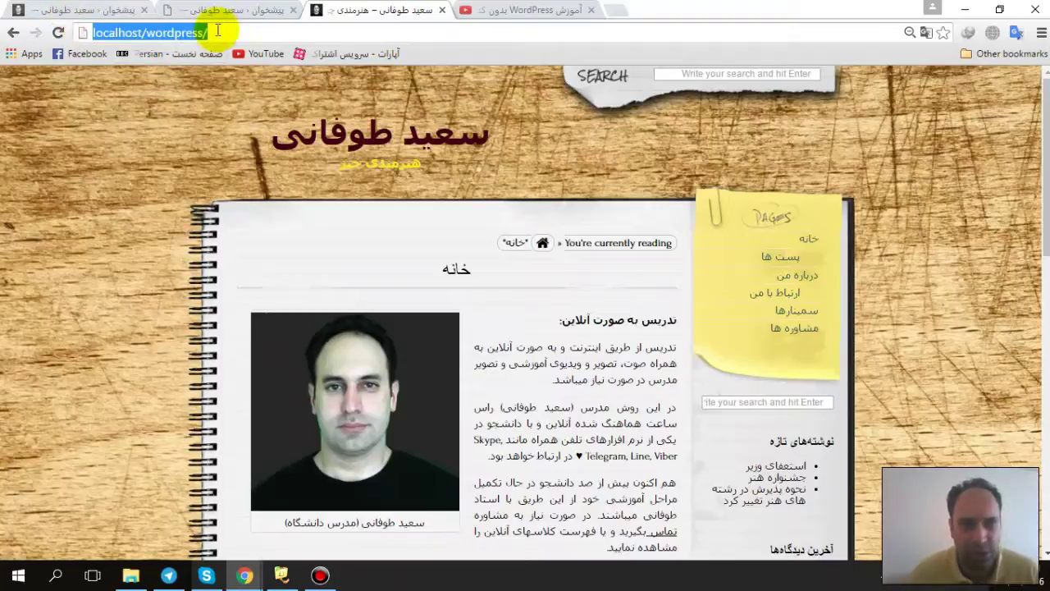
left_click(226, 11)
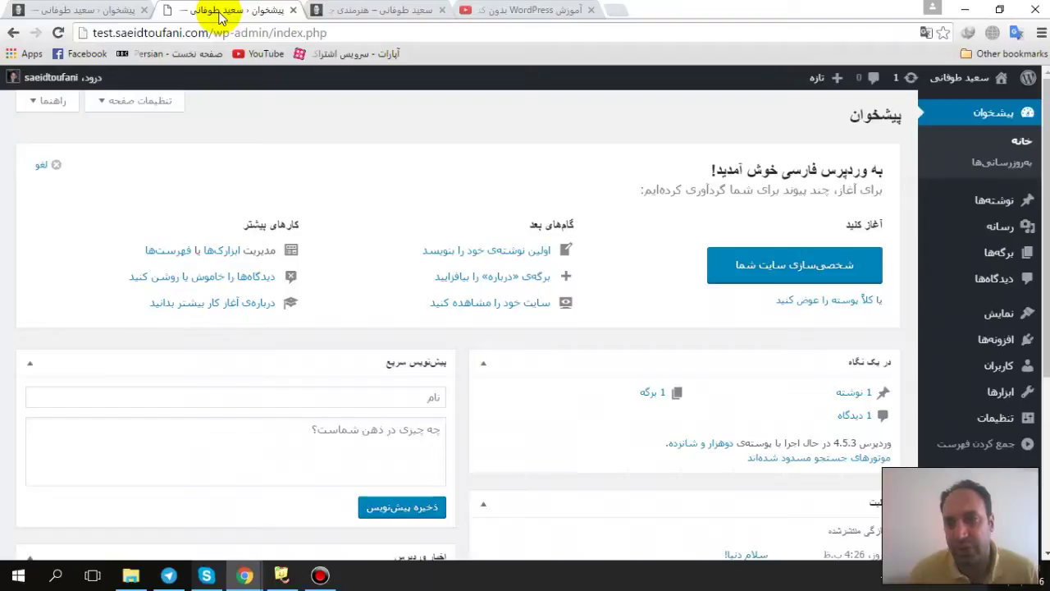
left_click(65, 10)
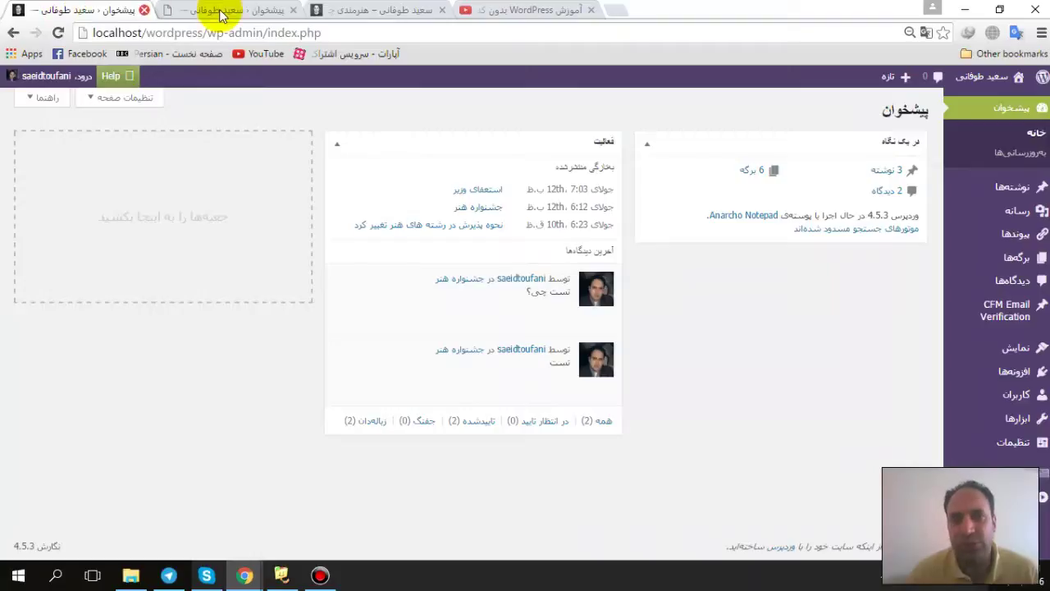
left_click(230, 11)
mouse_move(965, 328)
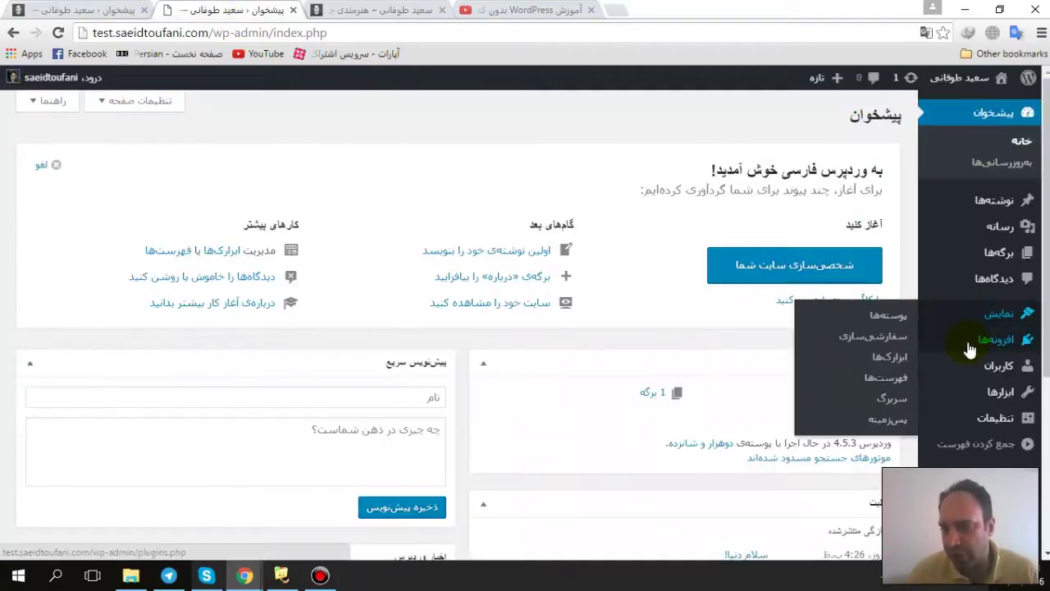
mouse_move(969, 348)
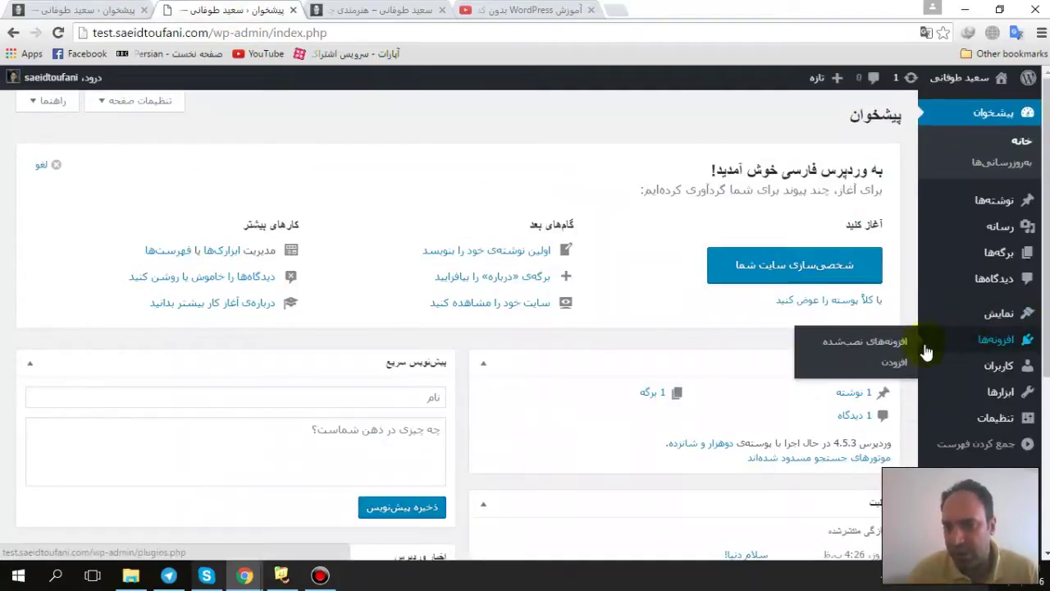
- Open Installed Plugins and Add New on the test site, then the local site's plugin list
left_click(871, 349)
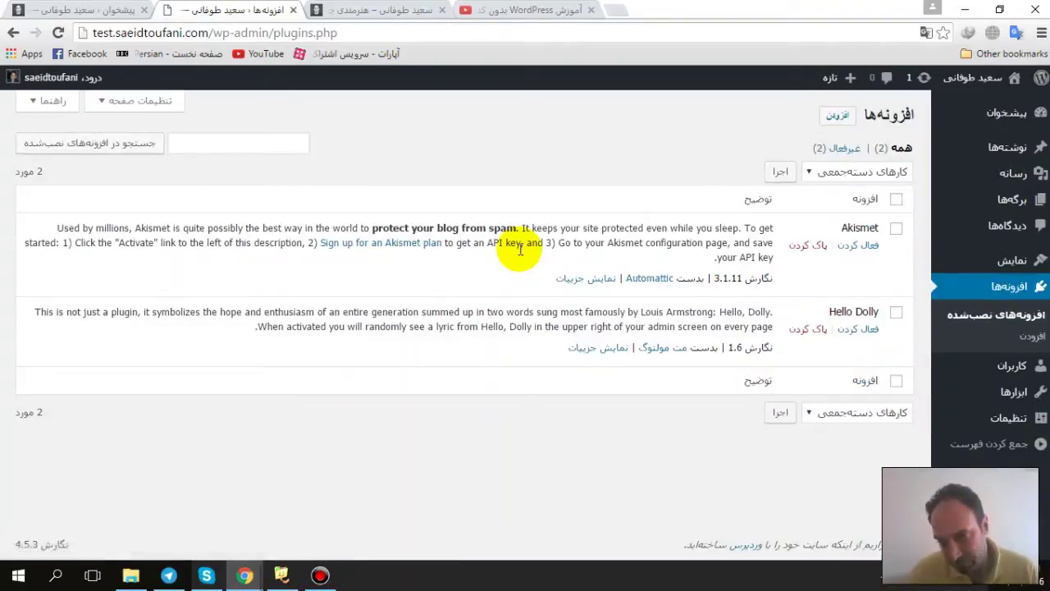
left_click(1024, 346)
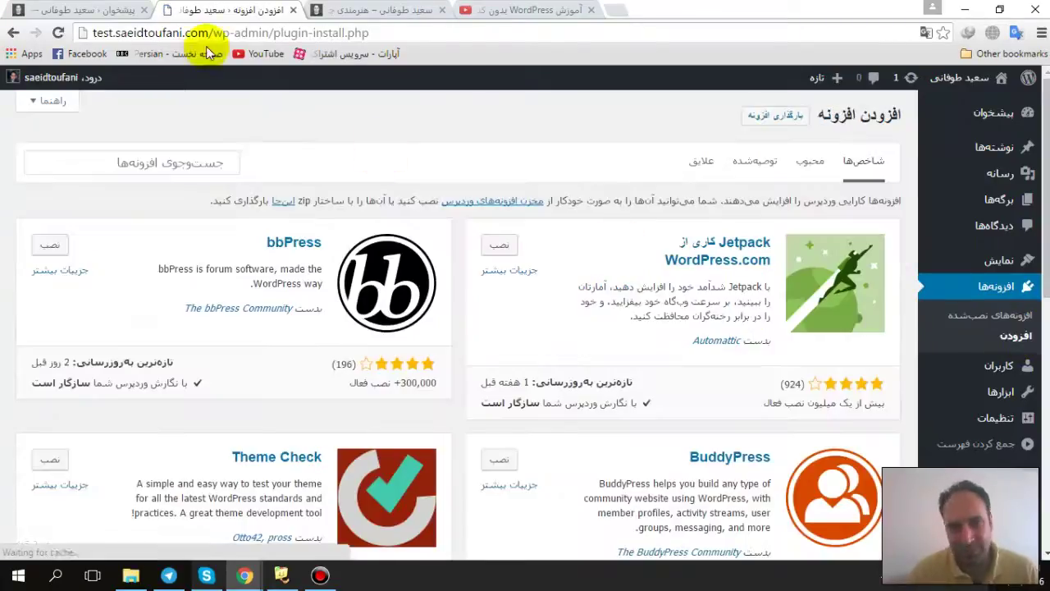
left_click(78, 9)
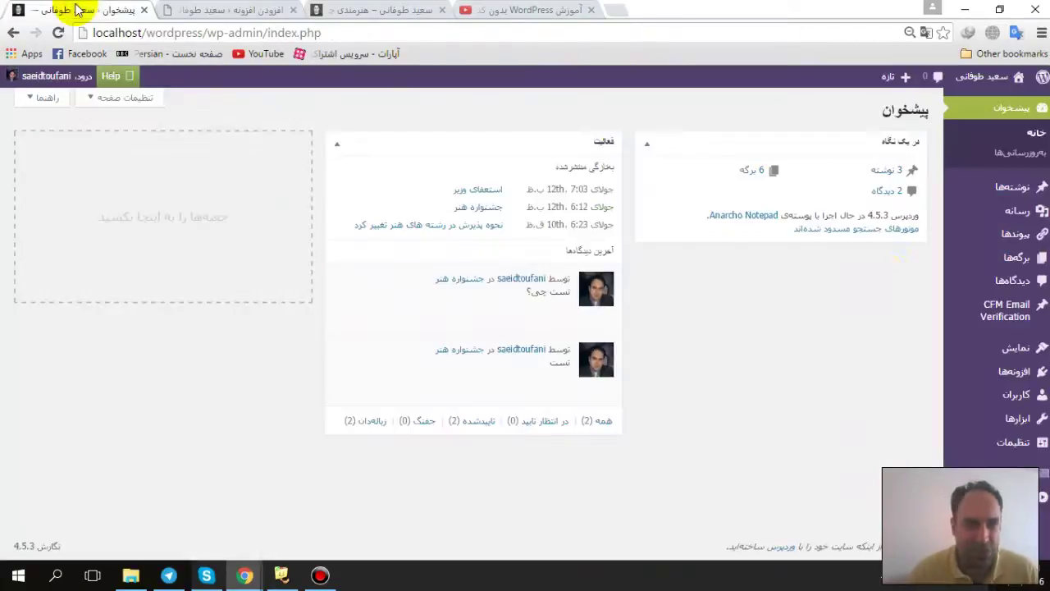
left_click(916, 392)
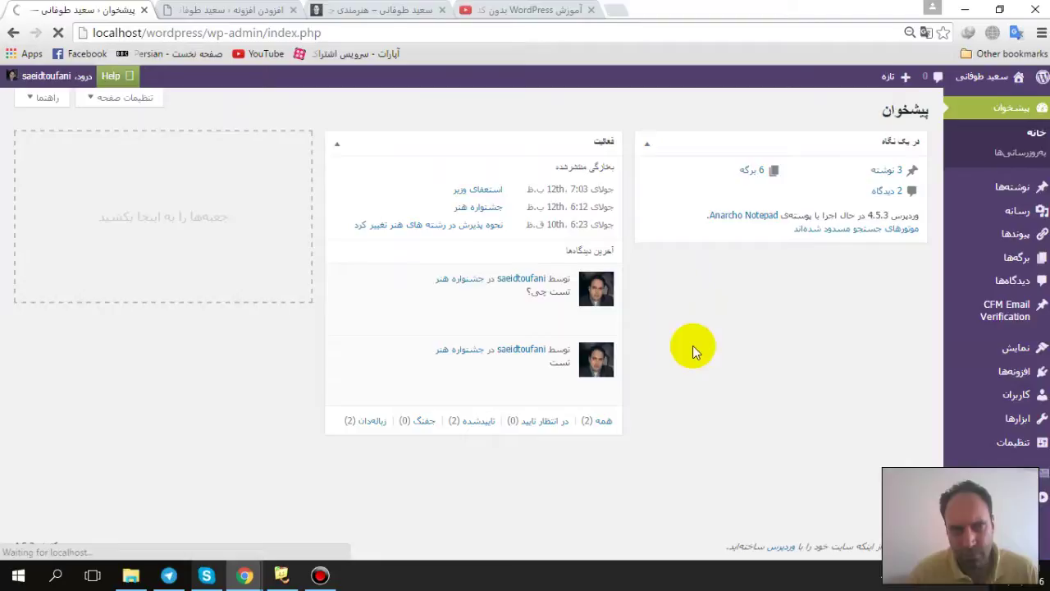
scroll(692, 345, "down", 1)
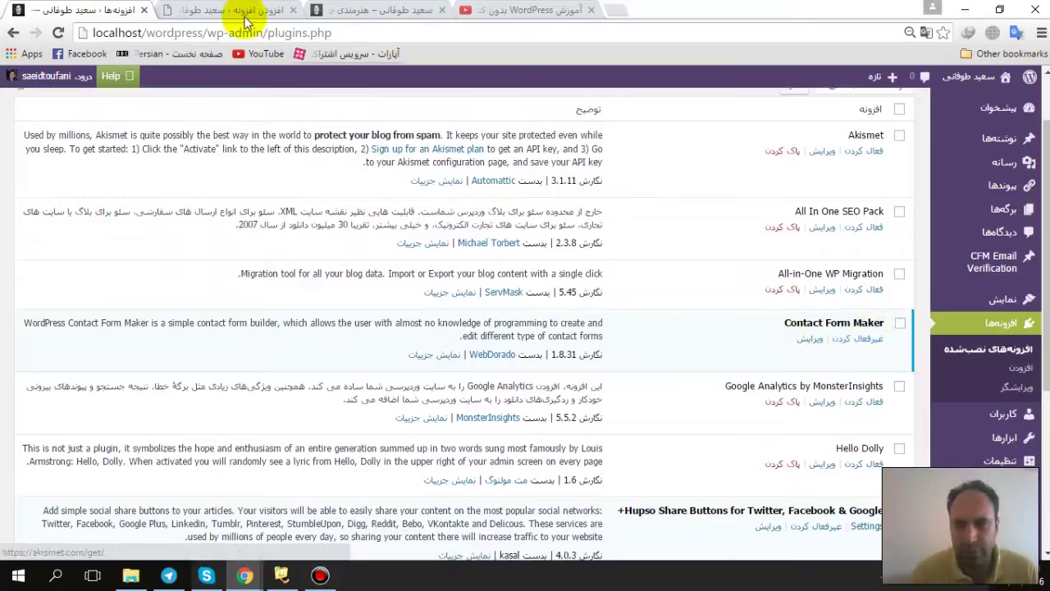
- Open Appearance > Themes on the test site, then on the local site
left_click(207, 9)
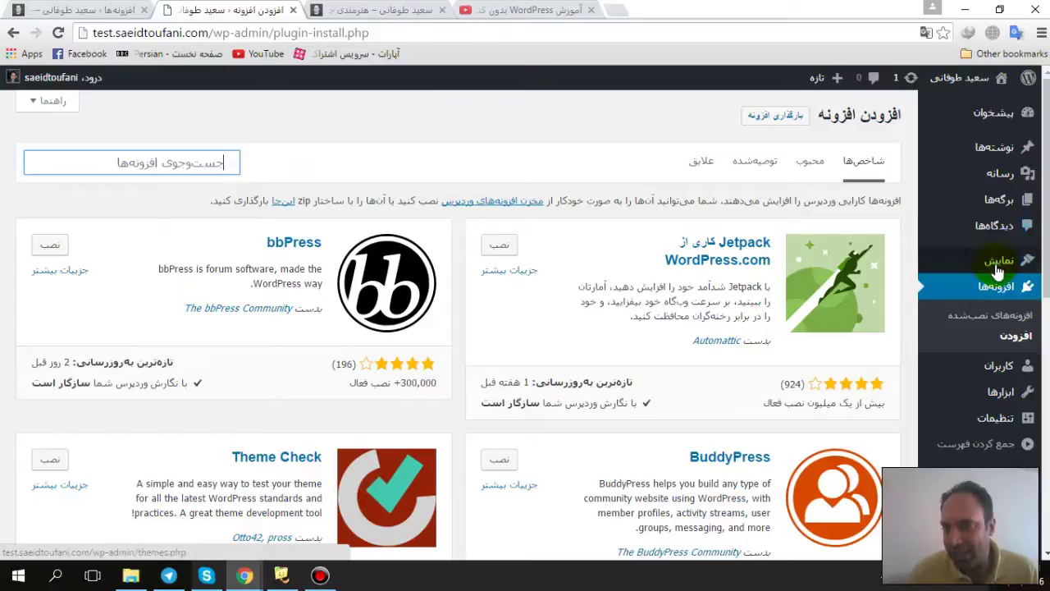
mouse_move(997, 269)
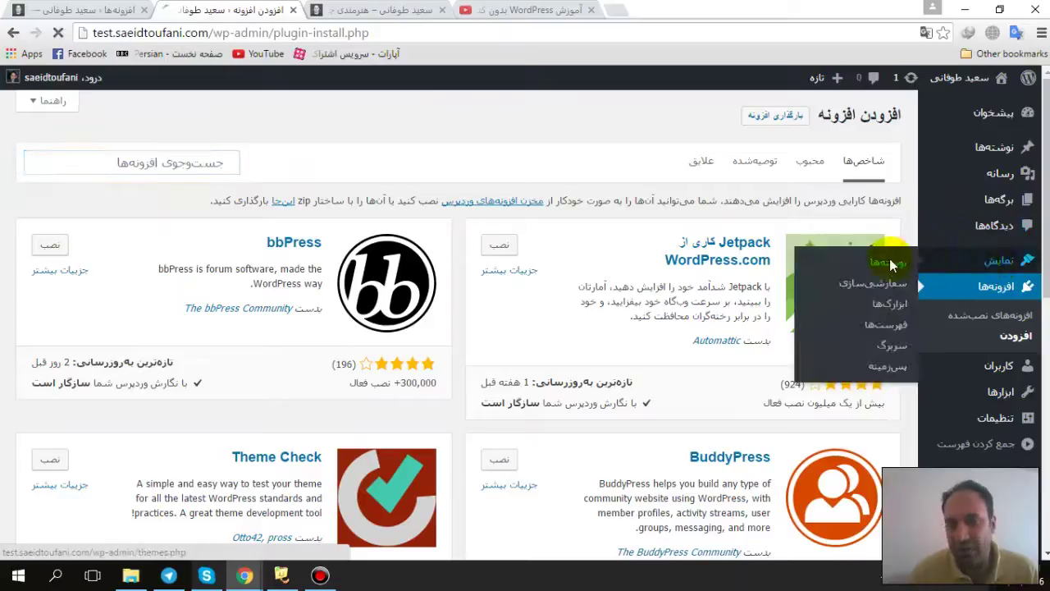
left_click(891, 265)
left_click(82, 10)
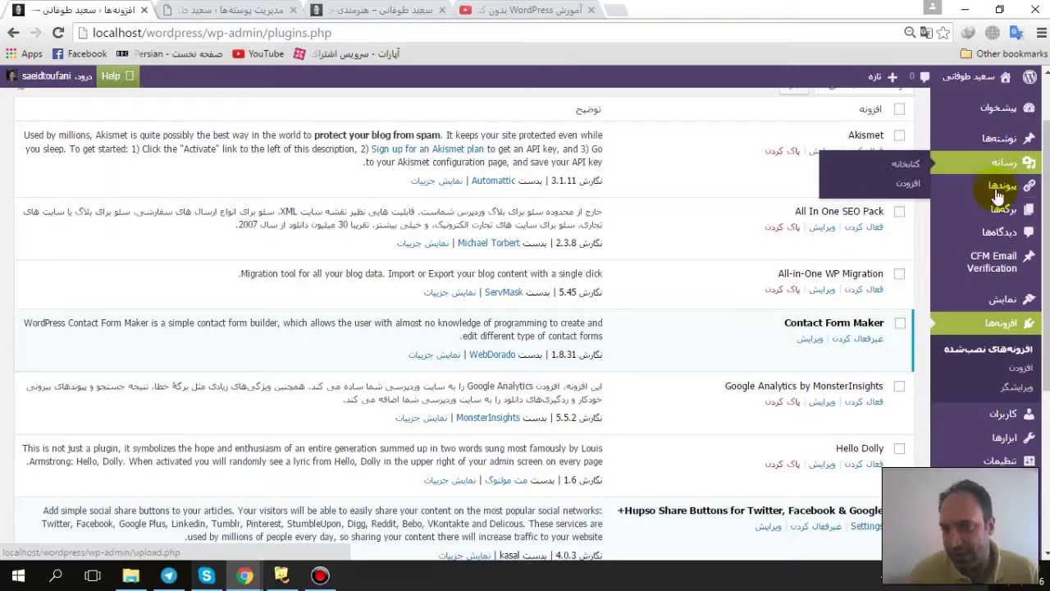
mouse_move(997, 299)
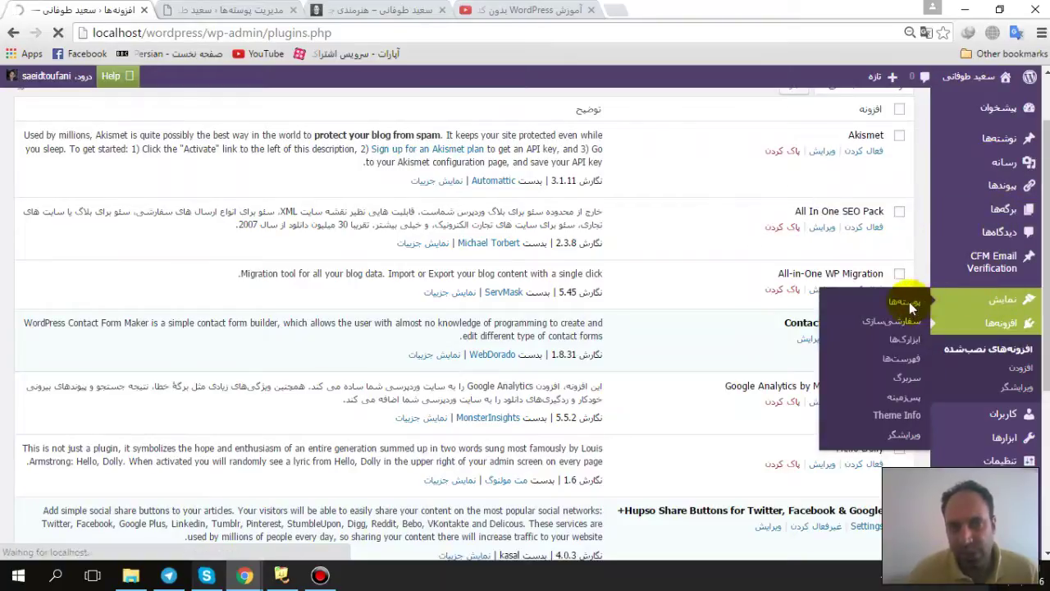
left_click(905, 307)
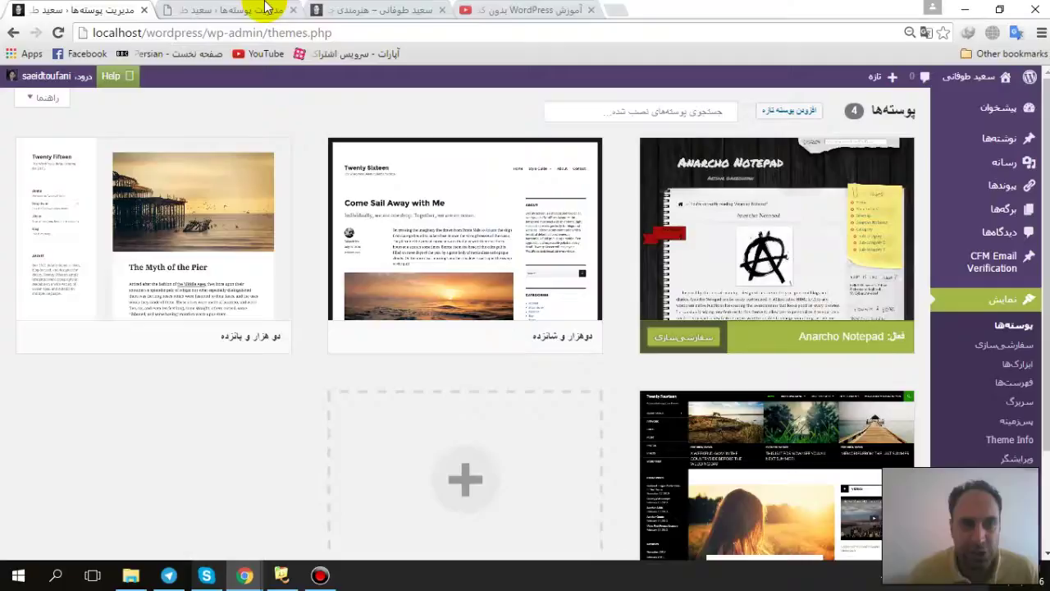
- Open Media > Library on the test site's tab, then on the localhost tab
left_click(262, 10)
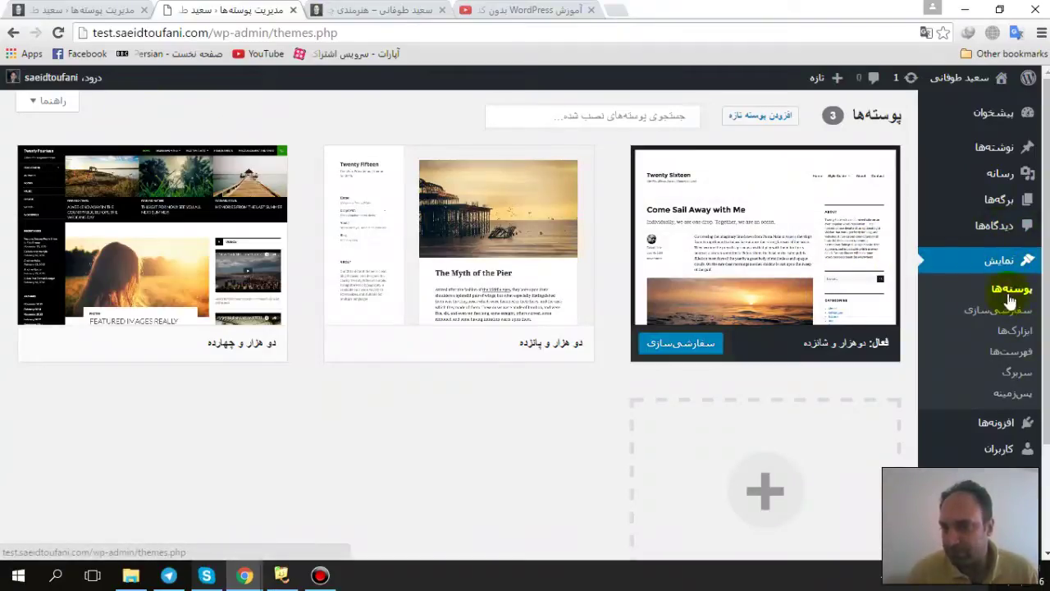
mouse_move(990, 180)
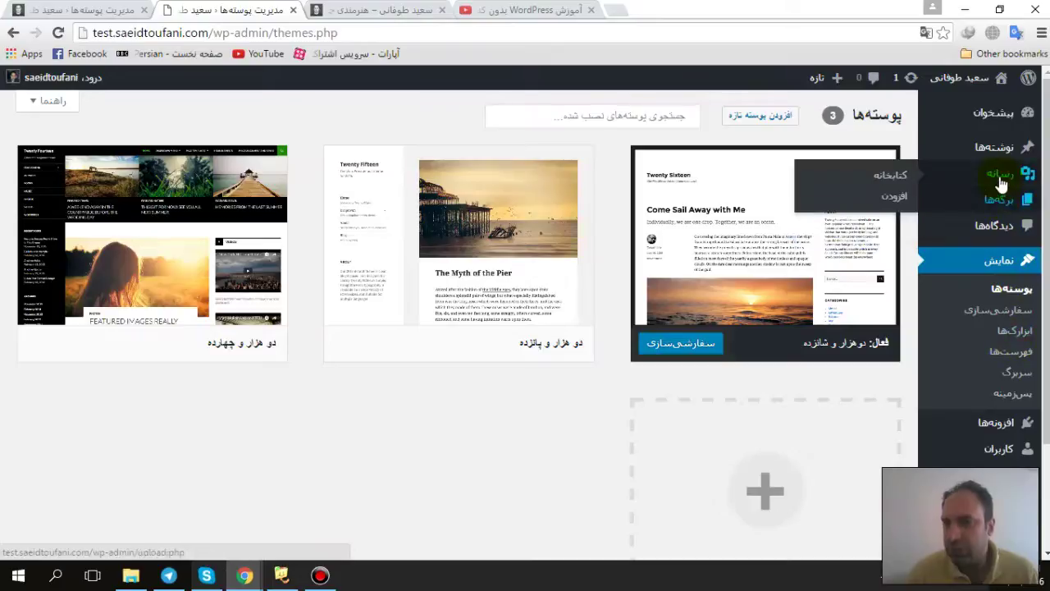
left_click(987, 184)
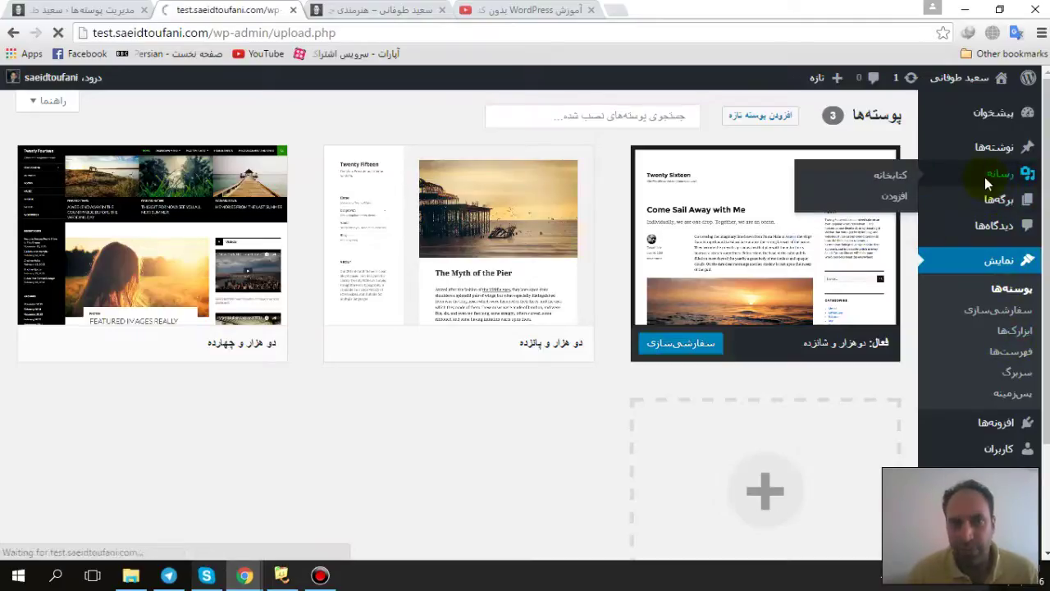
left_click(77, 8)
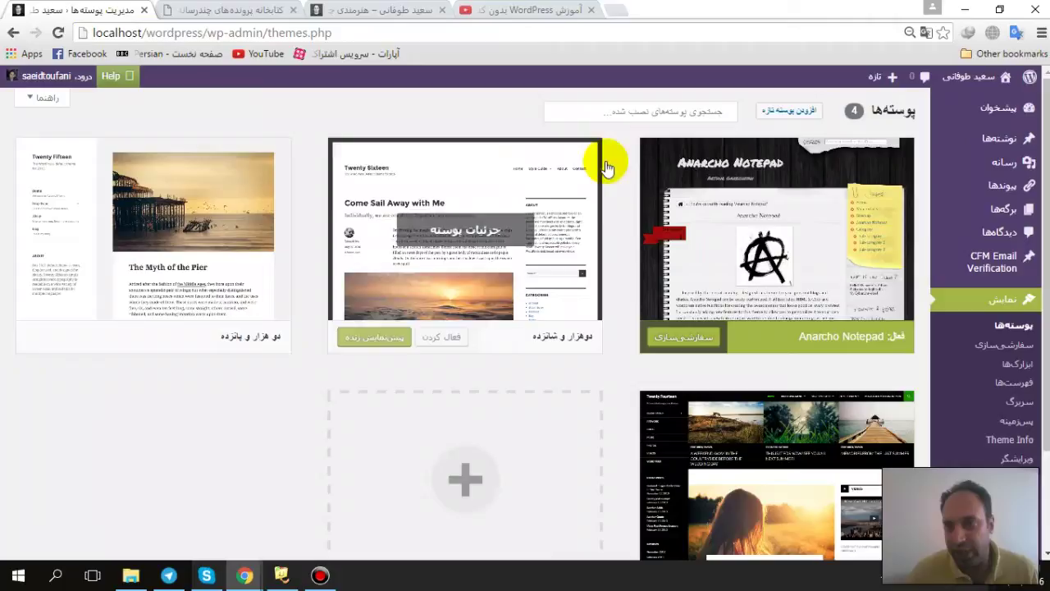
mouse_move(1005, 163)
left_click(984, 163)
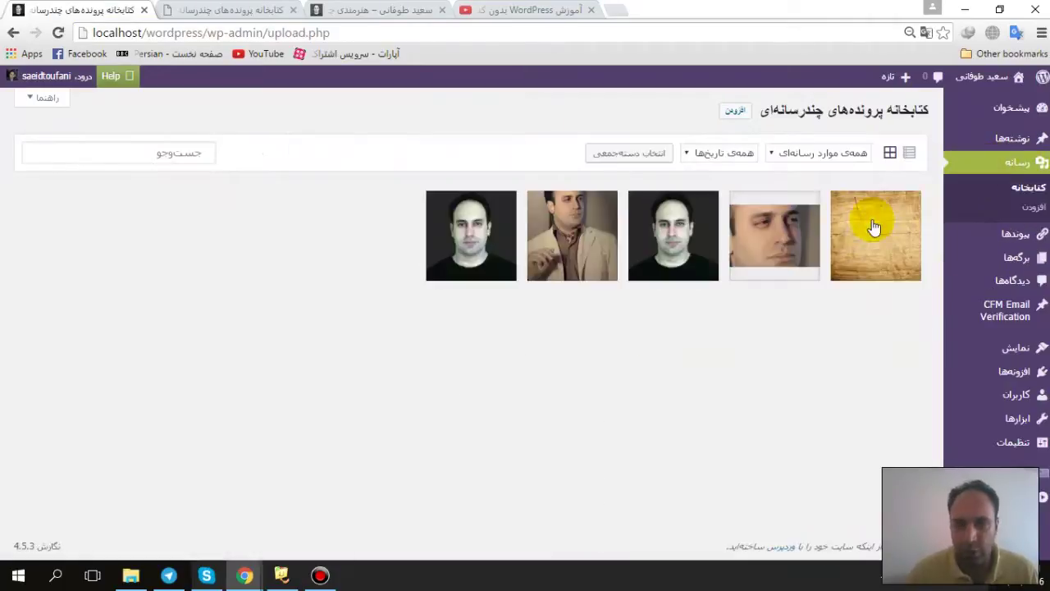
- Confirm the test site's Media Library has no files, then open the localhost Dashboard
left_click(232, 10)
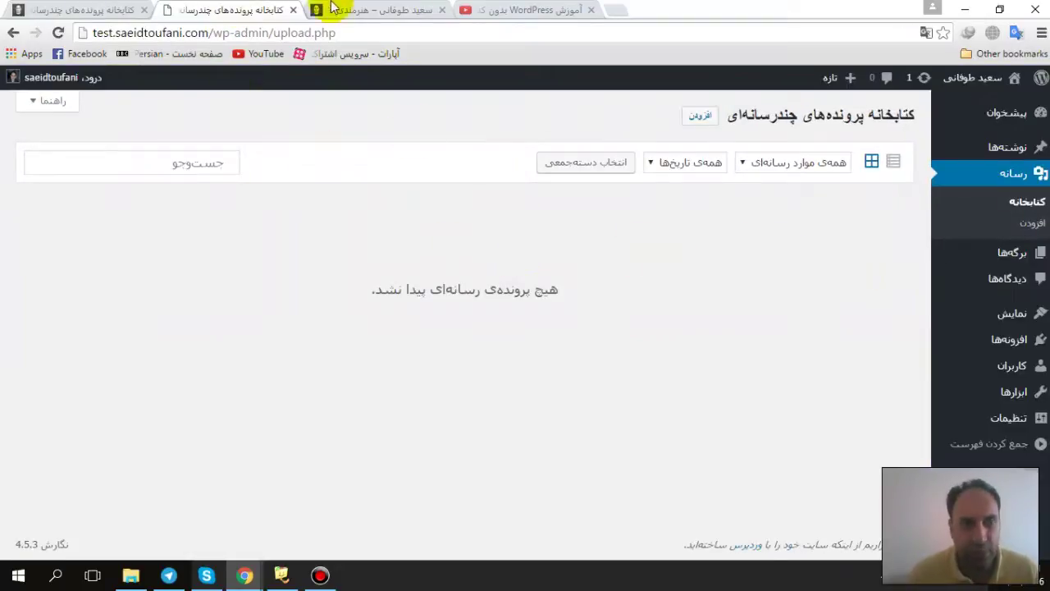
left_click(700, 115)
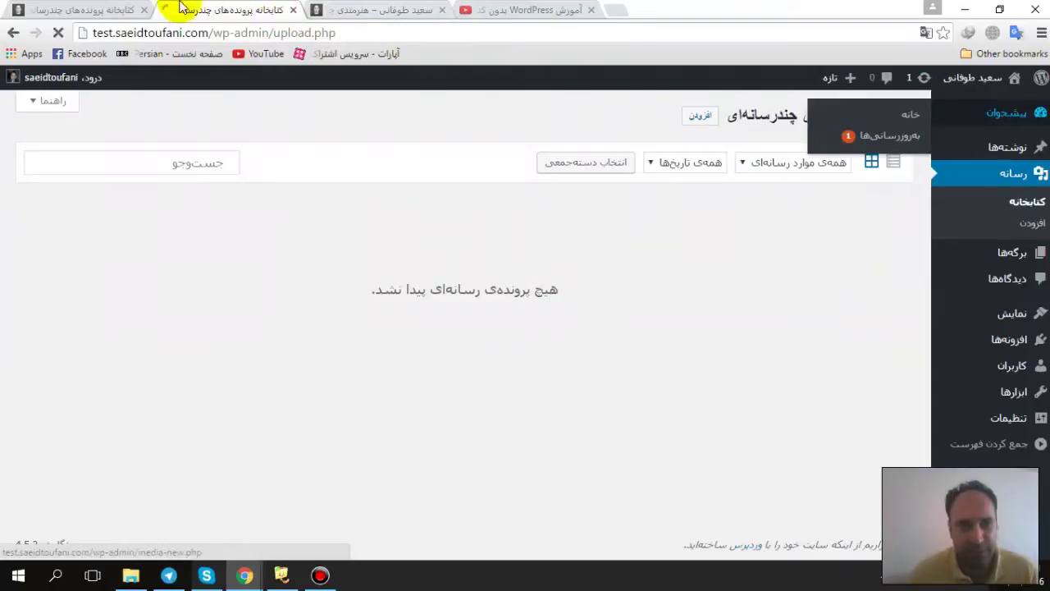
left_click(102, 10)
left_click(997, 109)
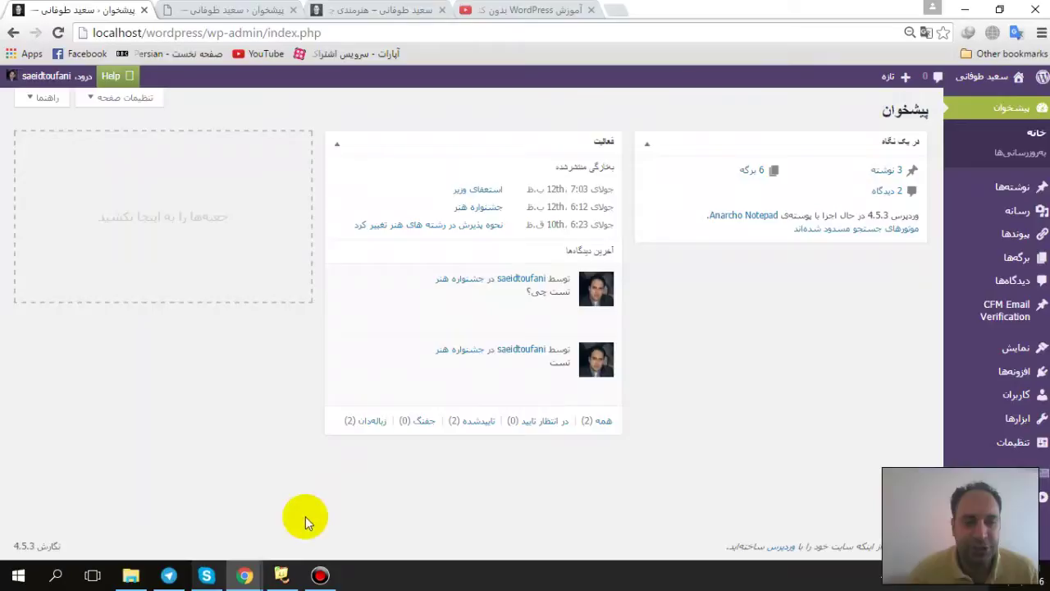
- Connect CuteFTP to the saved FTP host chosen from the Host list
left_click(281, 573)
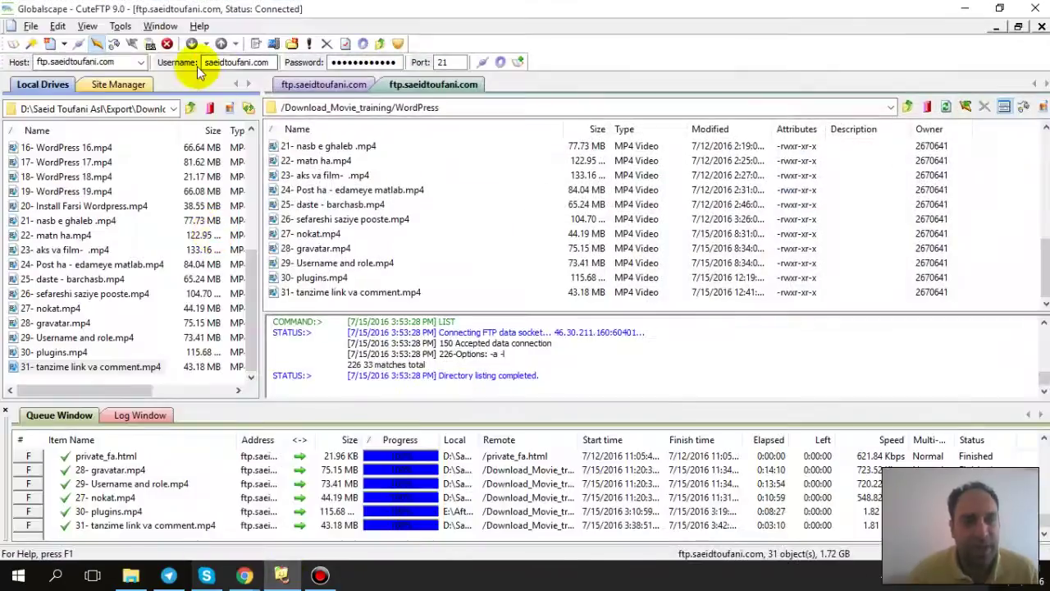
left_click(141, 62)
left_click(127, 76)
left_click(483, 62)
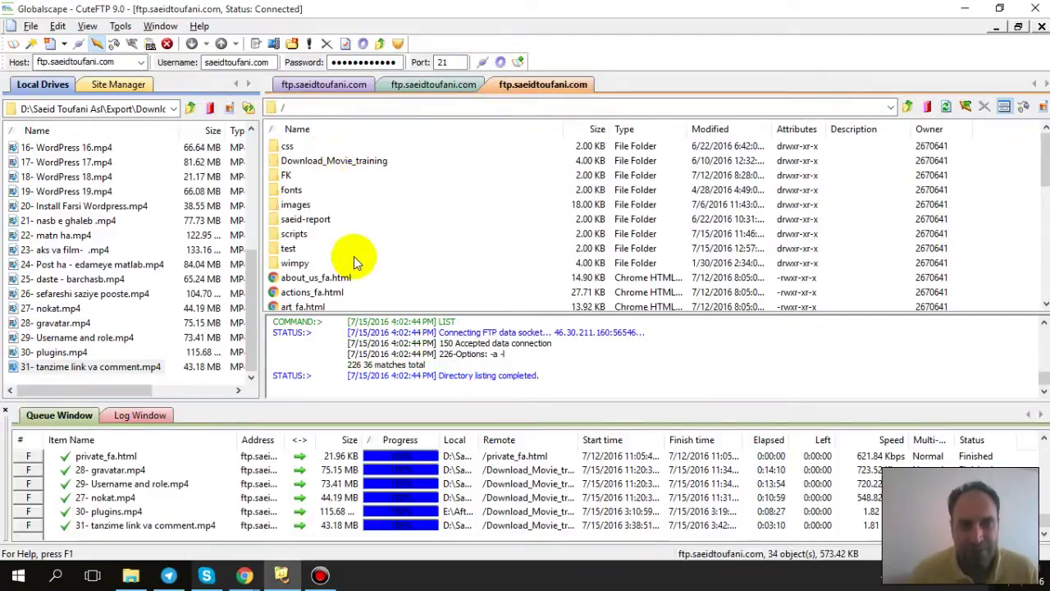
scroll(355, 260, "down", 5)
scroll(354, 259, "up", 5)
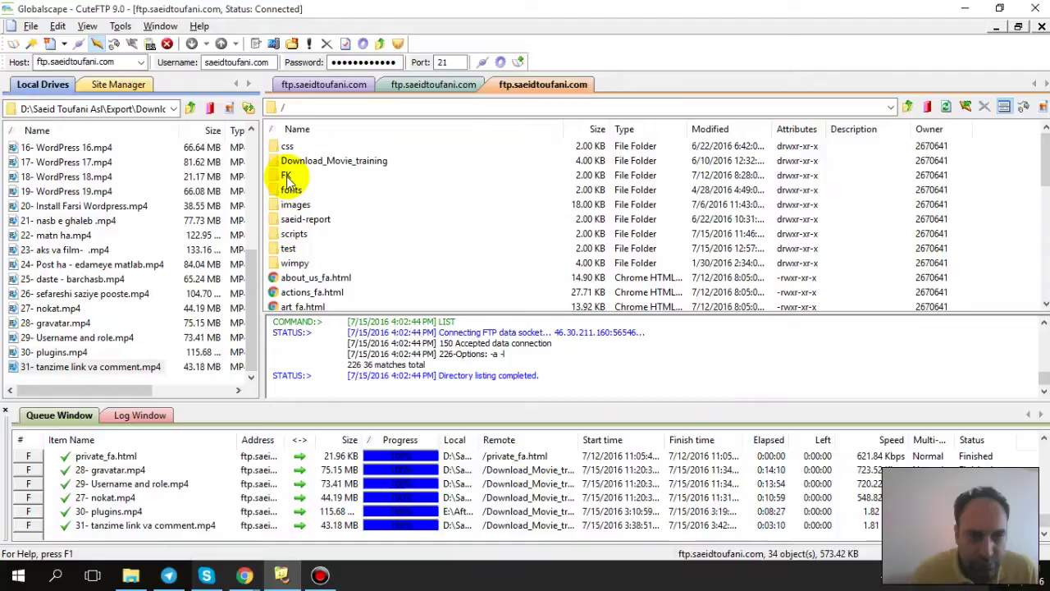
- Close both open connection tabs, confirming each disconnect with Yes
left_click(328, 85)
right_click(342, 86)
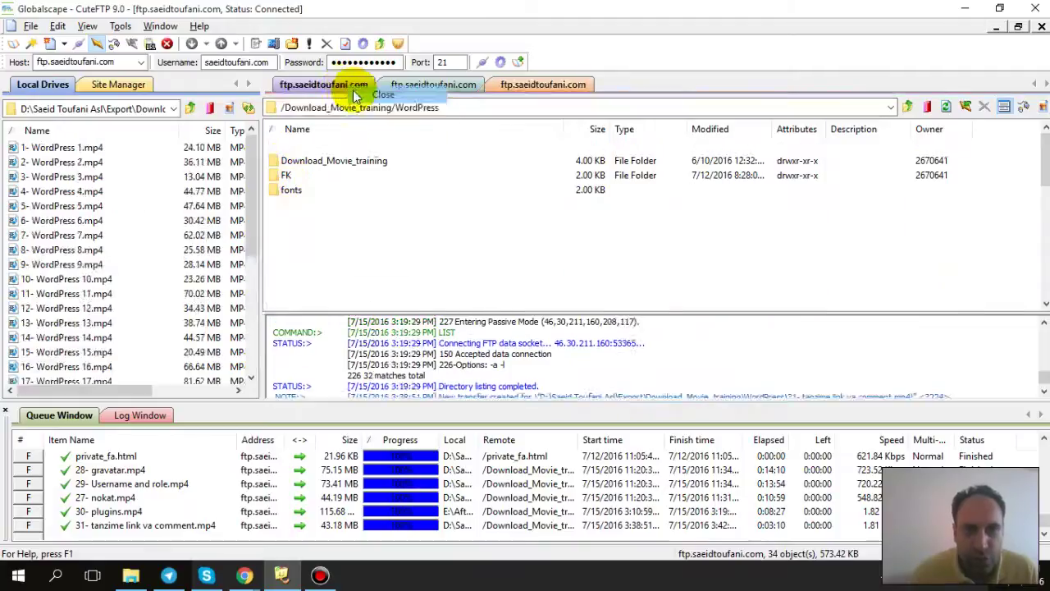
left_click(361, 95)
left_click(374, 95)
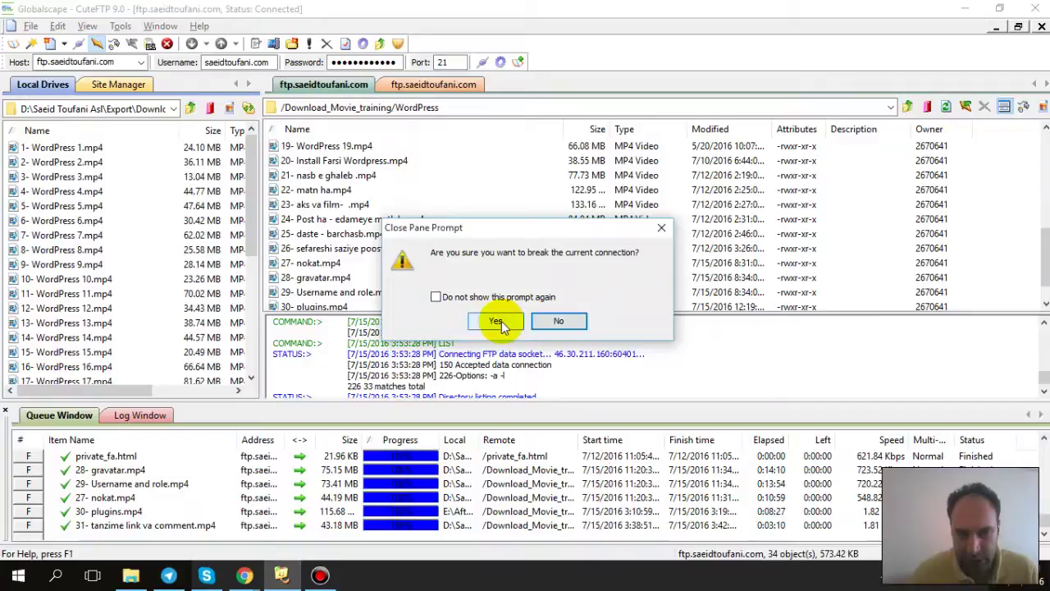
left_click(496, 321)
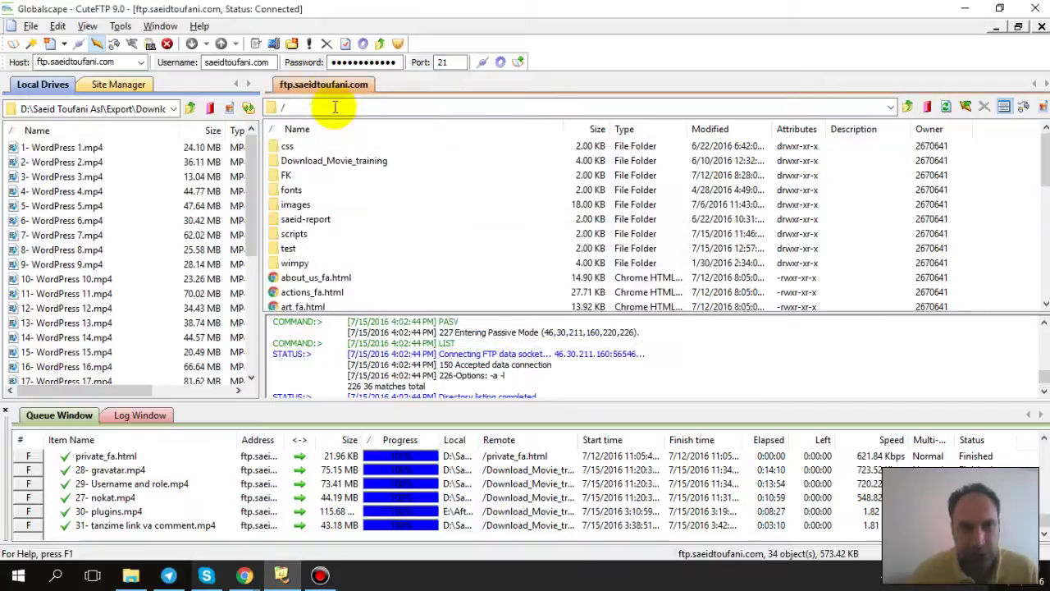
right_click(330, 87)
left_click(361, 96)
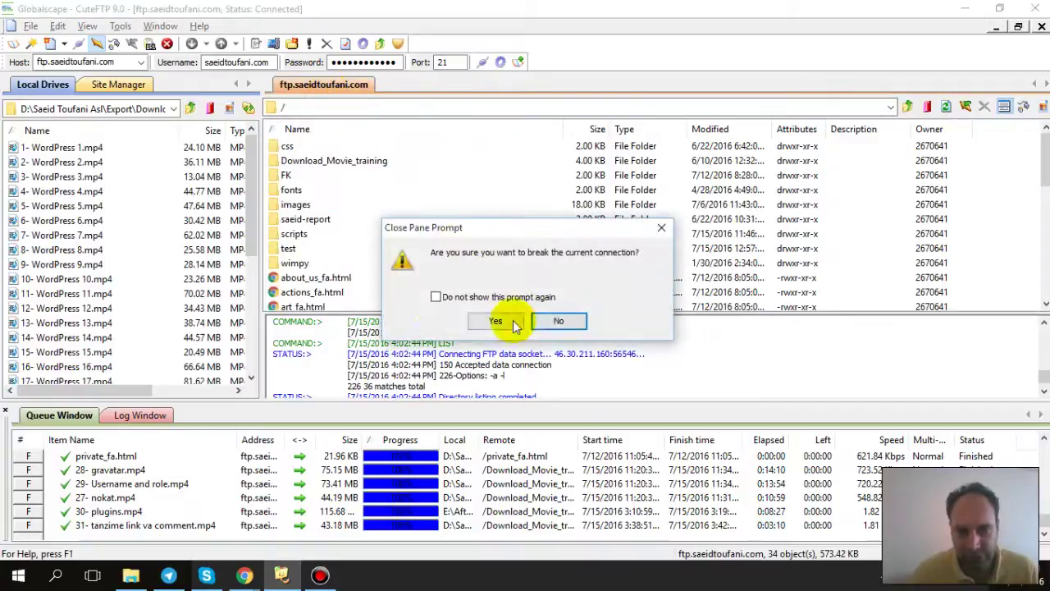
left_click(497, 320)
- Reconnect to the FTP server and select the test folder
left_click(482, 62)
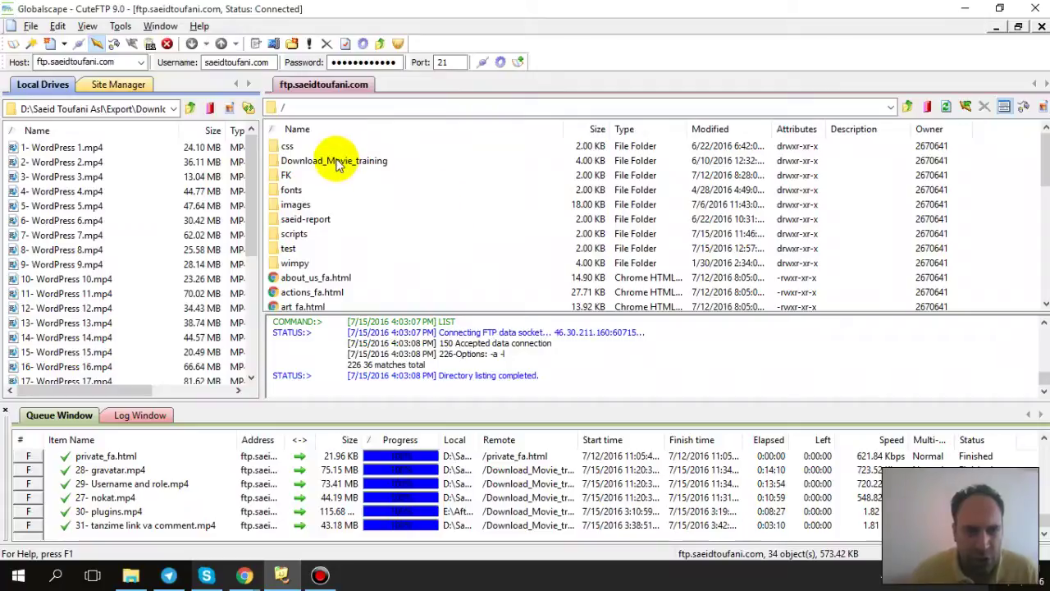
left_click(327, 219)
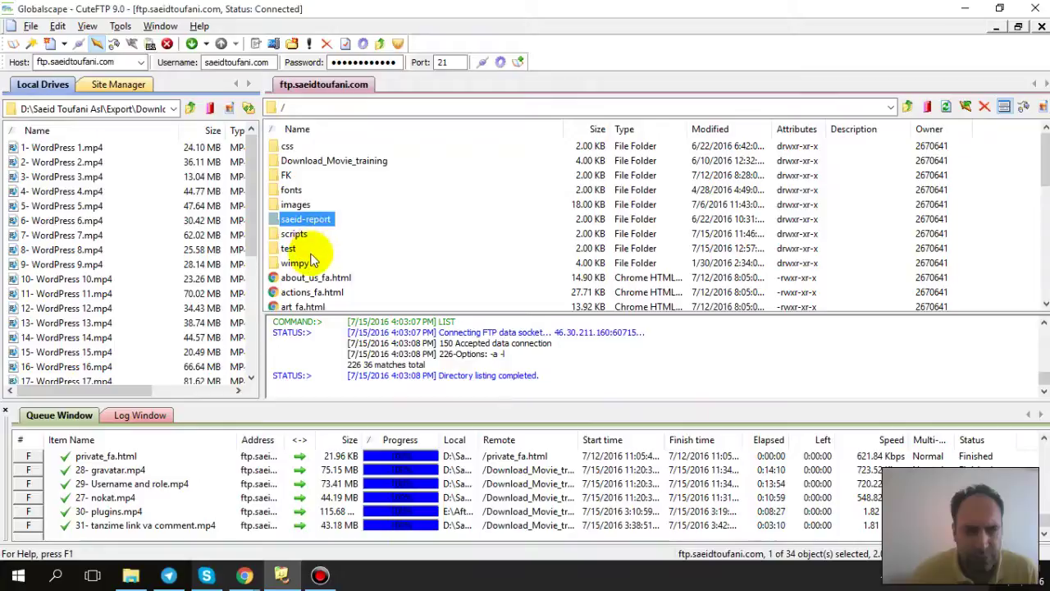
left_click(283, 248)
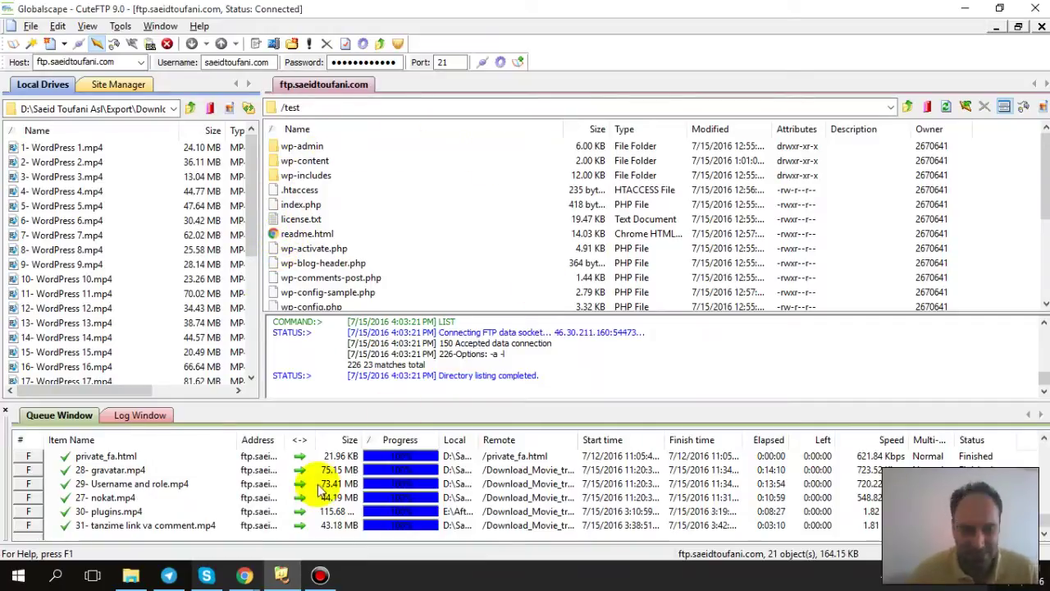
mouse_move(244, 575)
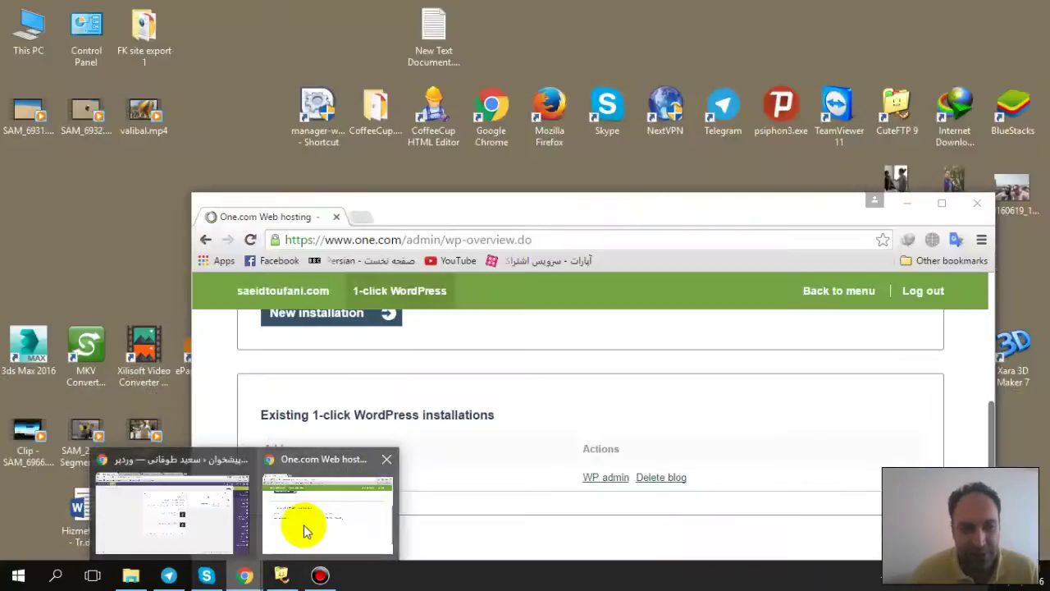
left_click(304, 529)
left_click_drag(492, 203, 406, 78)
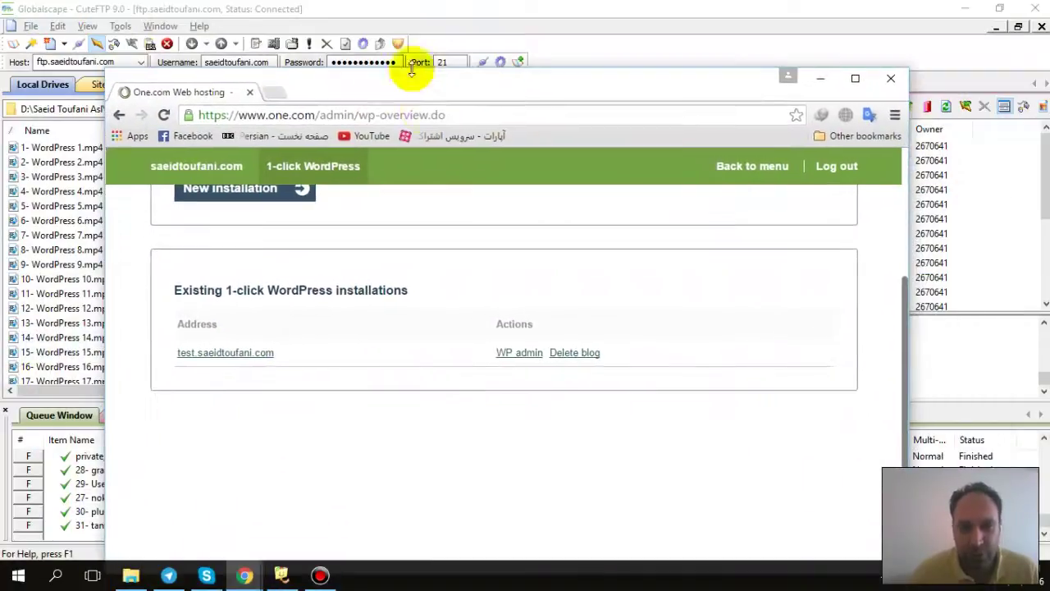
scroll(515, 328, "up", 3)
scroll(336, 328, "down", 2)
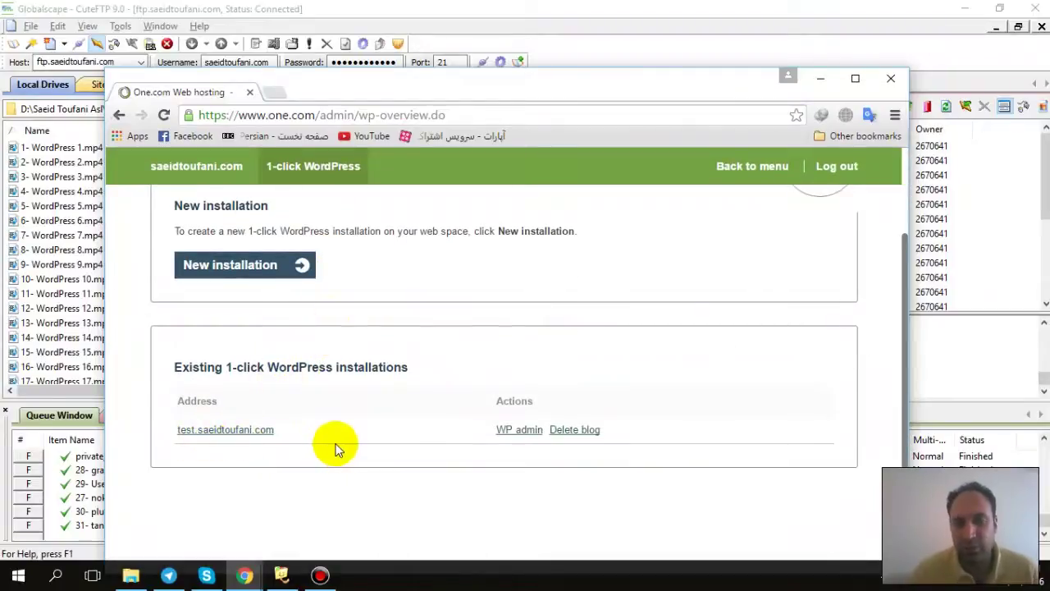
left_click(495, 6)
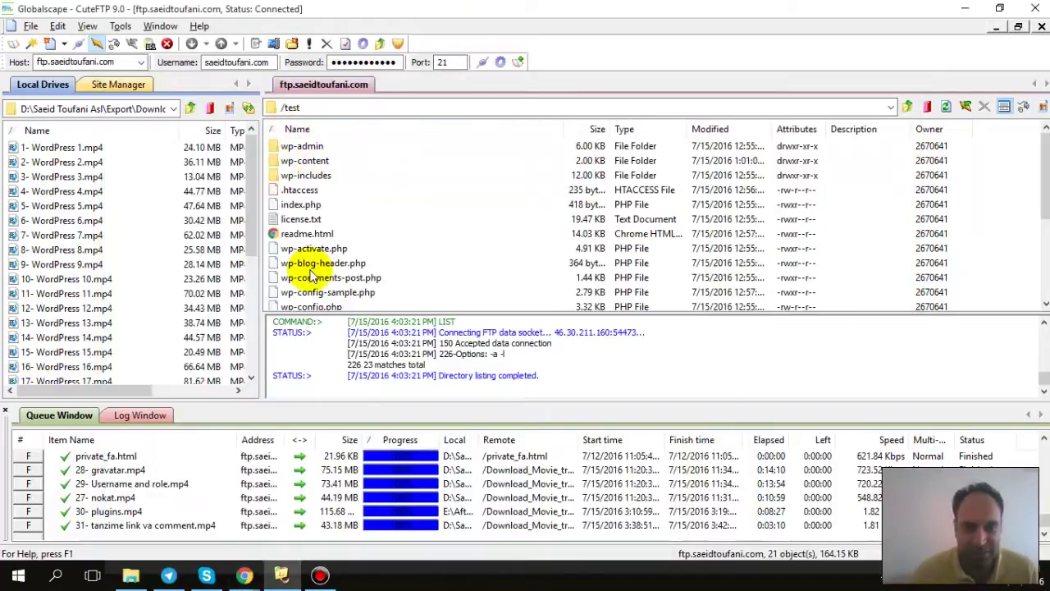
- Open the remote wp-content folder and browse locally to C:\Bitnami\wordpress-4.5.3-0
double_click(318, 161)
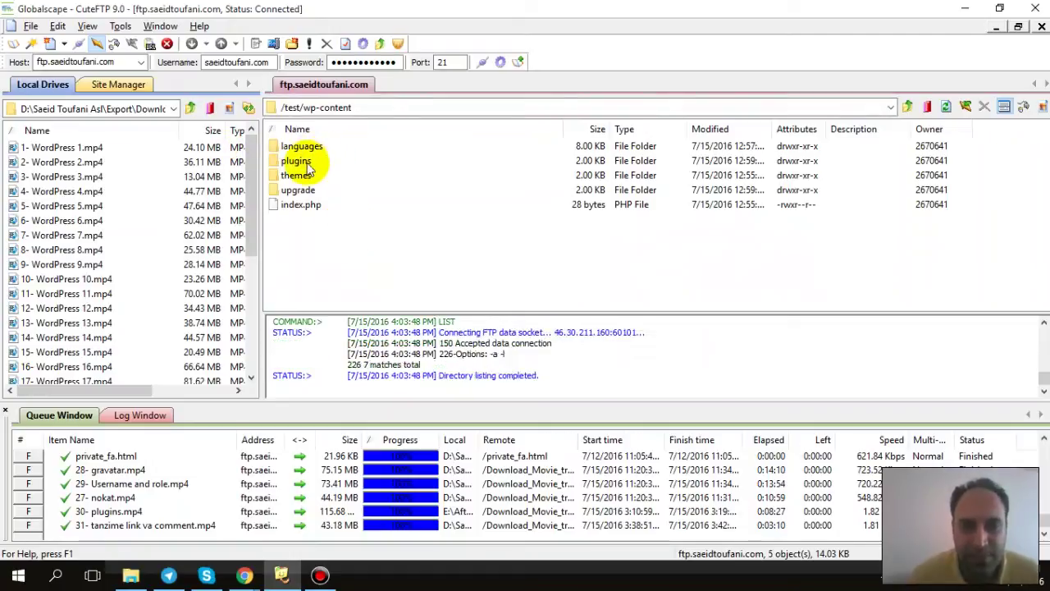
left_click(310, 161)
left_click(309, 177)
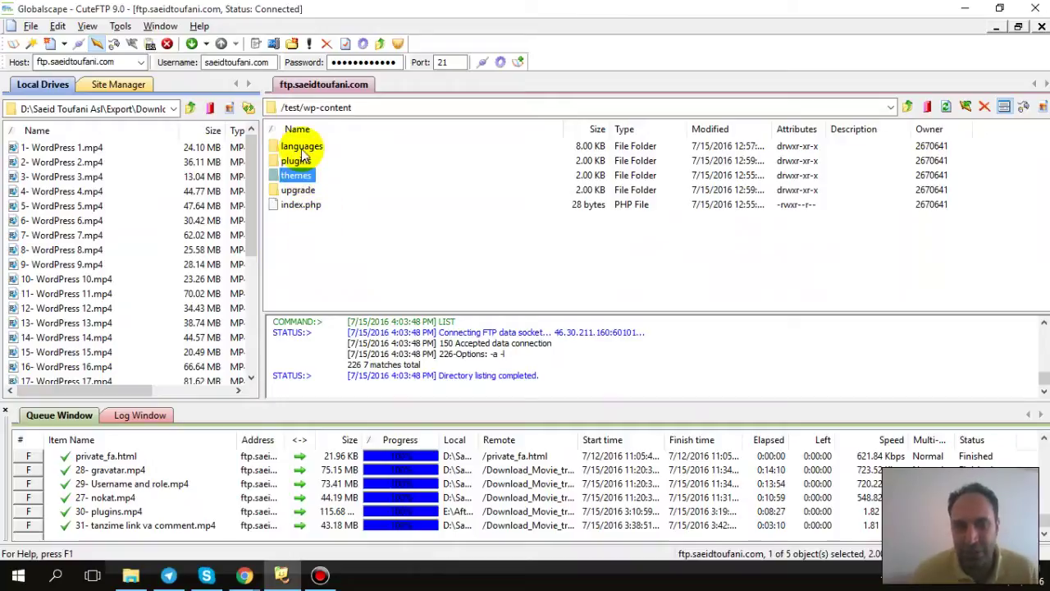
left_click(174, 109)
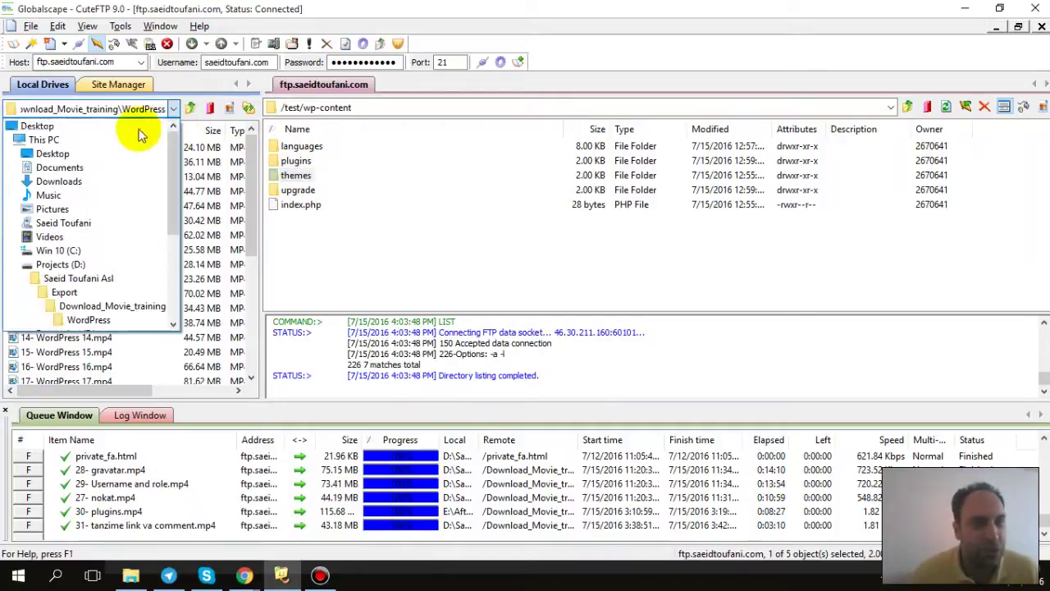
left_click(110, 249)
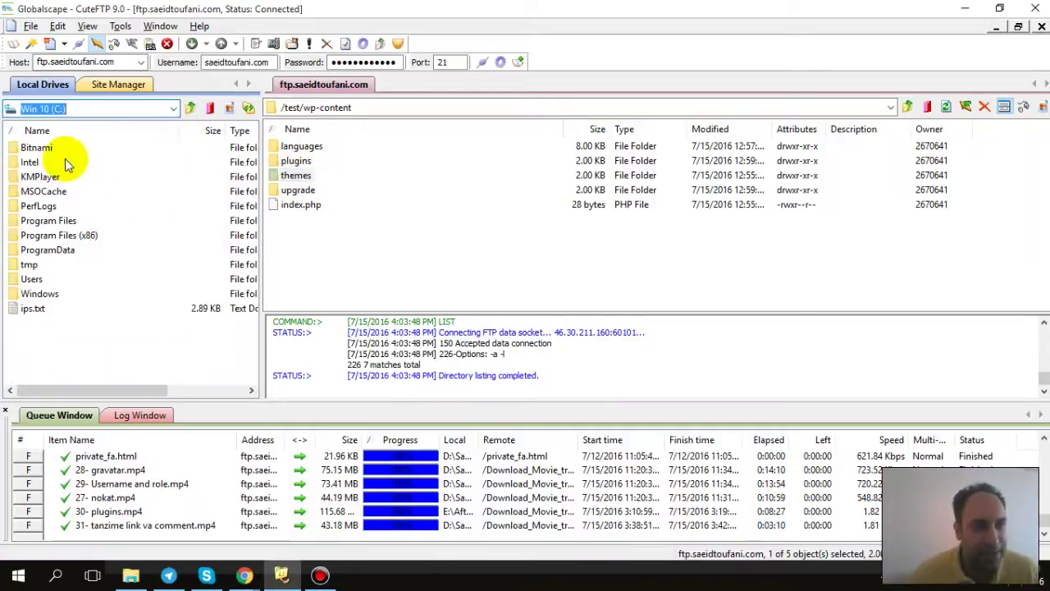
double_click(36, 148)
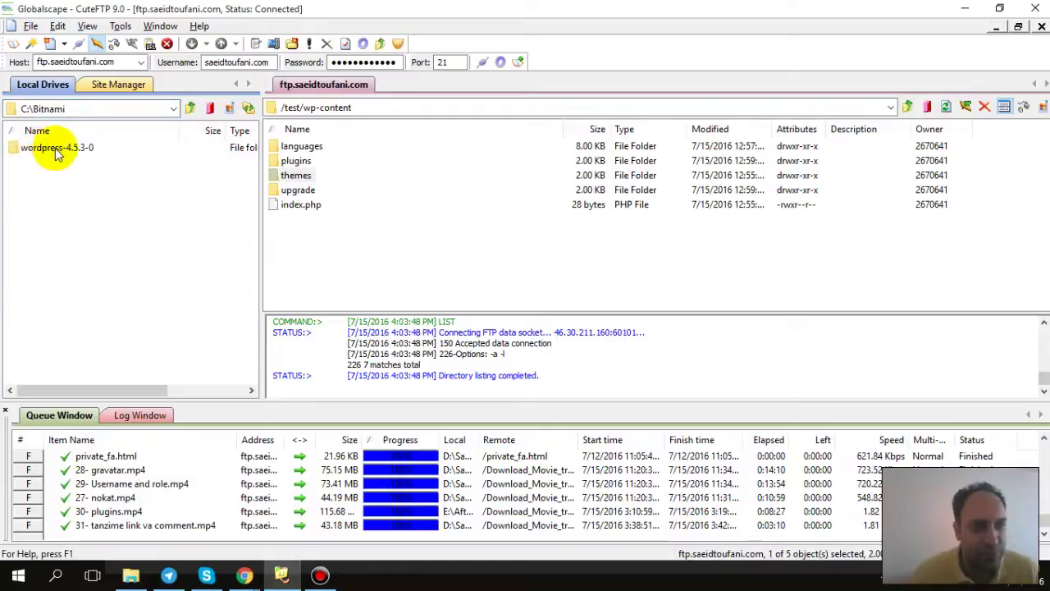
double_click(57, 150)
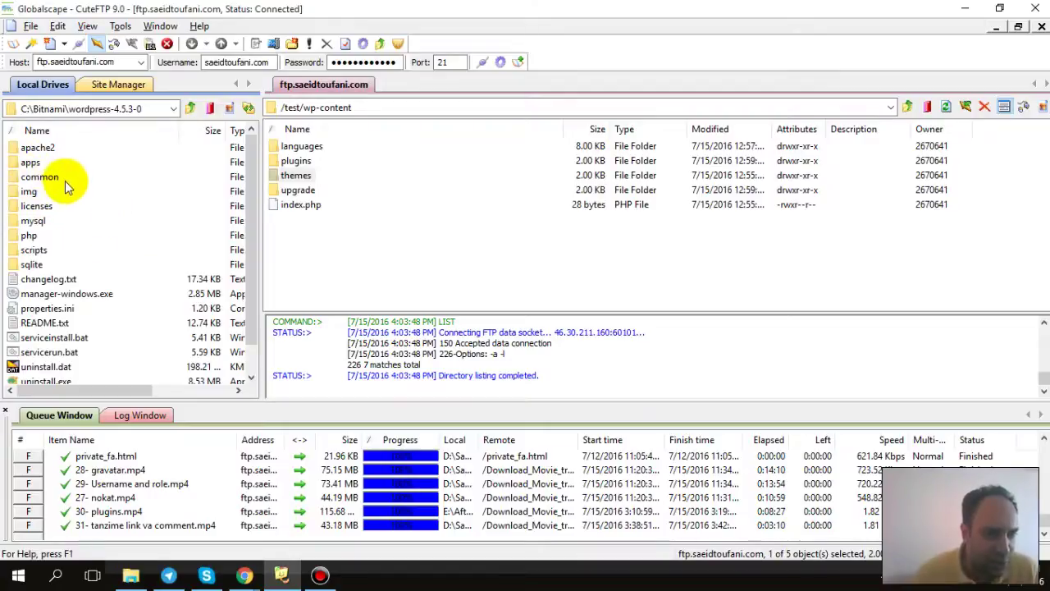
- Re-enter wordpress-4.5.3-0 locally and peek into its apache2 and img folders
left_click(193, 110)
left_click(194, 110)
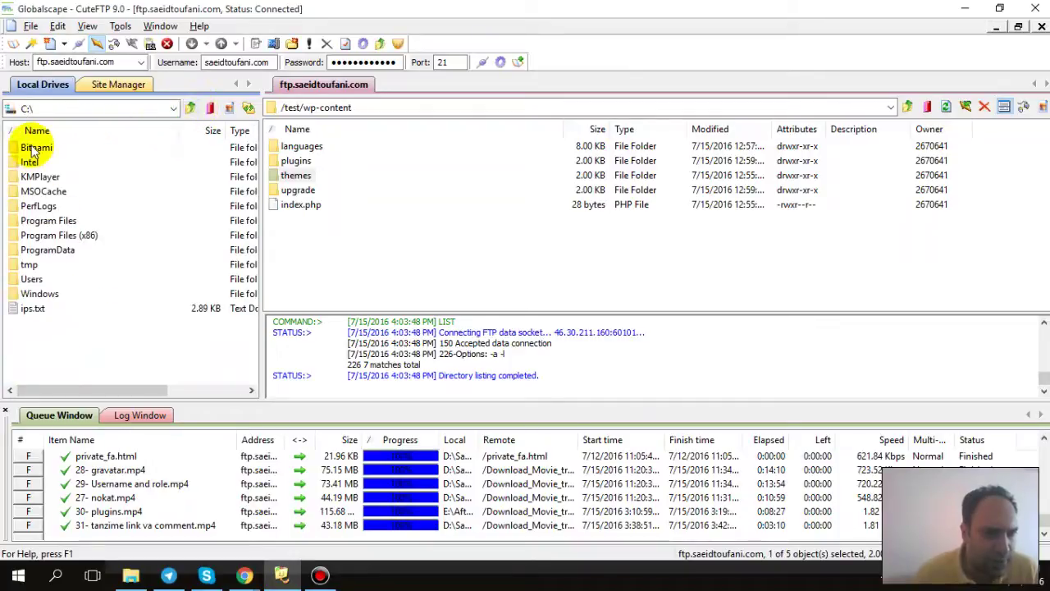
double_click(33, 149)
double_click(38, 149)
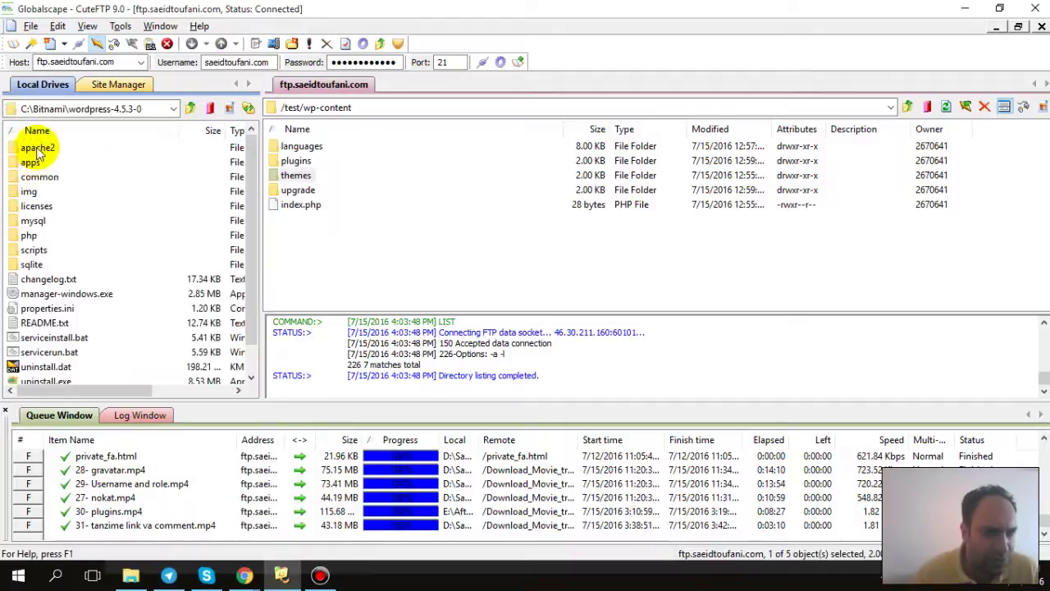
double_click(38, 150)
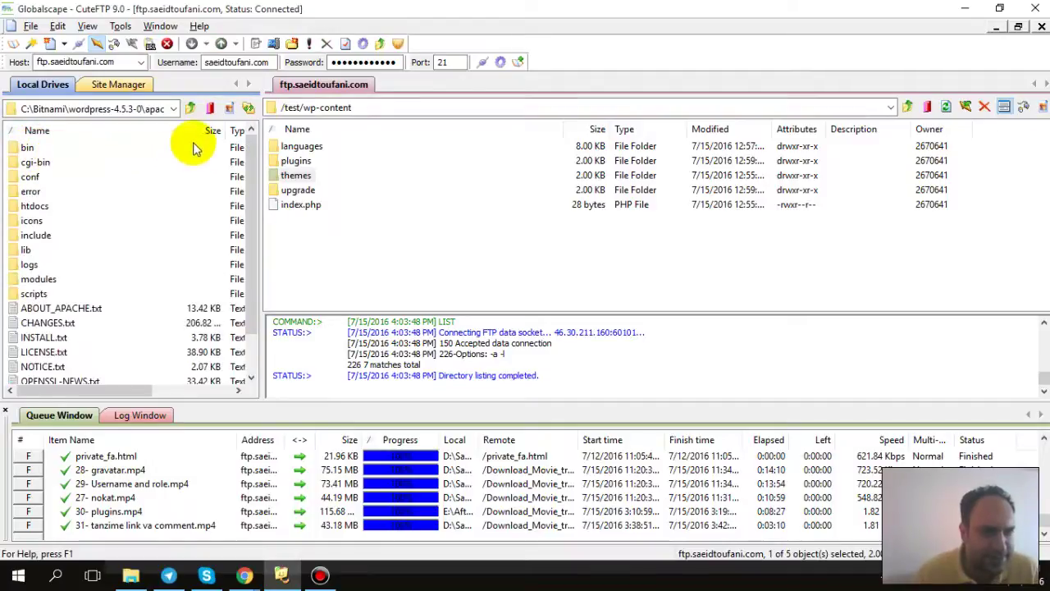
left_click(191, 111)
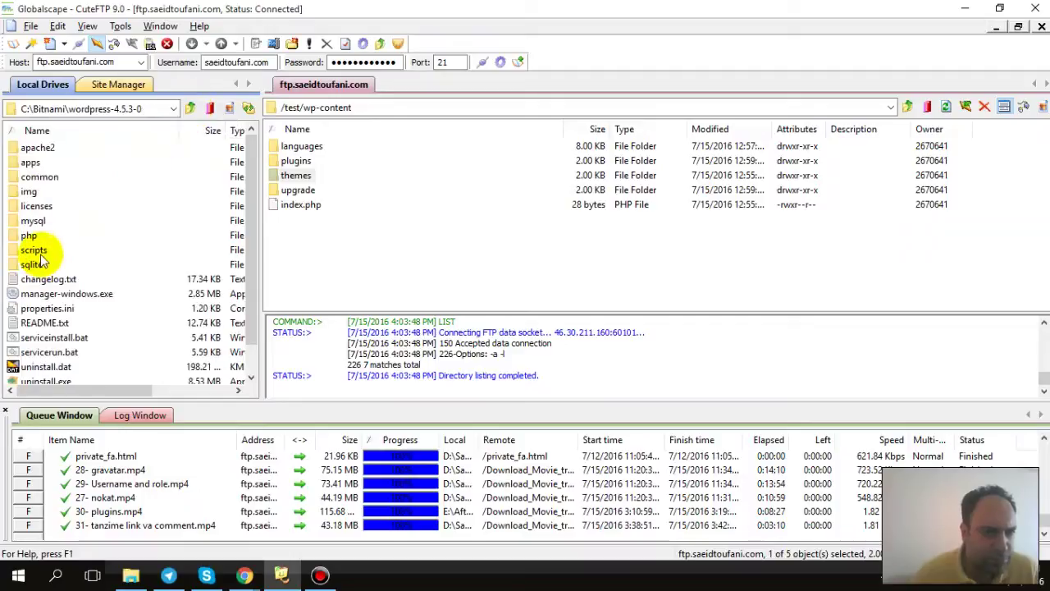
double_click(29, 193)
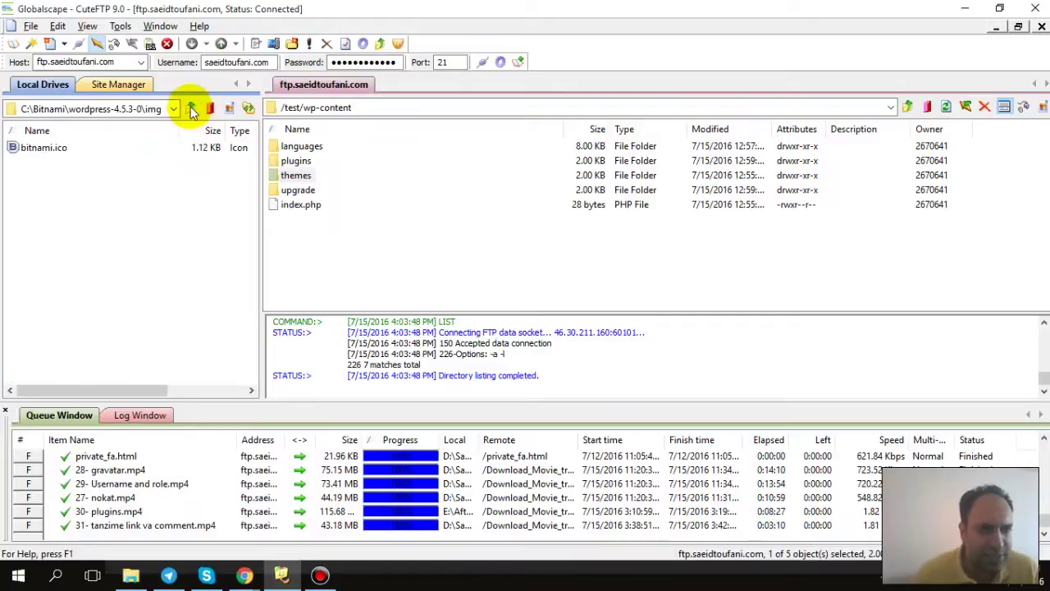
left_click(190, 109)
- Browse the local common\bin and apps\wordpress folders, returning to wordpress-4.5.3-0
double_click(46, 177)
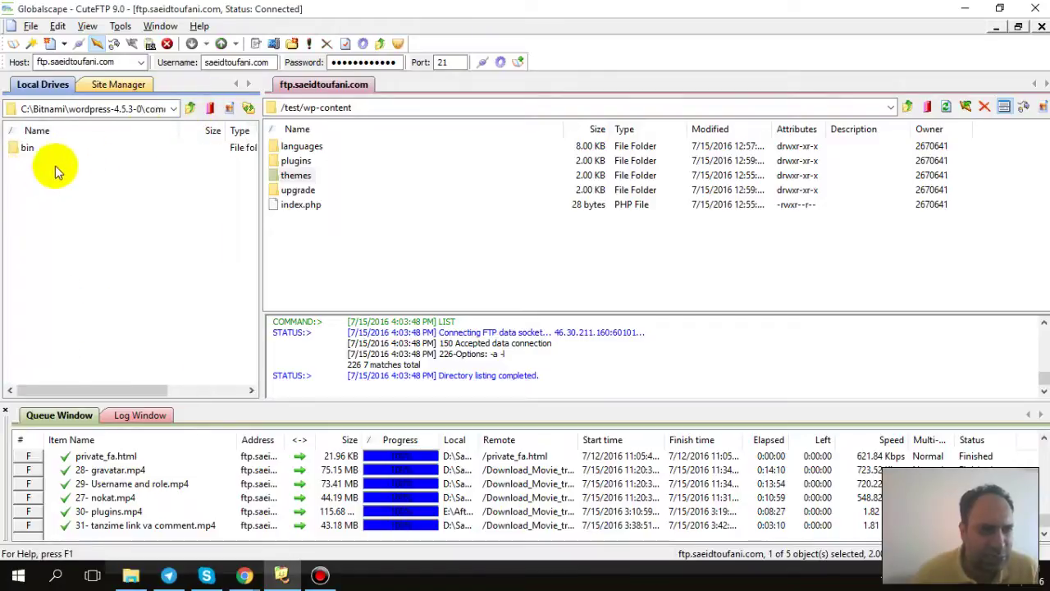
double_click(28, 146)
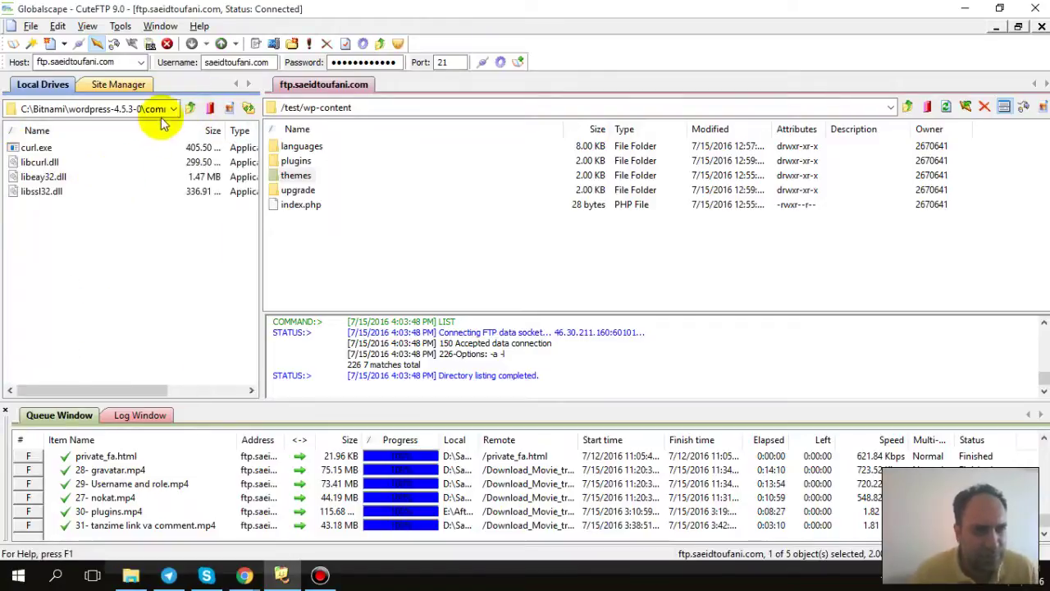
left_click(187, 110)
left_click(187, 110)
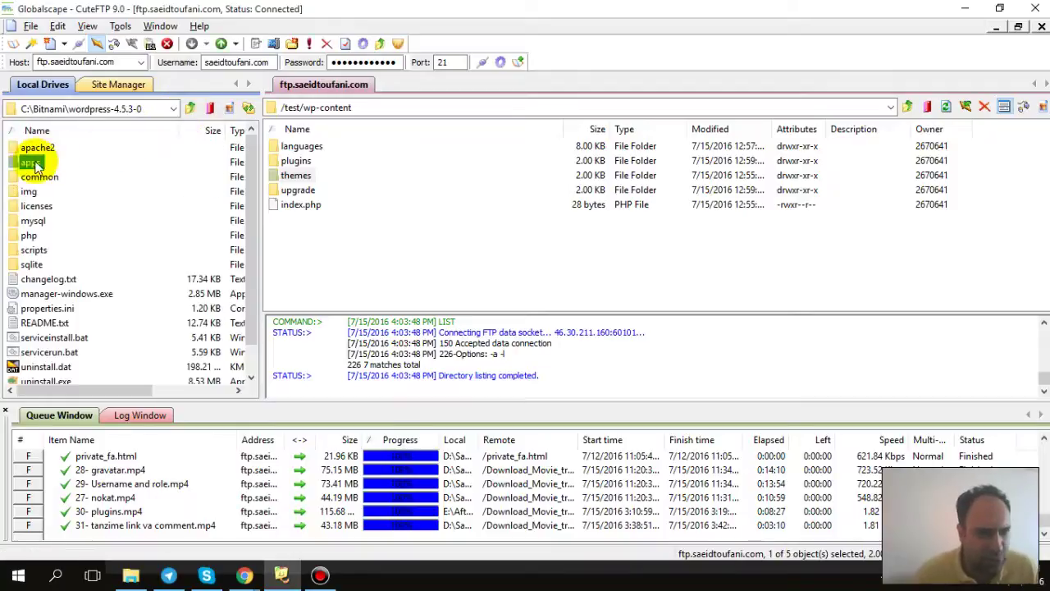
double_click(33, 162)
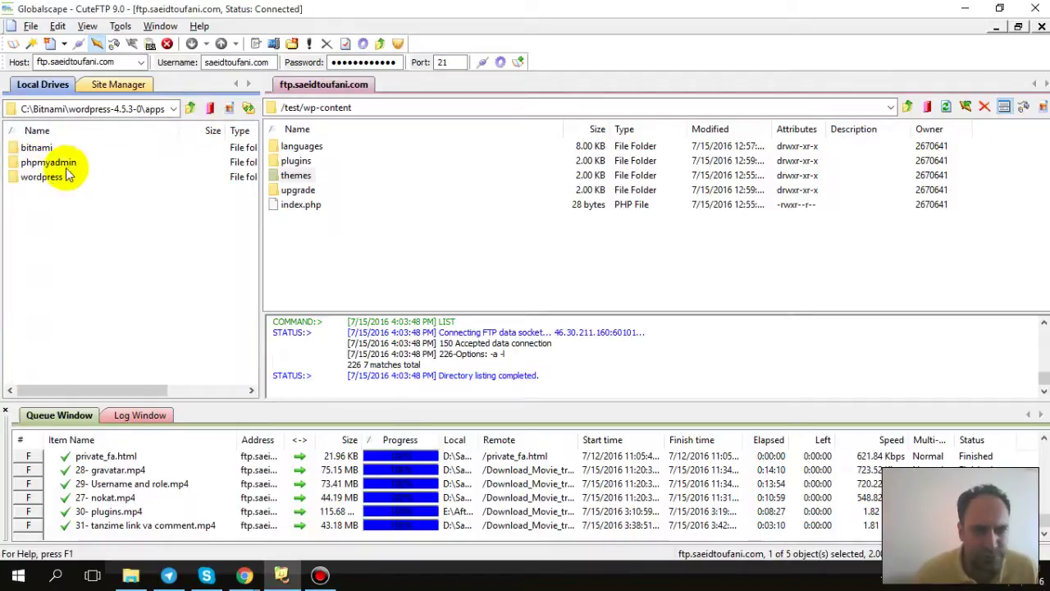
double_click(41, 176)
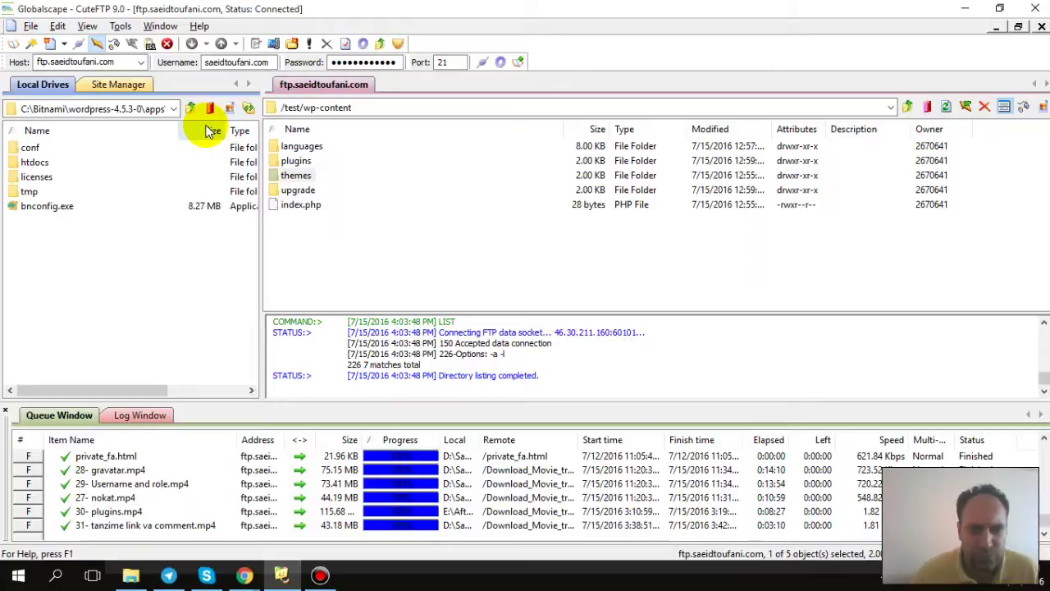
left_click(190, 111)
left_click(190, 110)
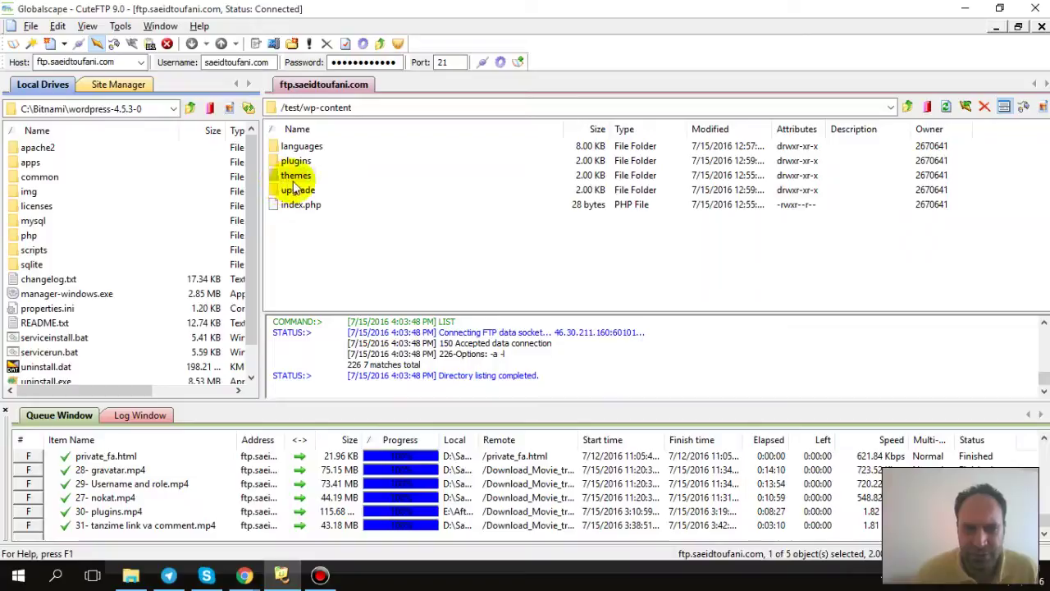
- Search drive C: in File Explorer for 'theme' and review the matching items
left_click(130, 575)
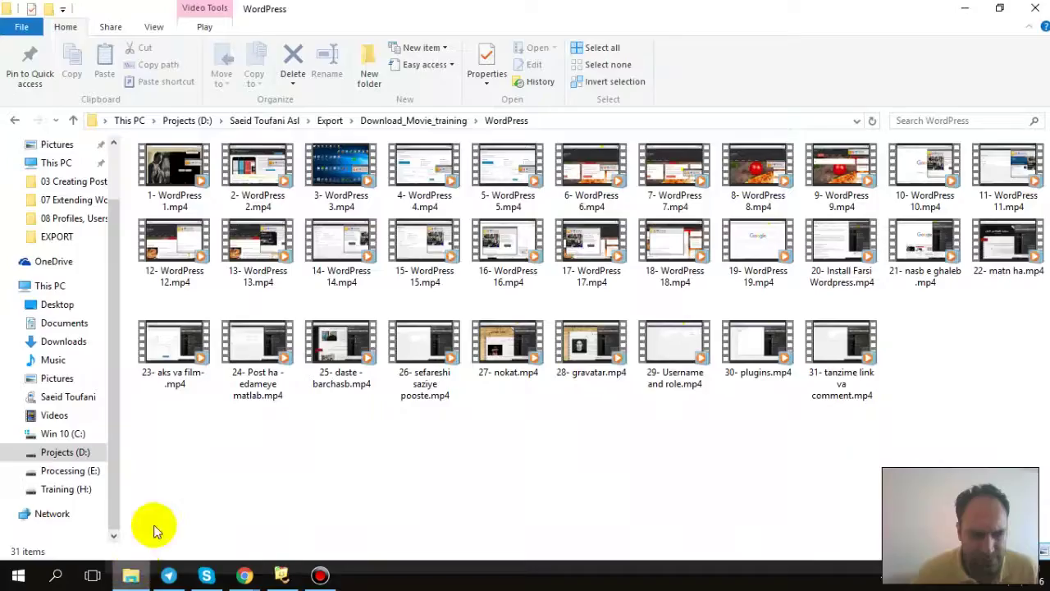
left_click(66, 433)
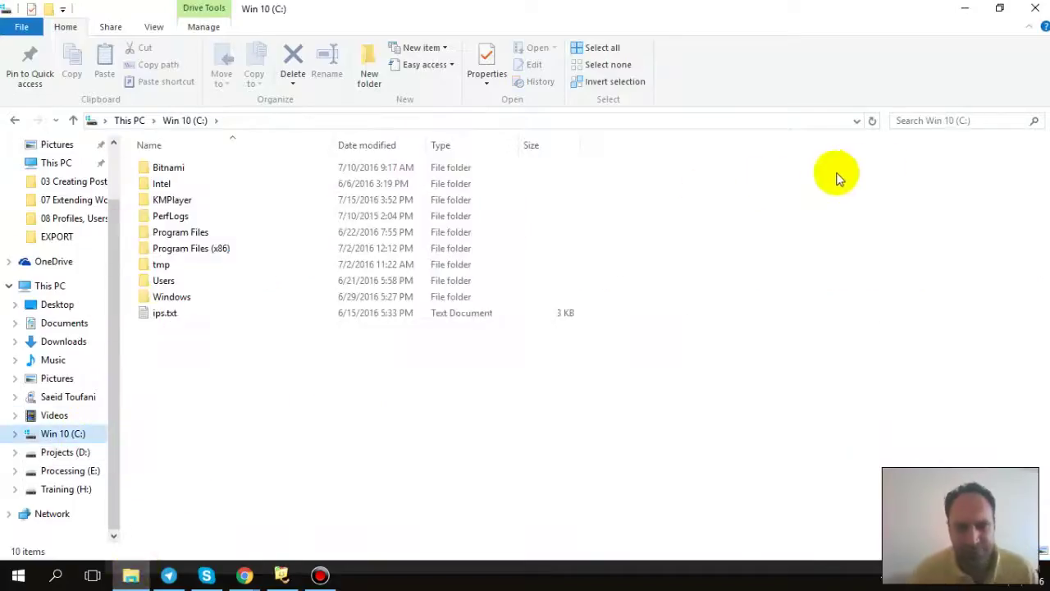
left_click(920, 125)
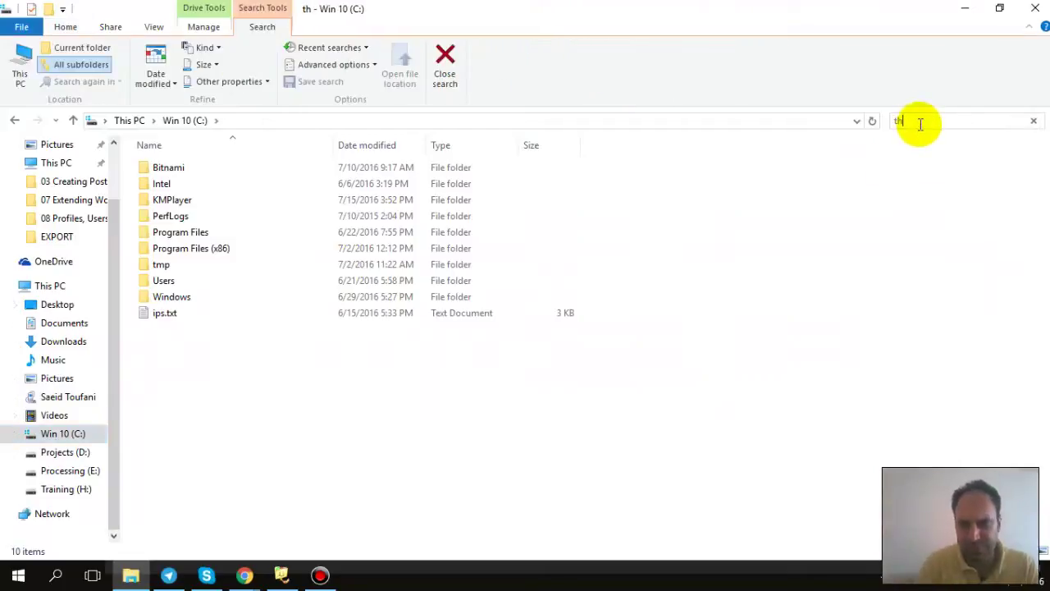
type("themes")
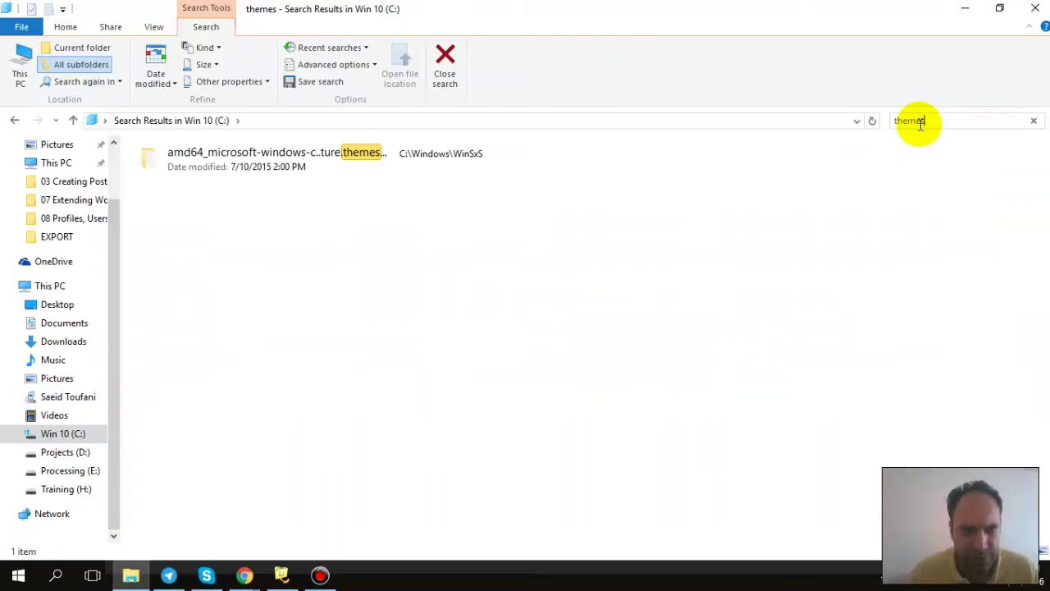
key("Return")
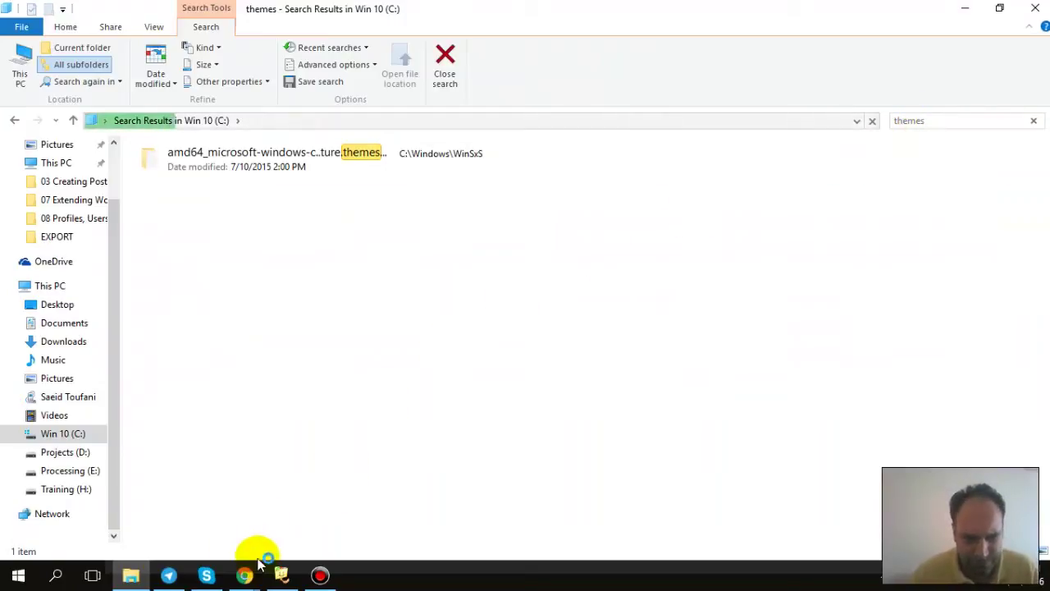
left_click(281, 574)
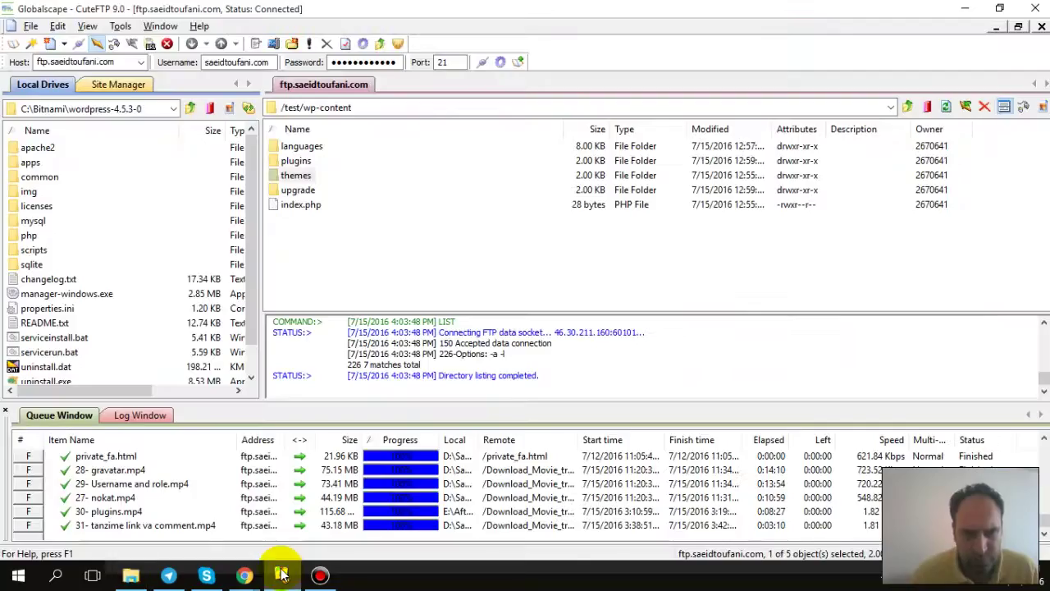
left_click(282, 574)
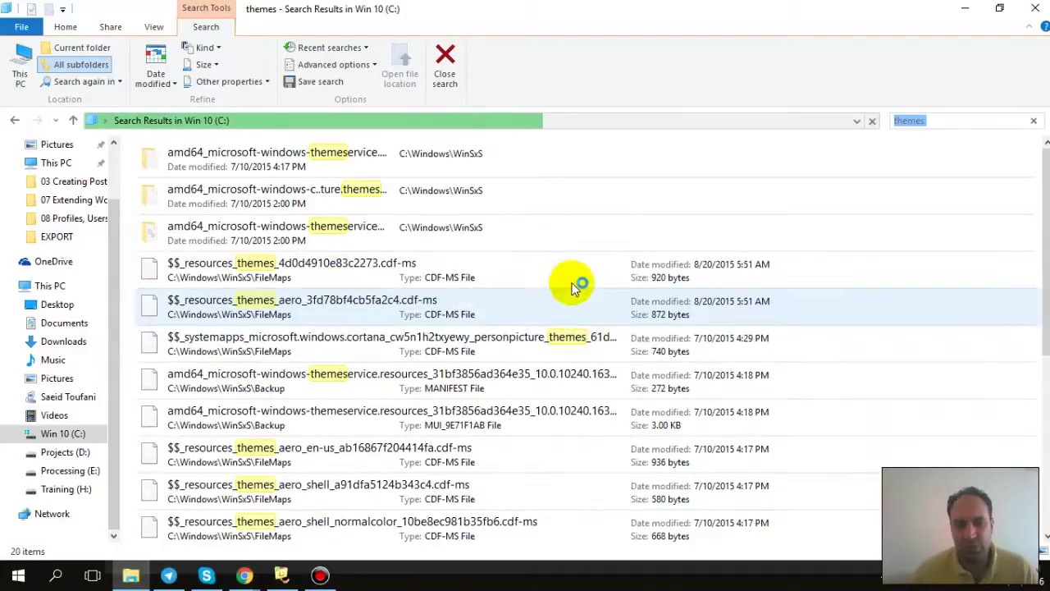
scroll(575, 289, "down", 5)
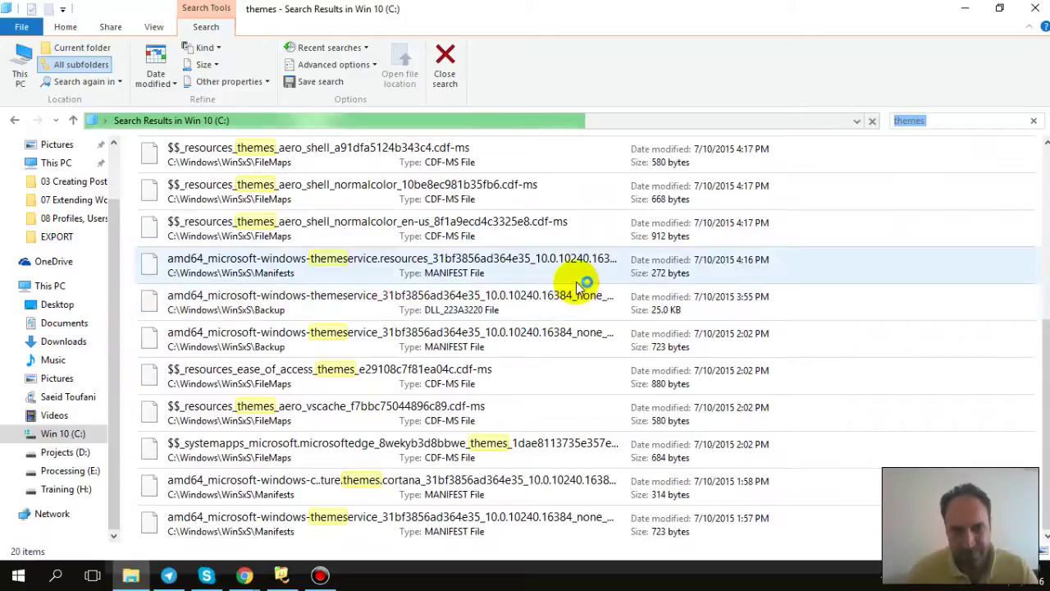
- Open the test site's front page in a new tab via its Visit Site link
mouse_move(245, 575)
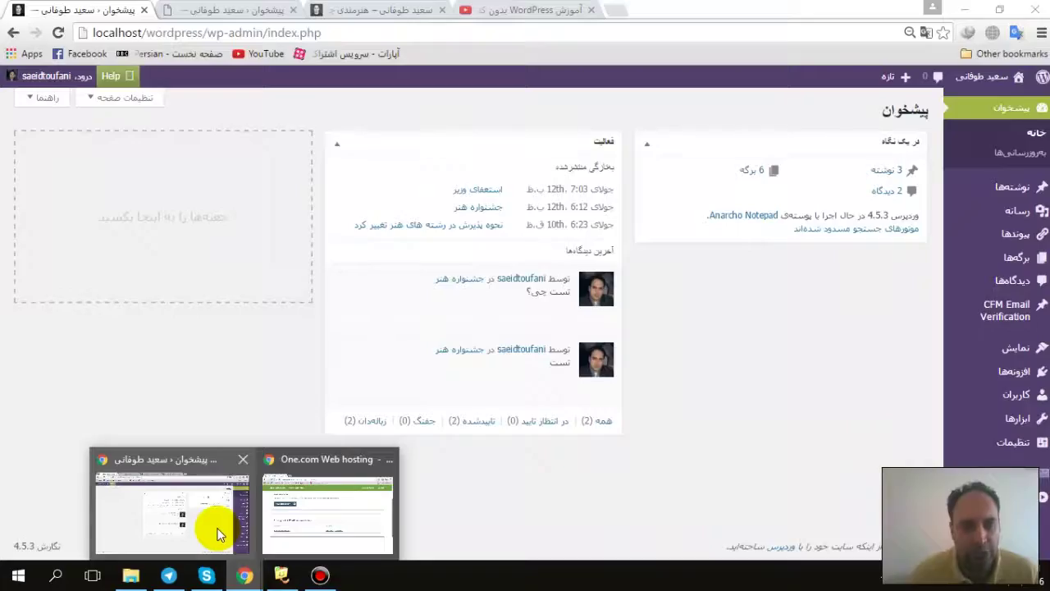
left_click(219, 534)
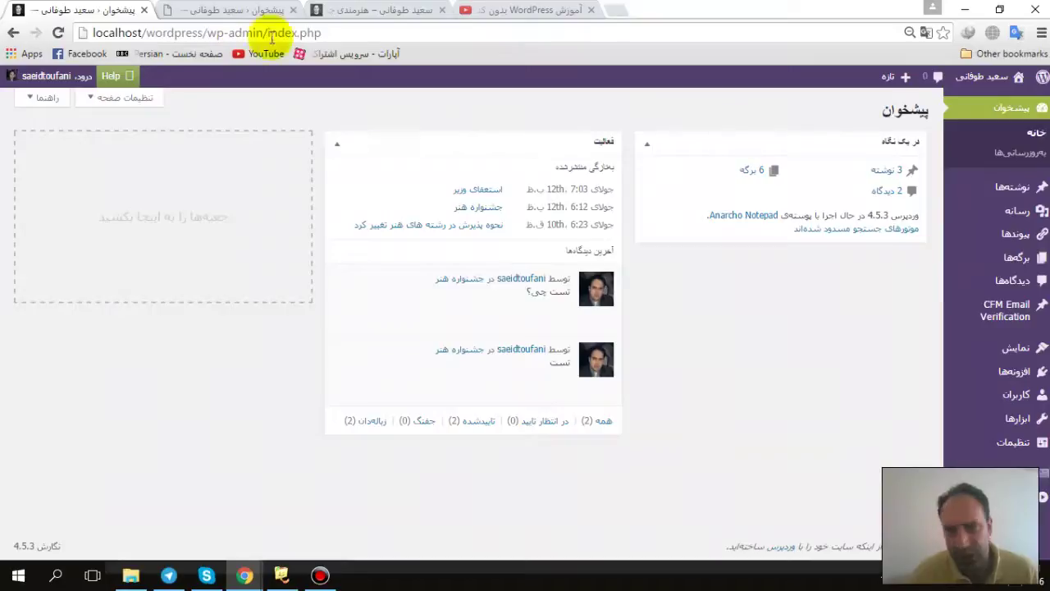
left_click(184, 9)
mouse_move(970, 82)
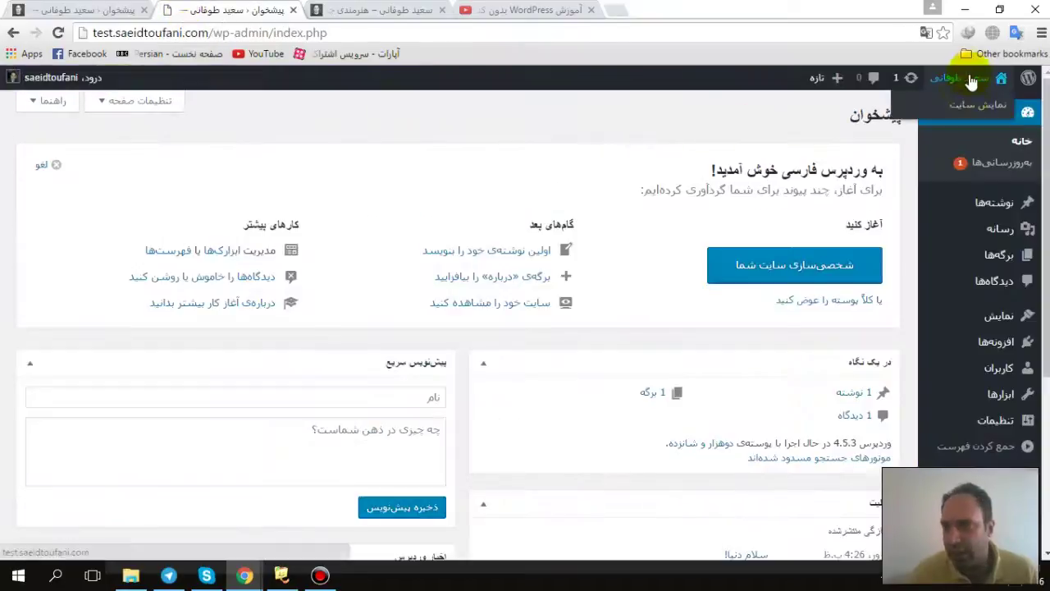
right_click(970, 109)
left_click(886, 110)
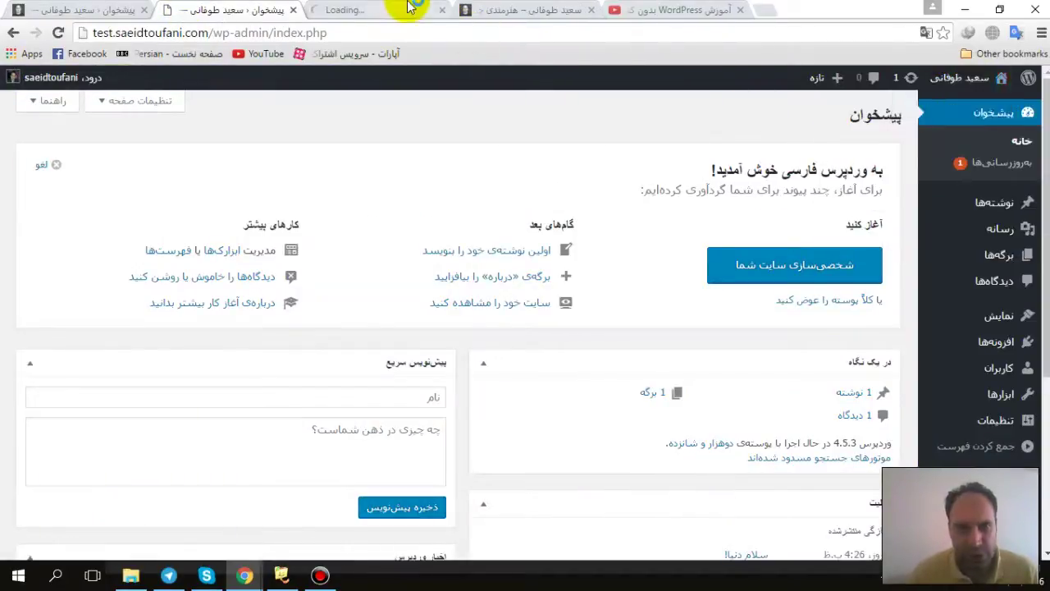
left_click(377, 10)
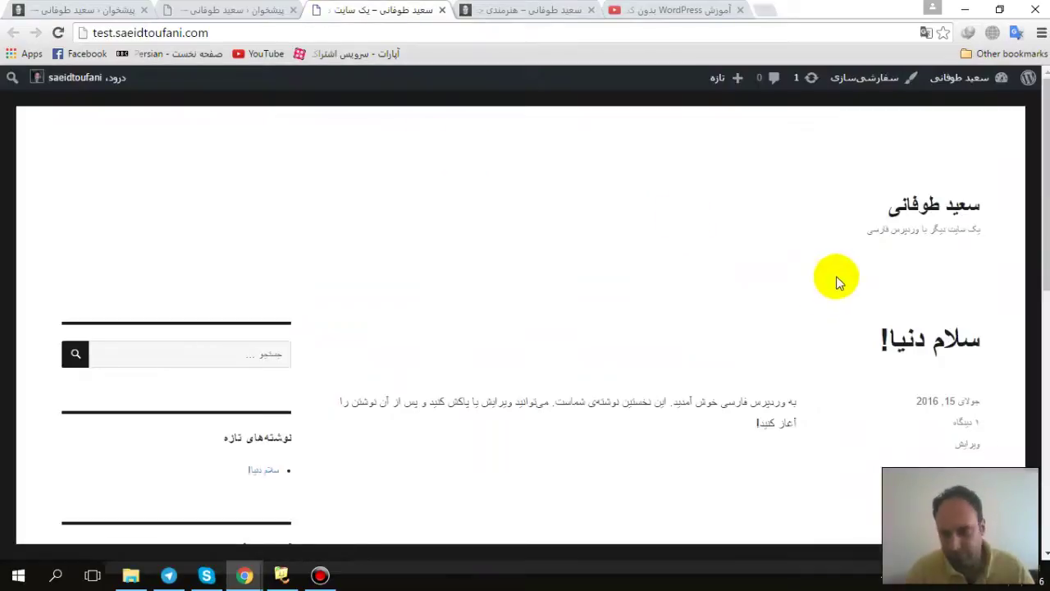
- Scroll the test site's front page, check the localhost tab, then return to the test dashboard
scroll(811, 292, "down", 10)
scroll(812, 292, "up", 8)
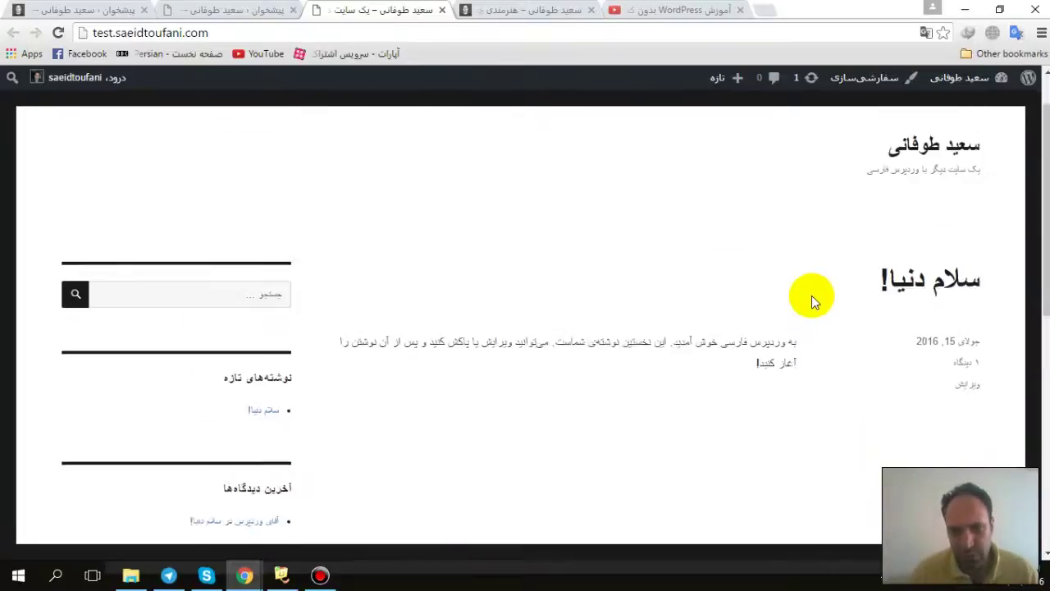
scroll(811, 296, "up", 1)
left_click(526, 16)
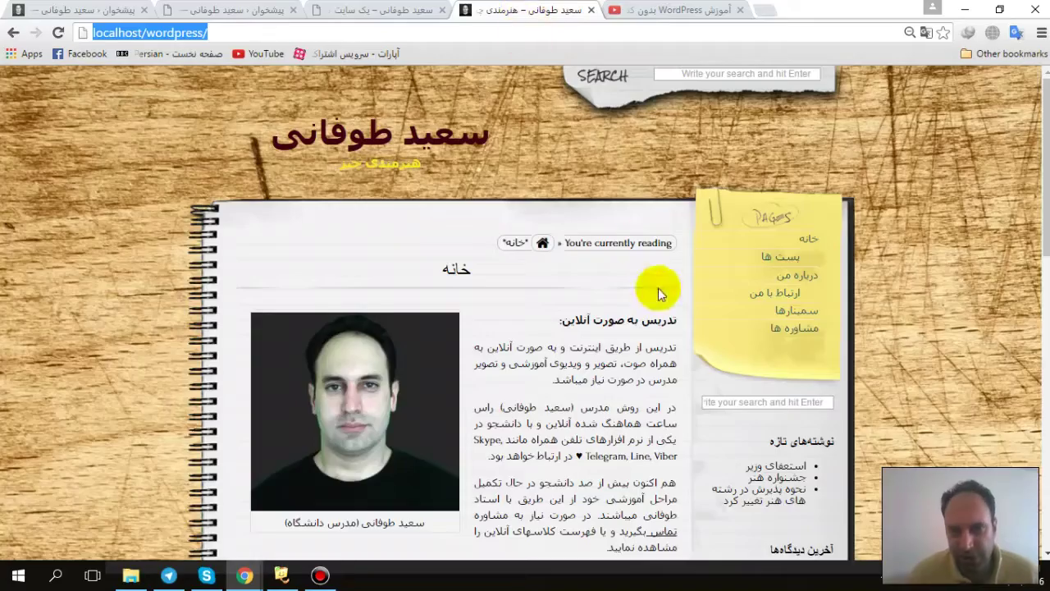
left_click(230, 10)
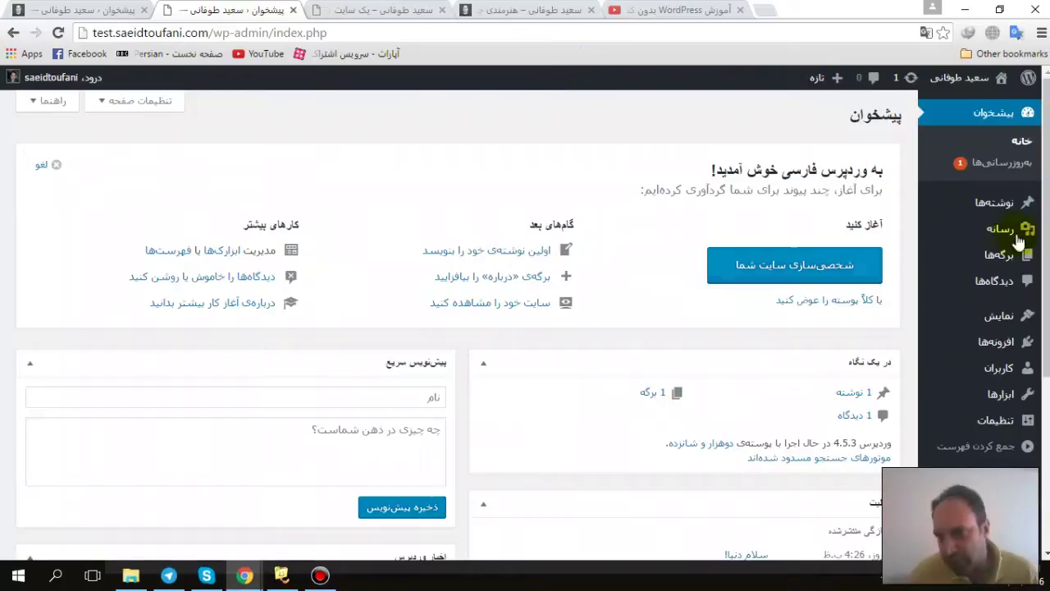
left_click(986, 163)
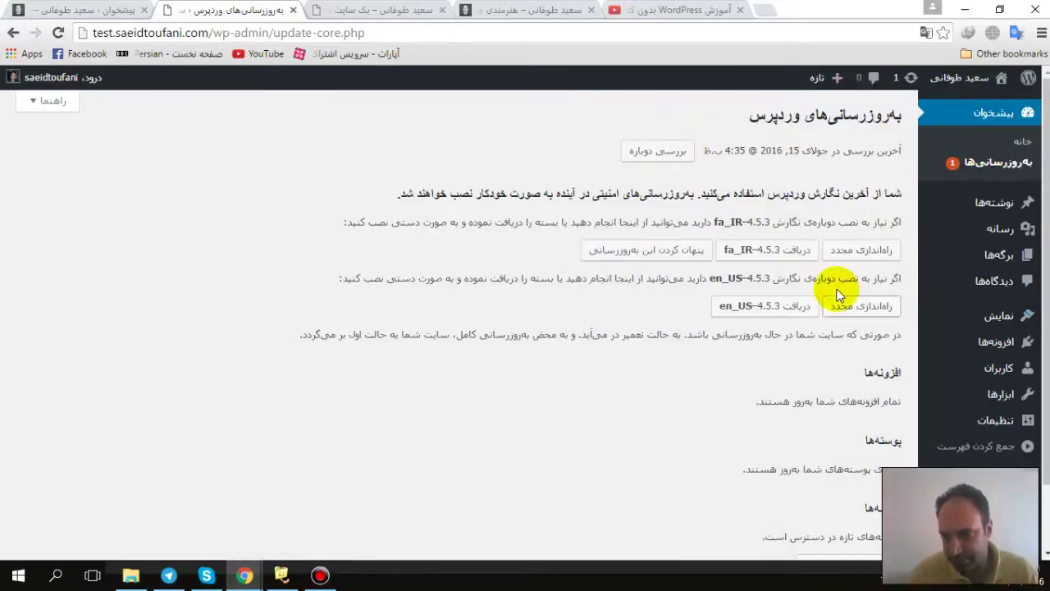
scroll(836, 288, "down", 2)
scroll(836, 288, "up", 2)
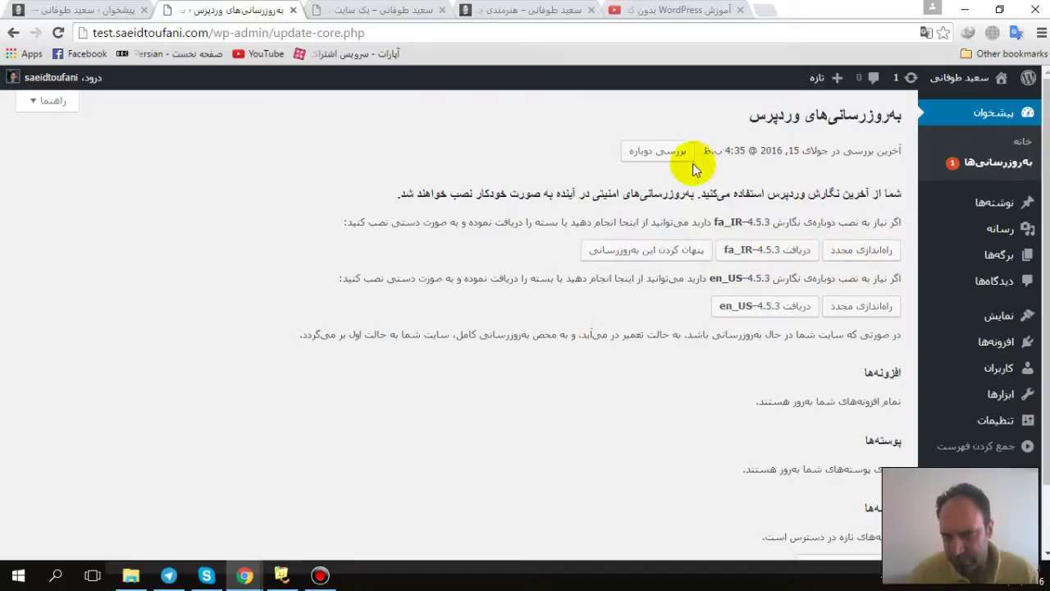
left_click(666, 151)
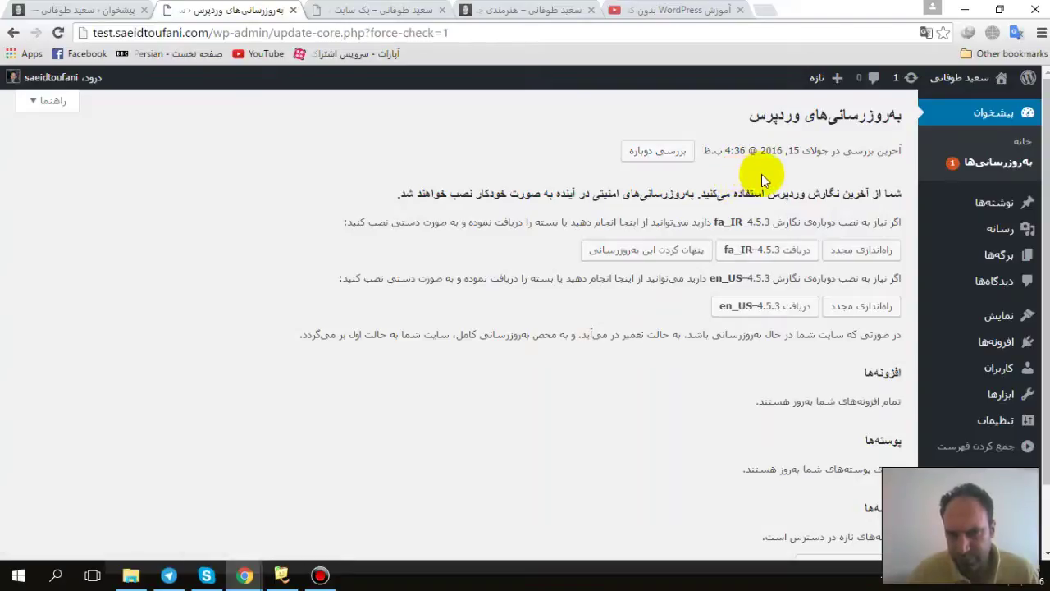
scroll(767, 179, "down", 2)
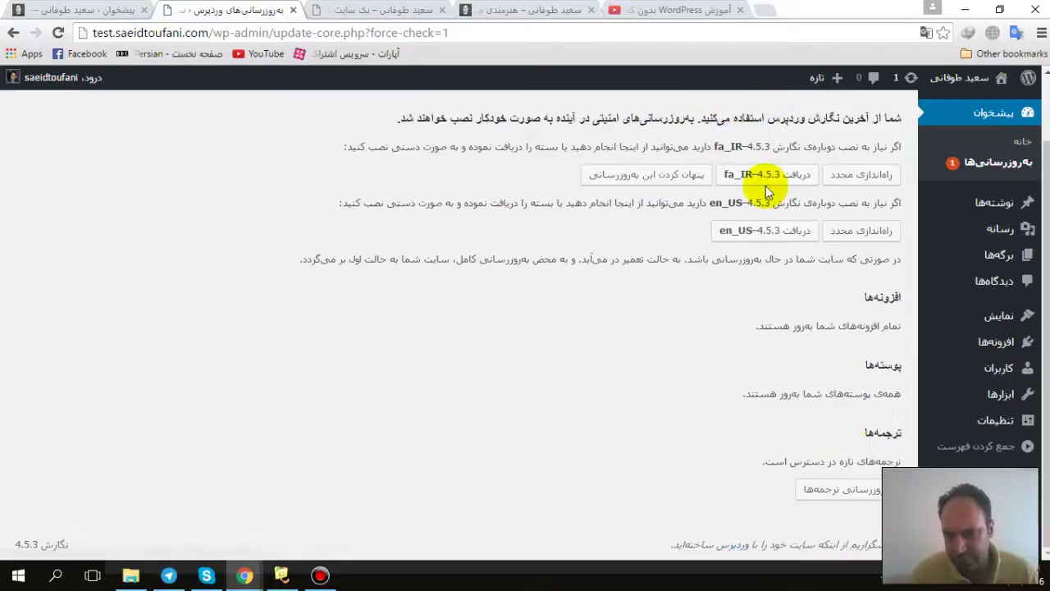
scroll(767, 188, "up", 2)
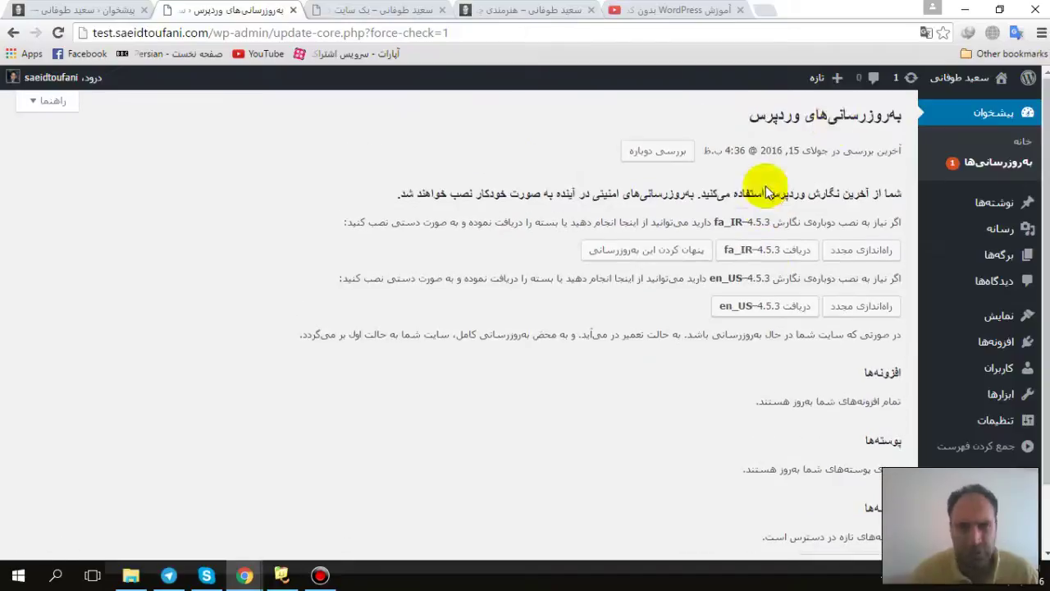
left_click(990, 111)
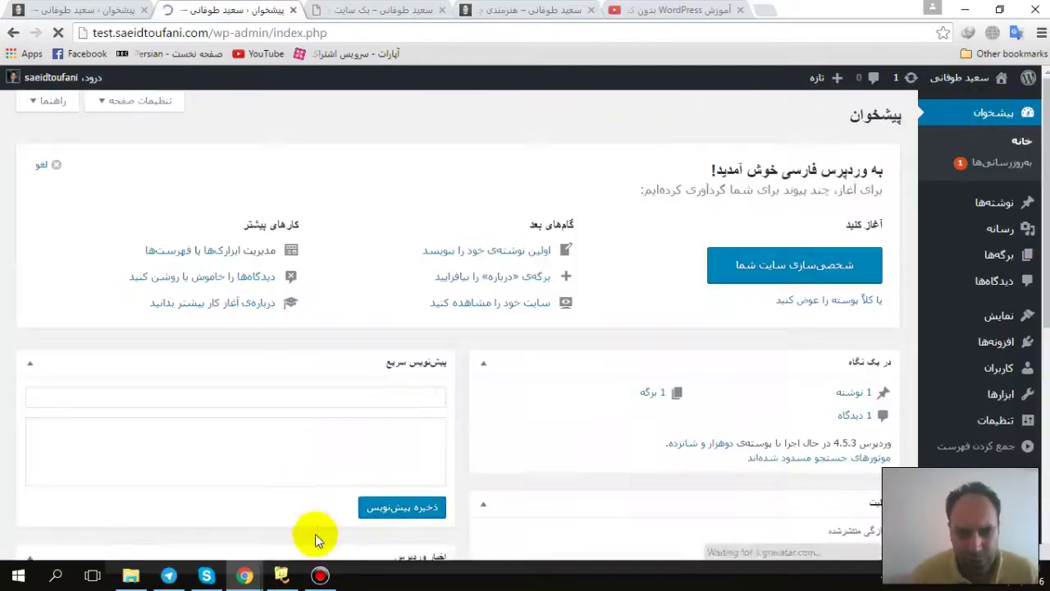
mouse_move(134, 577)
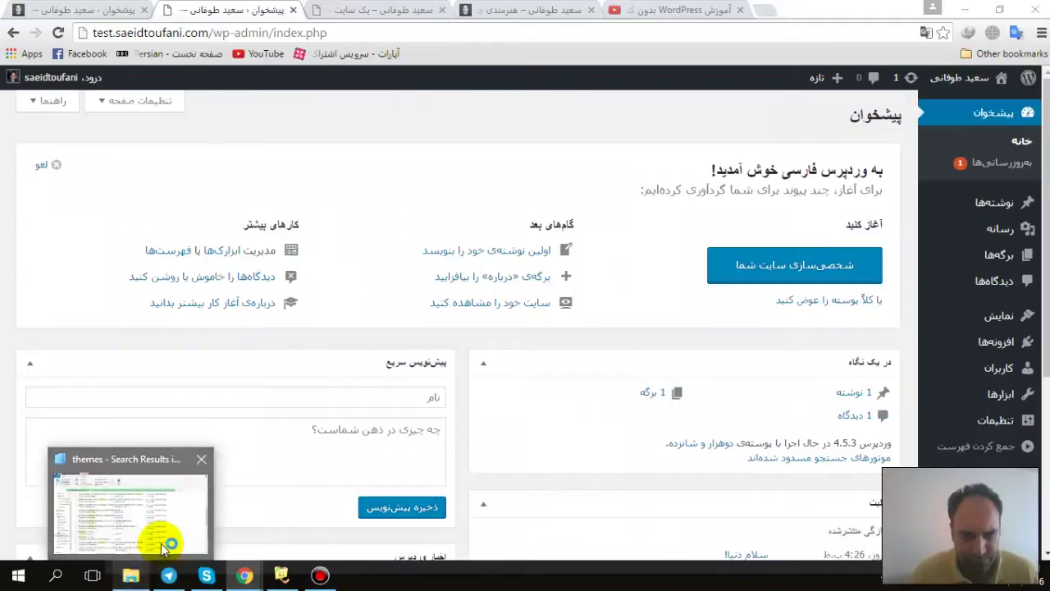
- Review the themes search results, then go to Win 10 (C:) and open the Bitnami folder
left_click(159, 544)
scroll(397, 319, "down", 3)
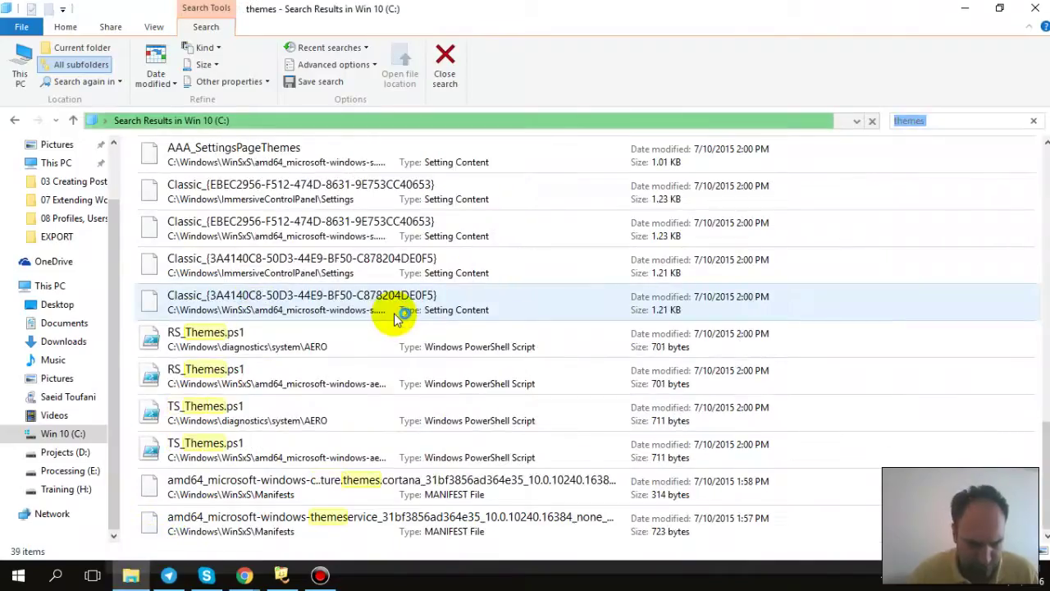
scroll(395, 314, "up", 7)
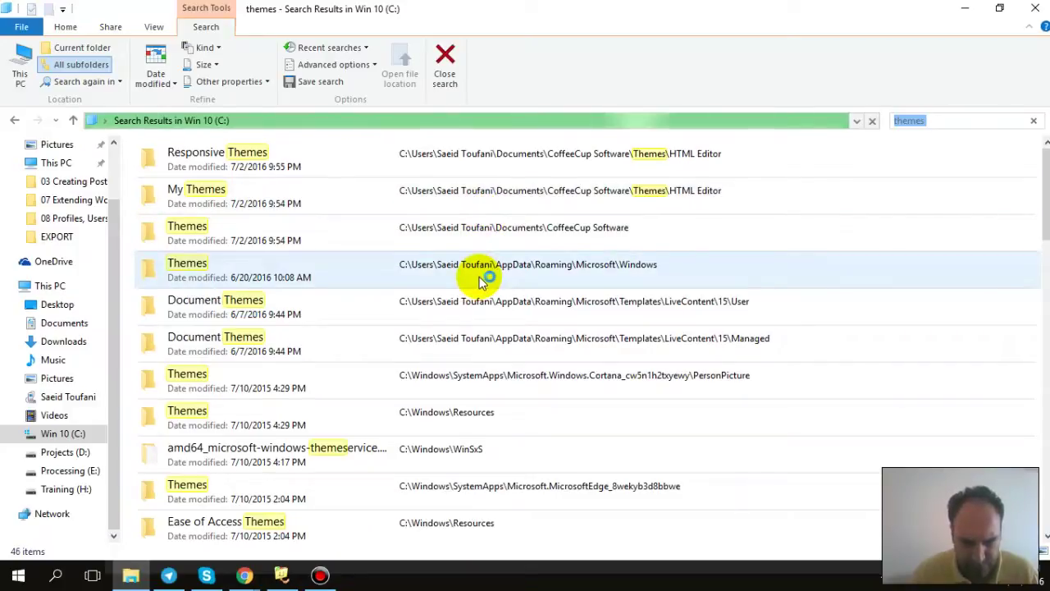
left_click(56, 433)
double_click(180, 168)
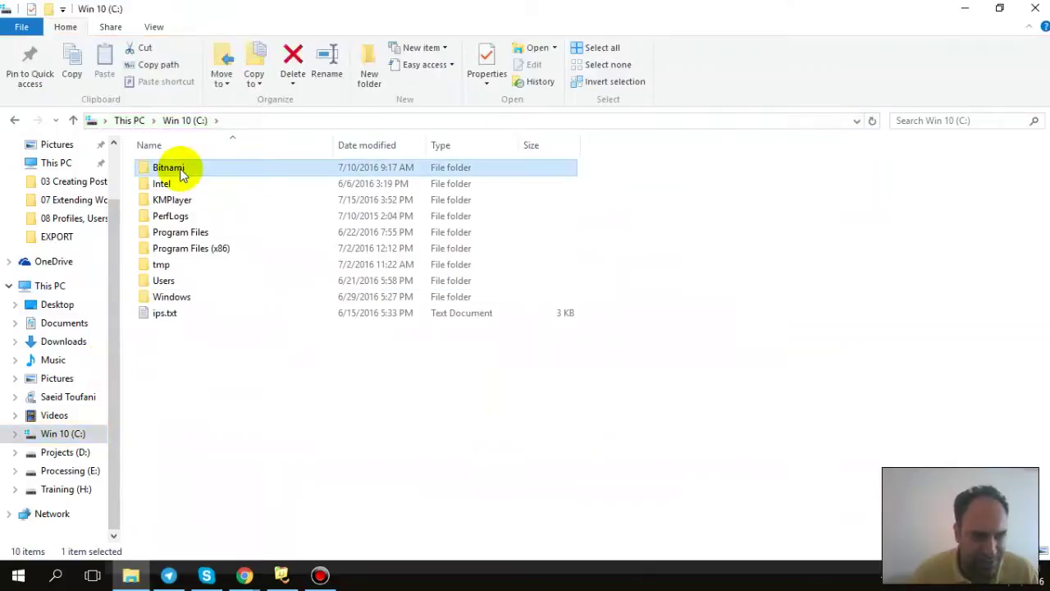
- Search the Bitnami folder for 'themes' and inspect index.php's Properties in a themes folder
left_click(949, 120)
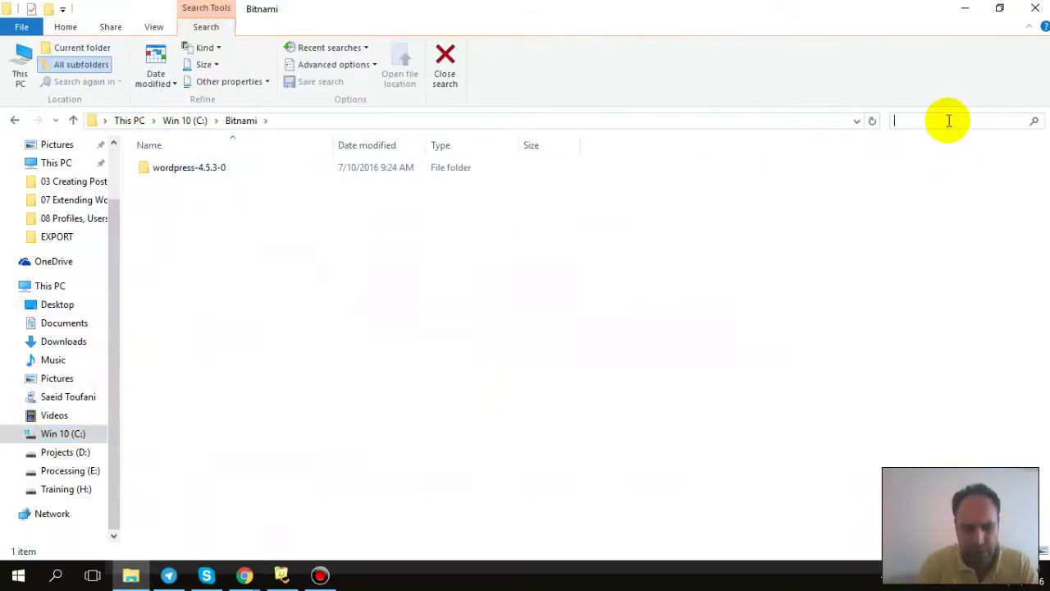
type("themes")
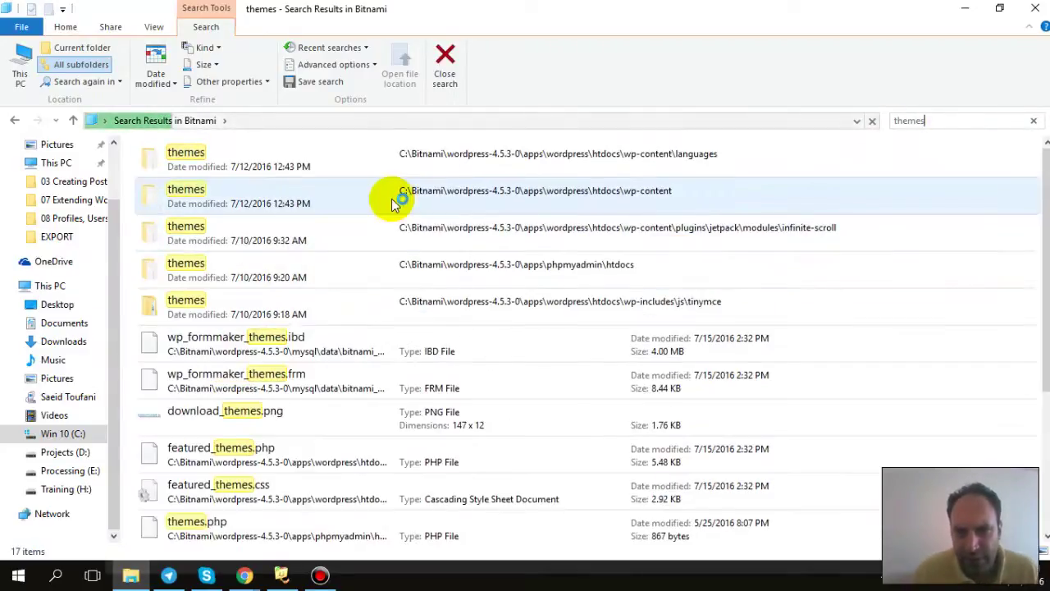
double_click(277, 205)
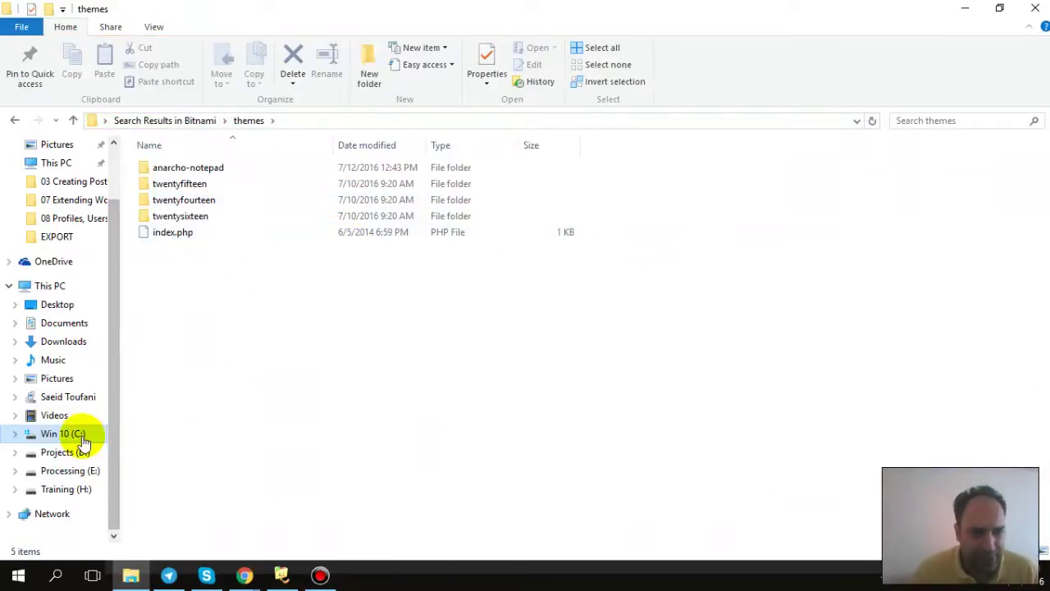
left_click(186, 233)
right_click(186, 234)
left_click(234, 539)
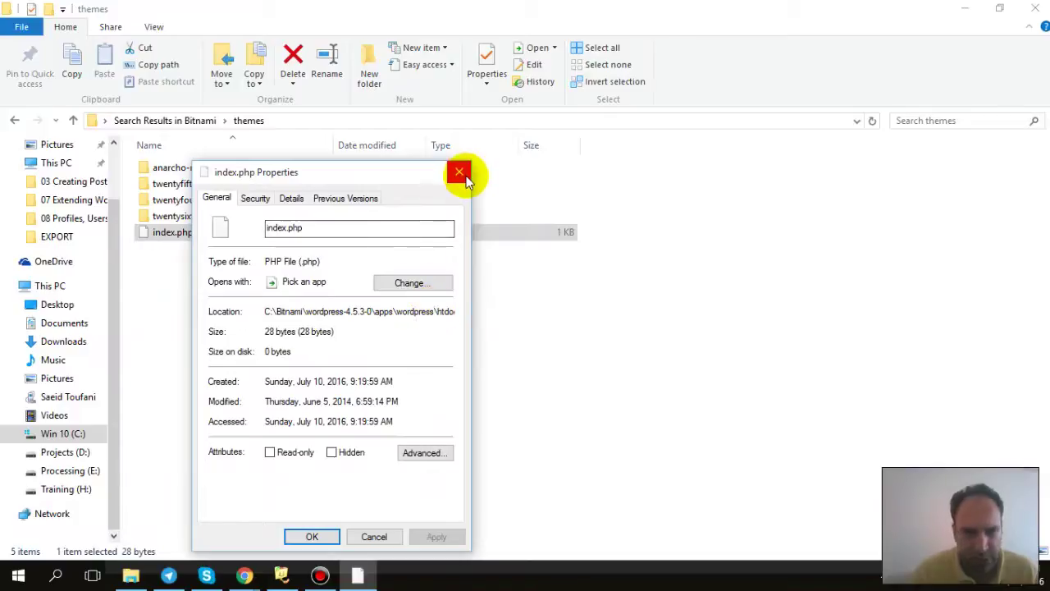
left_click(459, 172)
- Browse to C:\Bitnami\wordpress-4.5.3-0\apps\wordpress\htdocs, briefly peeking into conf
left_click(66, 434)
left_click(168, 169)
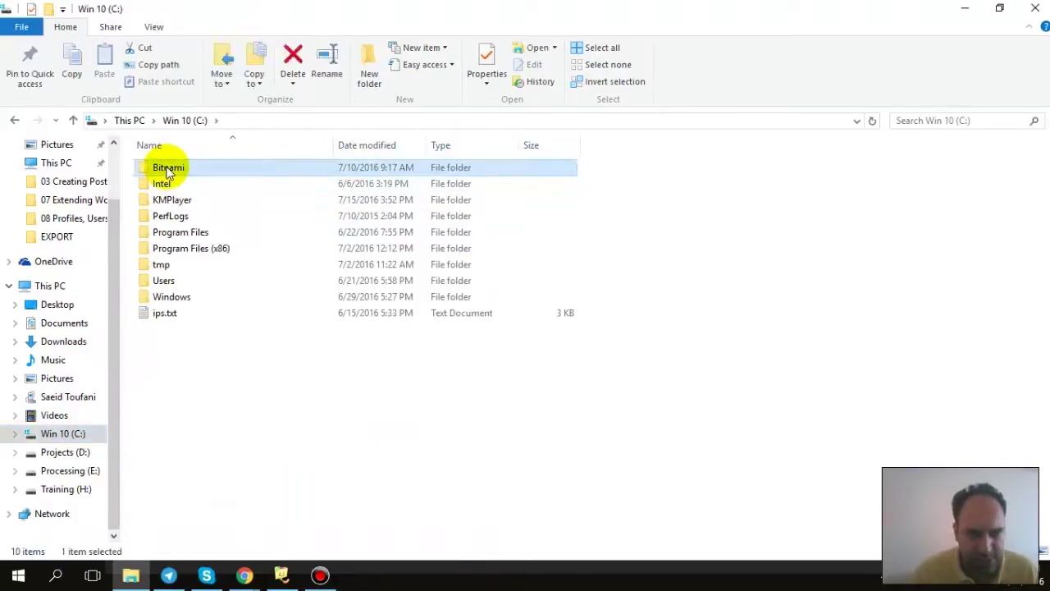
double_click(167, 169)
double_click(168, 167)
left_click(167, 184)
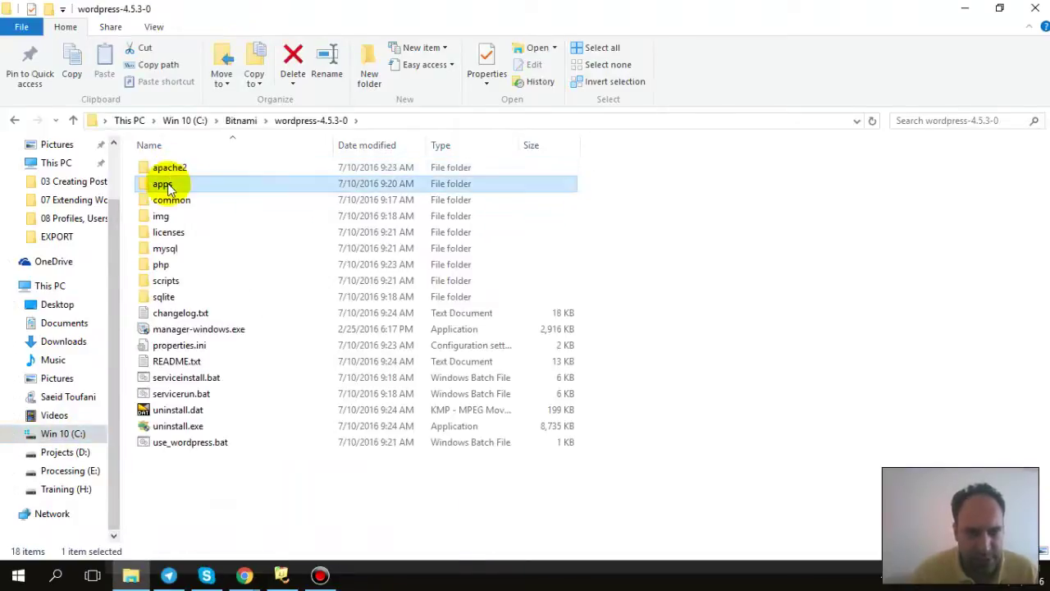
double_click(167, 185)
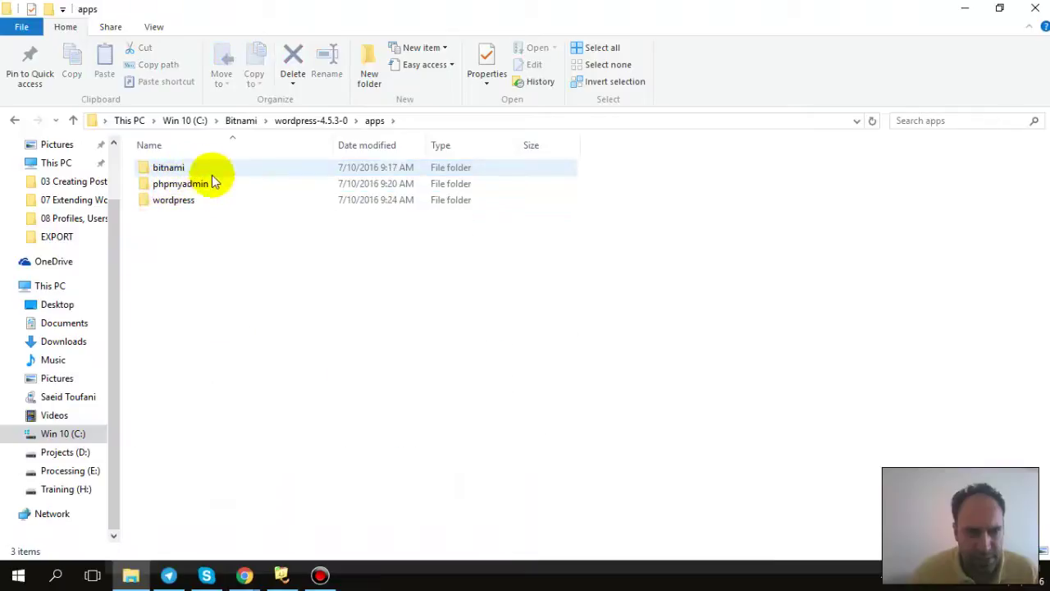
double_click(194, 201)
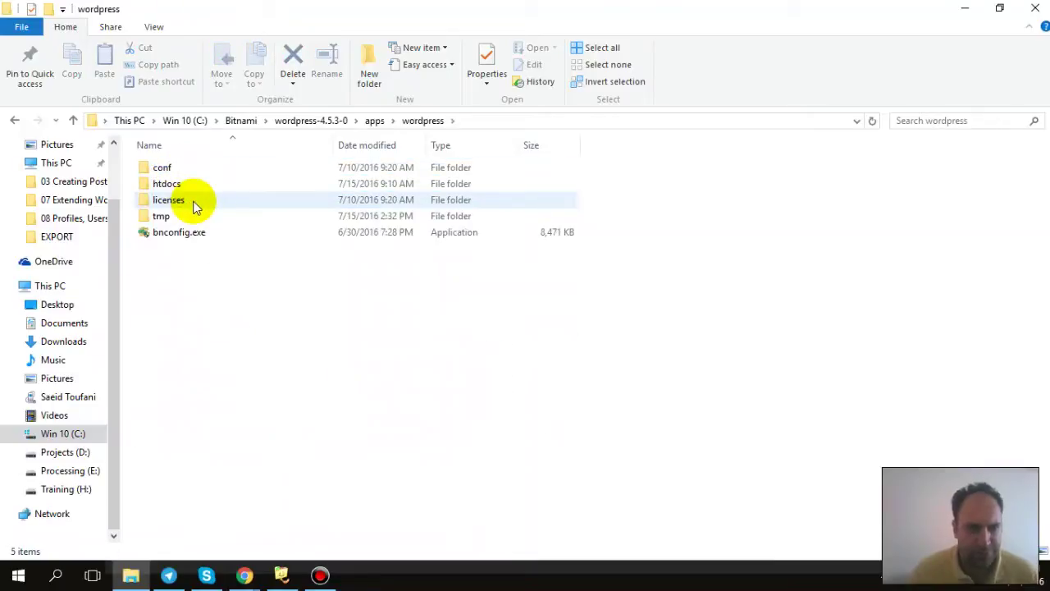
double_click(174, 167)
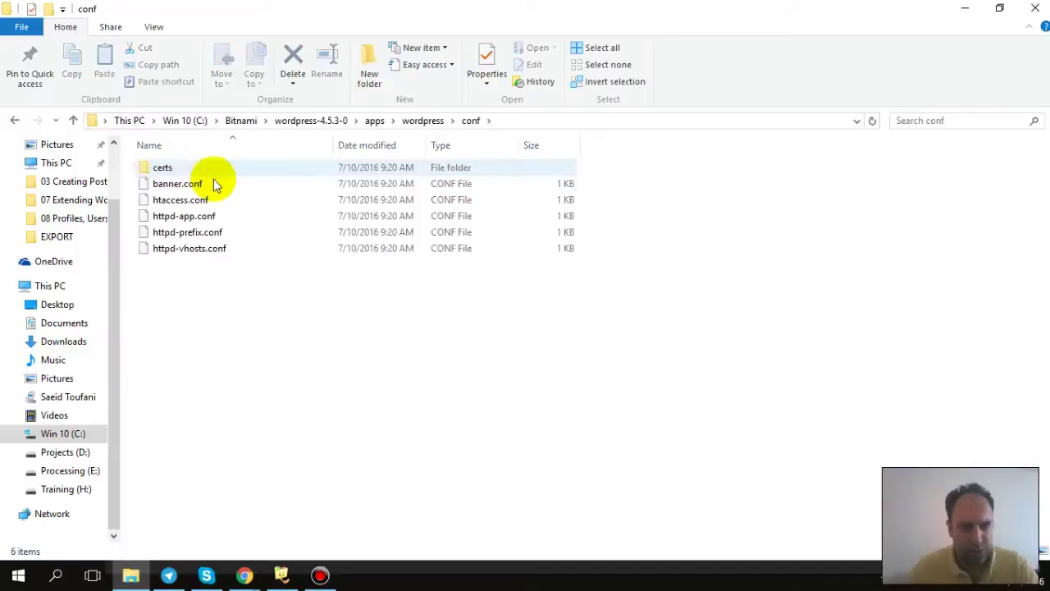
key("alt+Left")
double_click(213, 183)
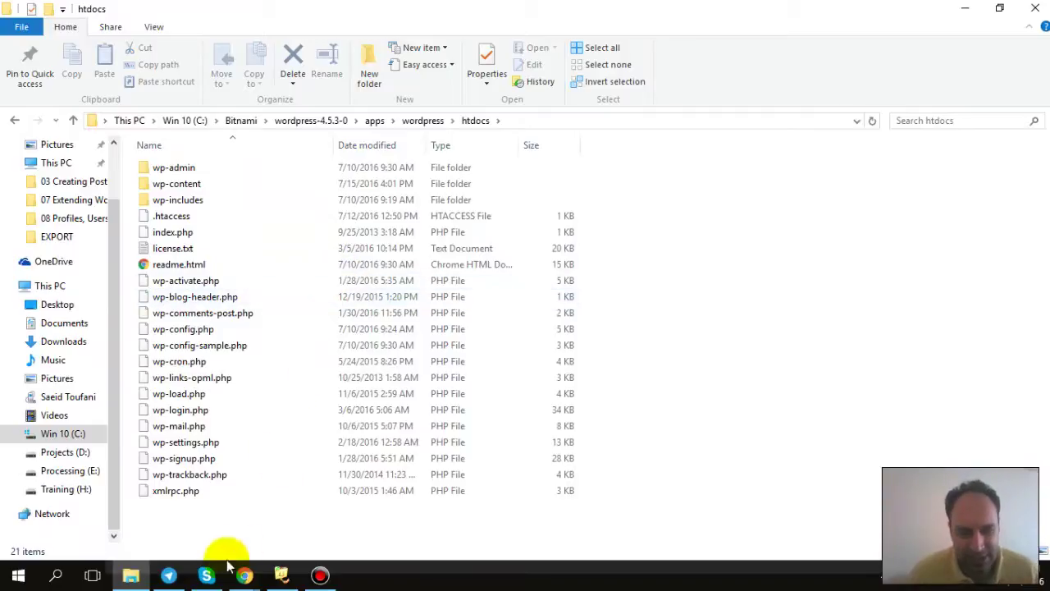
mouse_move(244, 577)
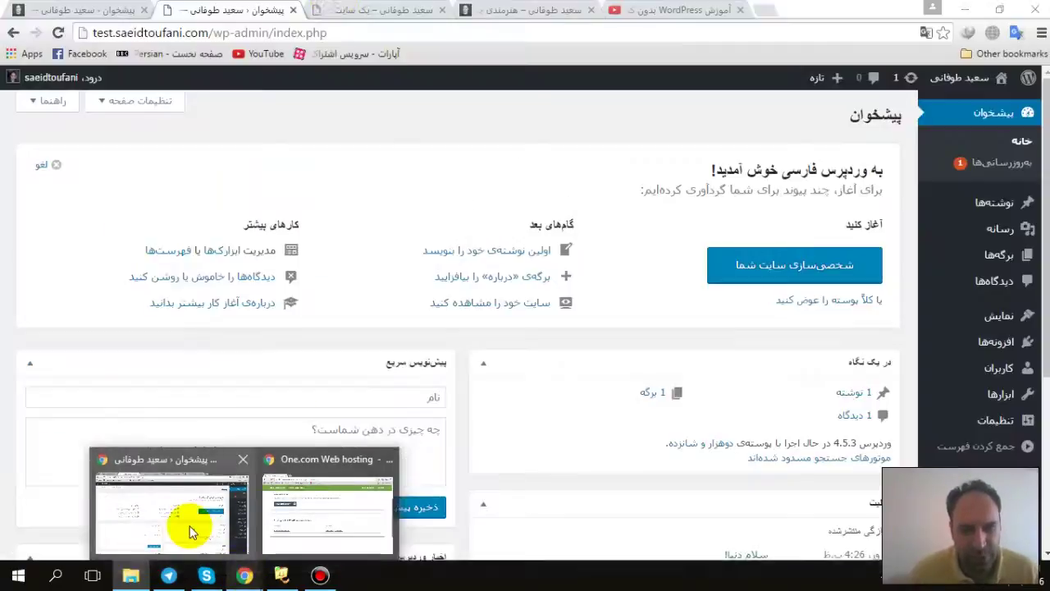
left_click(188, 528)
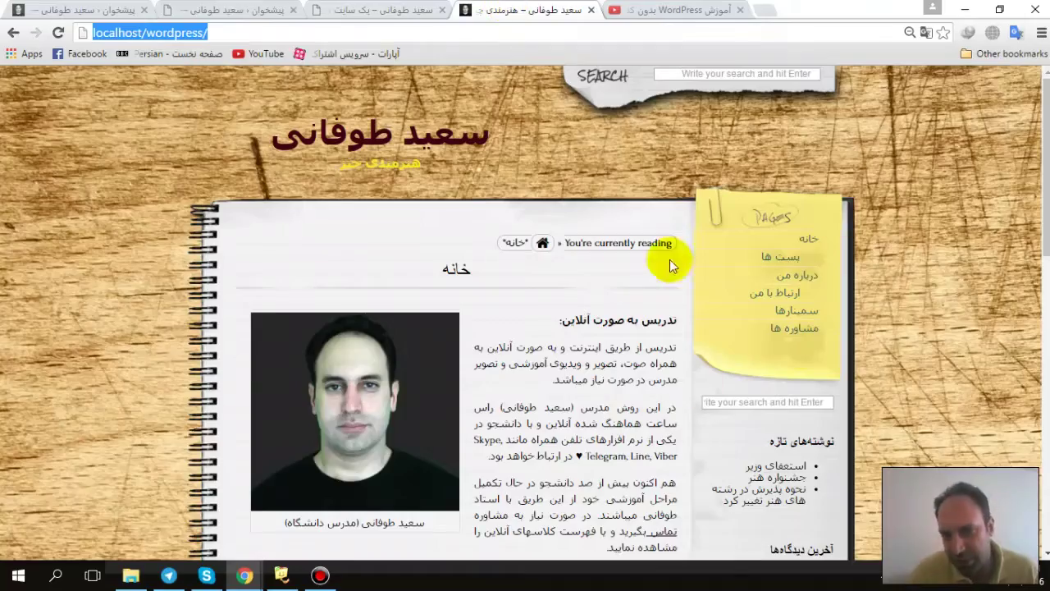
left_click(131, 576)
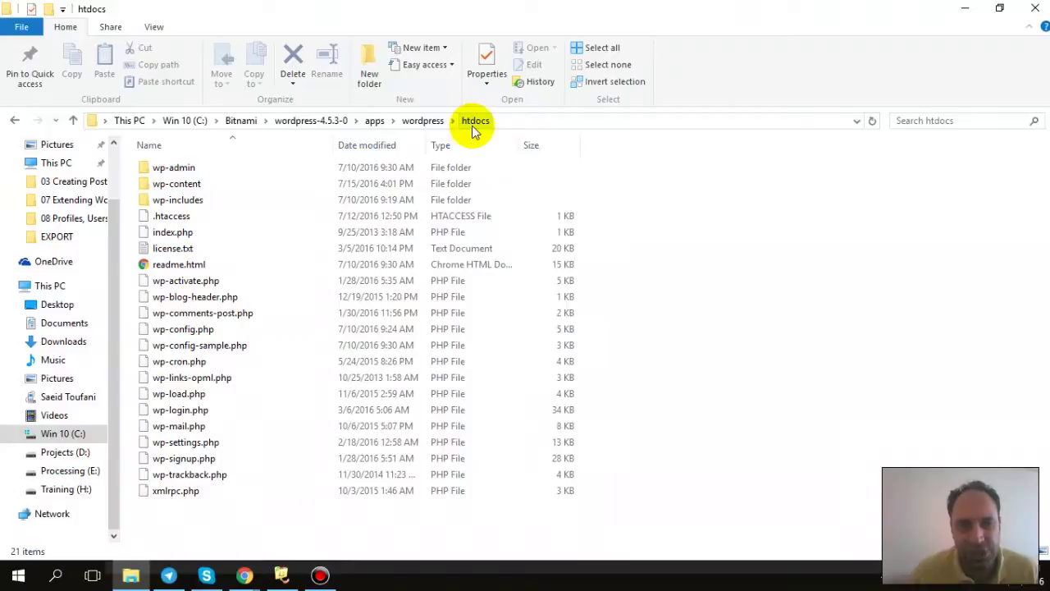
- Browse the local htdocs subfolders wp-admin, wp-content and wp-includes/images, returning to htdocs each time
left_click(206, 170)
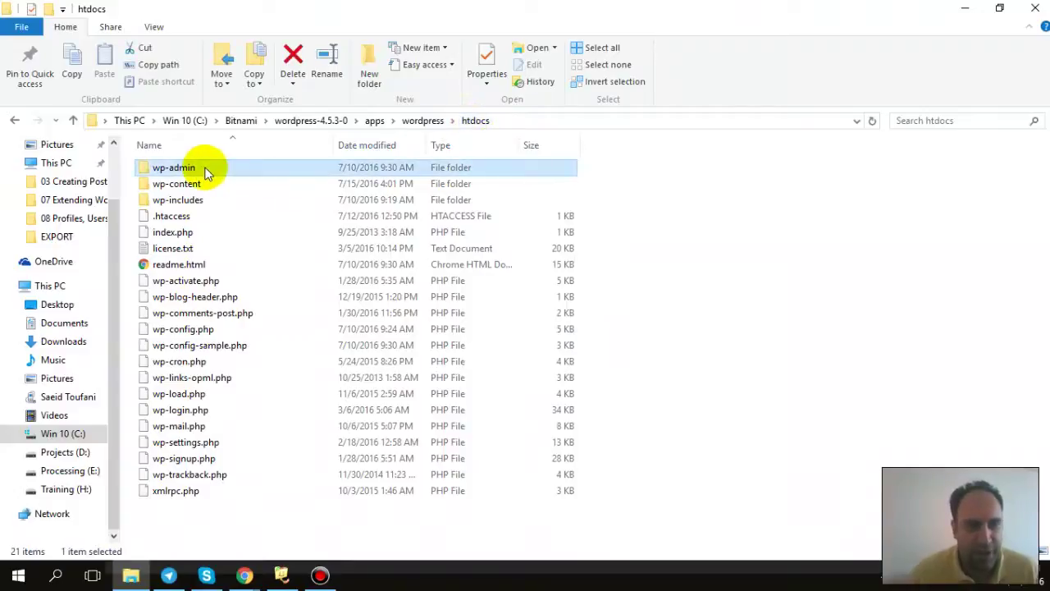
double_click(206, 170)
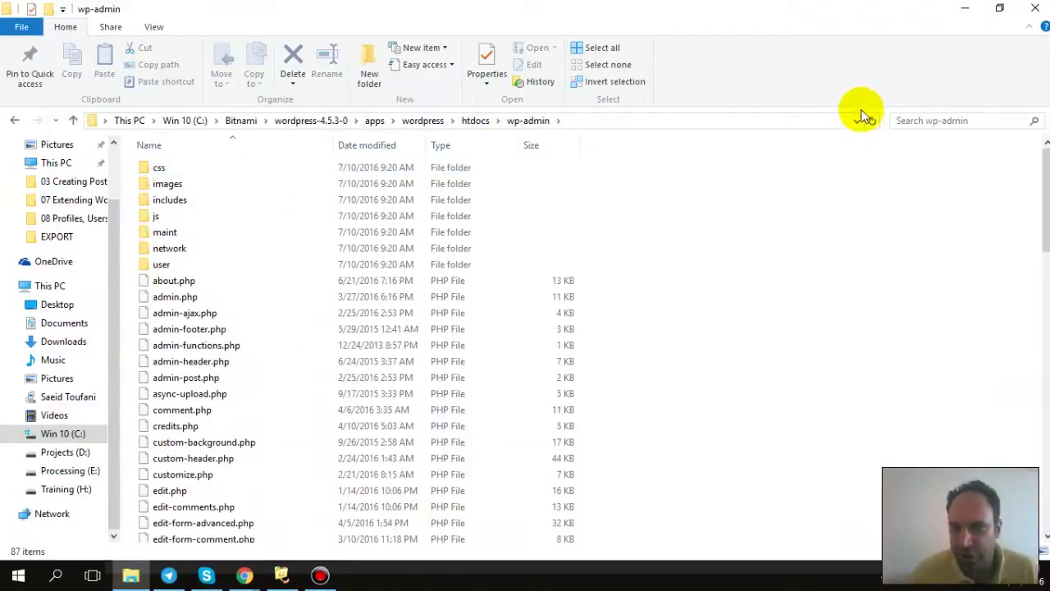
key("alt+Up")
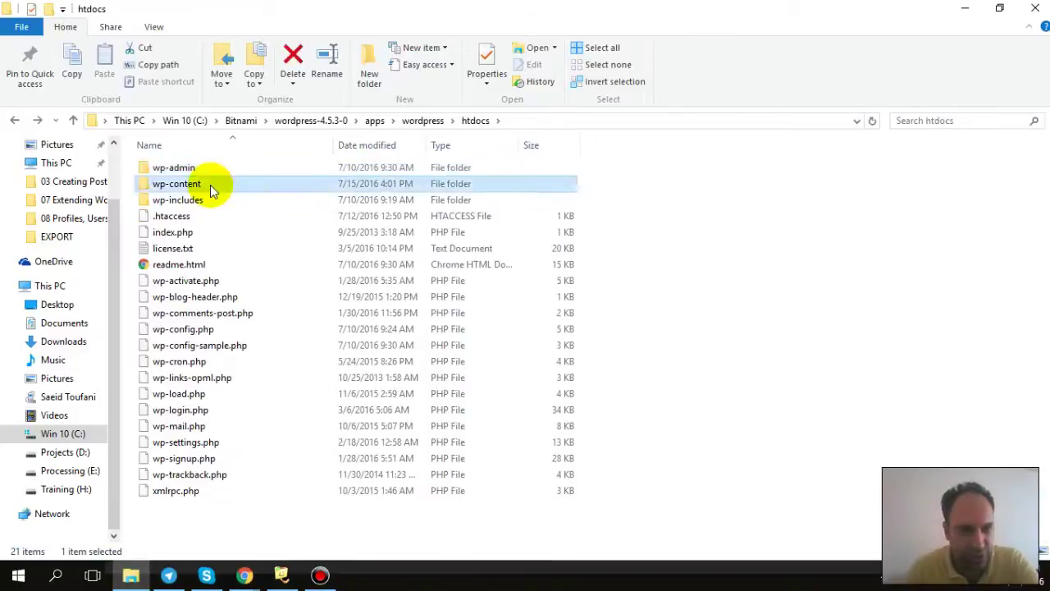
double_click(211, 187)
key("alt+Up")
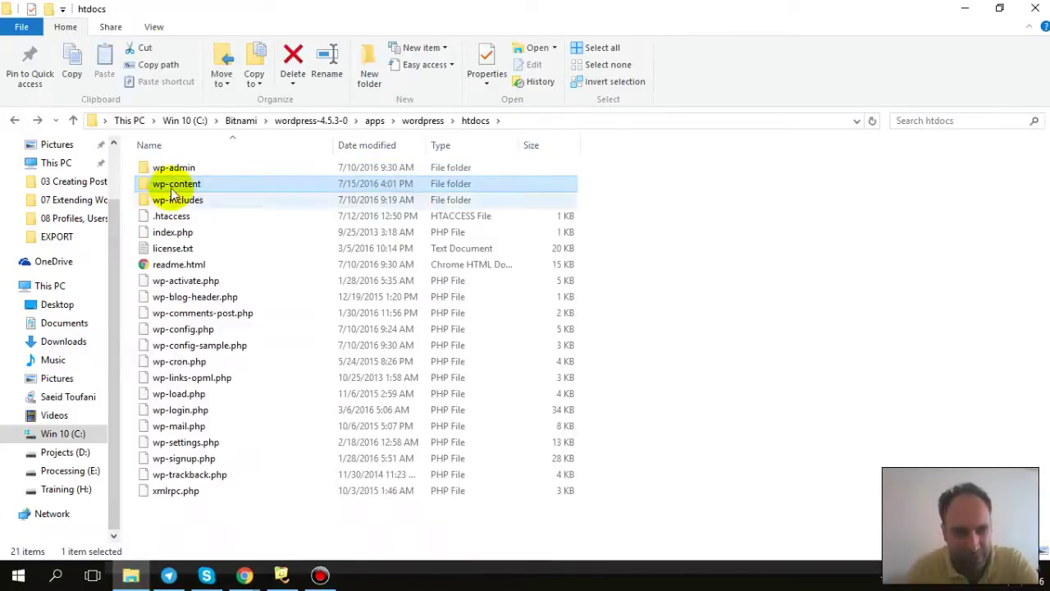
double_click(164, 182)
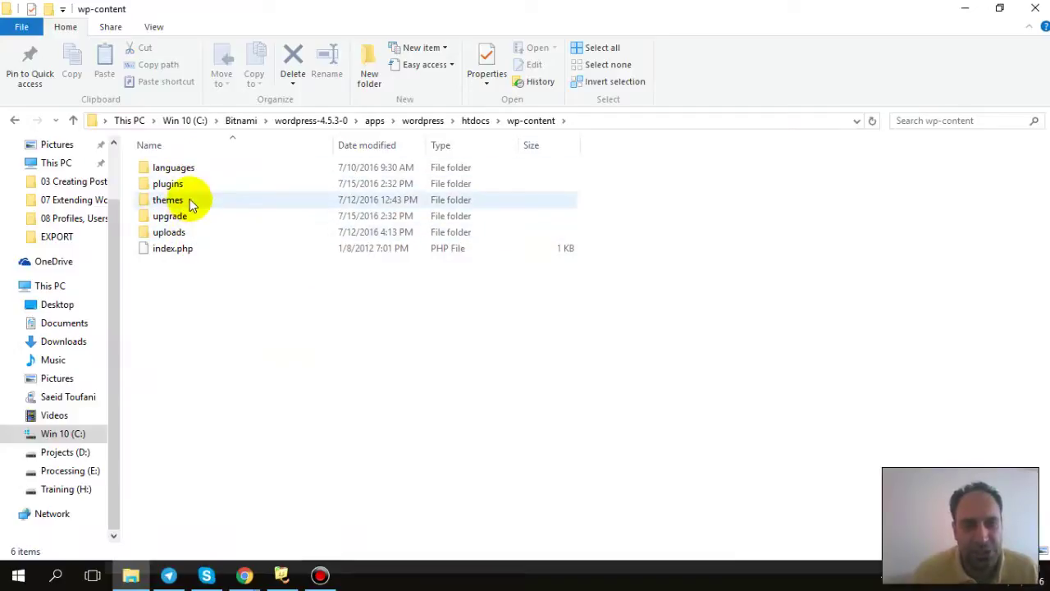
left_click(481, 125)
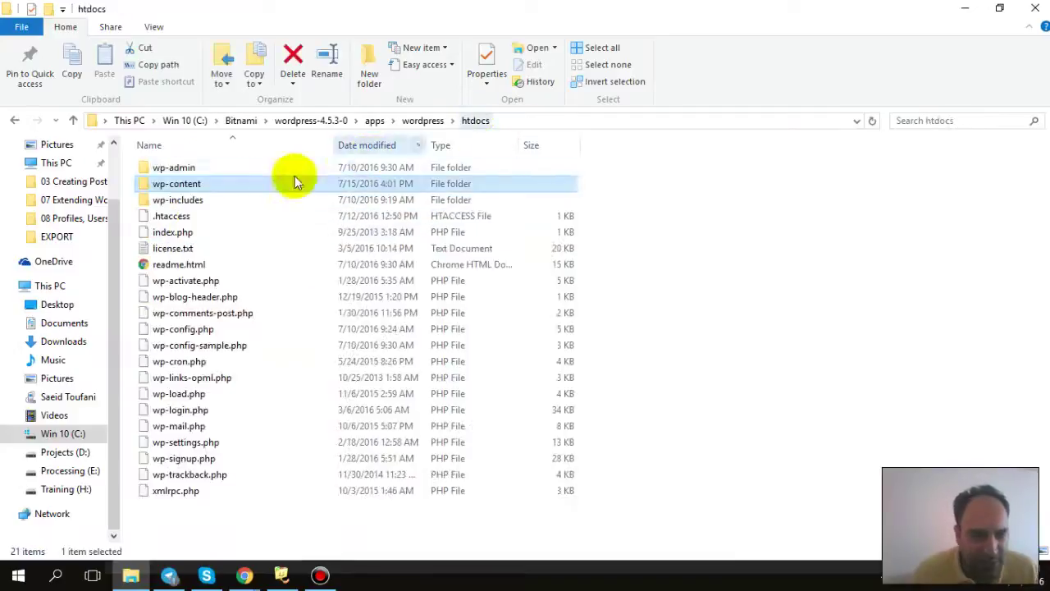
double_click(182, 200)
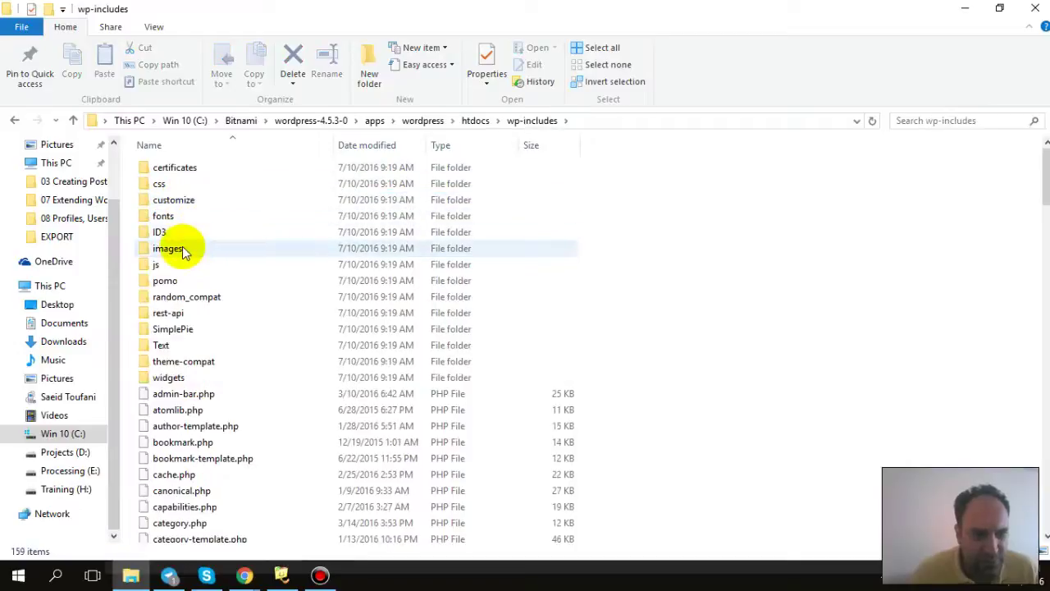
double_click(179, 247)
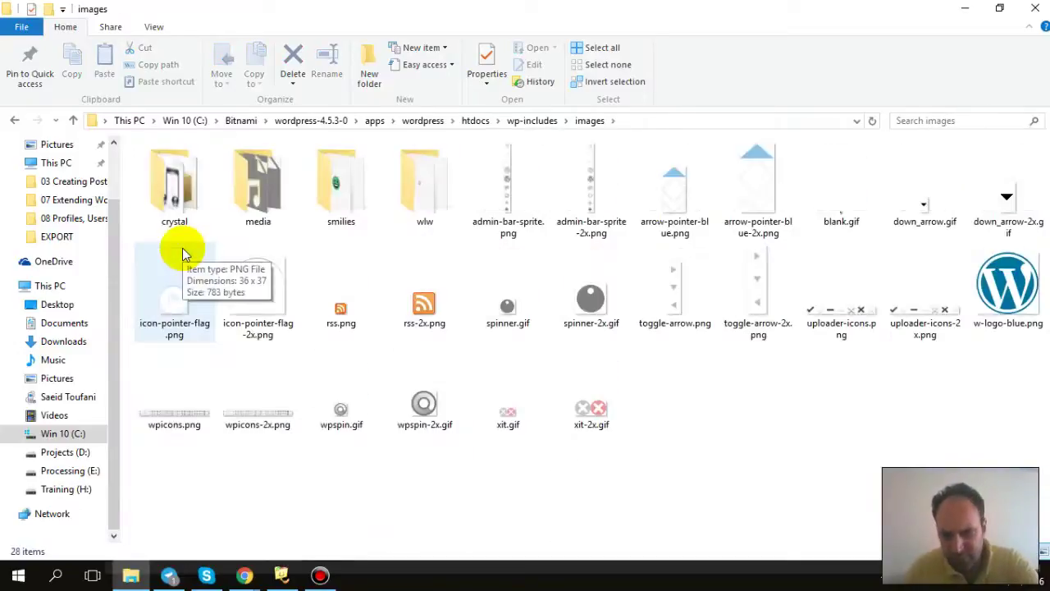
key("BackSpace")
key("BackSpace")
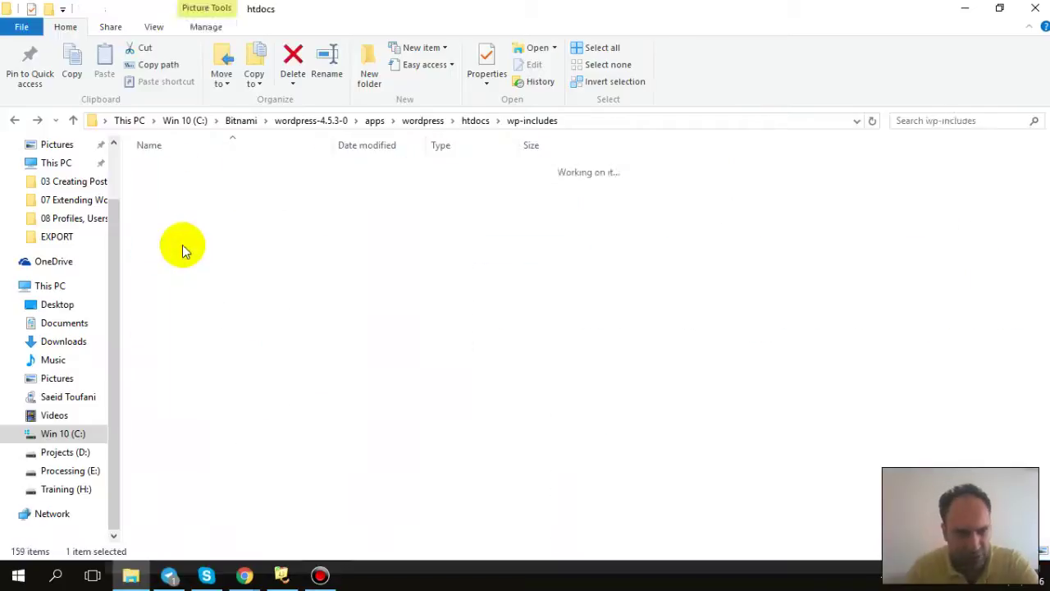
- Inspect wp-content's themes, upgrade and uploads/2016/07 folders, ending back in wp-content
double_click(187, 184)
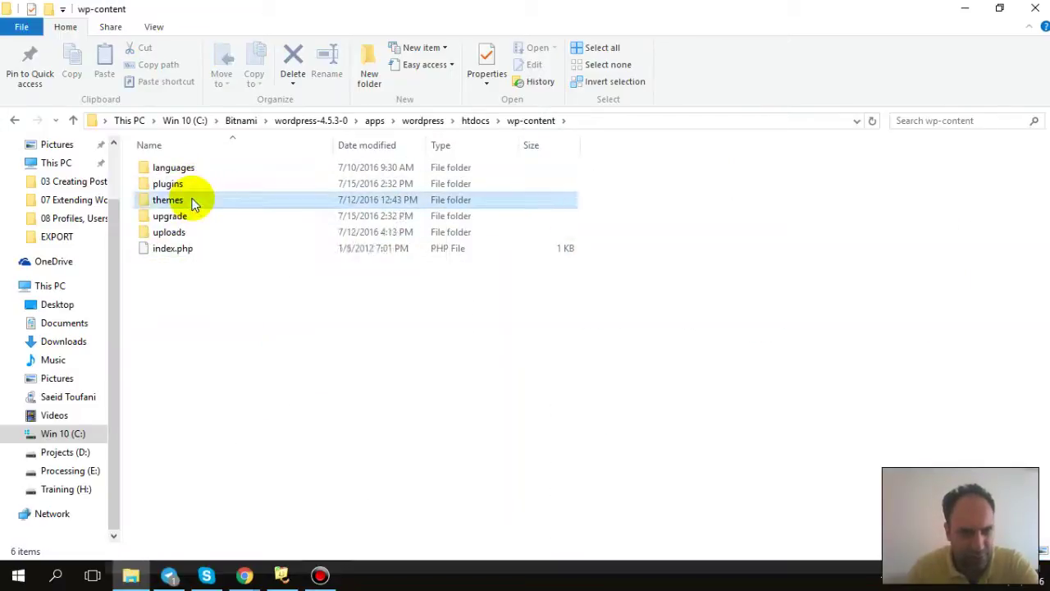
double_click(192, 201)
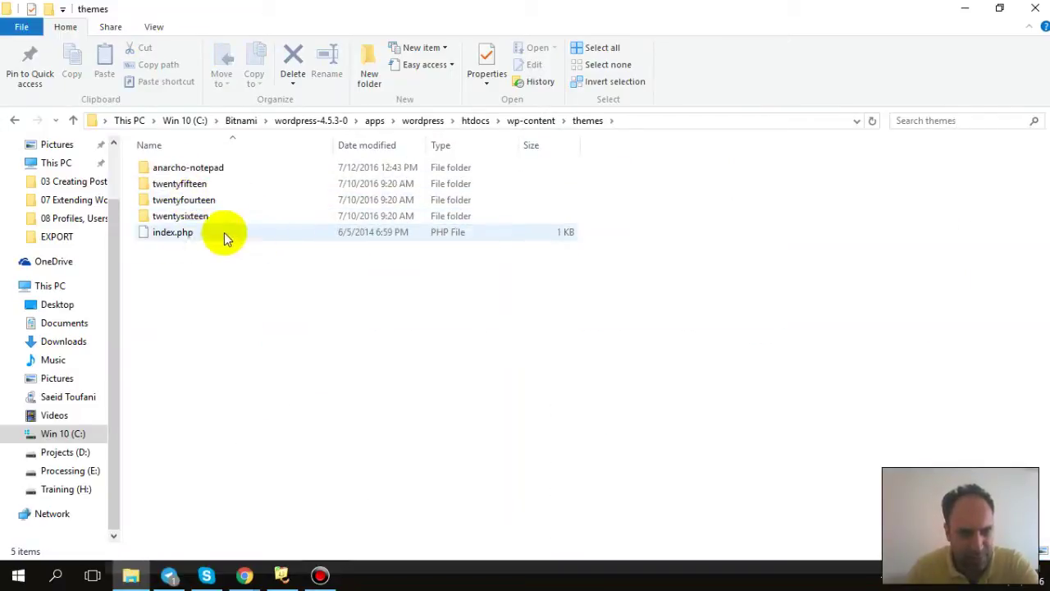
key("BackSpace")
double_click(200, 216)
key("BackSpace")
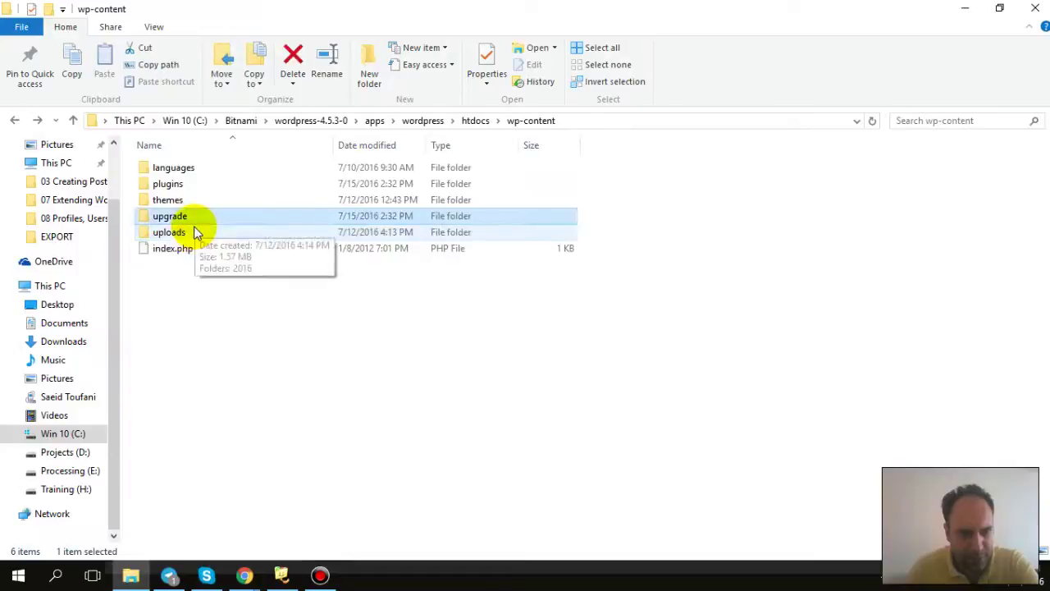
double_click(191, 234)
key("BackSpace")
double_click(191, 235)
double_click(172, 168)
double_click(172, 169)
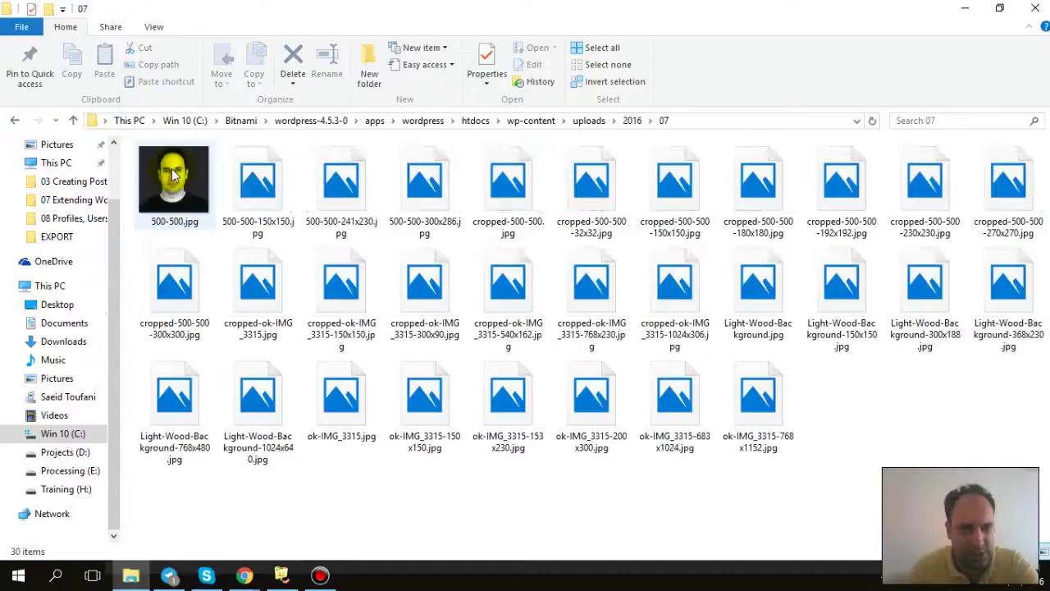
key("BackSpace")
key("BackSpace")
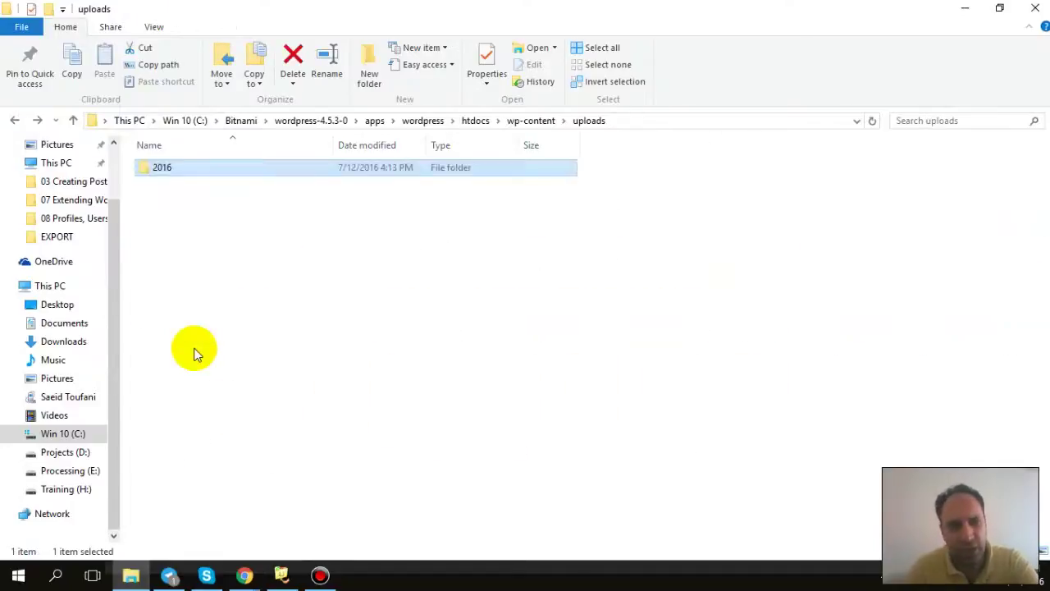
key("BackSpace")
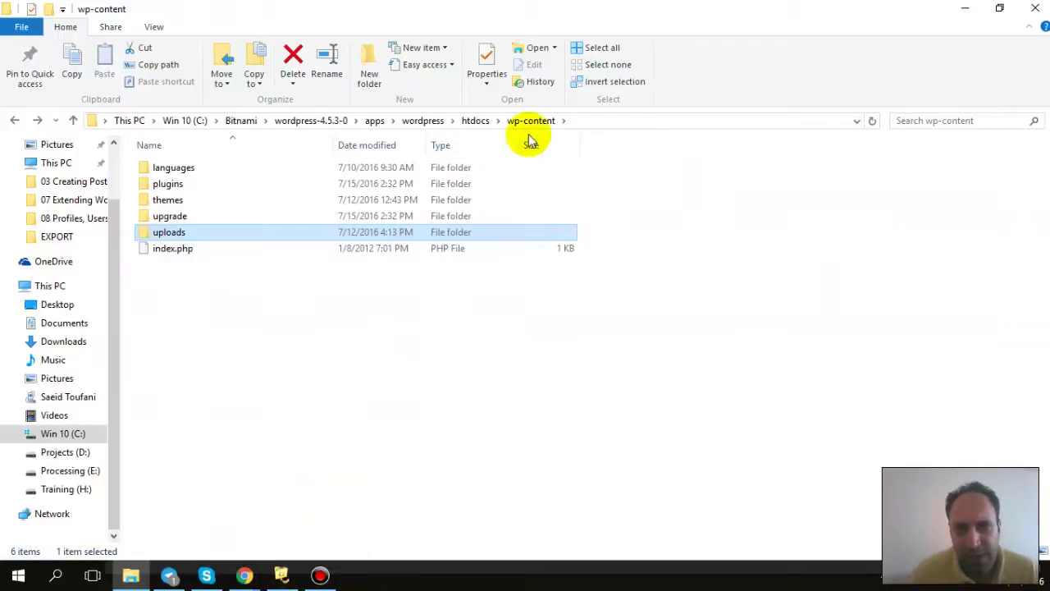
- Navigate locally to apps/wordpress/htdocs/wp-content/plugins and open the remote /test/wp-content/plugins folder
left_click(280, 577)
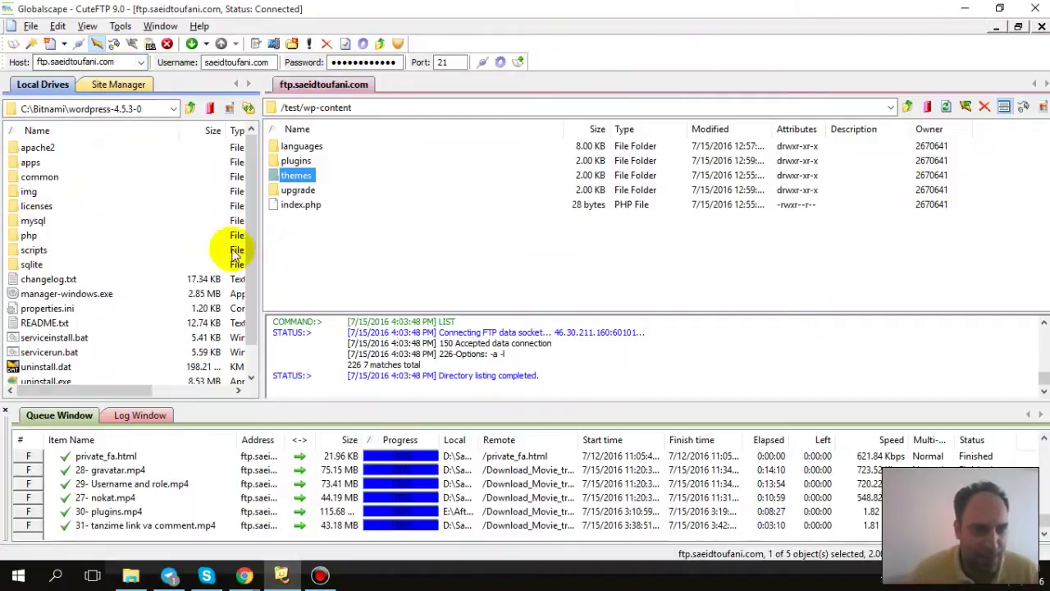
double_click(37, 161)
double_click(45, 176)
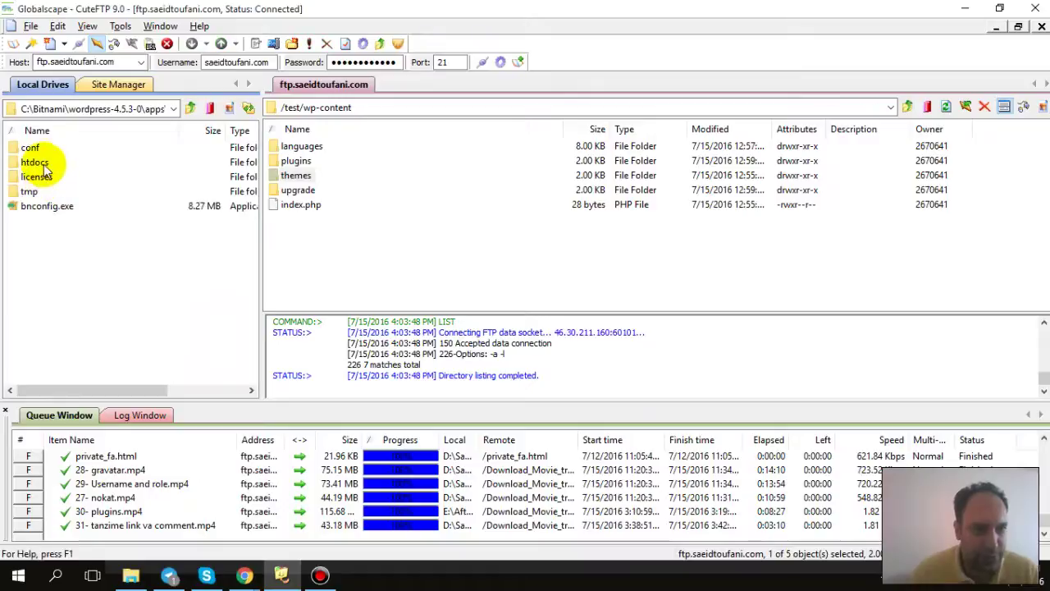
double_click(41, 162)
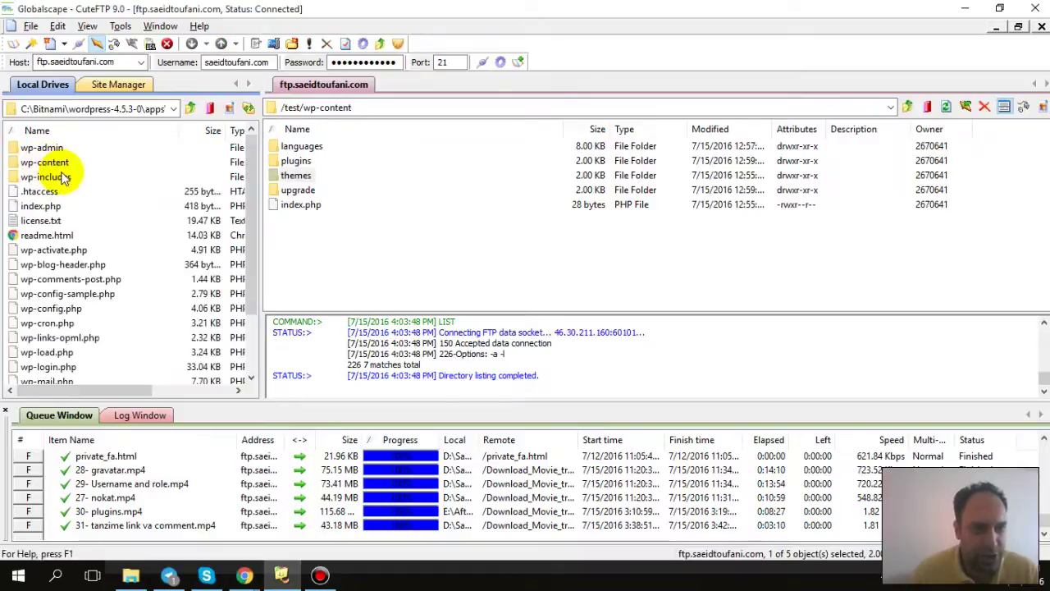
double_click(49, 163)
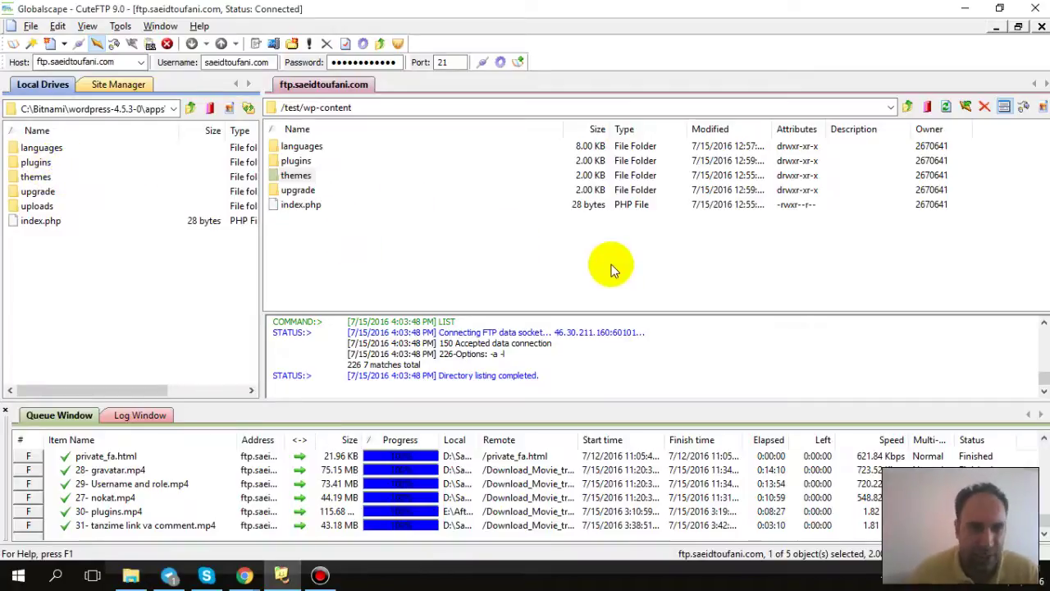
left_click(279, 162)
double_click(277, 163)
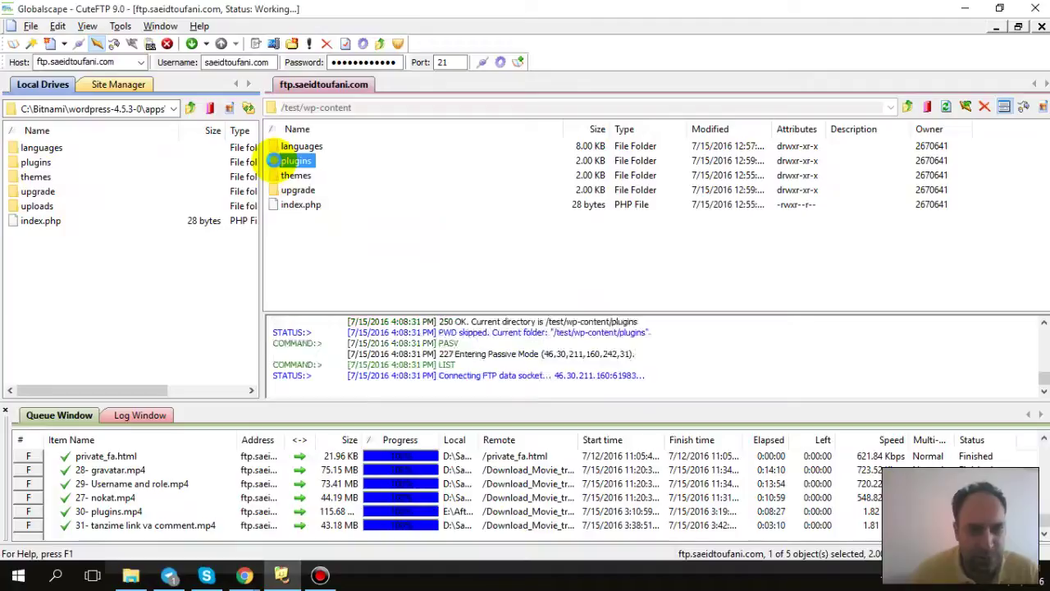
double_click(18, 165)
- Drag the contact-form-maker plugin folder into the remote plugins folder and enlarge the Queue Window
left_click(46, 164)
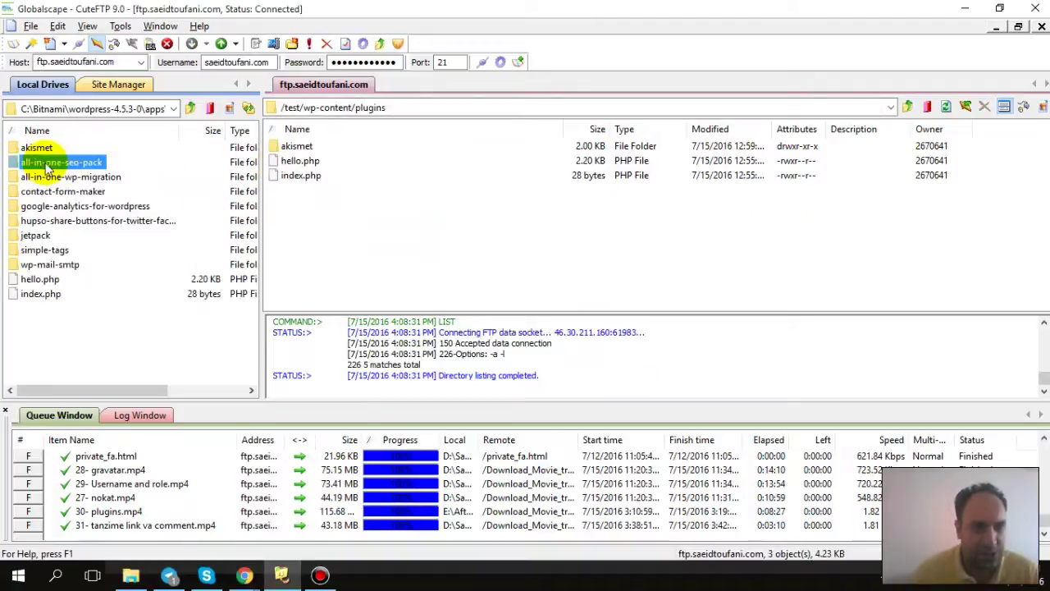
left_click(50, 264, "shift")
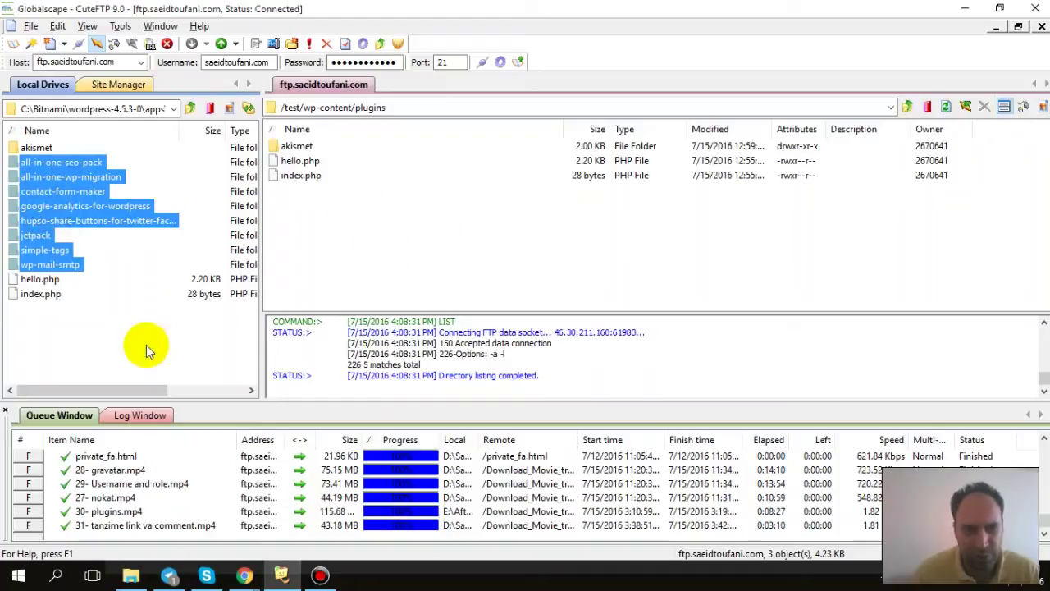
left_click(105, 361)
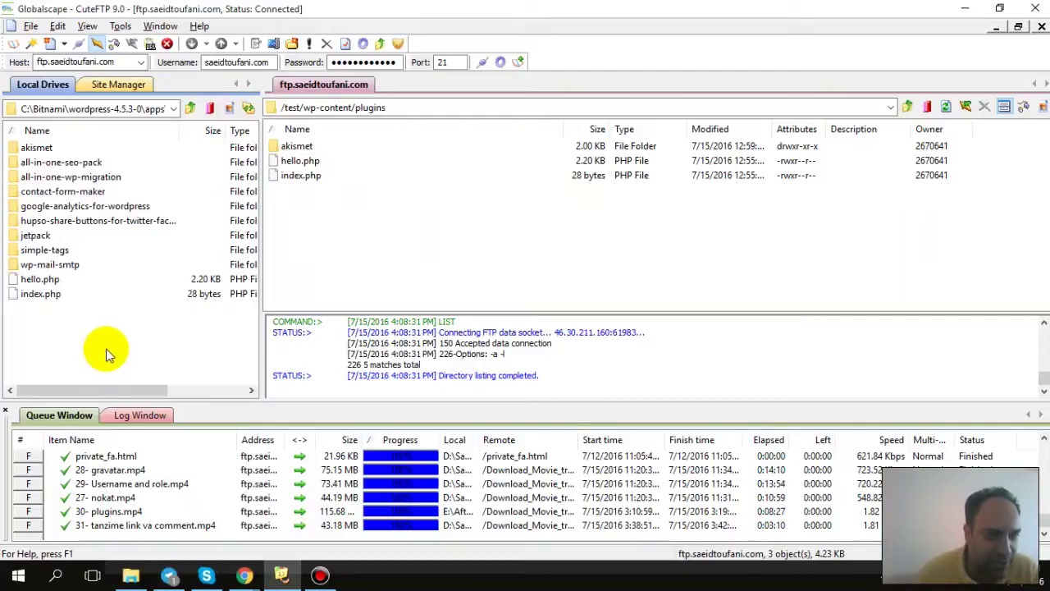
left_click(45, 192)
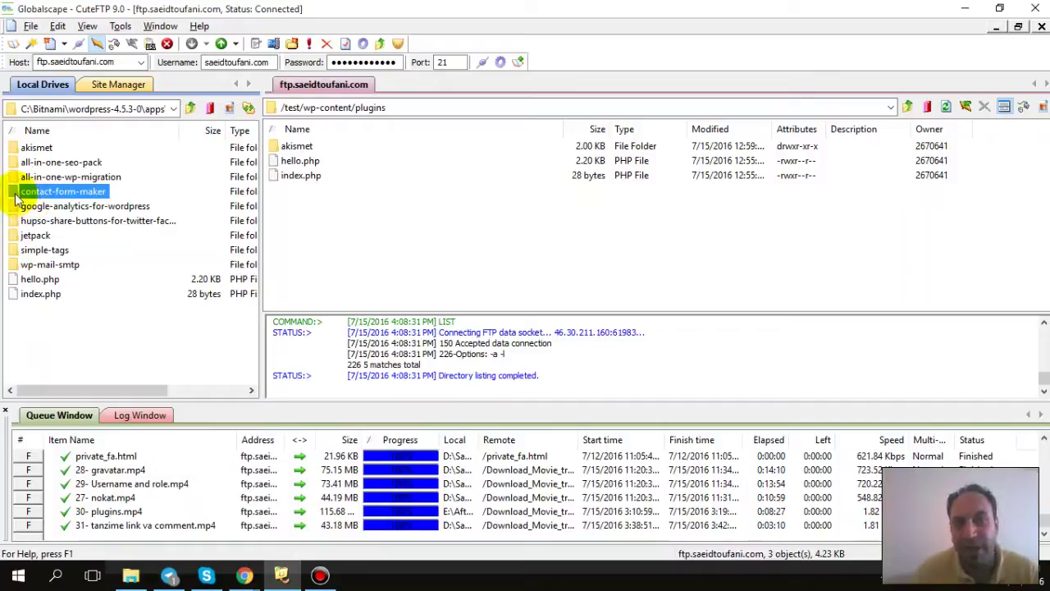
left_click_drag(14, 195, 440, 246)
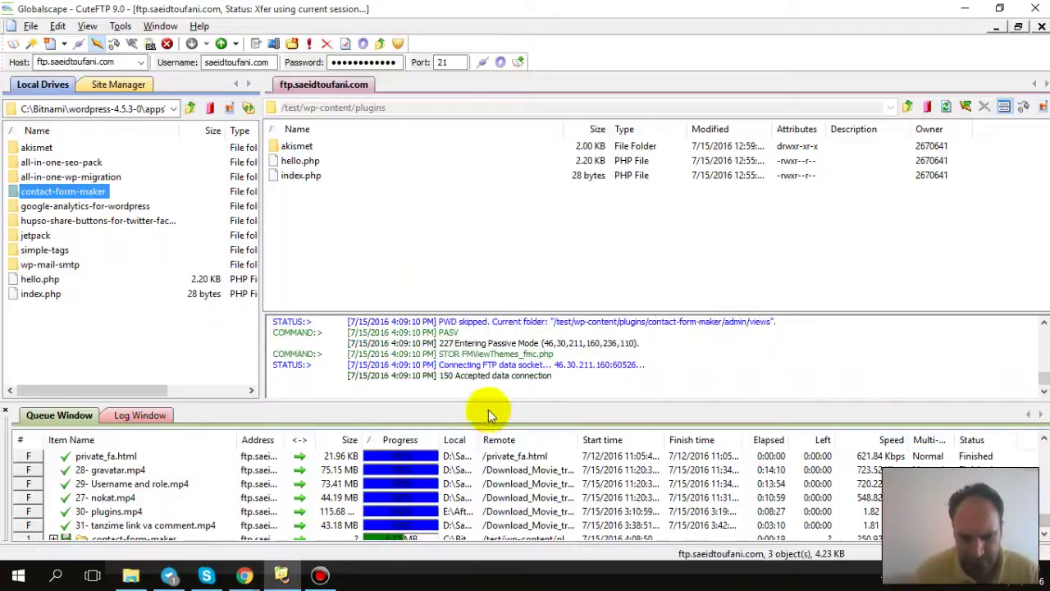
left_click_drag(492, 400, 492, 358)
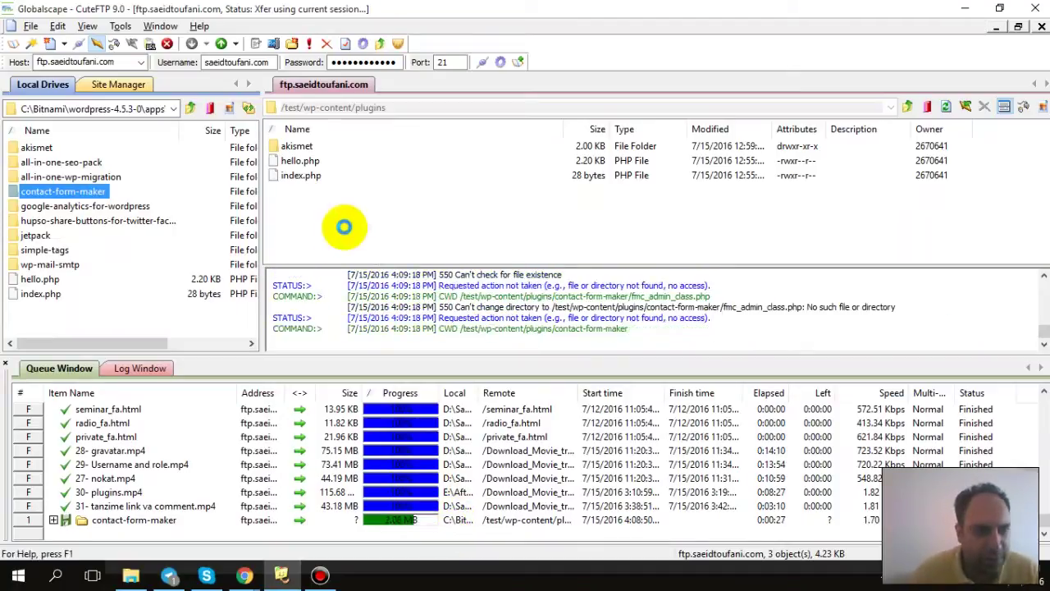
- Queue the hupso-share-buttons-for-twitter plugin folder for upload to the remote plugins folder
left_click(102, 221)
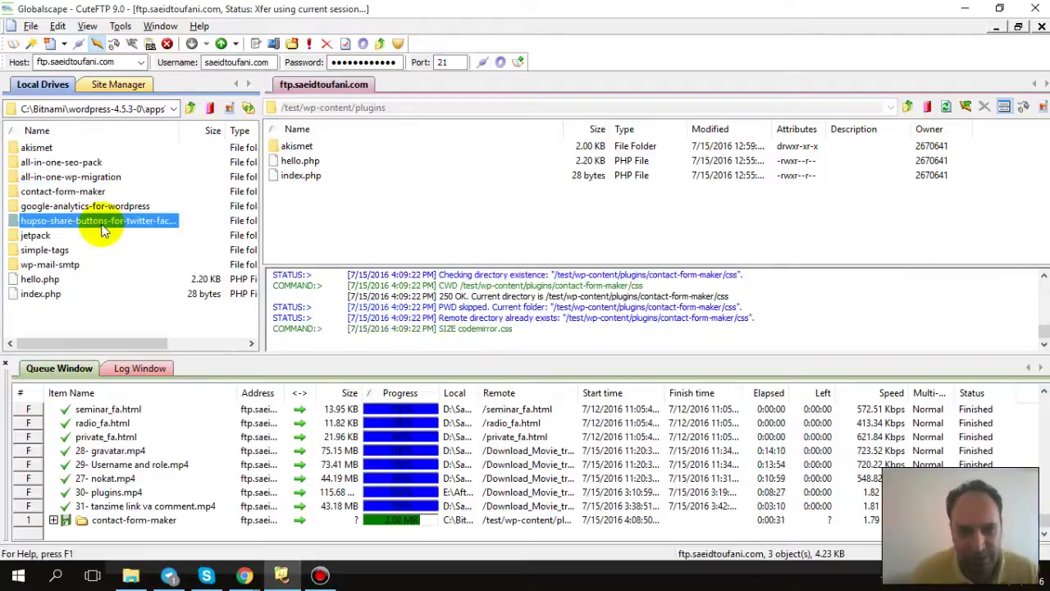
left_click_drag(103, 230, 339, 218)
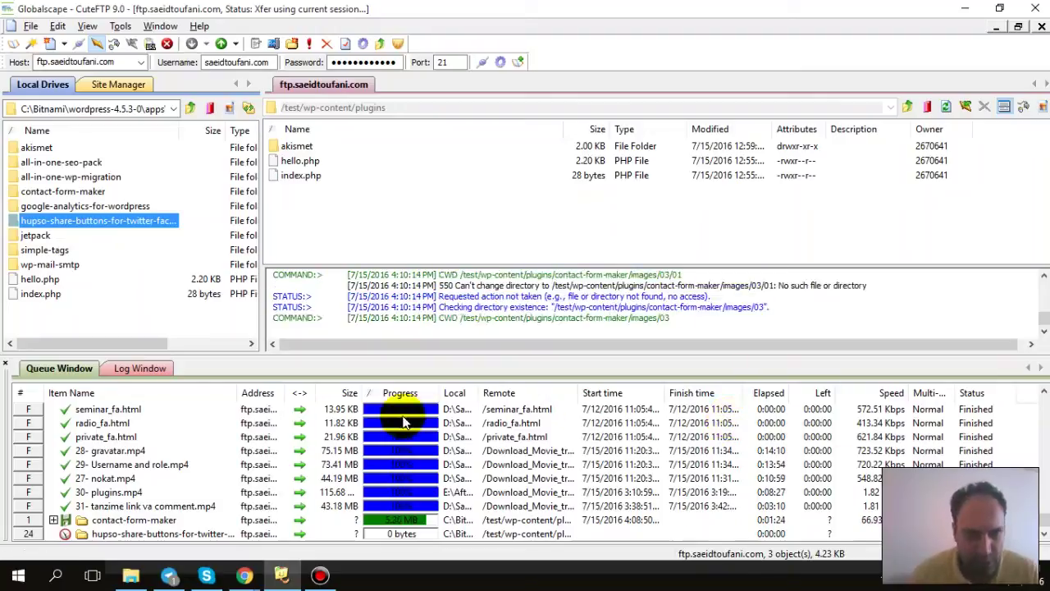
left_click(41, 162)
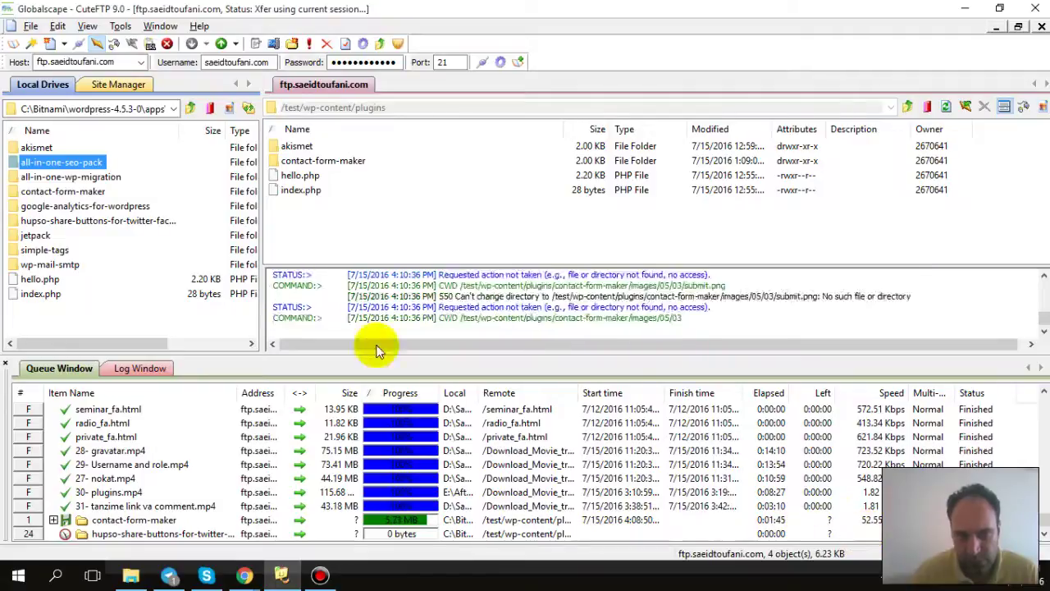
- Select jetpack through wp-mail-smtp locally and drag all three folders into the remote plugins pane
left_click(15, 265)
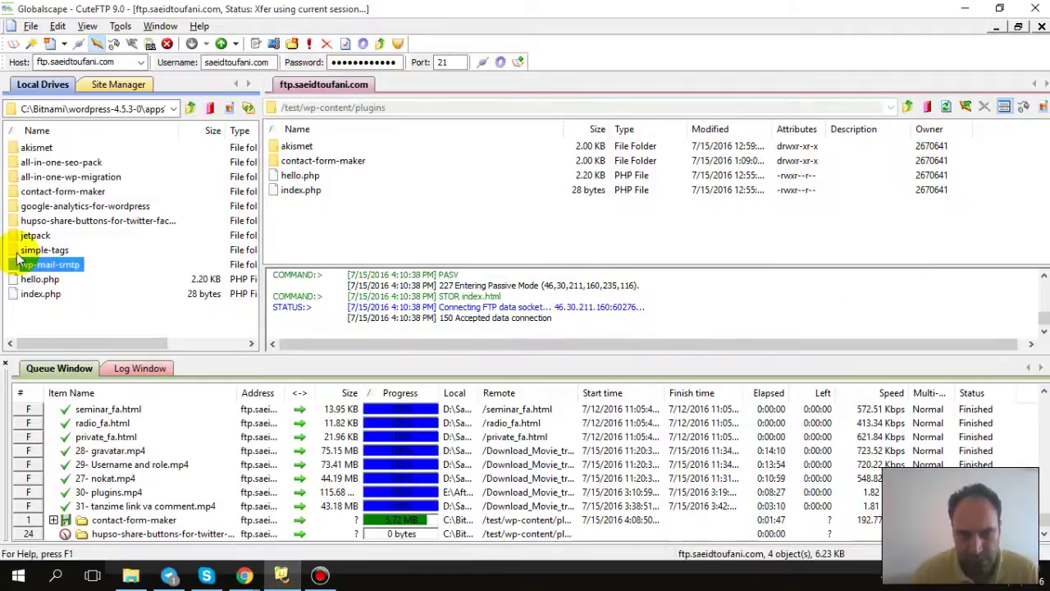
left_click(33, 235, "shift")
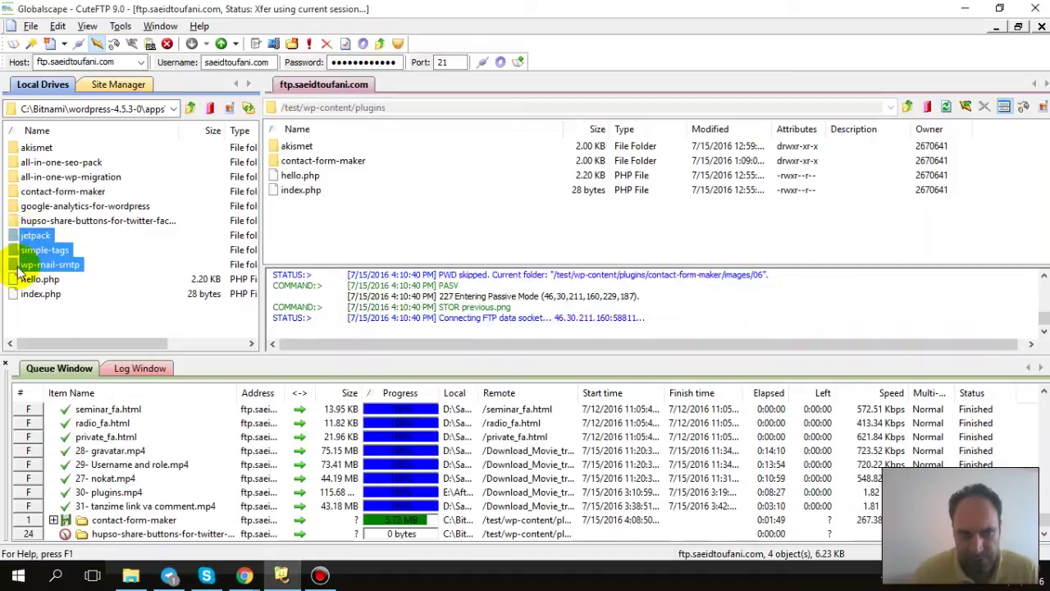
left_click_drag(18, 271, 455, 239)
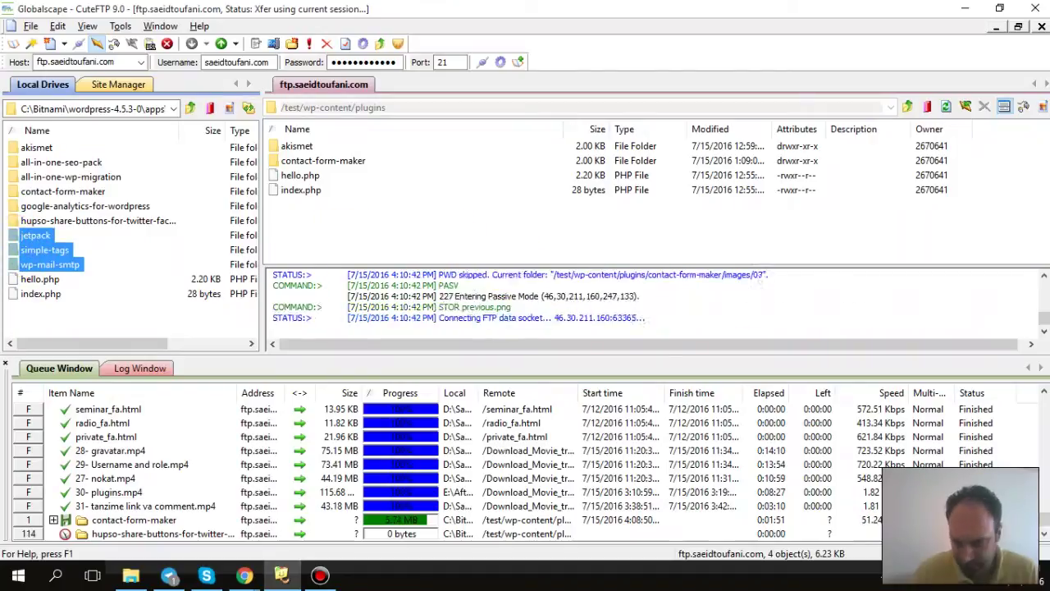
left_click(1043, 531)
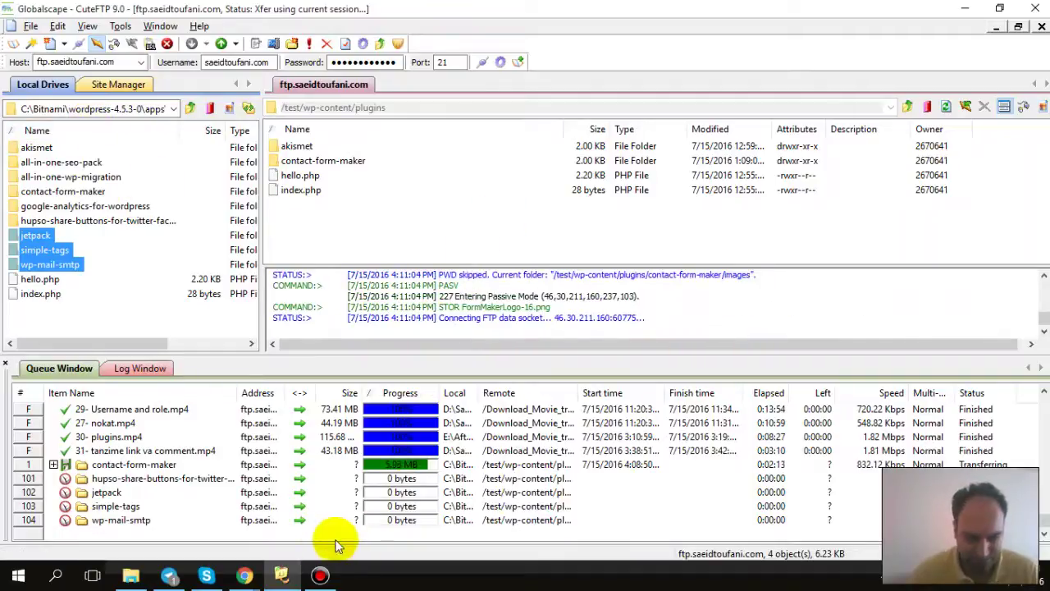
- Review the local site's installed plugins list of 10 plugins in Chrome
mouse_move(244, 575)
left_click(205, 456)
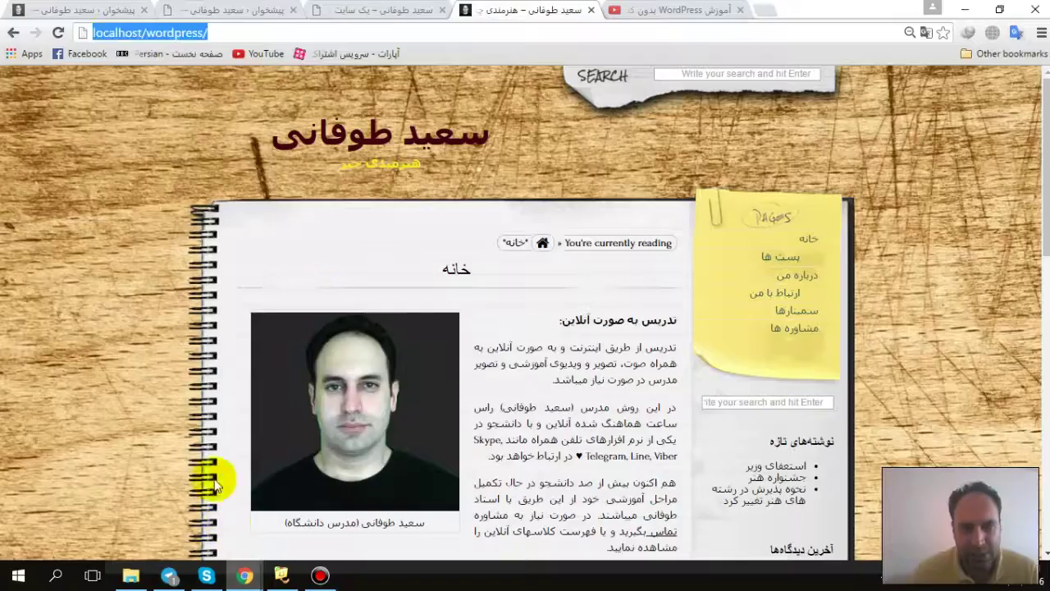
left_click(90, 10)
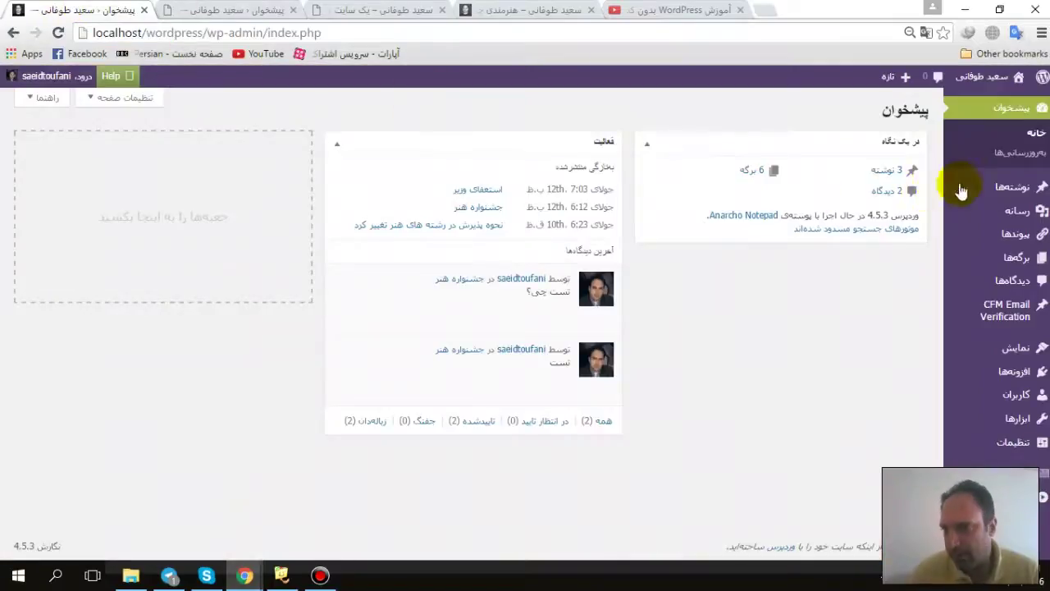
mouse_move(1005, 189)
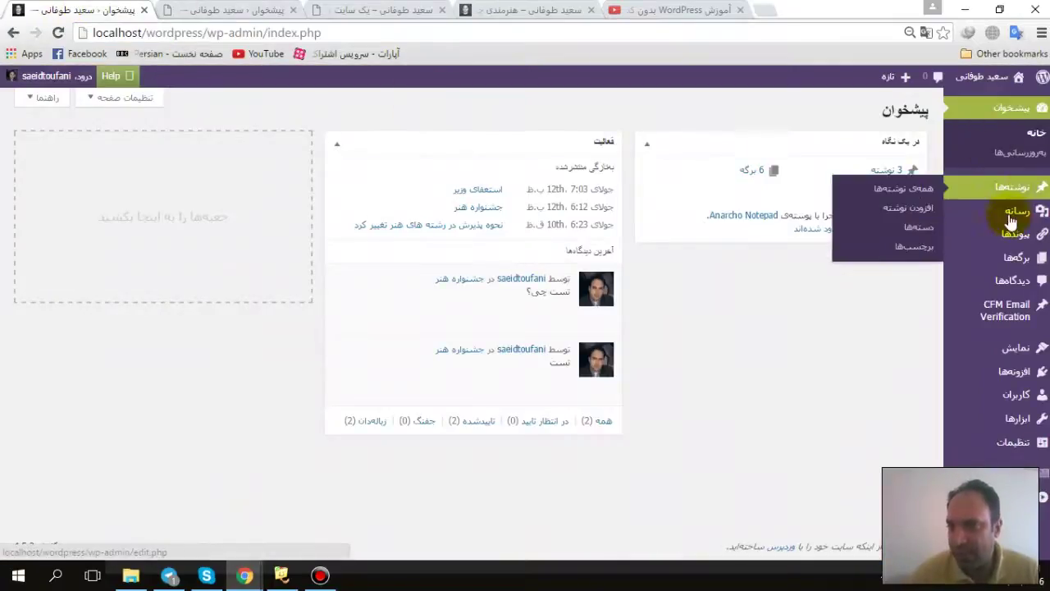
mouse_move(1020, 373)
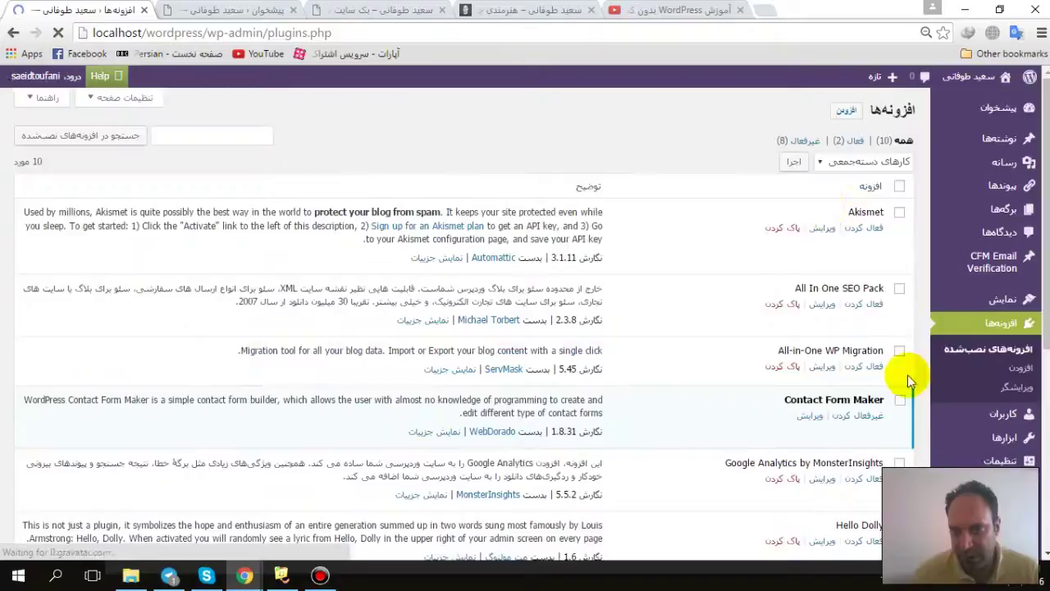
scroll(827, 207, "down", 5)
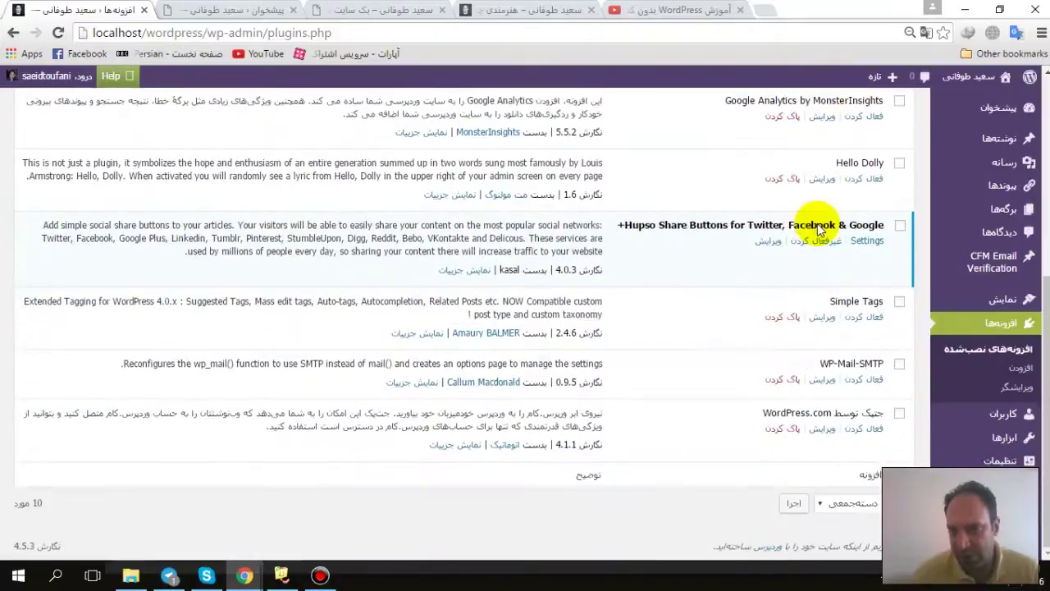
scroll(817, 230, "up", 5)
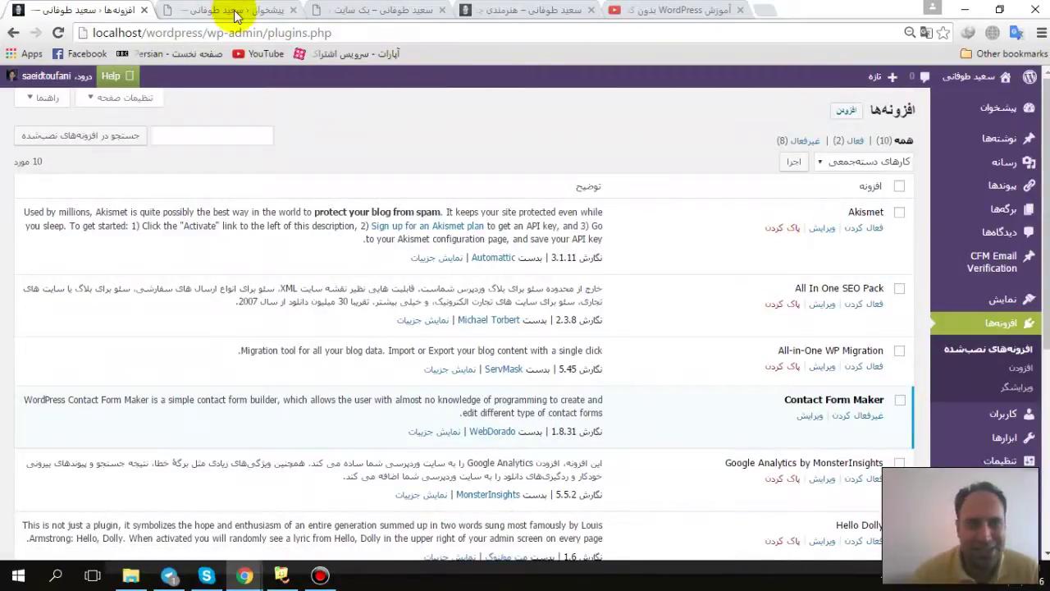
- Open the test site's installed plugins, compare with localhost, and return to the test dashboard
left_click(235, 12)
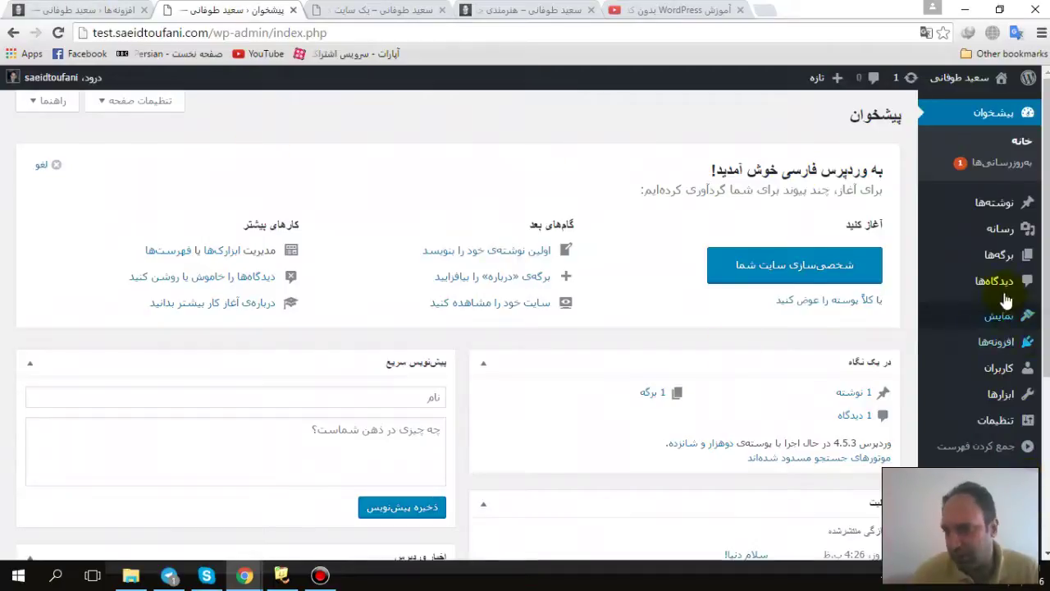
mouse_move(1009, 349)
left_click(830, 348)
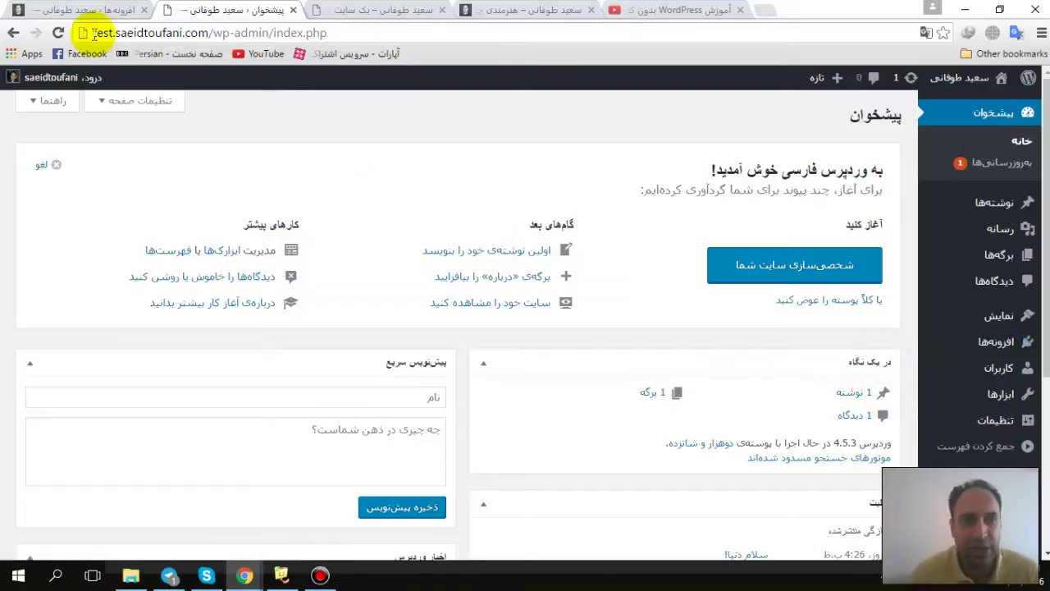
left_click(308, 33)
left_click(82, 10)
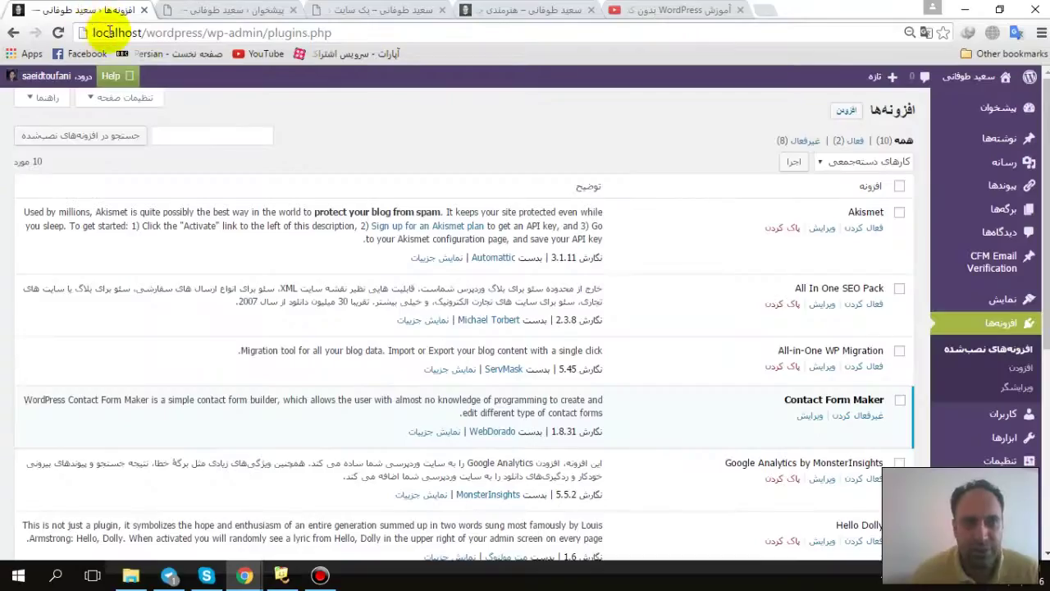
left_click(226, 10)
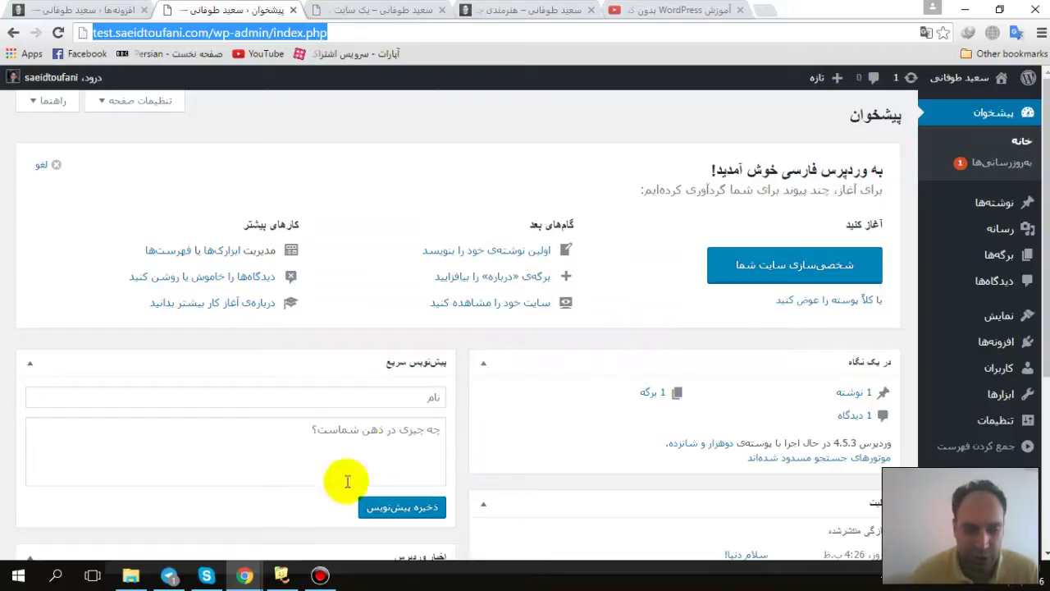
- Expand and collapse the cancelled contact-form-maker entry in the CuteFTP queue to review its files
left_click(285, 572)
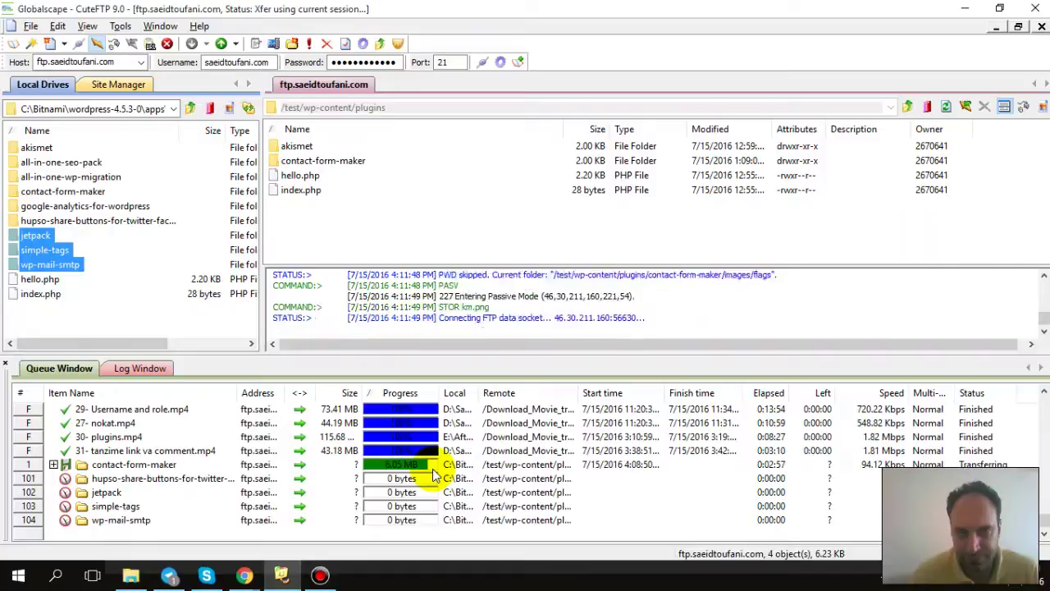
left_click(52, 465)
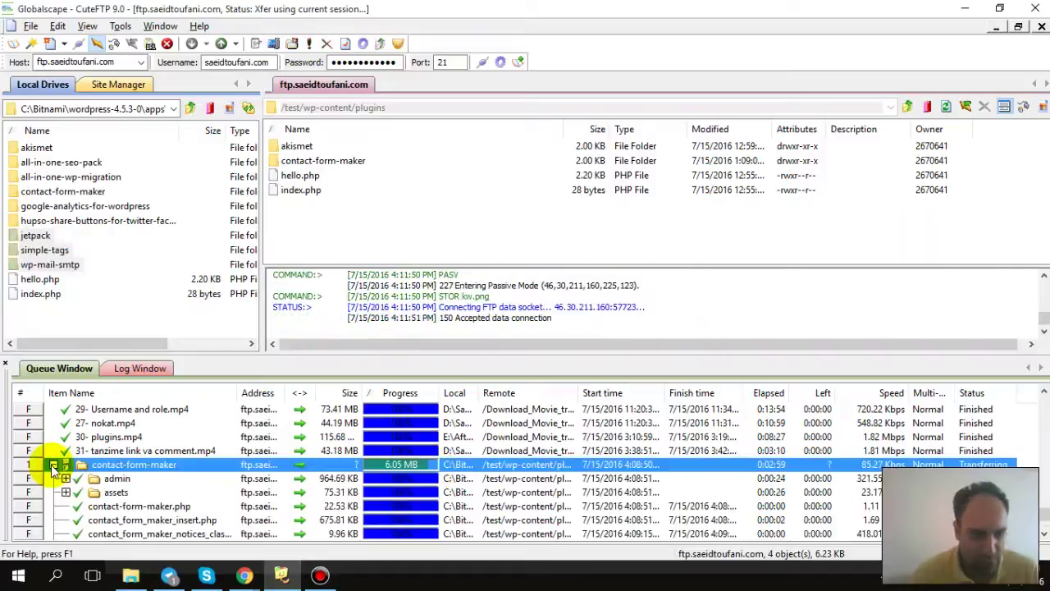
left_click(53, 465)
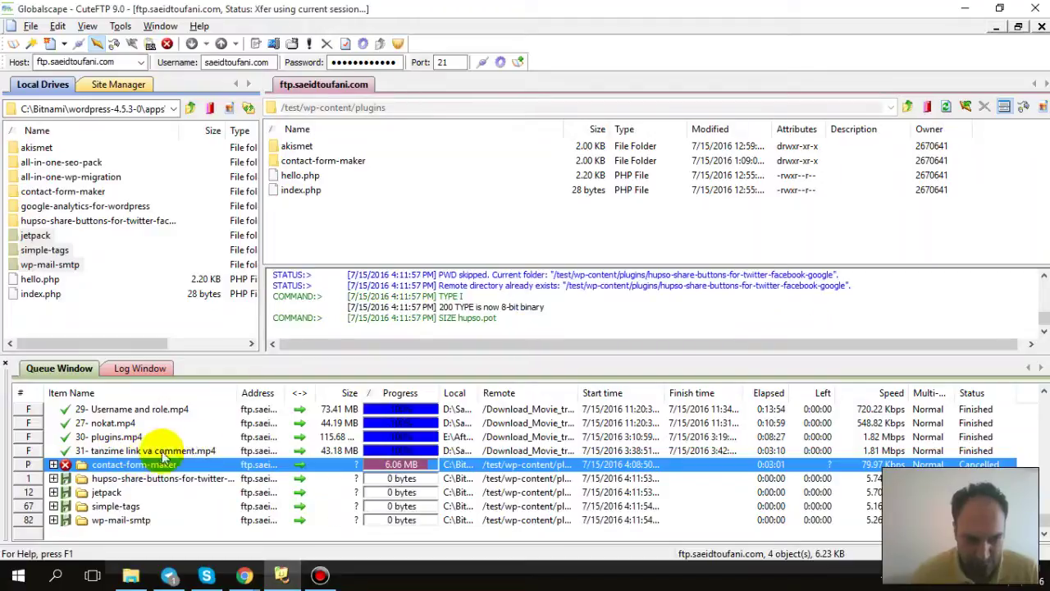
left_click(53, 464)
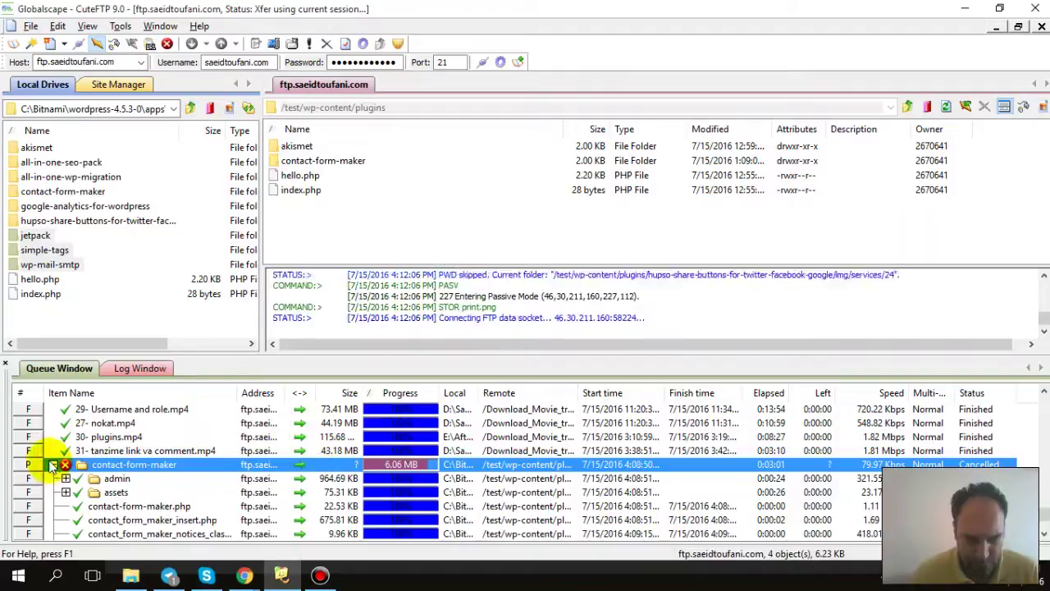
left_click(53, 464)
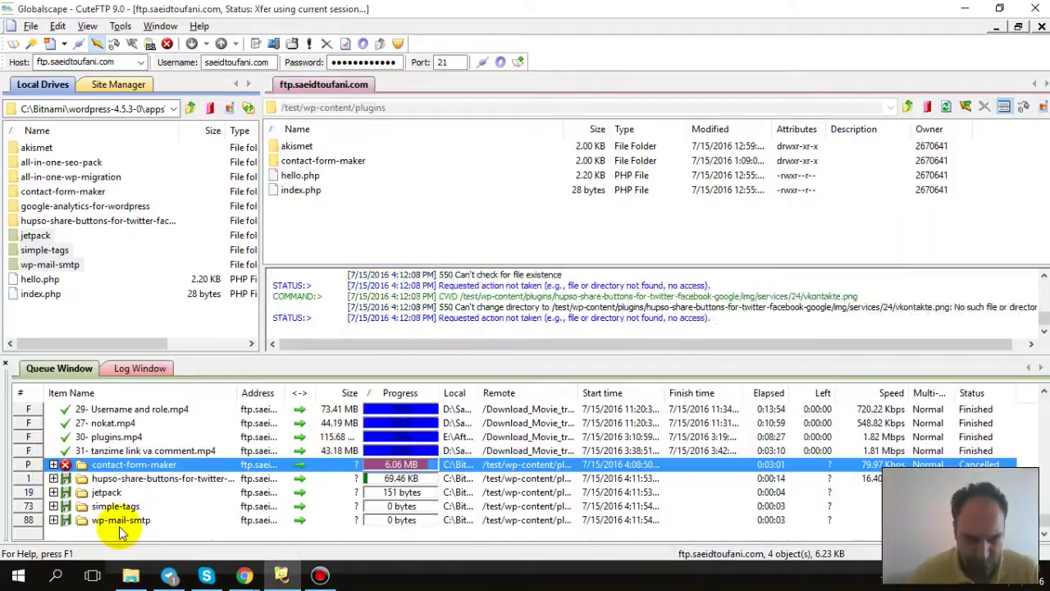
- Restart the cancelled contact-form-maker upload and check its file list until all transfers finish
right_click(104, 467)
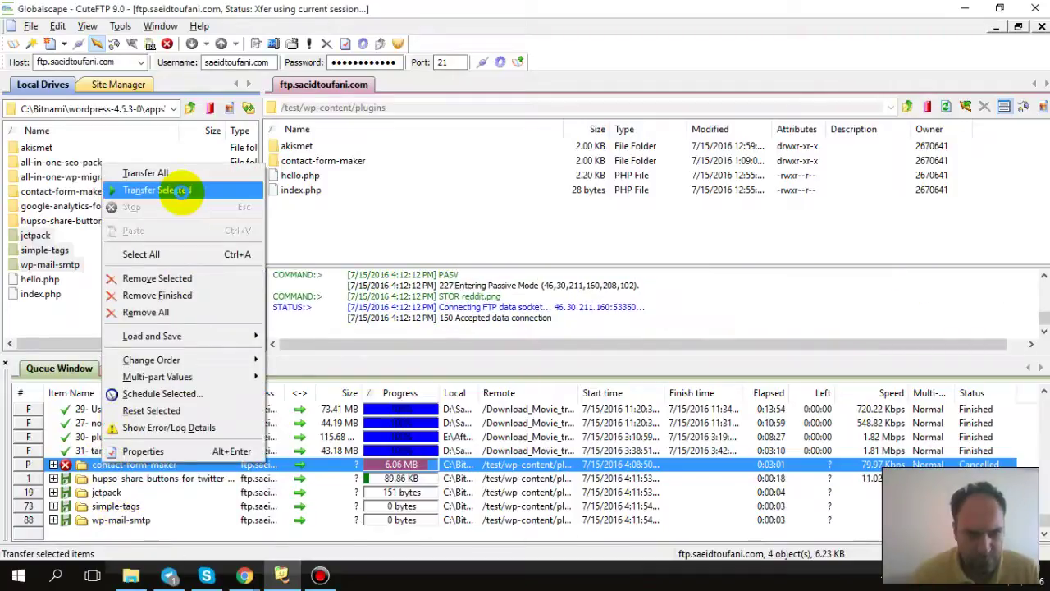
left_click(181, 191)
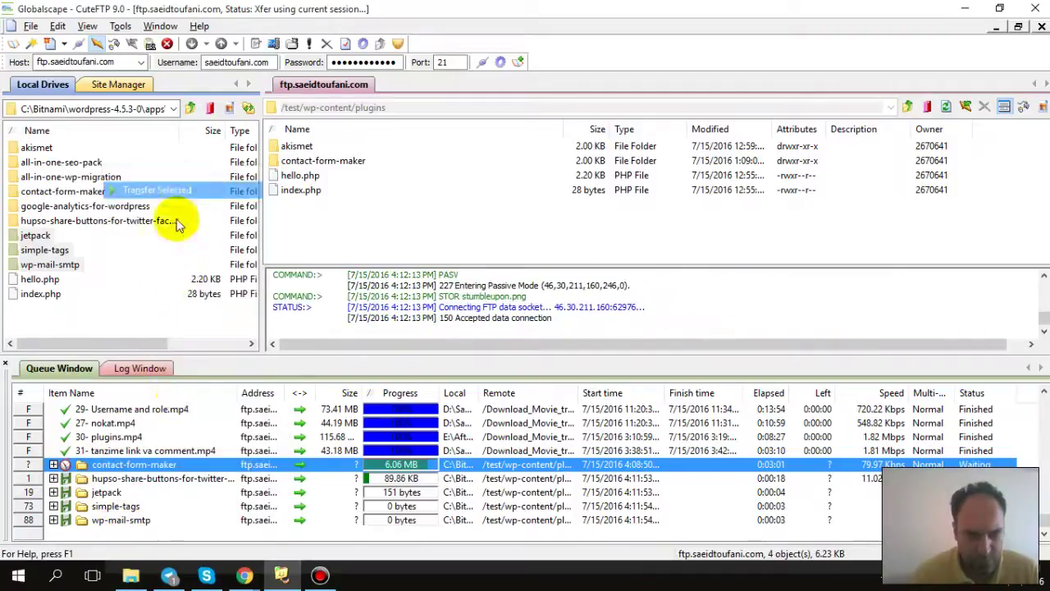
left_click(52, 464)
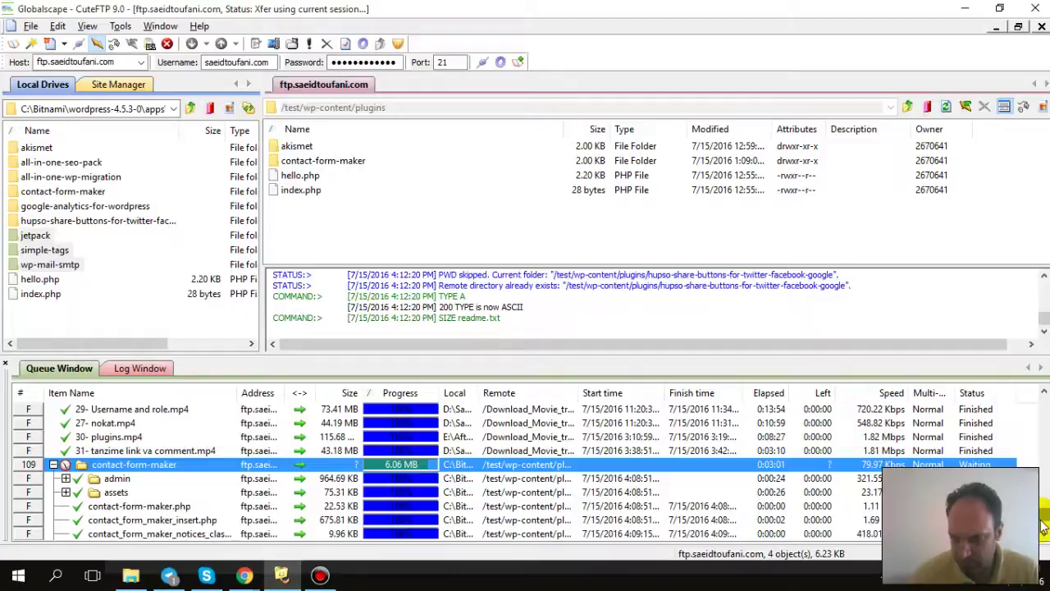
scroll(1044, 541, "down", 5)
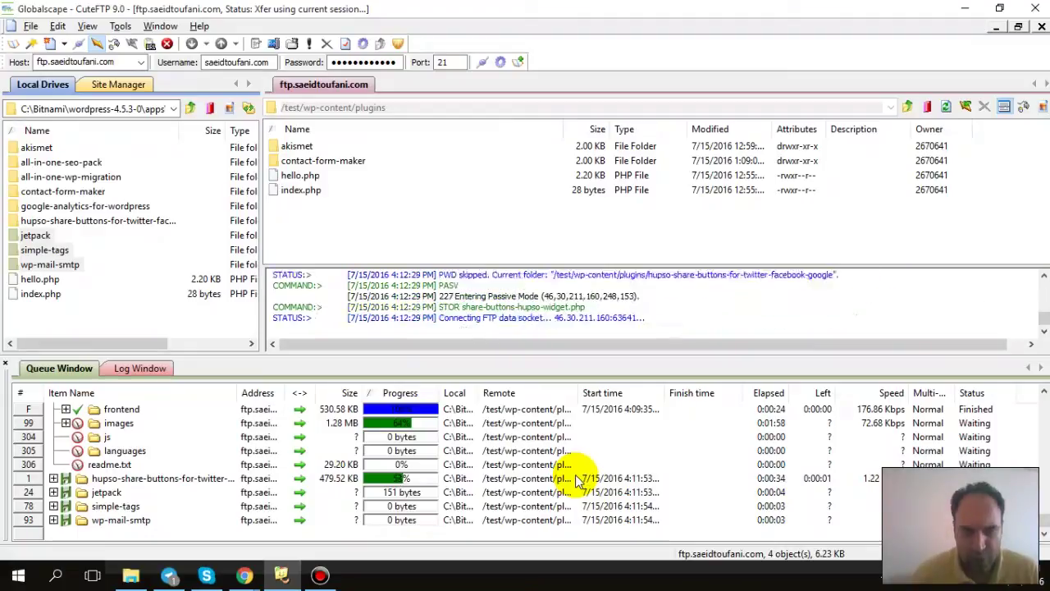
left_click(201, 466)
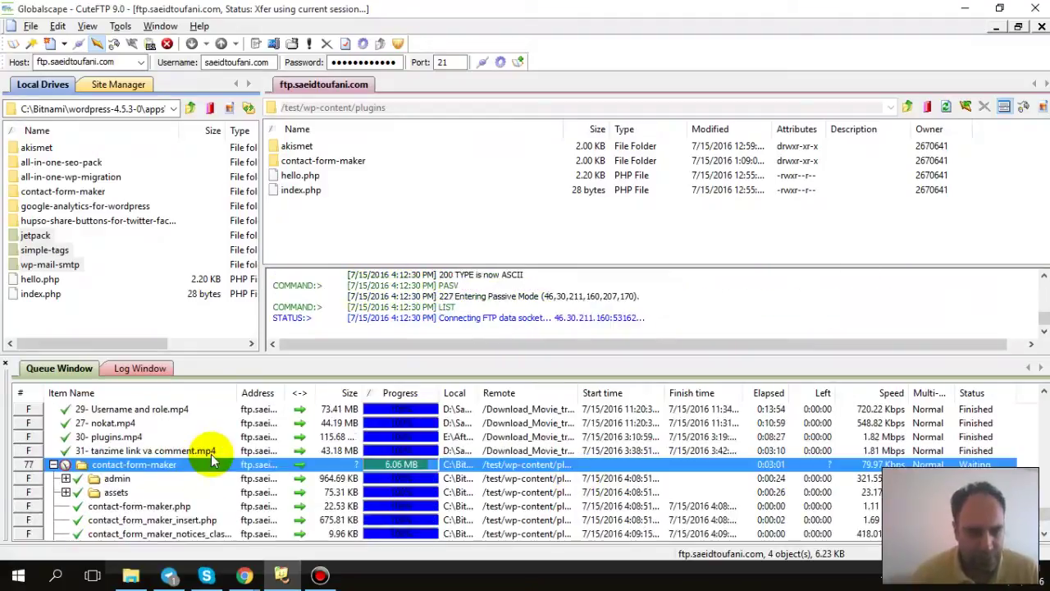
left_click(52, 464)
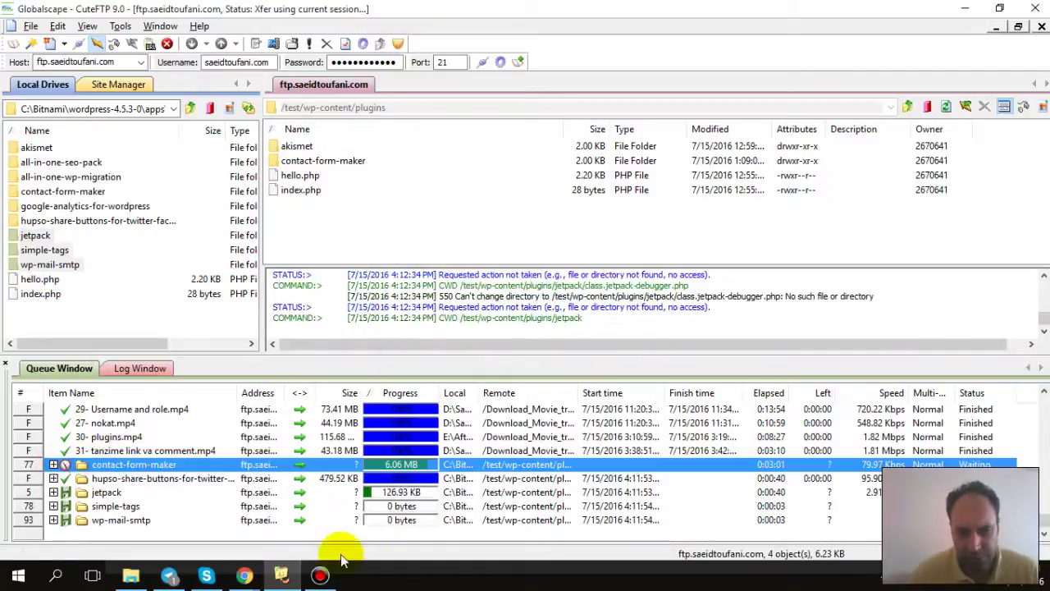
left_click(320, 575)
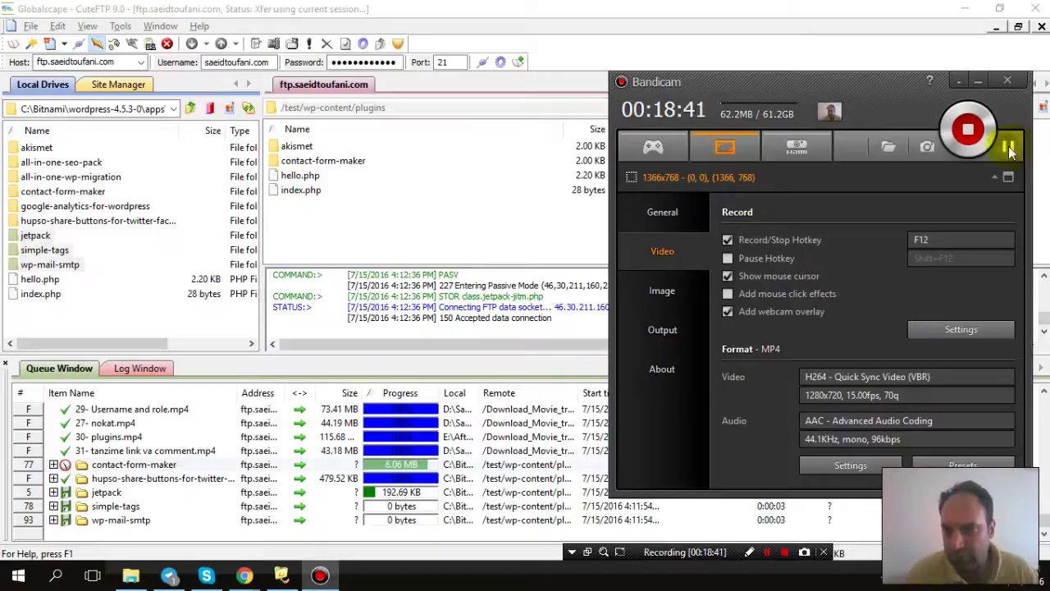
- Enlarge the remote and local file listings by dragging the pane splitters
left_click(498, 5)
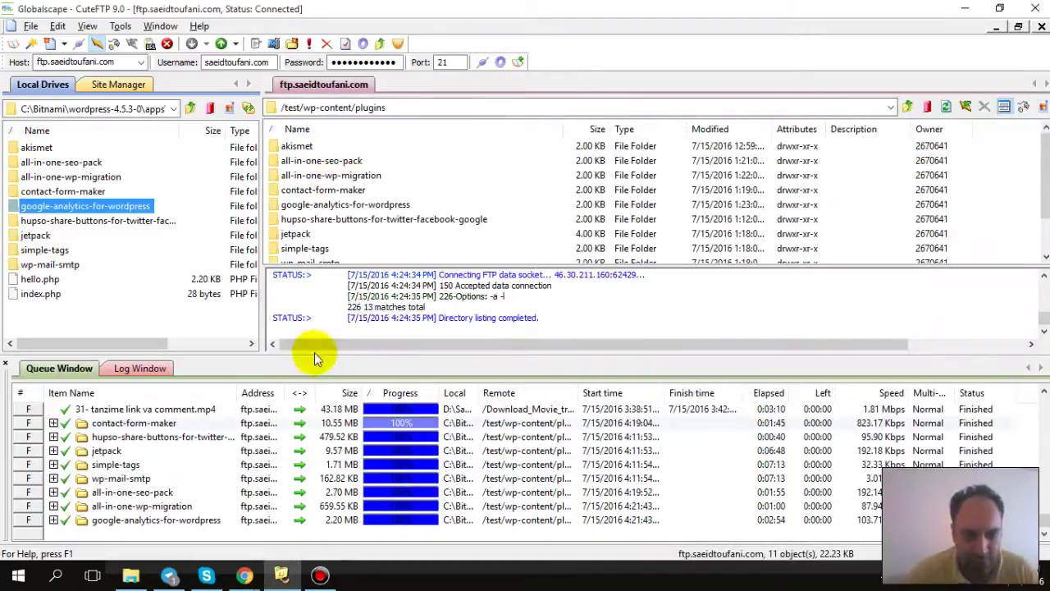
left_click_drag(312, 356, 311, 441)
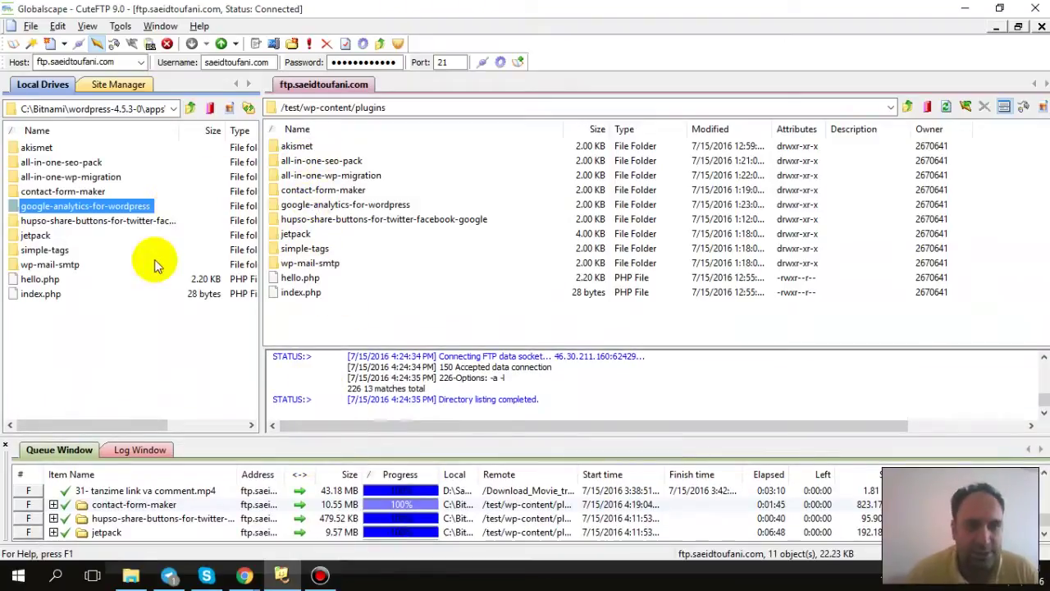
left_click_drag(267, 127, 352, 141)
- Go up to wp-content on both sides and open the local and remote themes folders
left_click(281, 109)
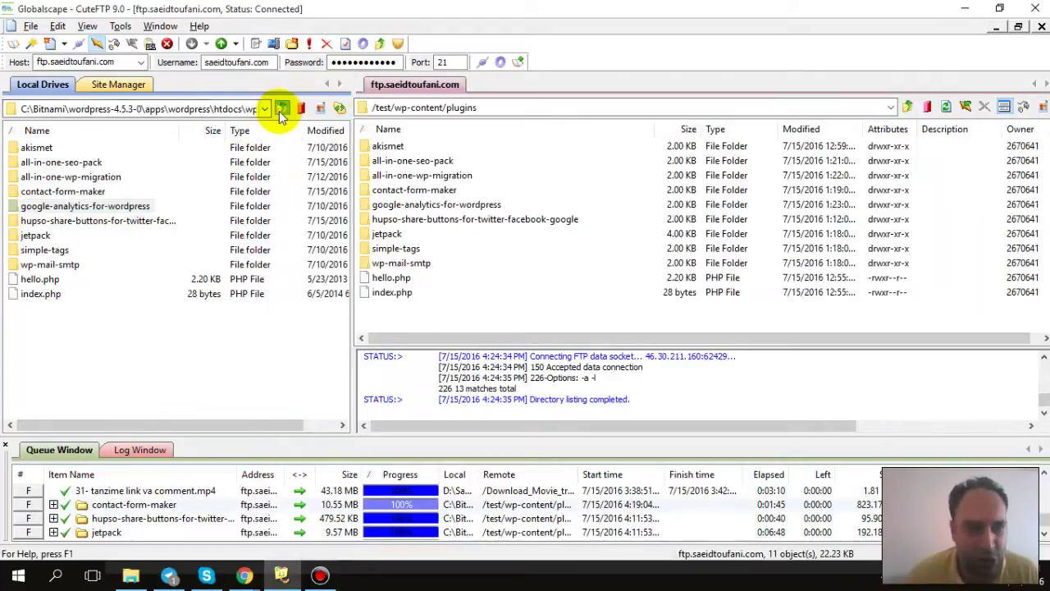
left_click(907, 107)
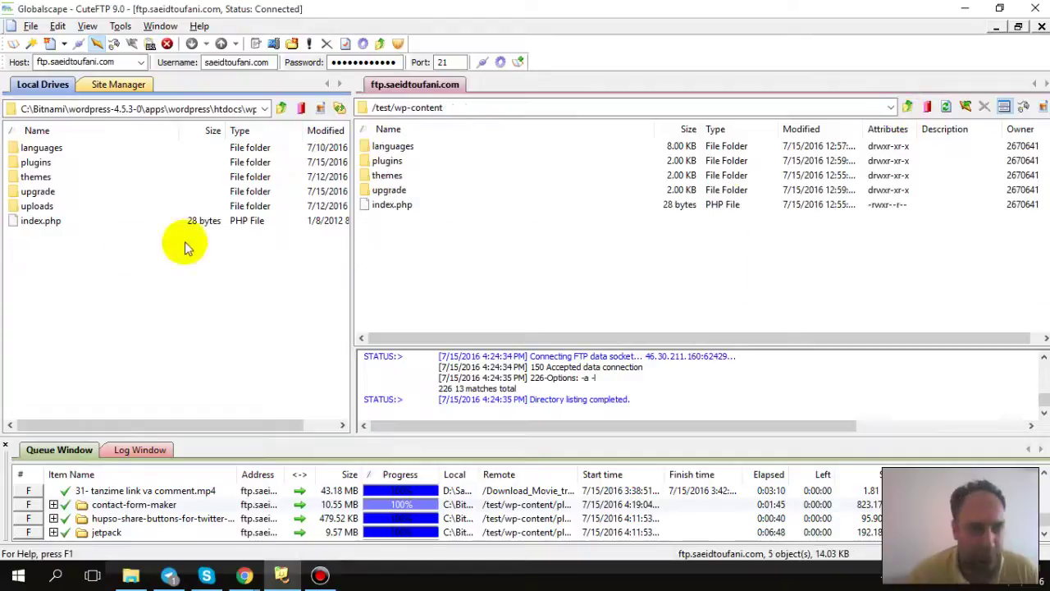
double_click(49, 183)
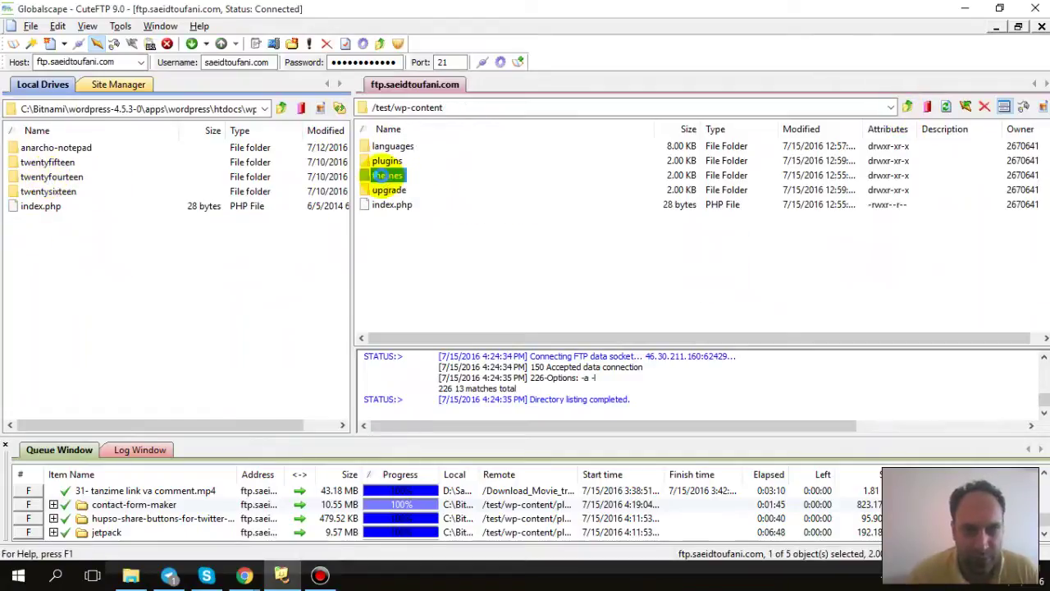
double_click(385, 177)
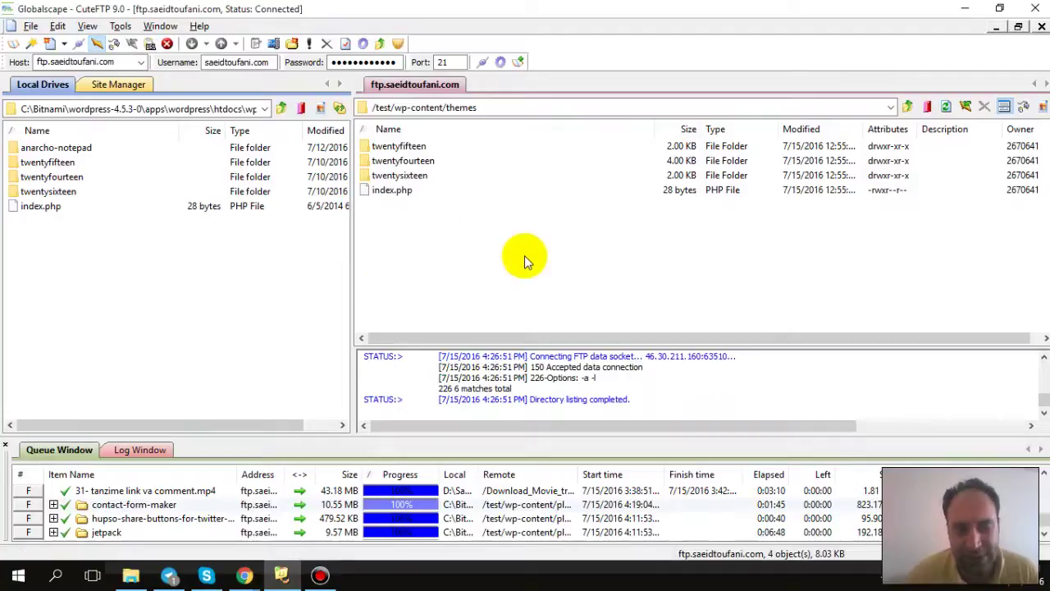
- Scroll through the localhost Plugins page in Chrome for comparison
mouse_move(246, 577)
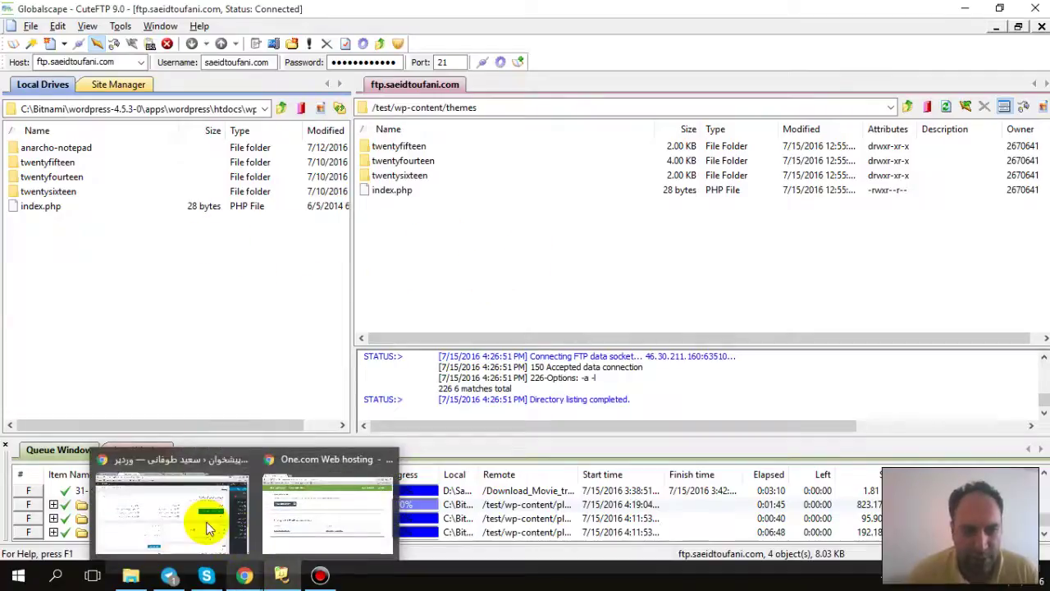
left_click(206, 525)
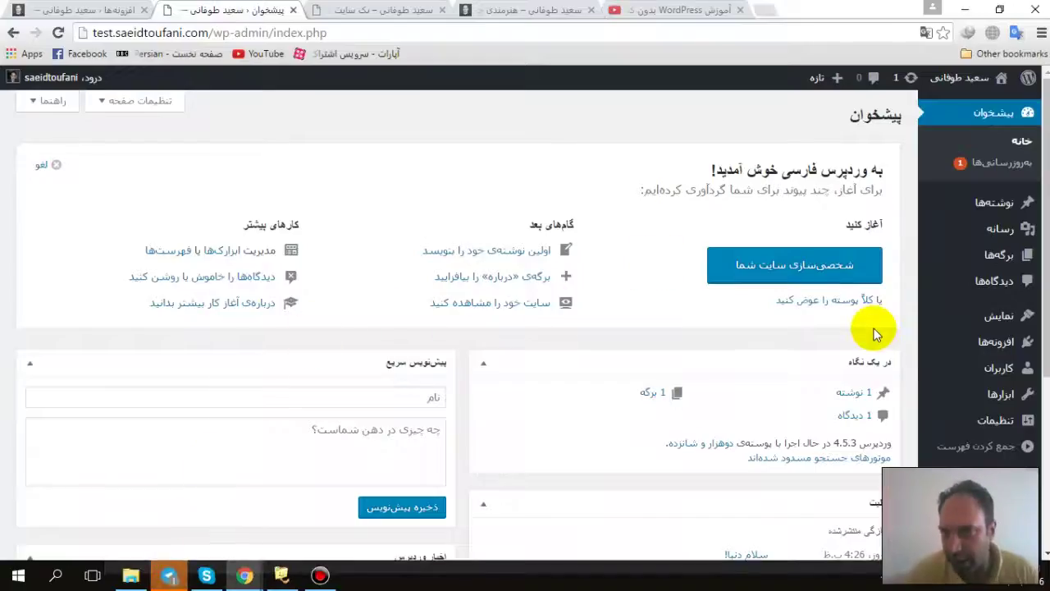
left_click(37, 9)
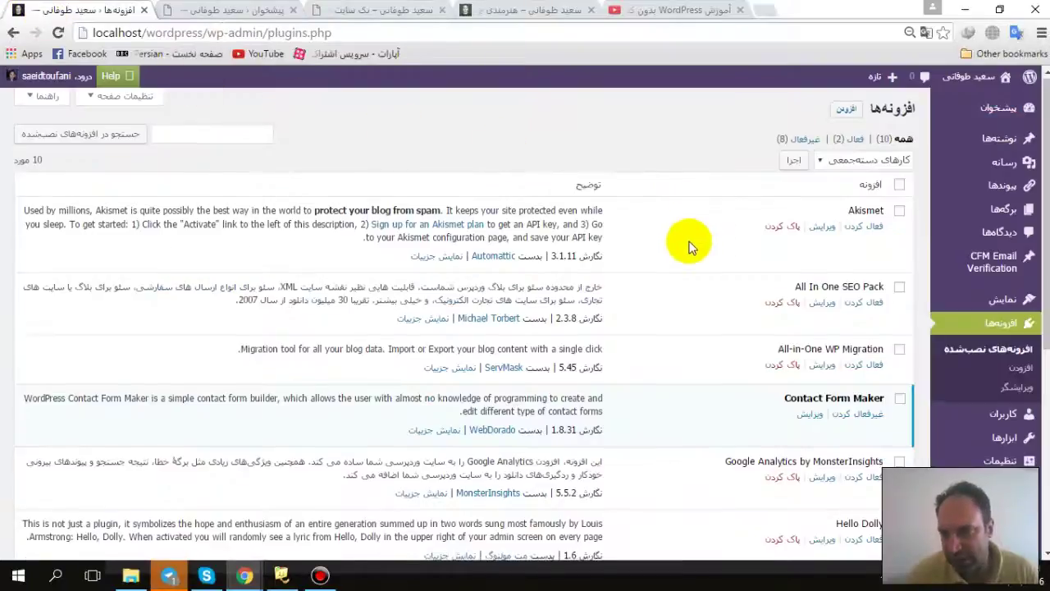
scroll(689, 234, "down", 5)
scroll(673, 310, "up", 5)
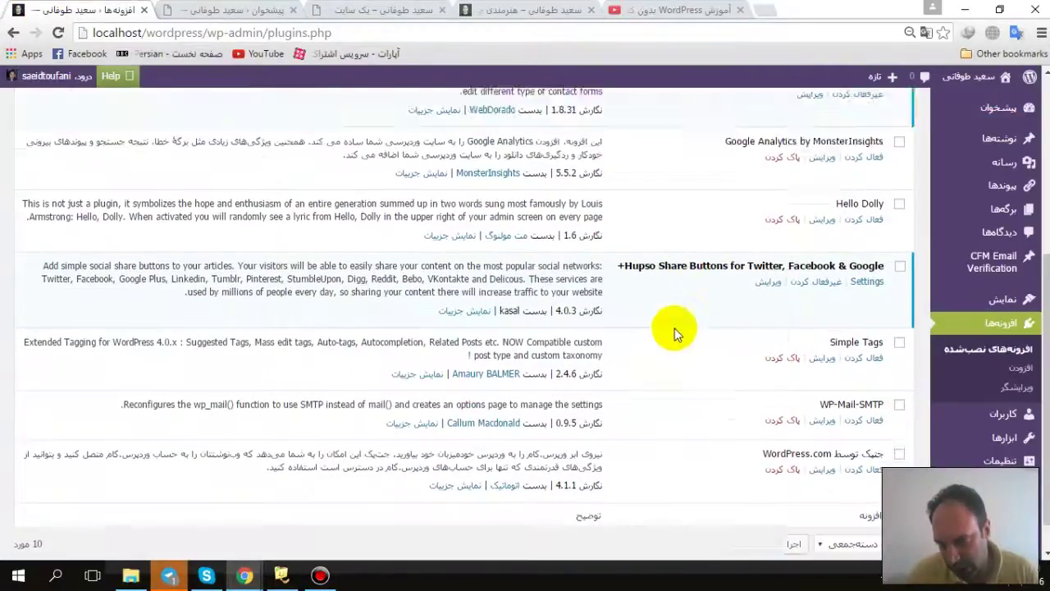
- Scroll the test site's plugin list showing Contact Form Maker, Hupso Share Buttons and Simple Tags inactive
left_click(188, 10)
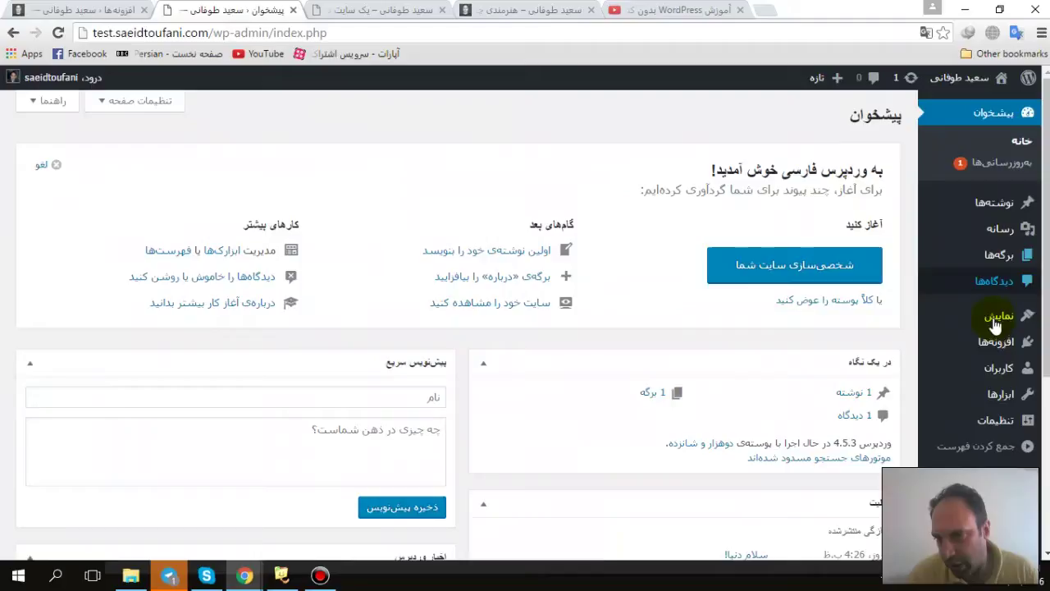
mouse_move(993, 343)
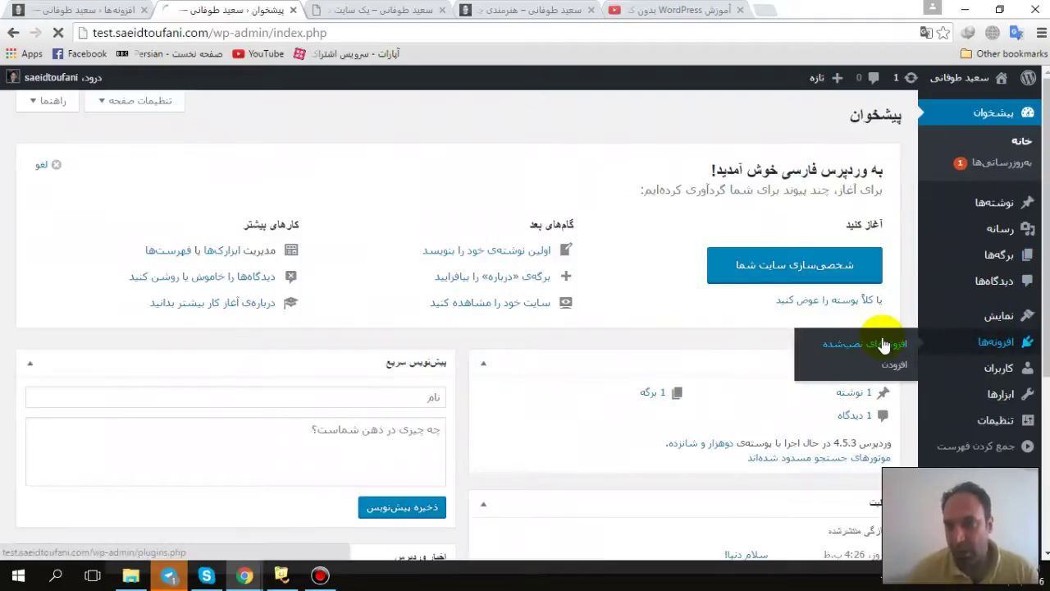
scroll(700, 250, "down", 4)
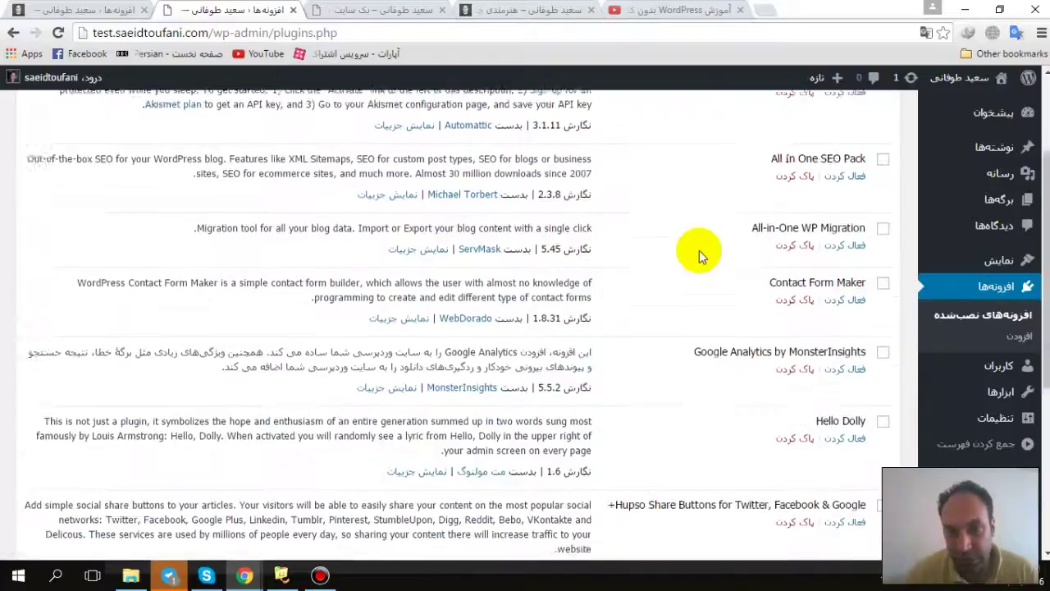
scroll(689, 201, "down", 1)
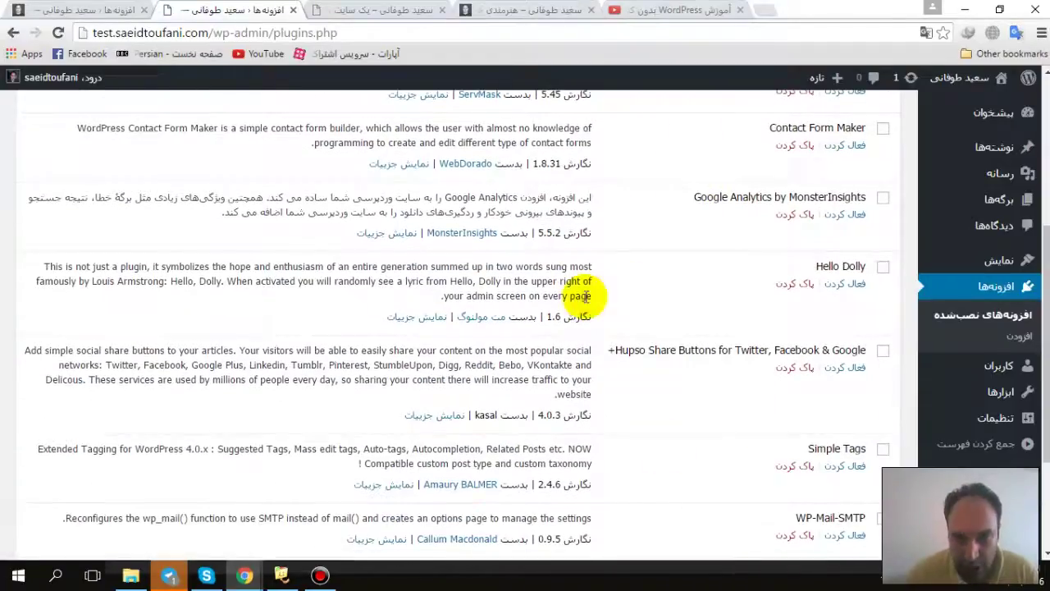
scroll(665, 295, "down", 2)
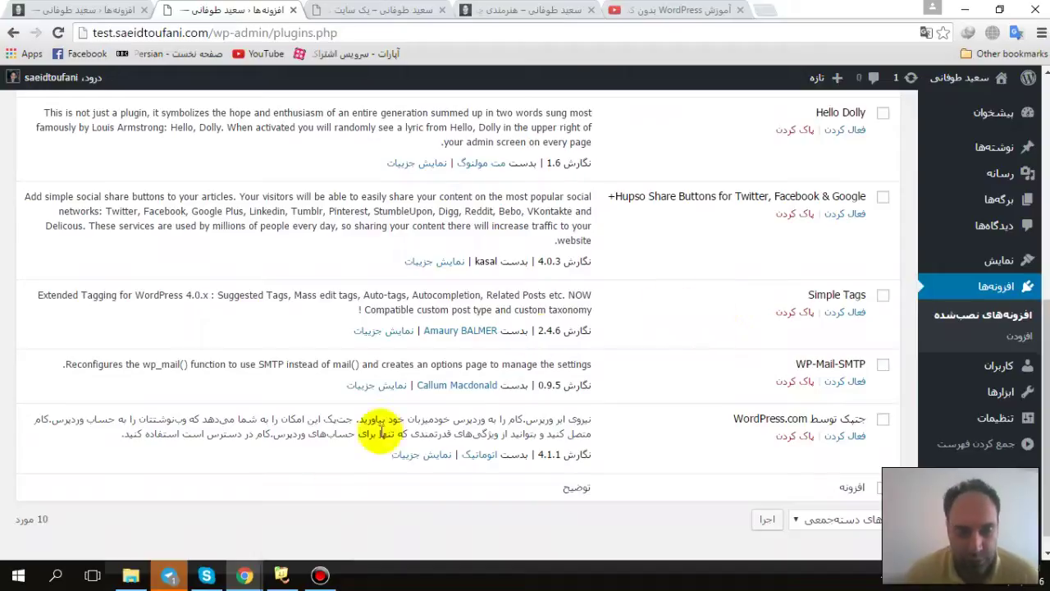
- Upload the local anarcho-notepad theme folder into the server's remote themes folder in CuteFTP
key("alt+Tab")
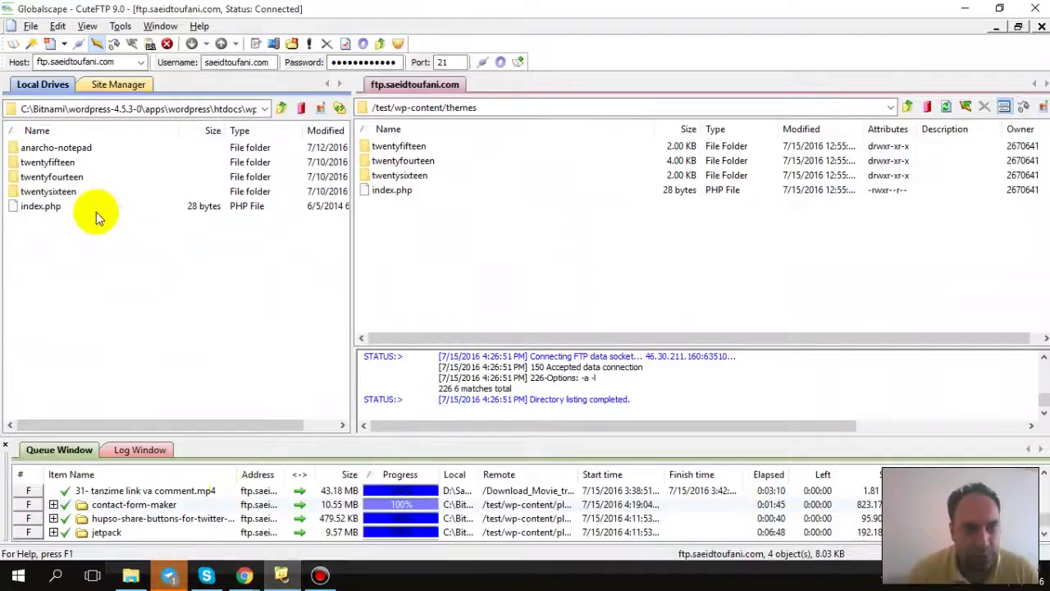
left_click_drag(41, 147, 167, 158)
left_click_drag(587, 287, 589, 284)
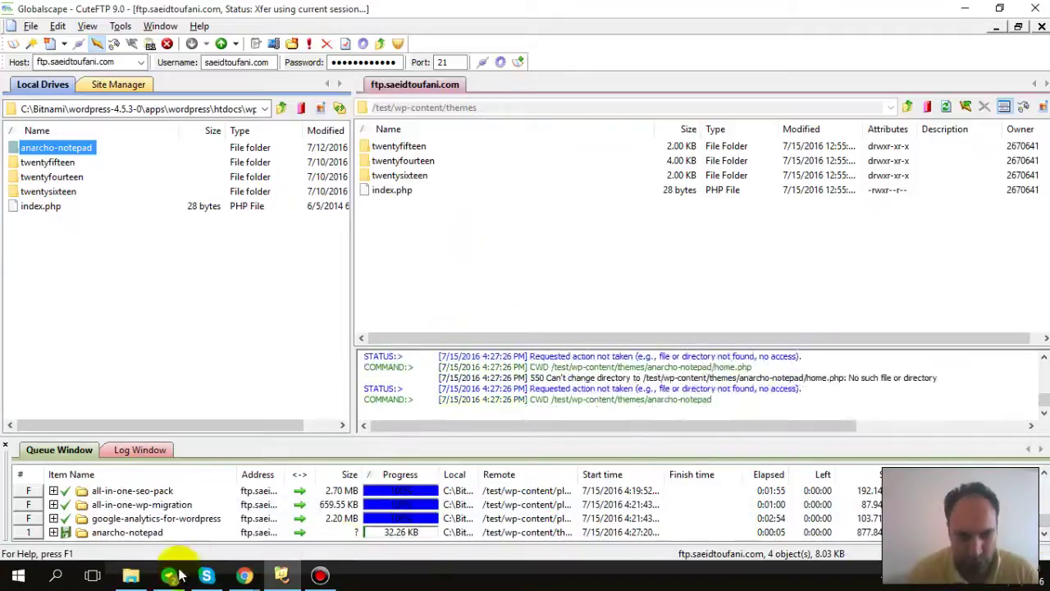
- Open the local site's Appearance > Themes page, where Anarcho Notepad is the active theme
mouse_move(243, 577)
left_click(194, 541)
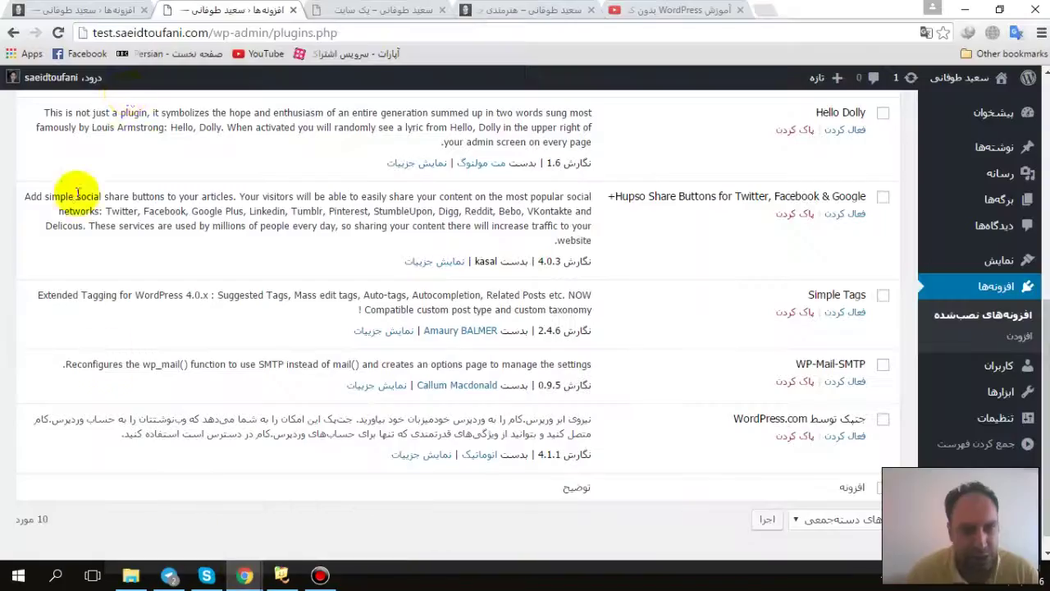
left_click(88, 11)
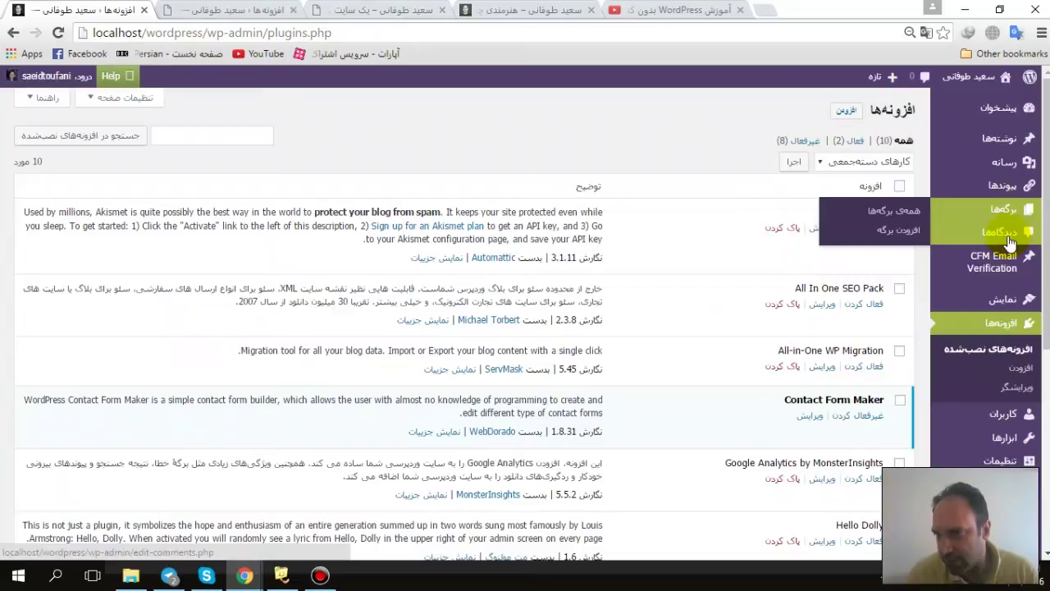
mouse_move(968, 314)
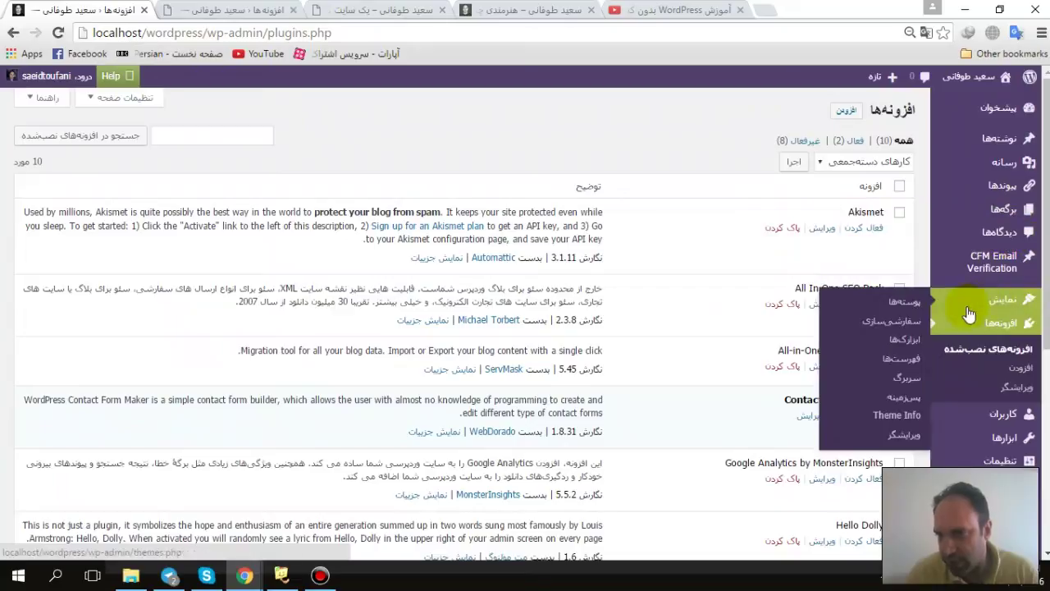
left_click(903, 304)
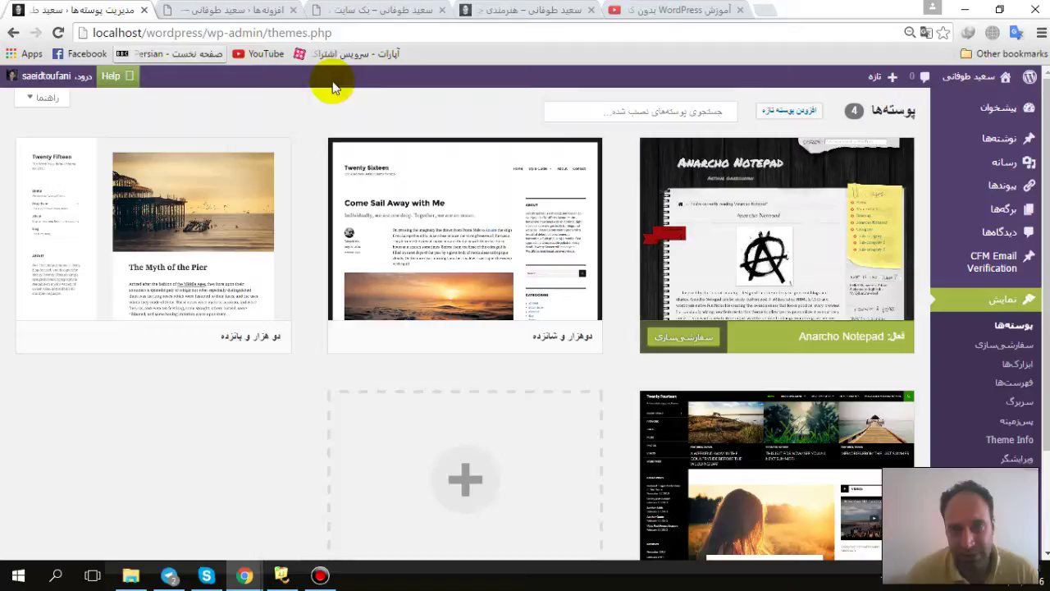
- View the localhost front page, then select the local anarcho-notepad folder in CuteFTP
left_click(483, 11)
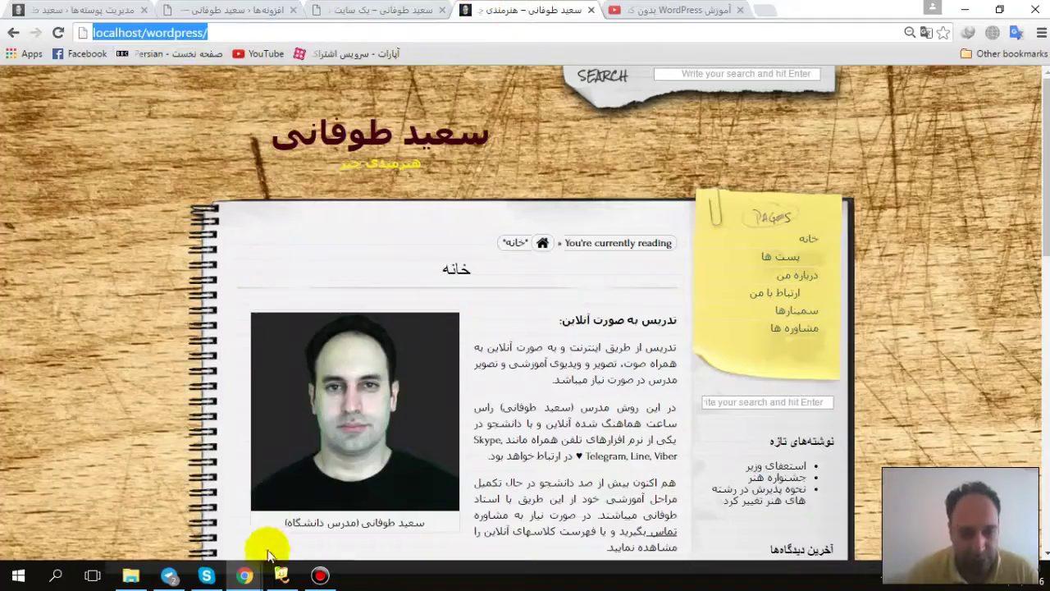
left_click(279, 577)
left_click(45, 148)
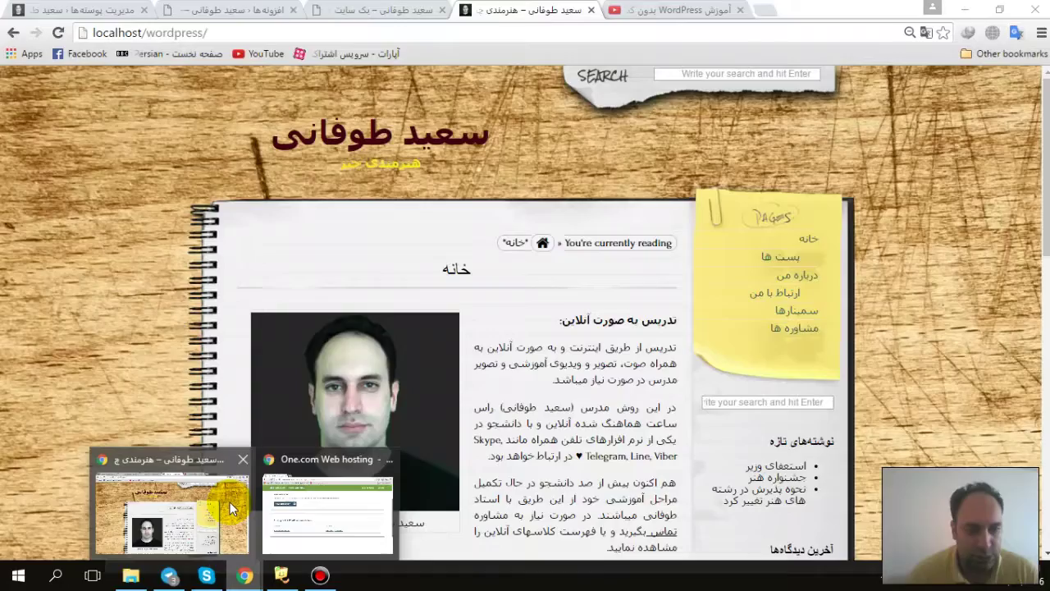
- Review the test site's Themes page showing Anarcho Notepad installed, then return to CuteFTP
left_click(230, 502)
left_click(232, 14)
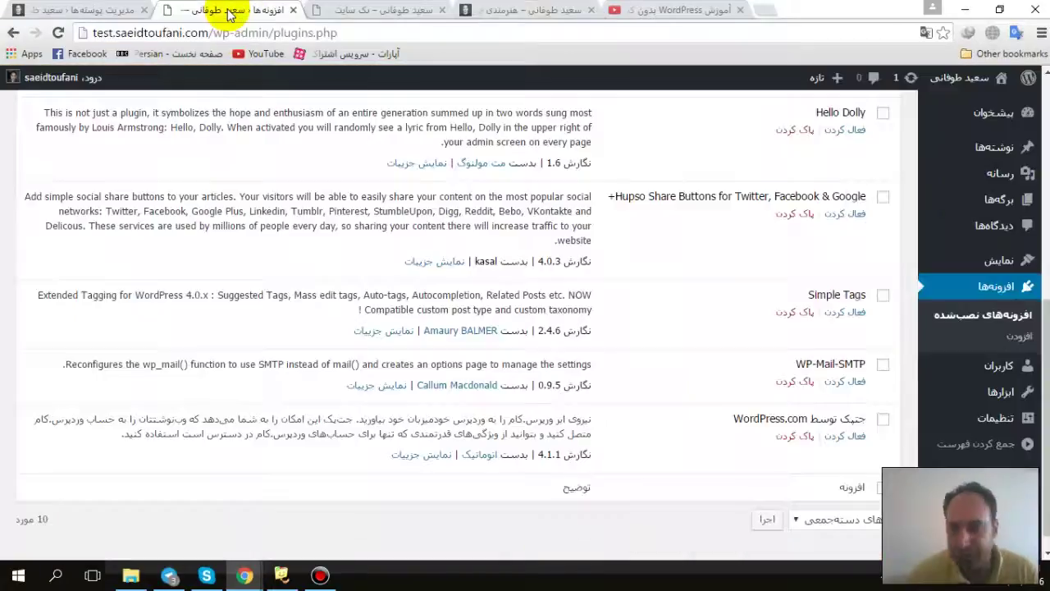
mouse_move(984, 262)
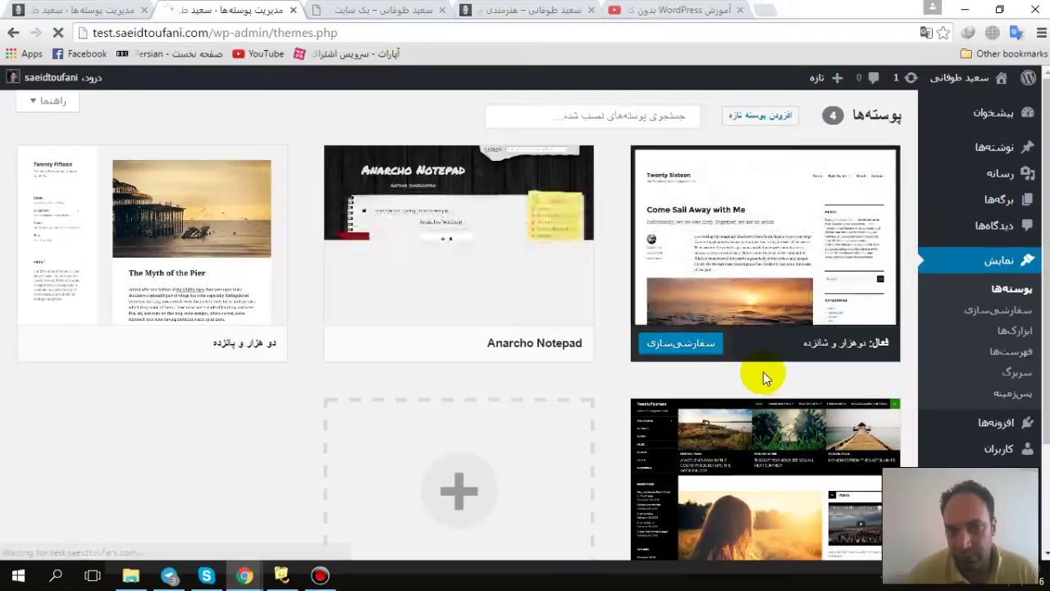
mouse_move(428, 247)
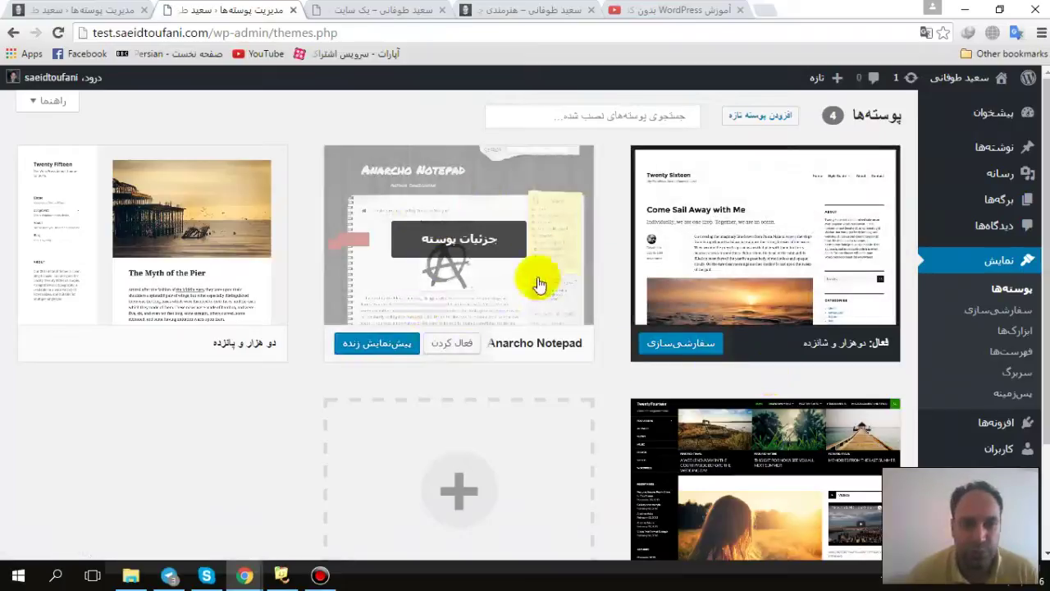
left_click(503, 429)
mouse_move(457, 353)
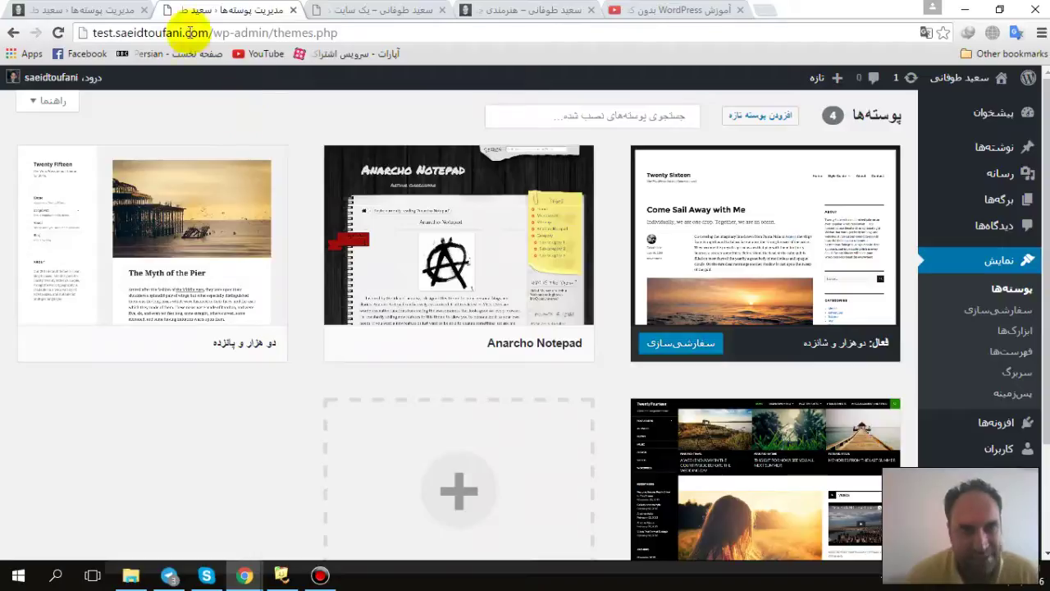
left_click(283, 574)
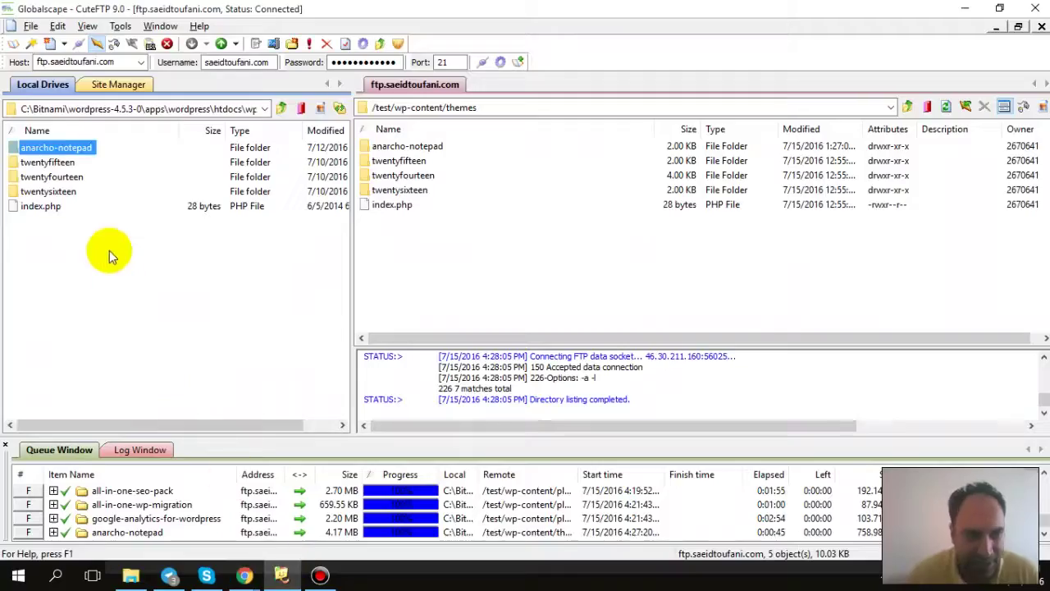
- Go up to wp-content in both panes and upload the local uploads folder (1.58 MB) to /test/wp-content
left_click(281, 109)
left_click(908, 106)
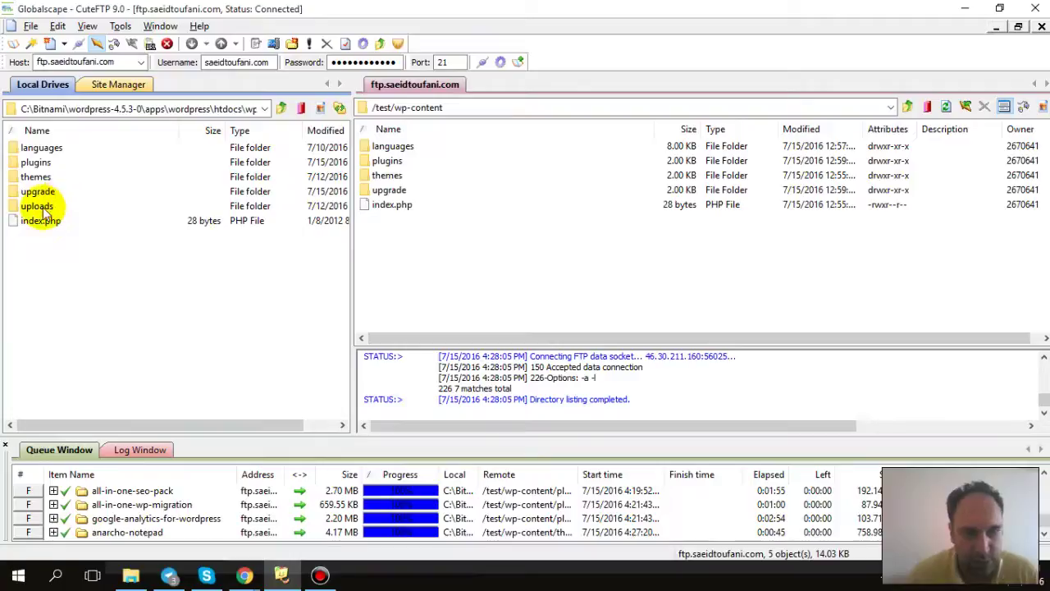
left_click_drag(37, 213, 490, 265)
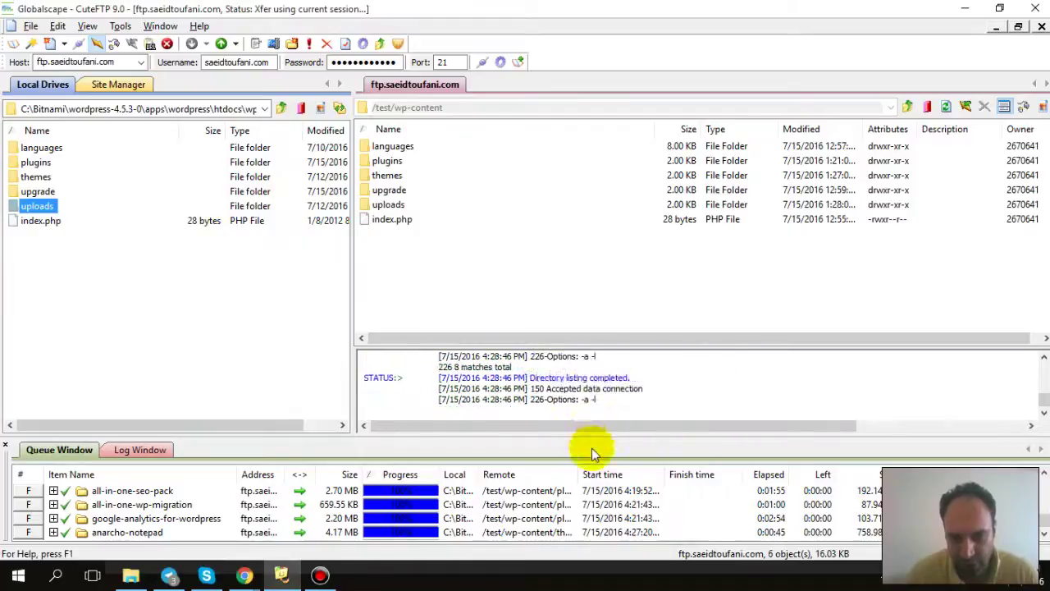
left_click_drag(593, 436, 585, 382)
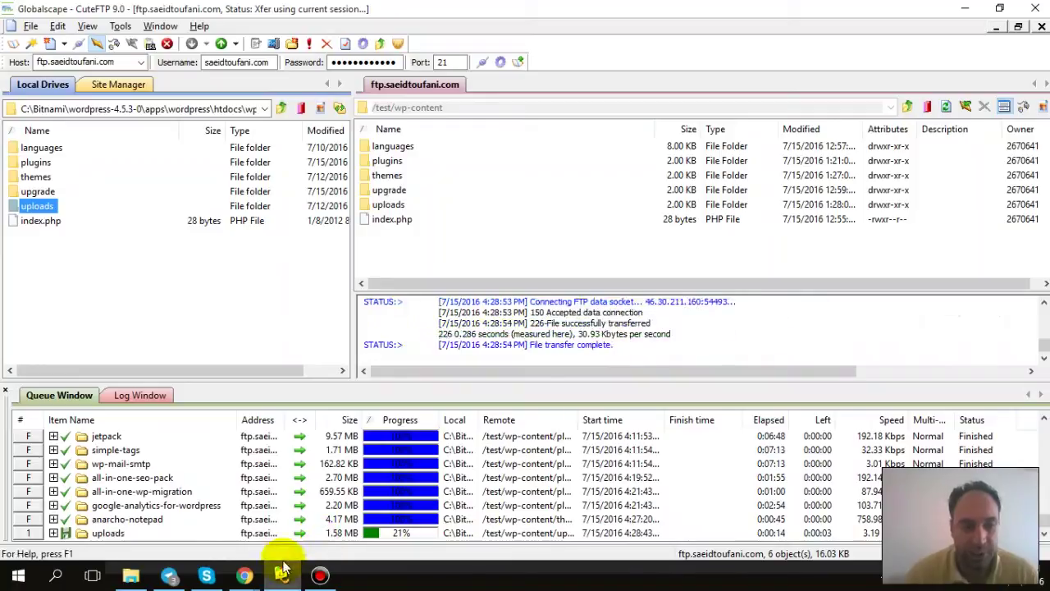
mouse_move(281, 563)
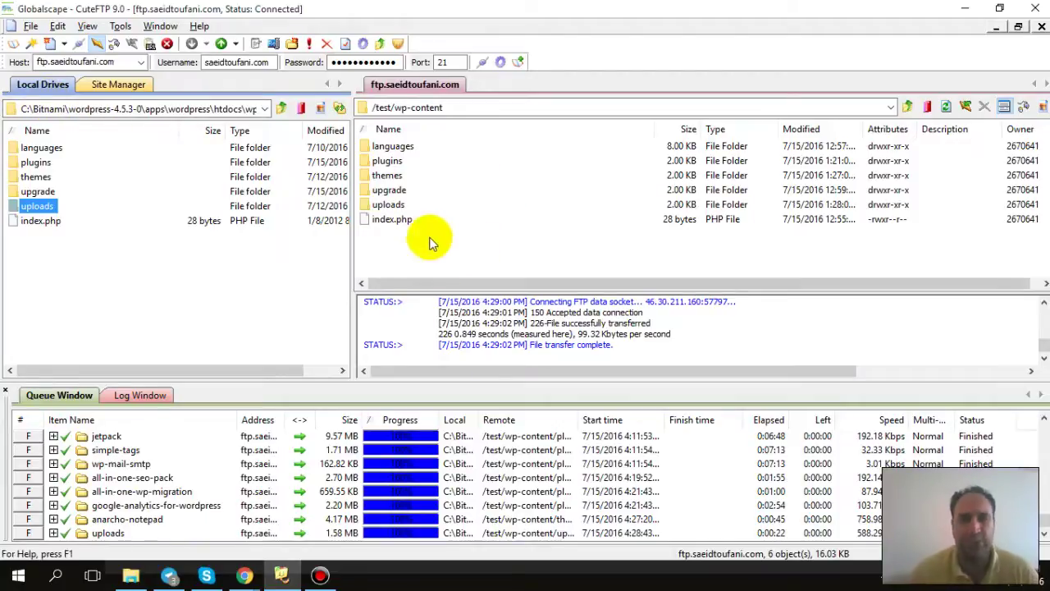
- Open the test site's Media library and confirm it has no files
mouse_move(246, 575)
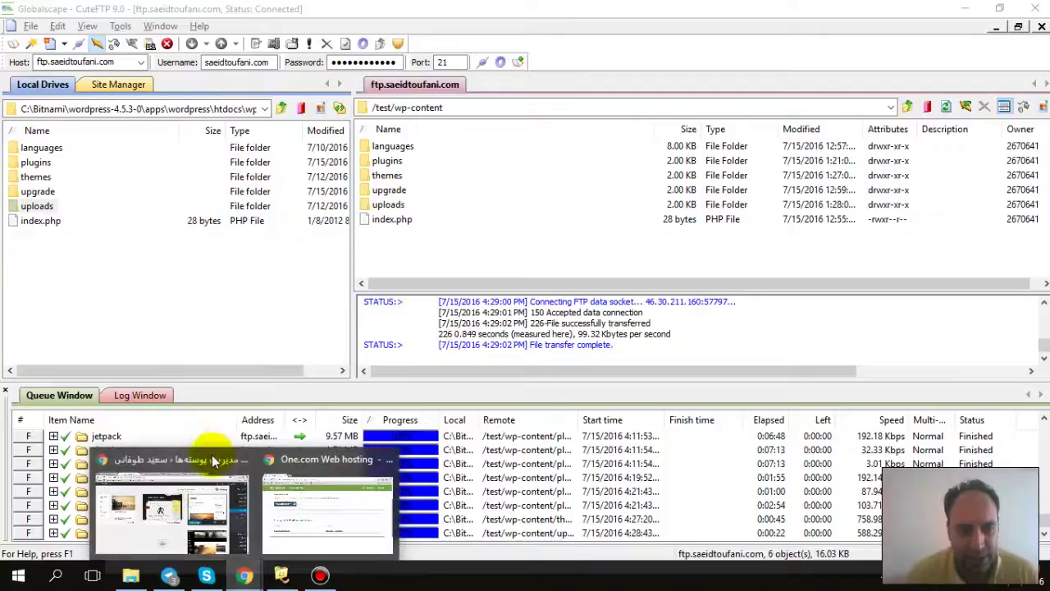
left_click(195, 452)
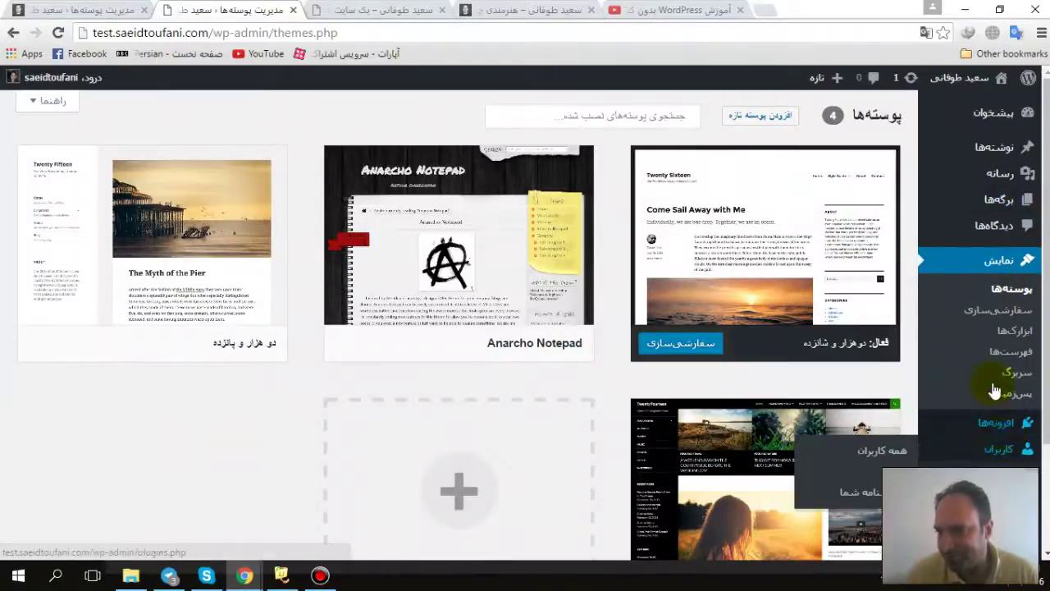
left_click(990, 184)
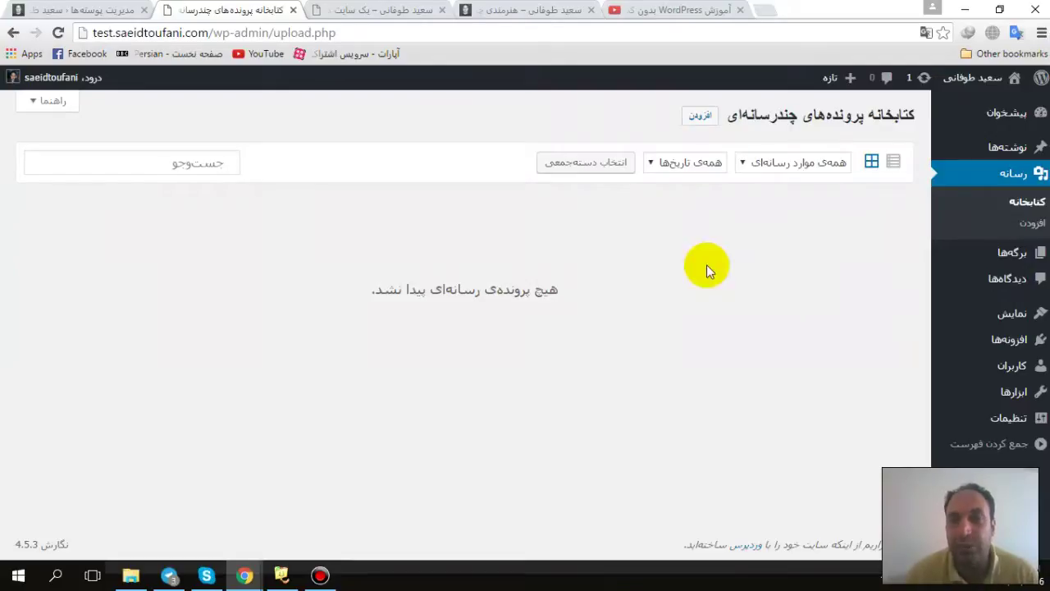
- Switch to the localhost admin and open its Tools > Export page
left_click(49, 8)
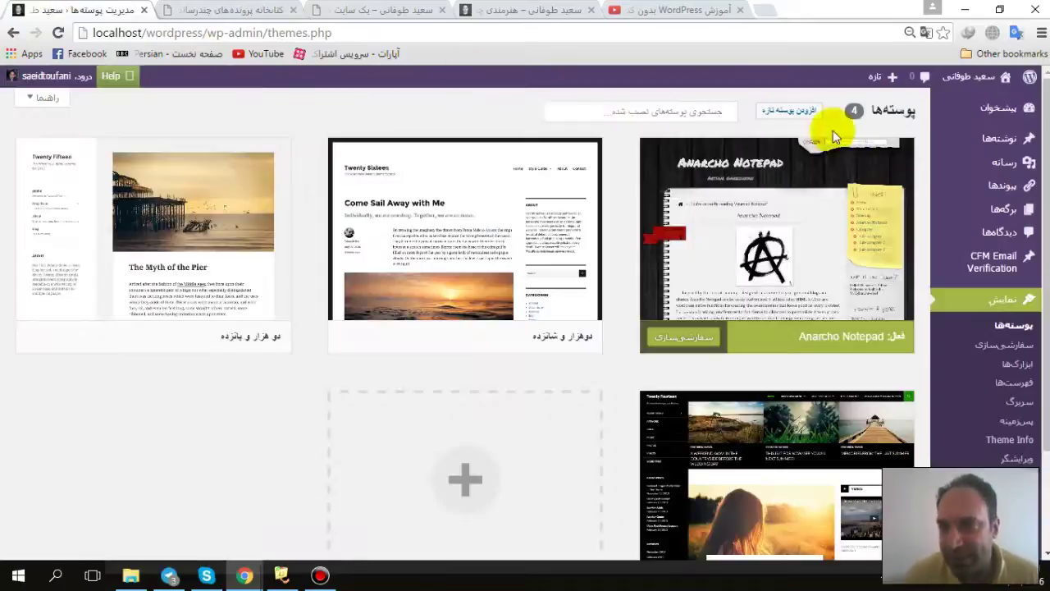
mouse_move(982, 260)
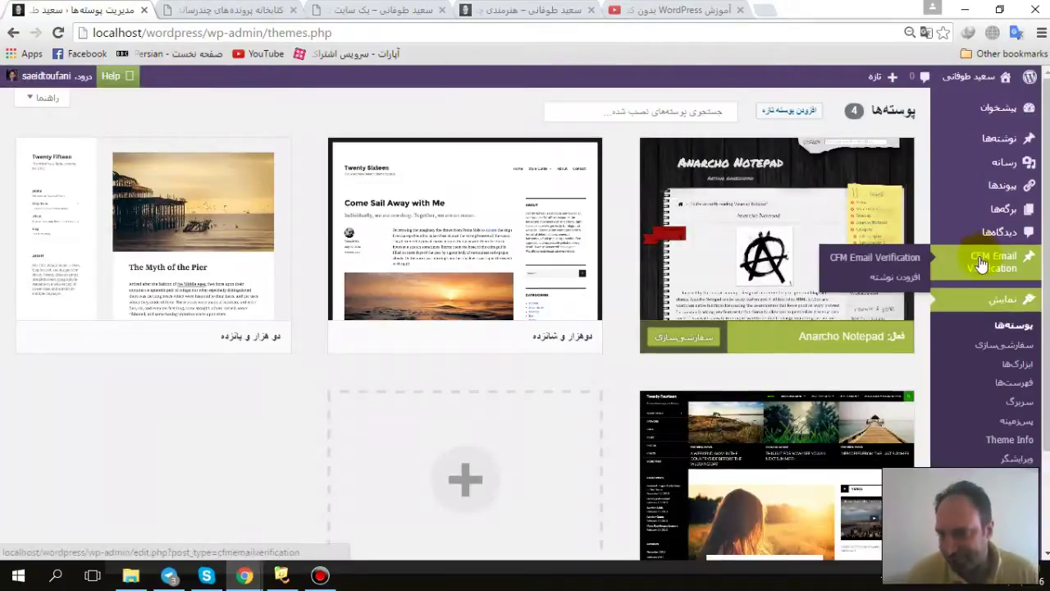
scroll(982, 260, "down", 3)
left_click(999, 10)
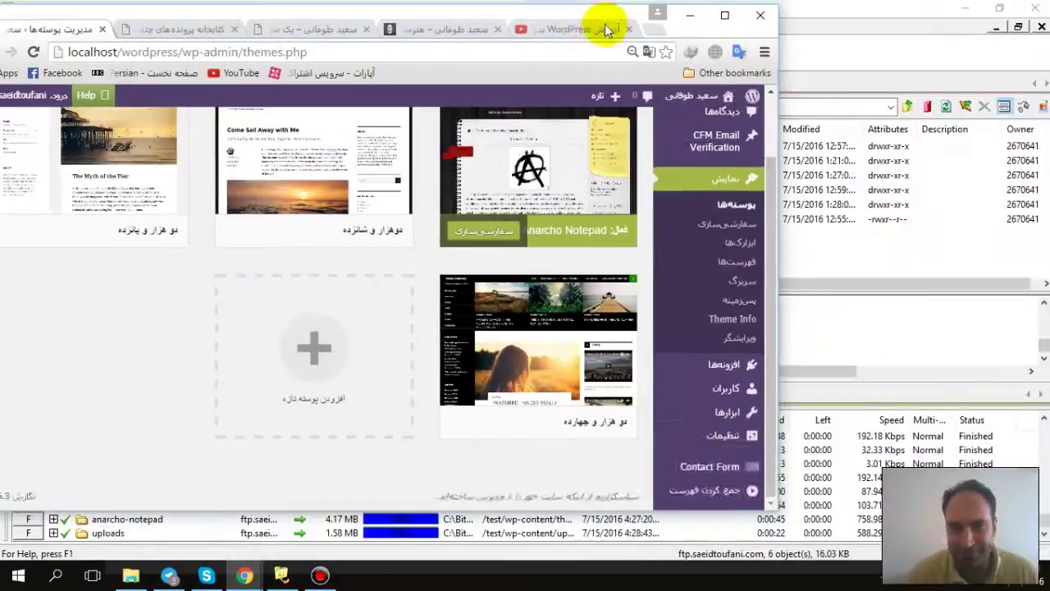
left_click_drag(574, 19, 568, 19)
scroll(656, 304, "down", 2)
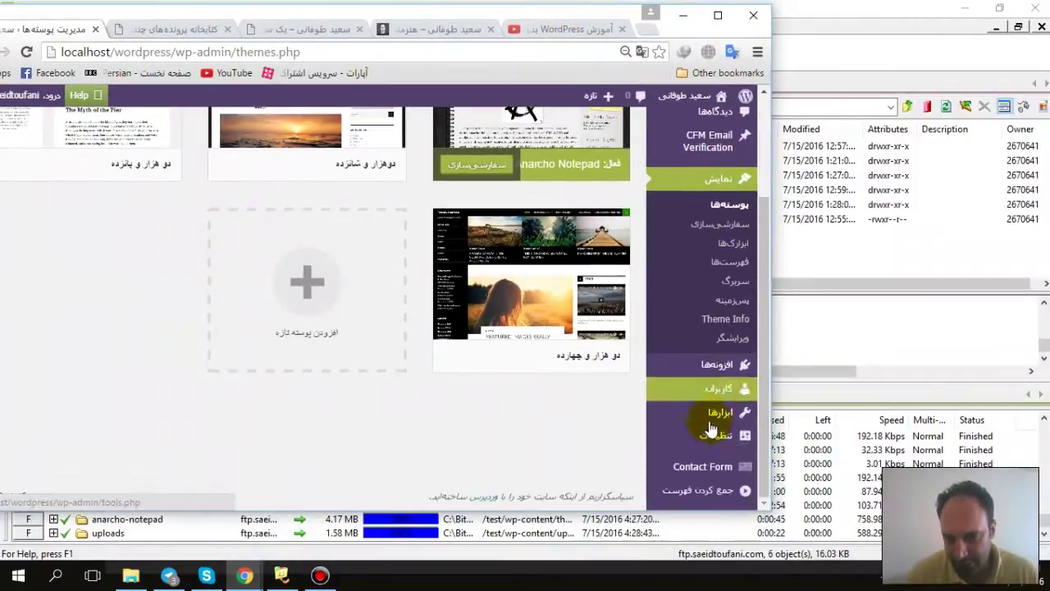
mouse_move(714, 420)
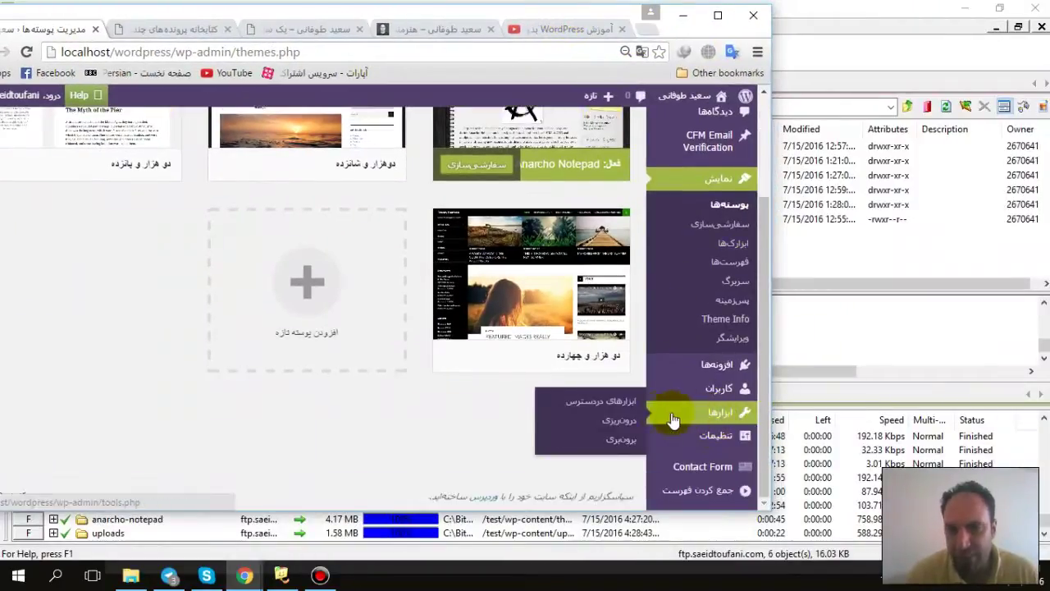
left_click(629, 442)
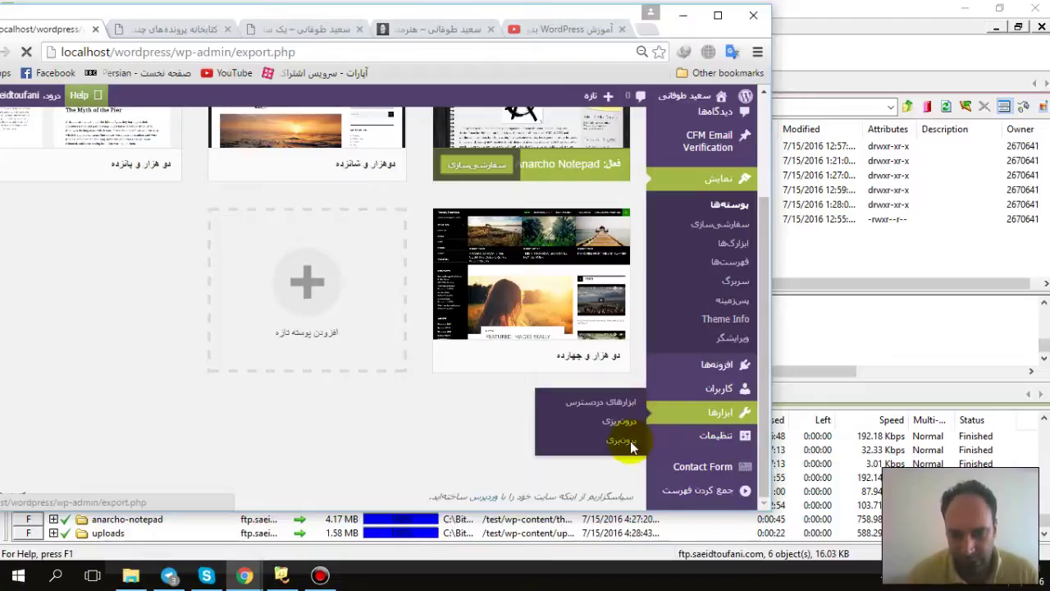
- Download the All content export file wordpress.2016-07-15.xml and show it in its folder
left_click(718, 15)
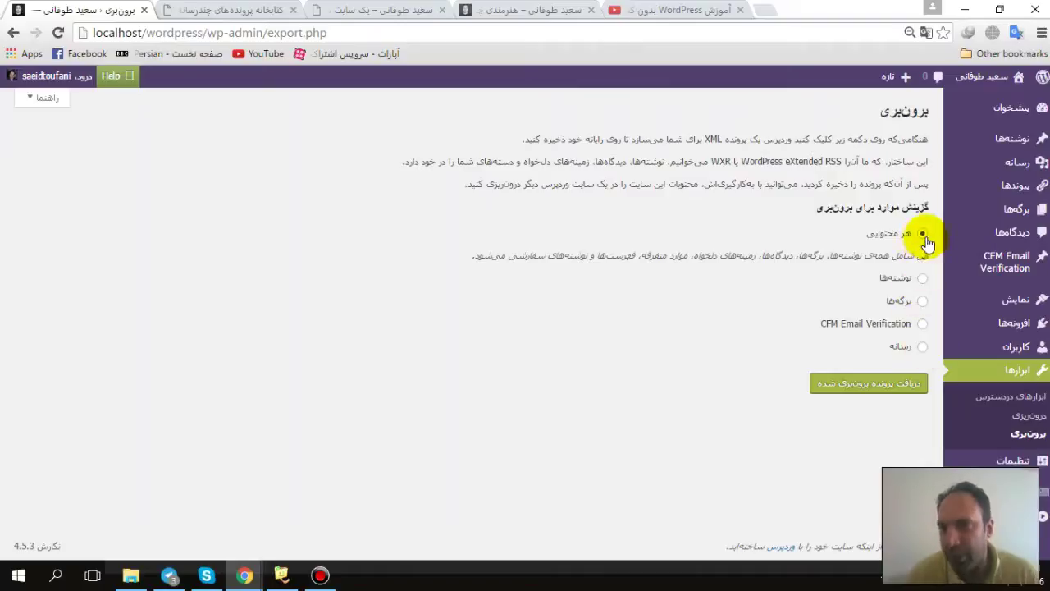
left_click(869, 386)
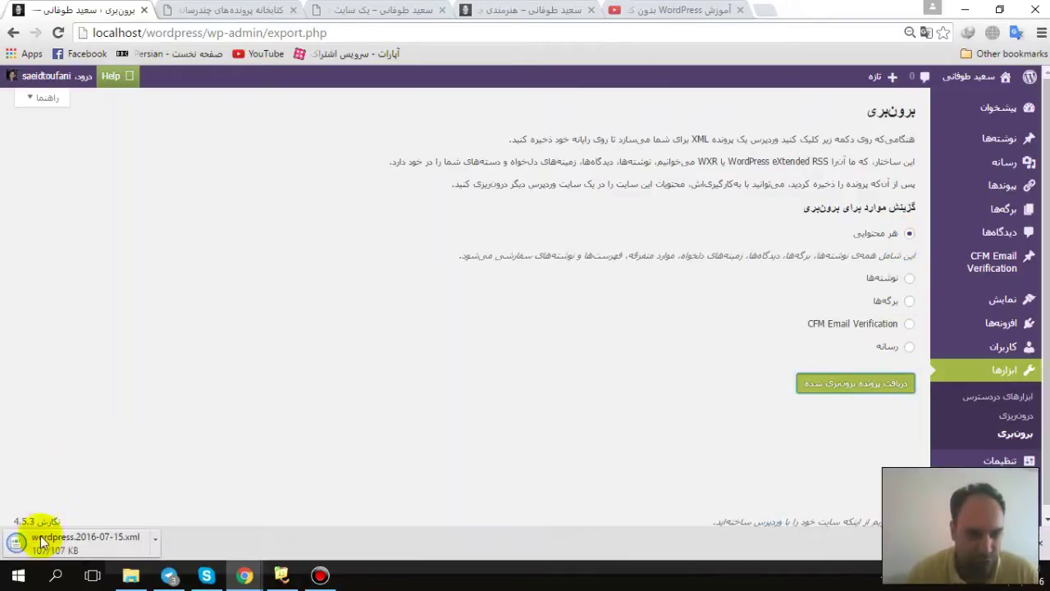
left_click(155, 543)
left_click(186, 493)
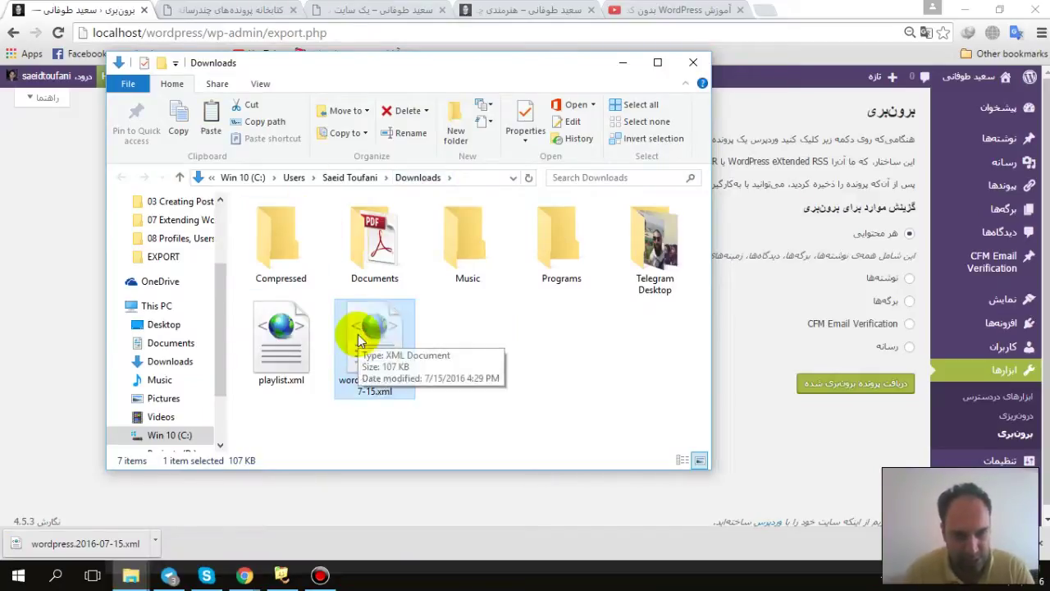
- Paste wordpress.2016-07-15.xml onto the Desktop and return to Chrome
left_click(183, 326)
scroll(449, 369, "down", 8)
key("ctrl+v")
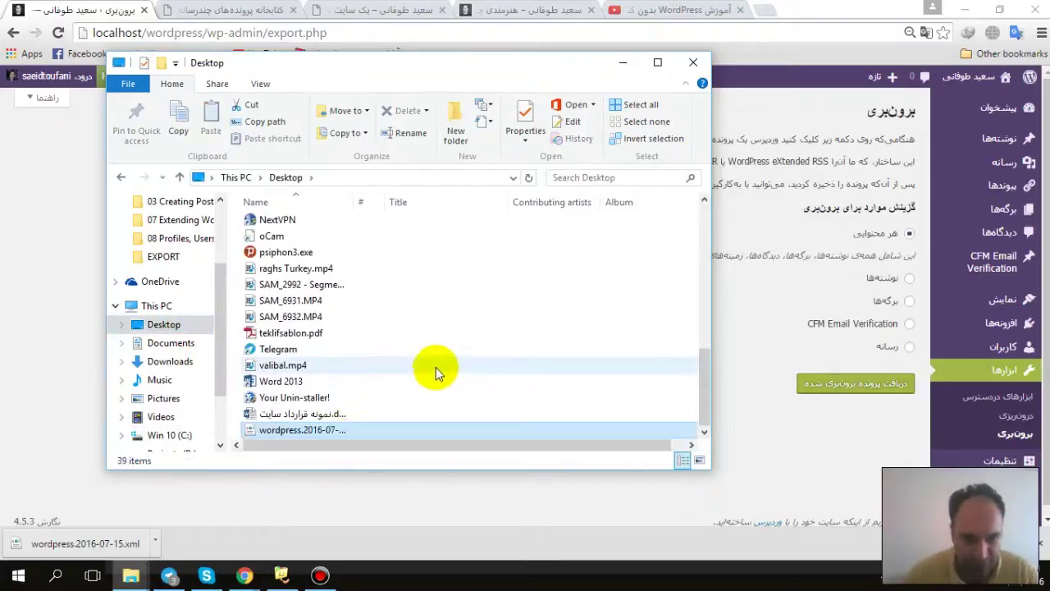
left_click(205, 7)
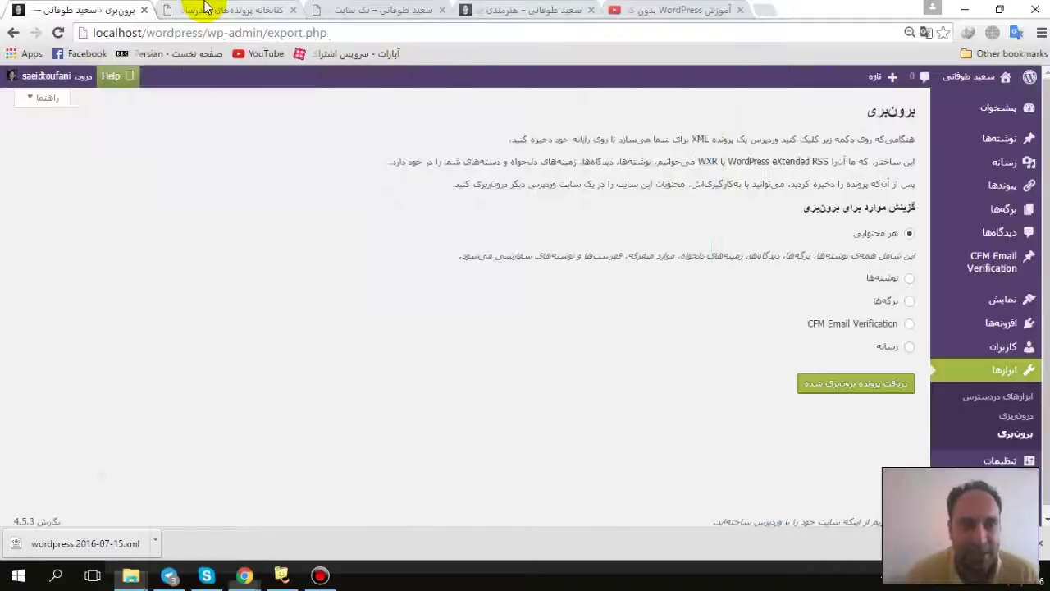
- Go to the test site's Tools > Import page
left_click(205, 6)
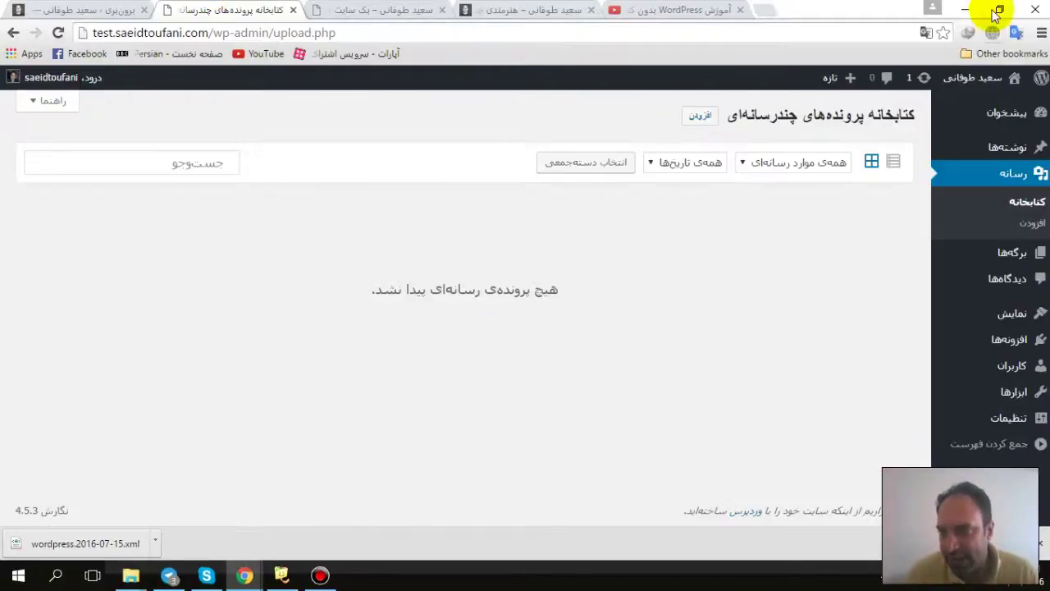
left_click(999, 9)
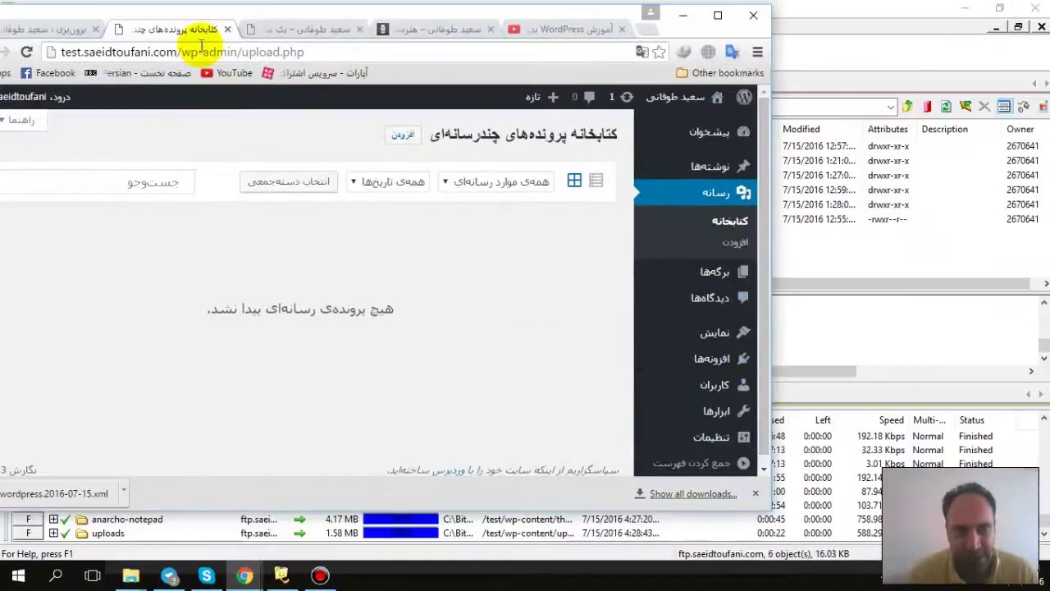
scroll(720, 382, "down", 1)
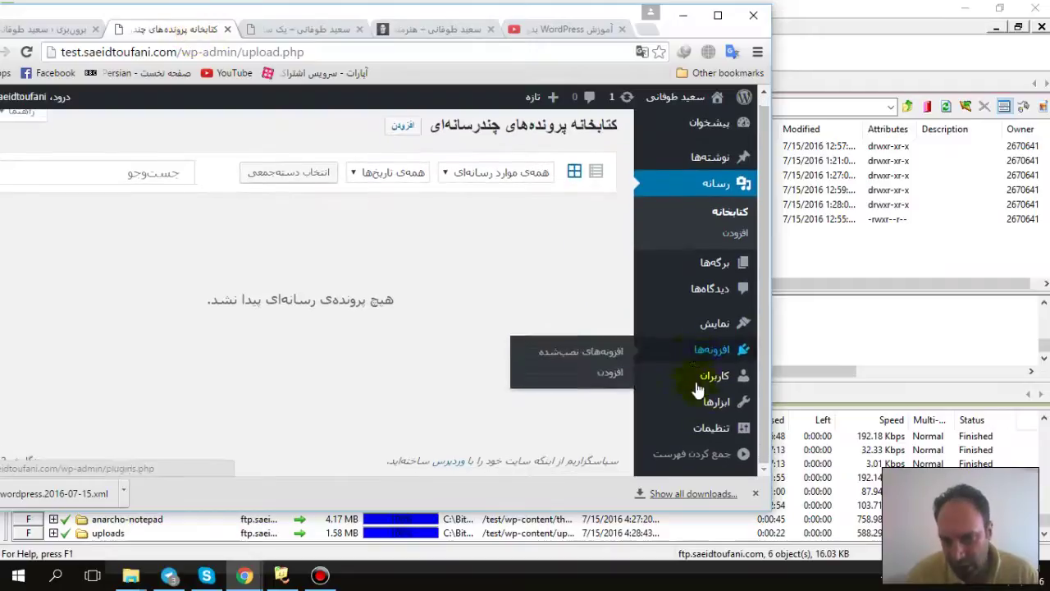
mouse_move(698, 406)
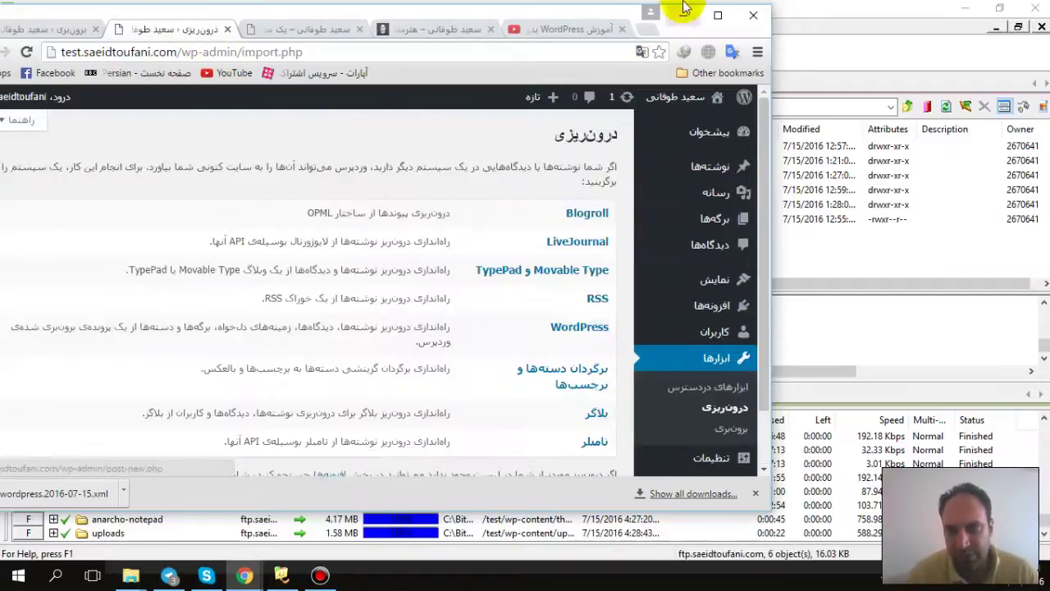
left_click(718, 15)
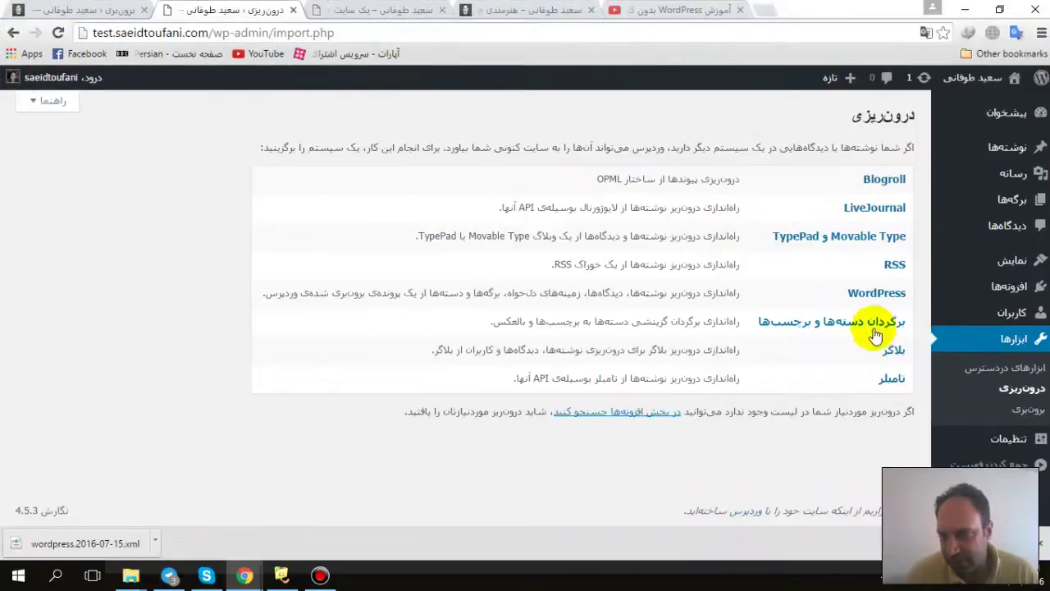
- Open the WordPress Importer 0.6.1 details and choose Install Now
left_click(882, 293)
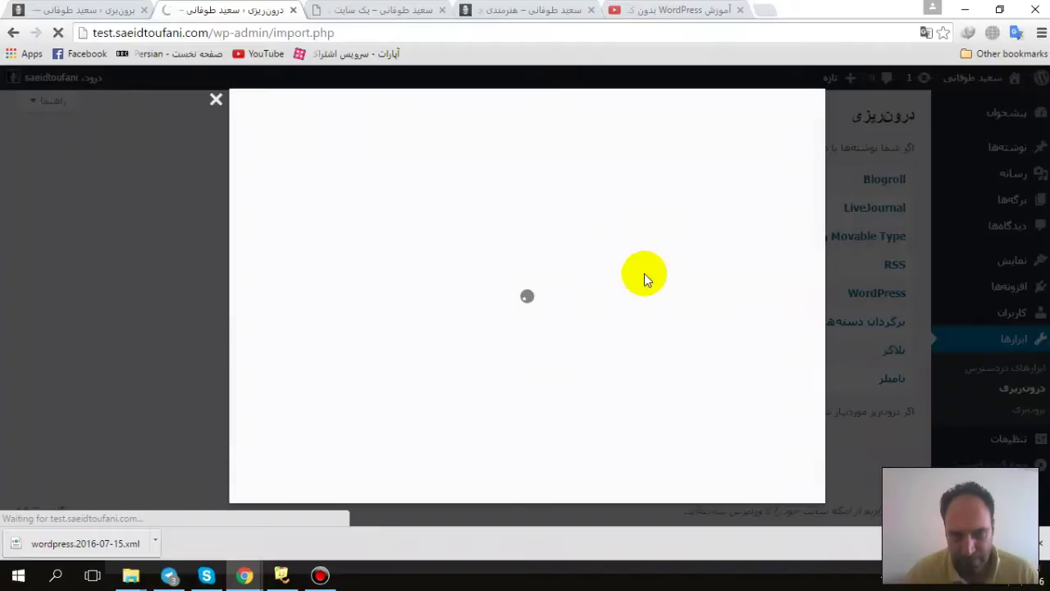
scroll(463, 299, "down", 3)
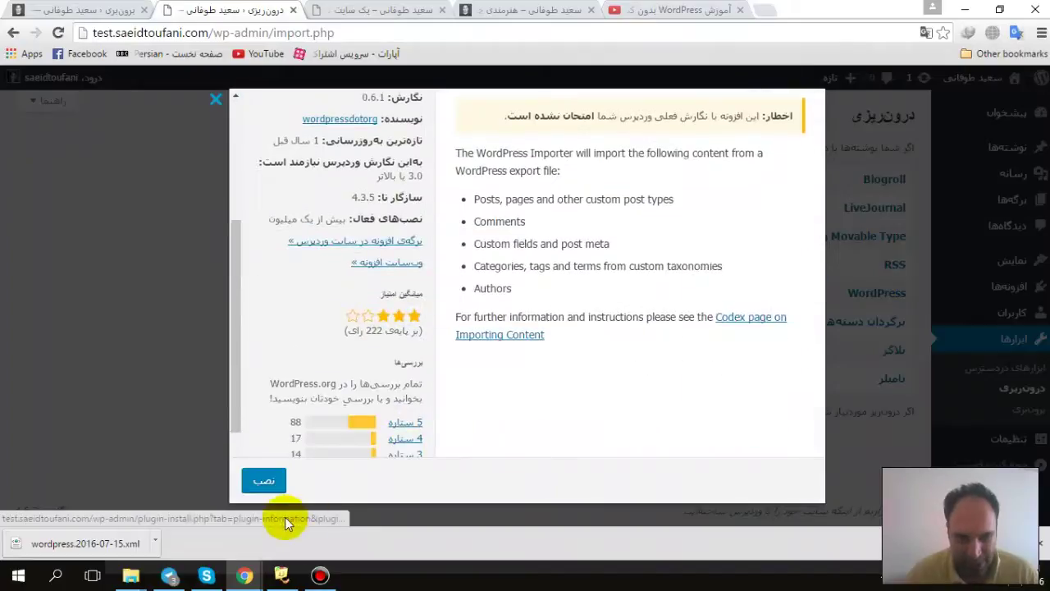
left_click(258, 479)
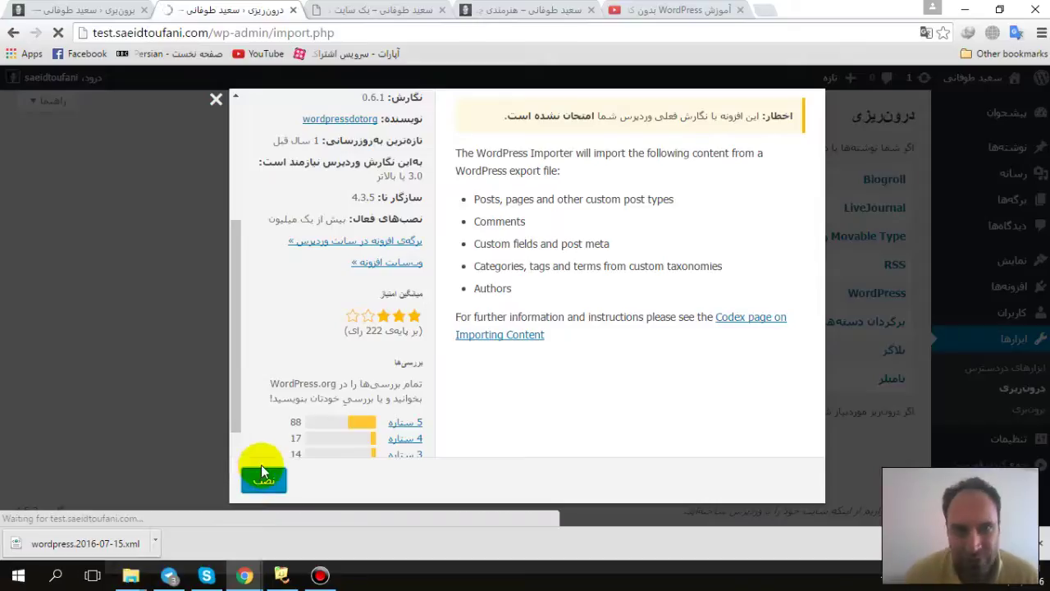
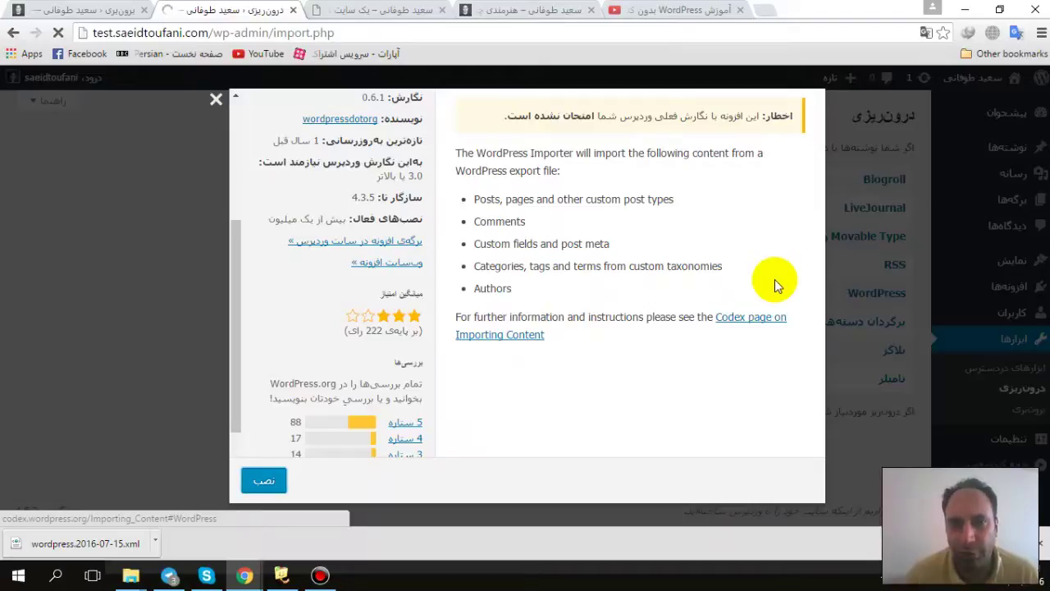
- Install WordPress Importer 0.6.1 and read the log reporting that its folder already exists
left_click(333, 573)
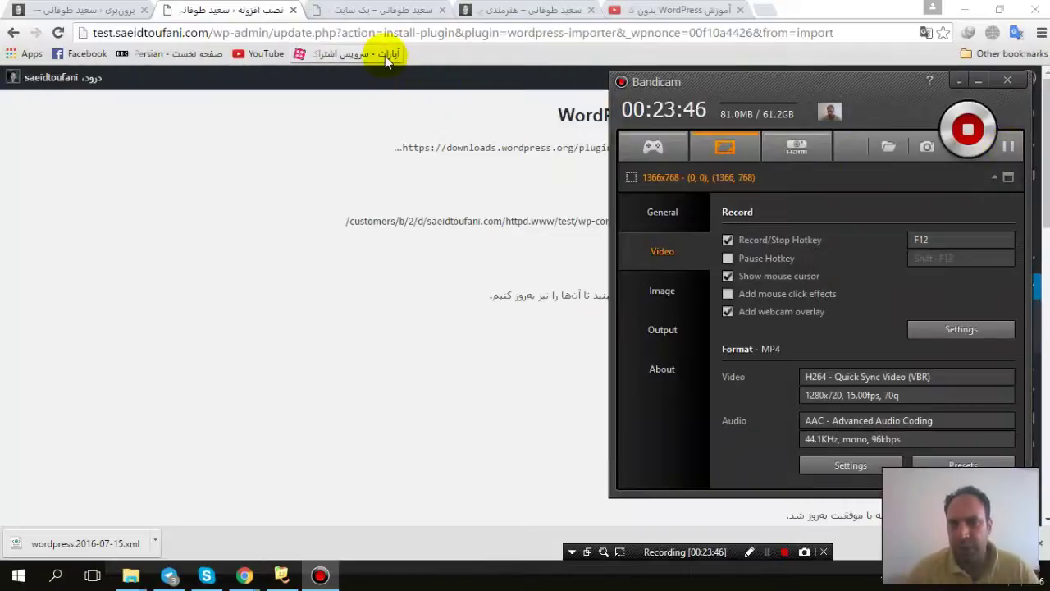
left_click(267, 16)
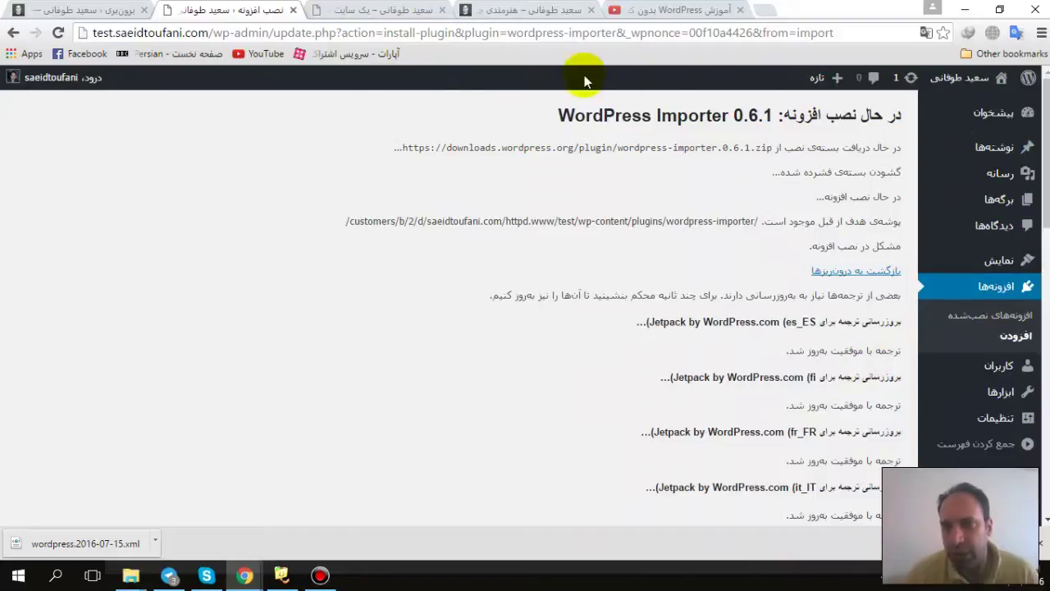
scroll(769, 145, "down", 5)
scroll(771, 153, "down", 10)
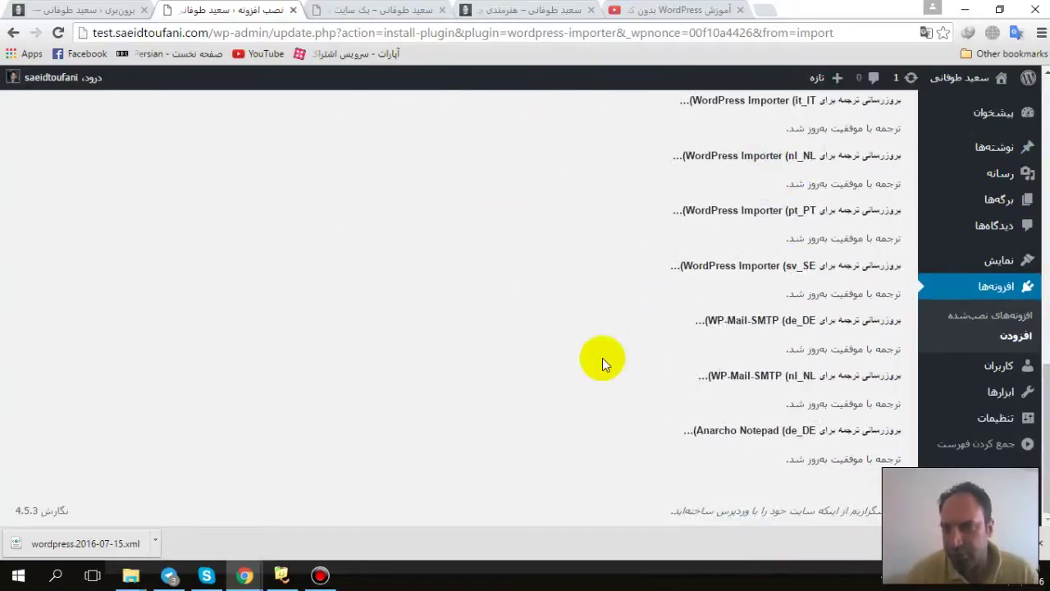
- Minimize and restore the browser, then switch to the site's front-page tab
left_click(999, 10)
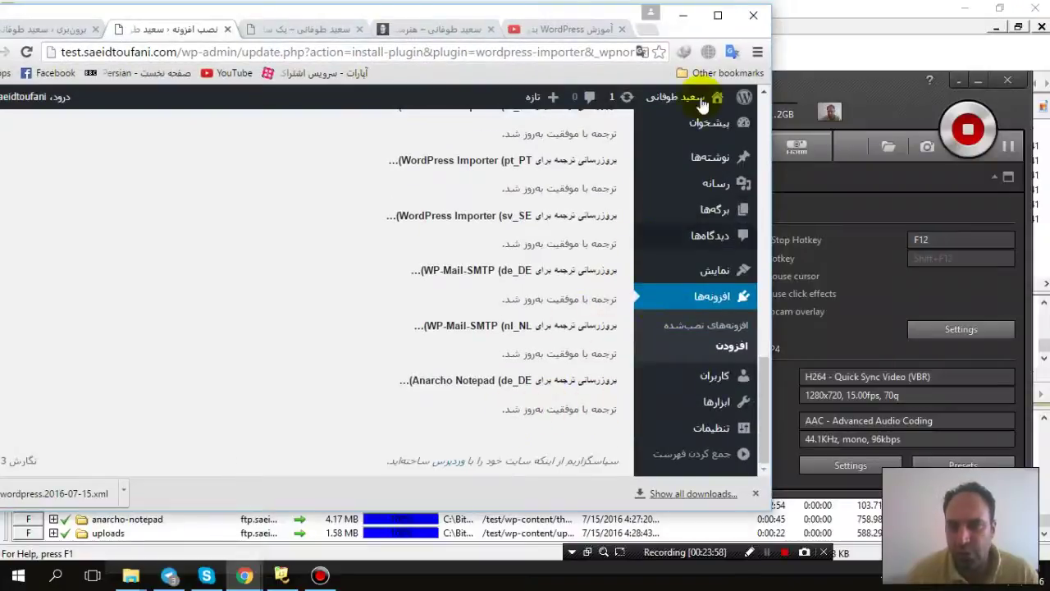
left_click(717, 15)
scroll(599, 345, "up", 5)
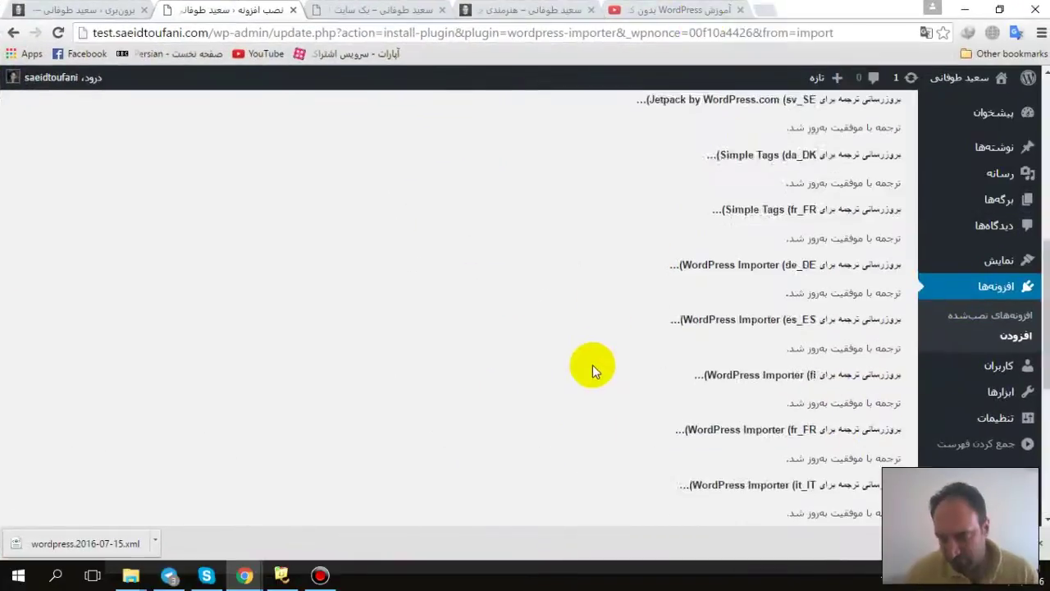
scroll(590, 366, "up", 10)
left_click(374, 11)
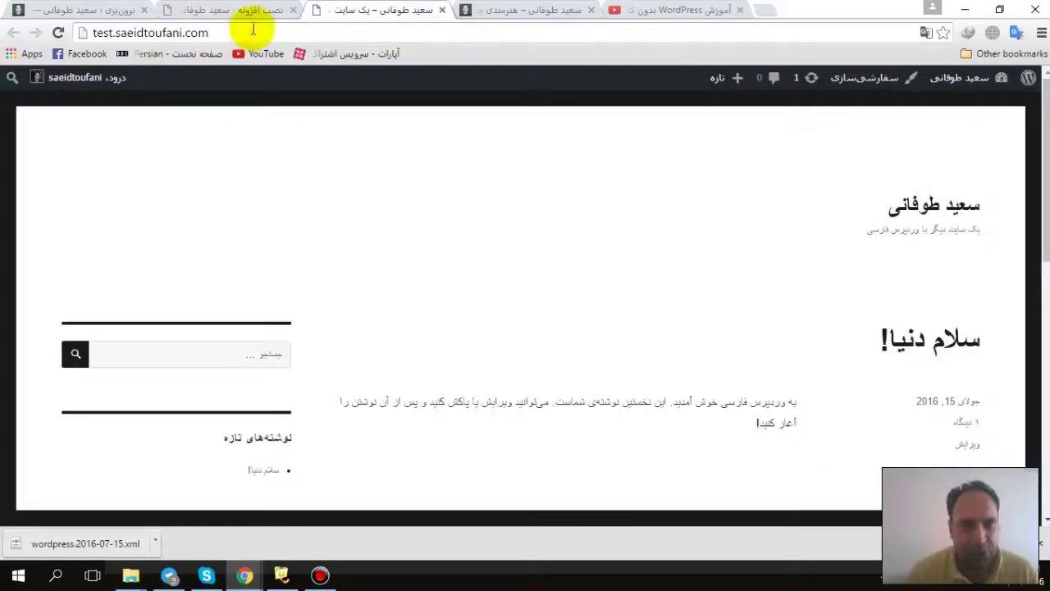
- Reload the site's front page and scroll through it
left_click(59, 33)
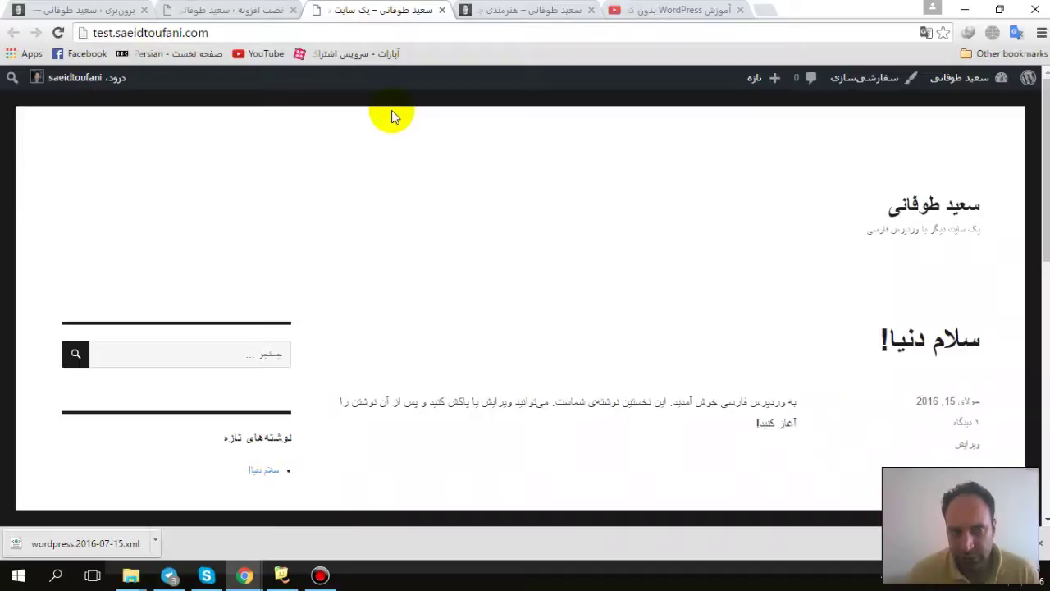
scroll(692, 205, "down", 8)
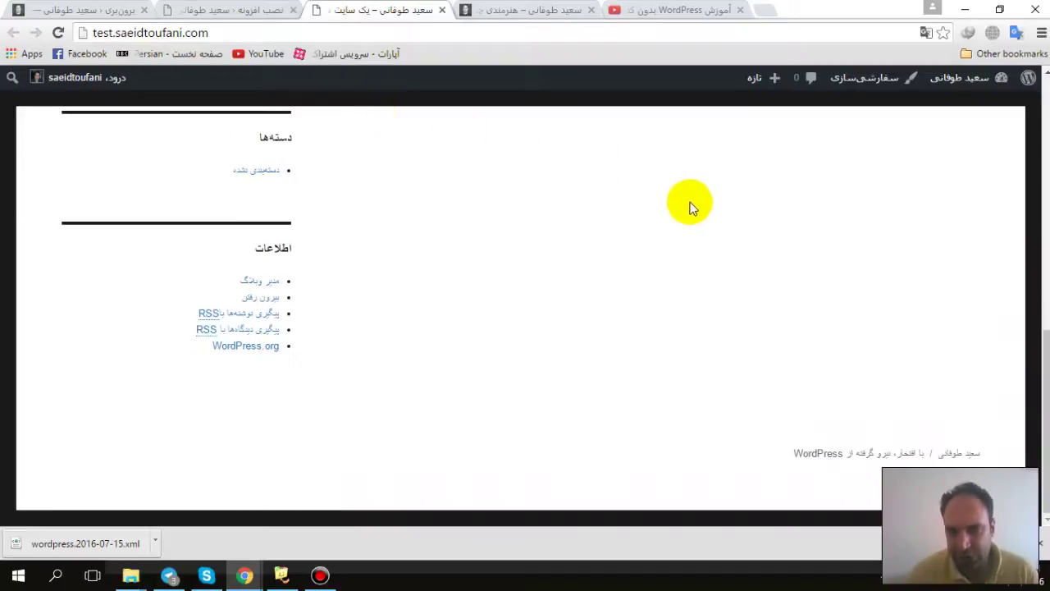
scroll(684, 214, "up", 5)
scroll(678, 220, "up", 3)
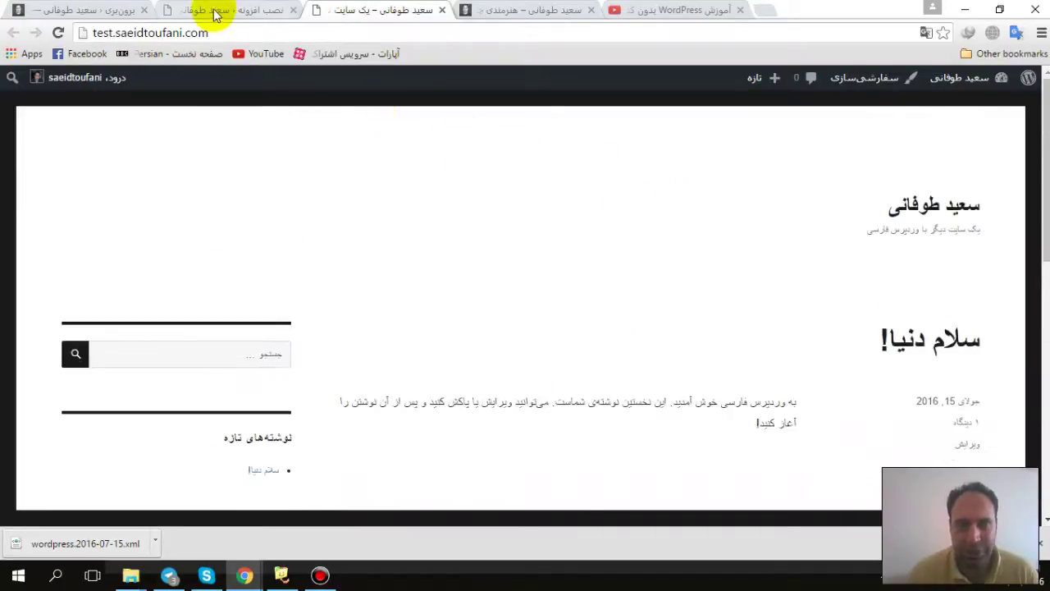
- From the importer install log, go back to the list of importers
left_click(217, 12)
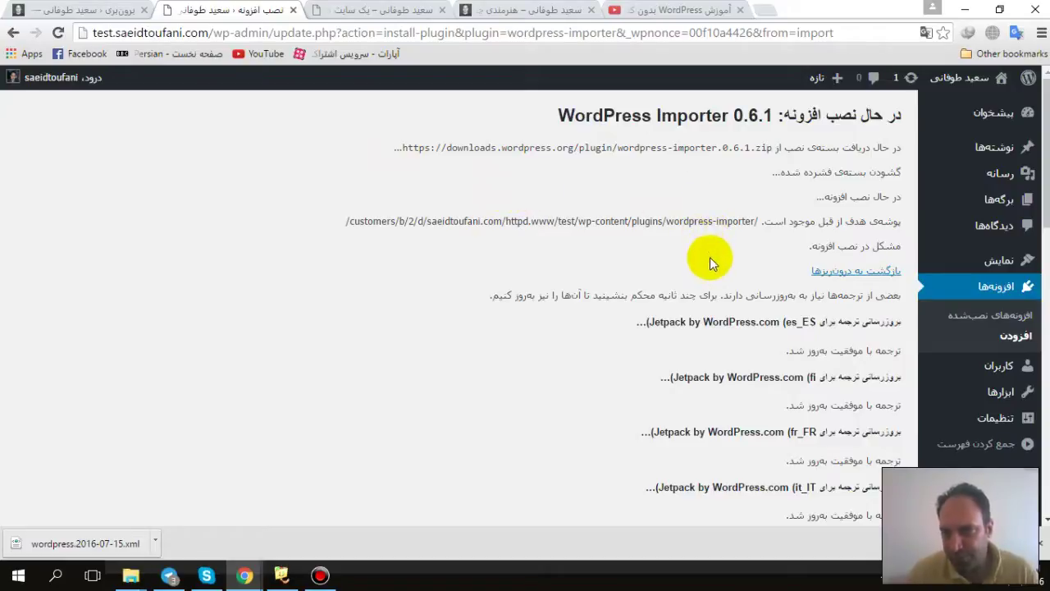
scroll(710, 261, "down", 10)
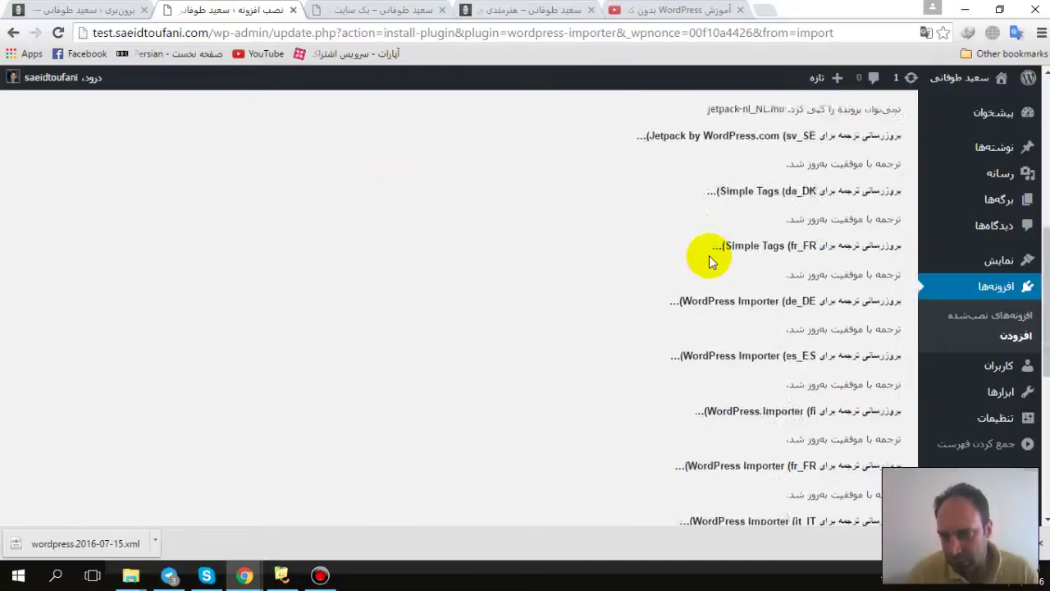
scroll(710, 261, "up", 10)
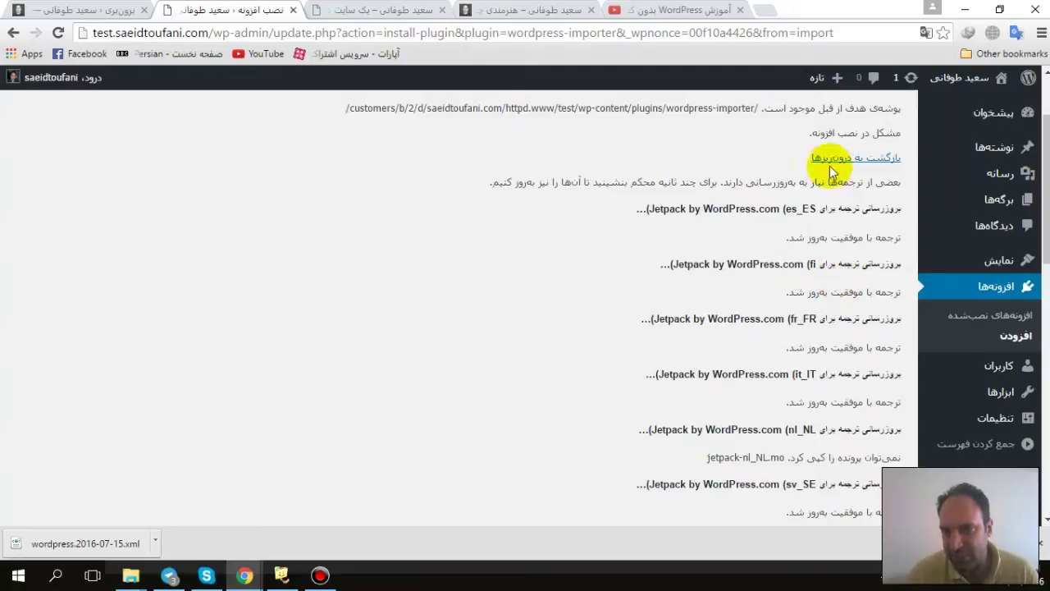
left_click(837, 158)
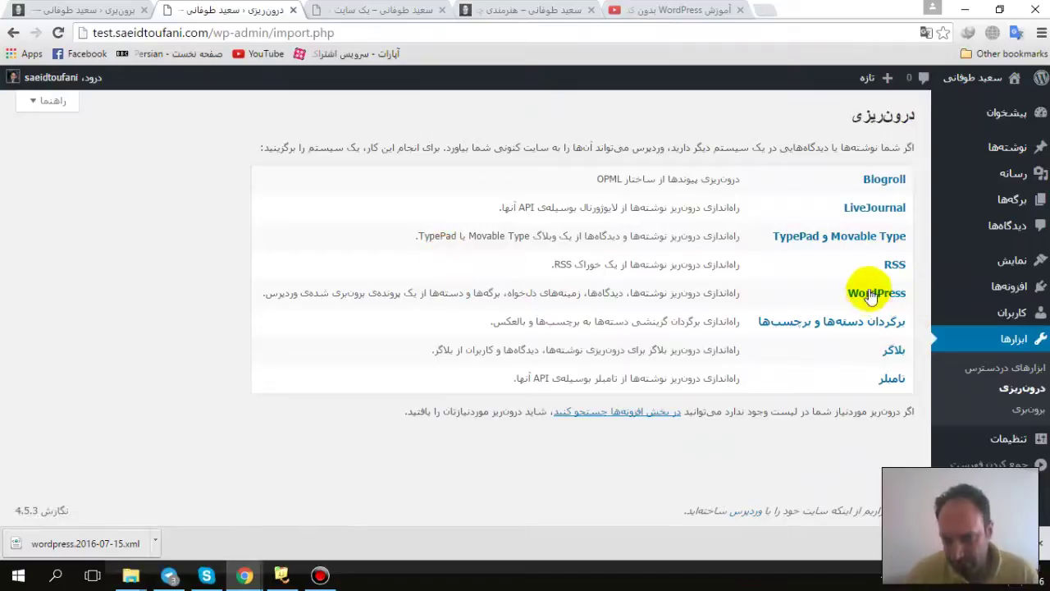
- Upload wordpress.2016-07-15.xml from the Desktop through the WordPress importer
left_click(866, 295)
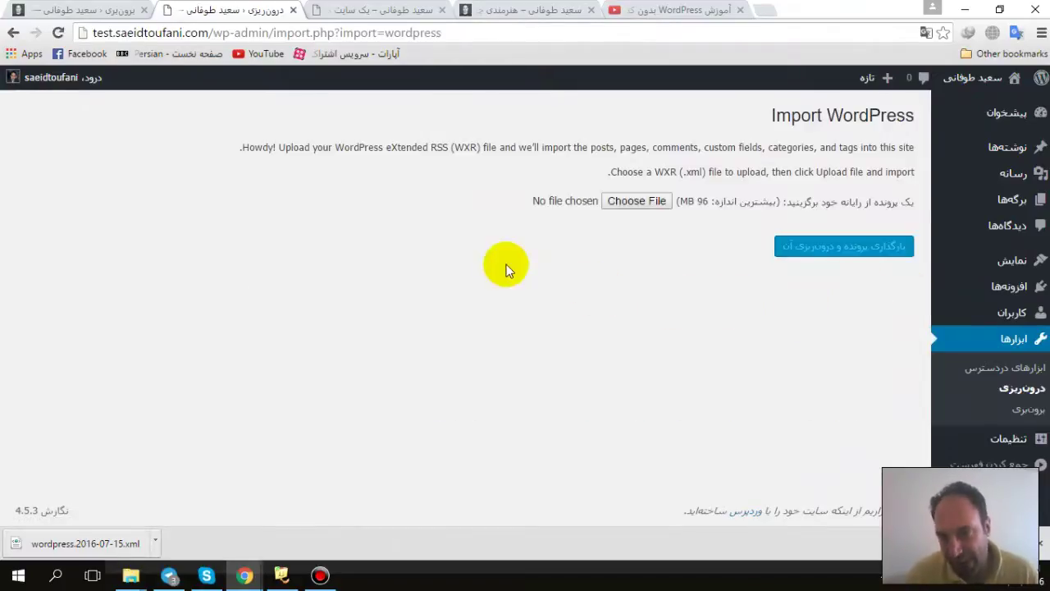
left_click(630, 203)
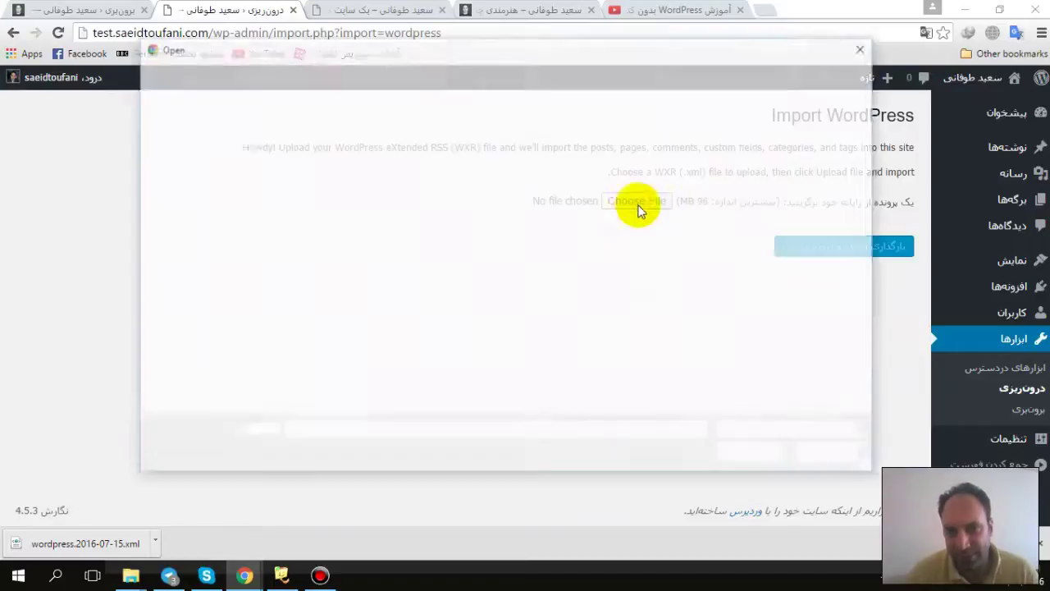
left_click(194, 225)
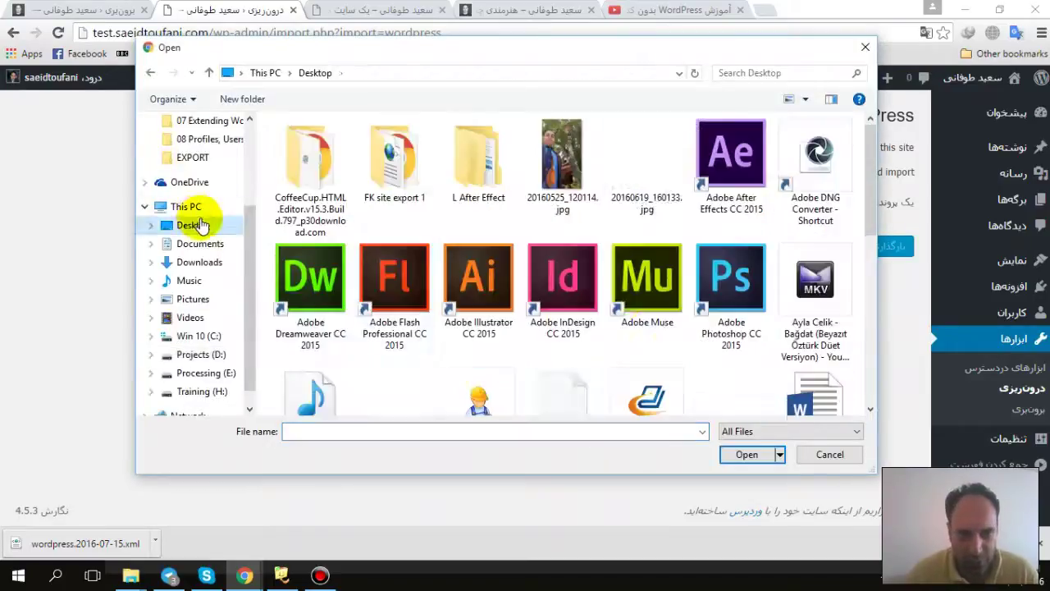
left_click_drag(869, 232, 872, 384)
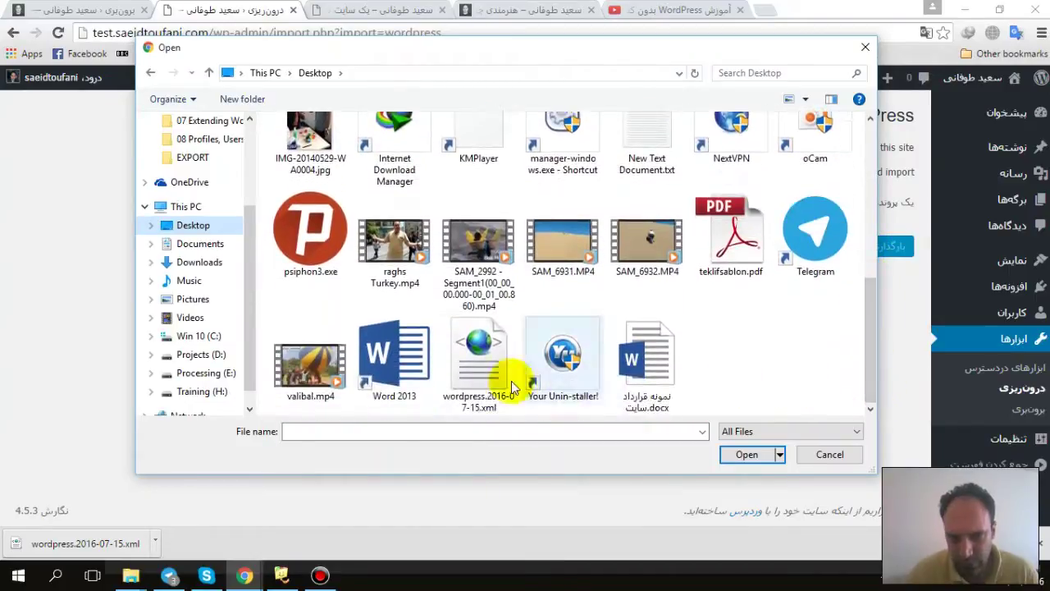
left_click(473, 368)
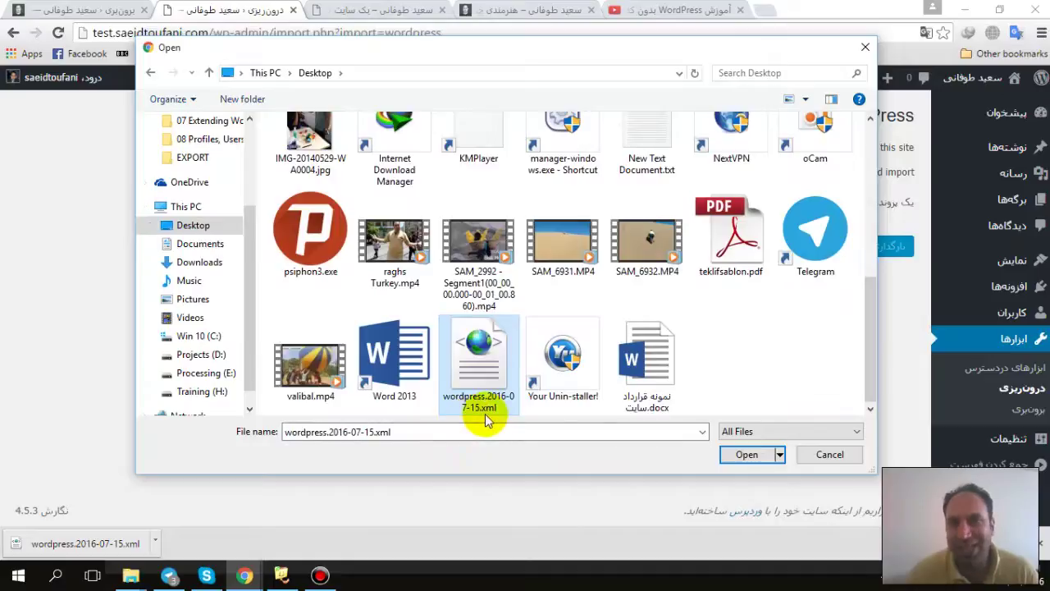
left_click(733, 456)
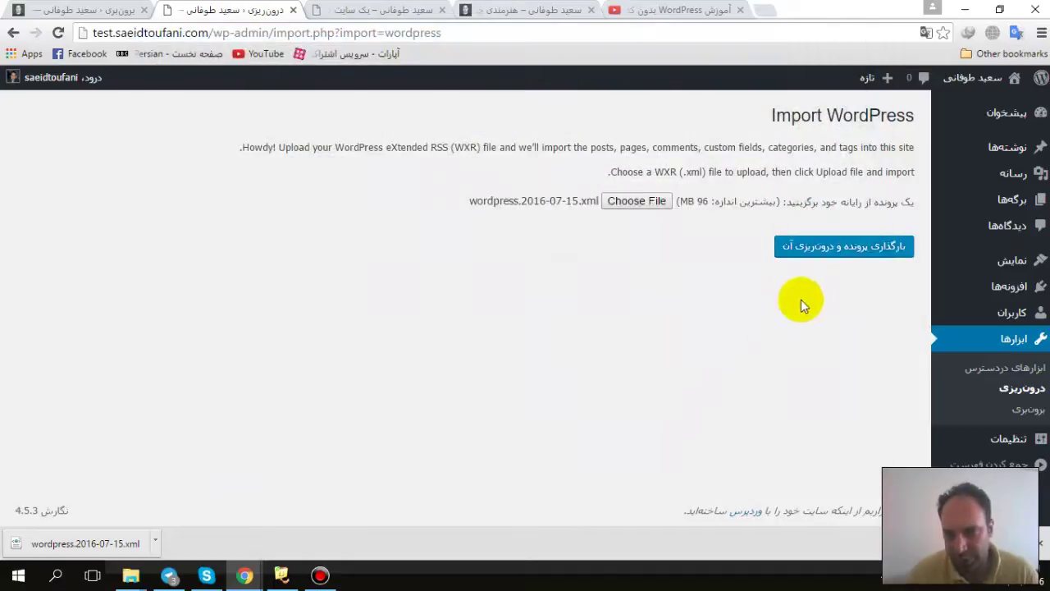
left_click(808, 257)
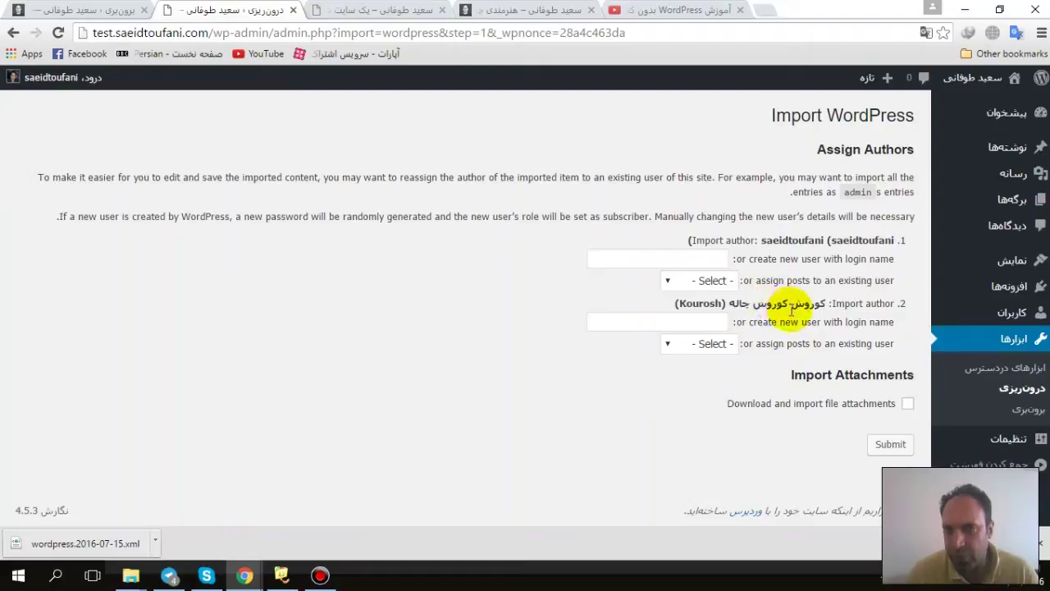
- Assign both import authors to the existing site user
left_click(707, 284)
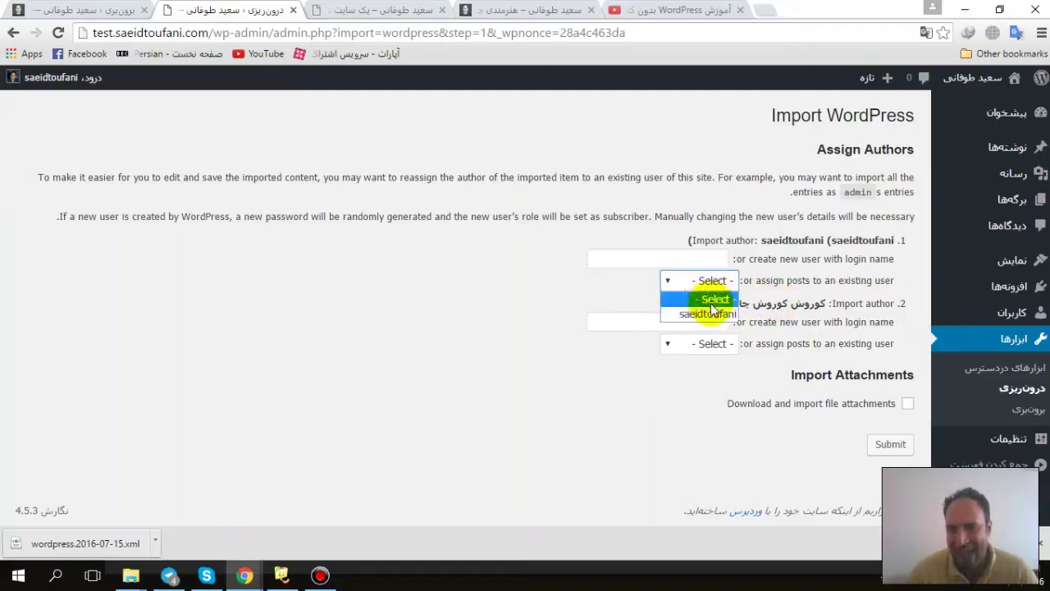
left_click(707, 311)
left_click(711, 345)
left_click(708, 376)
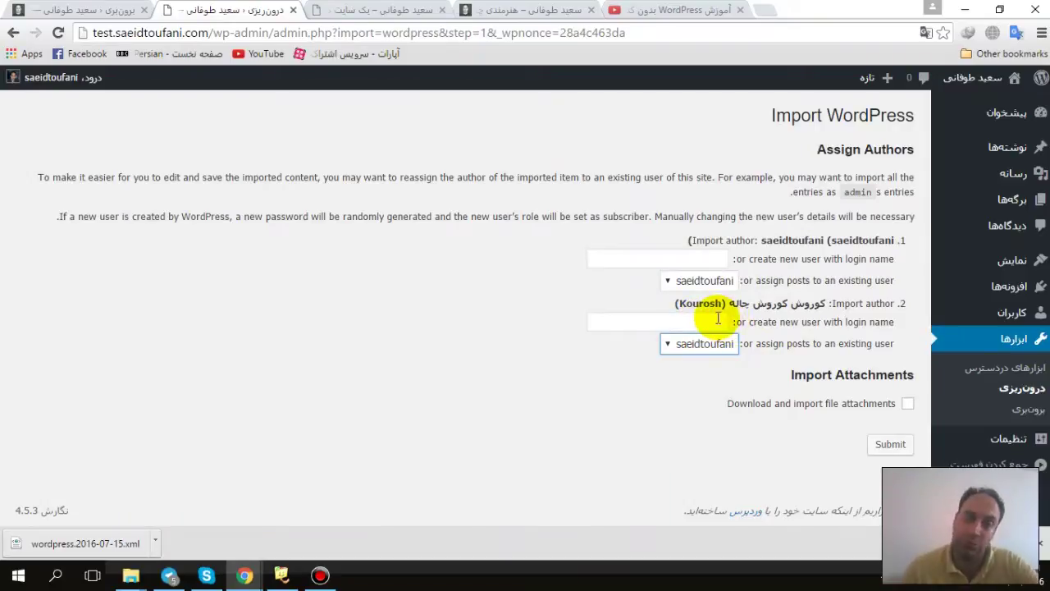
left_click(106, 9)
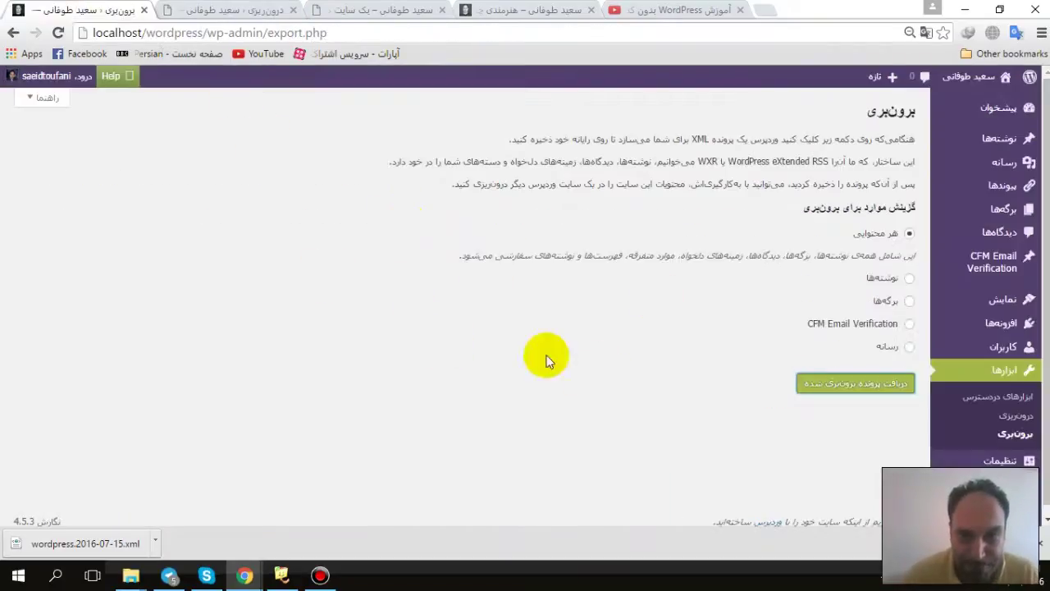
left_click(246, 10)
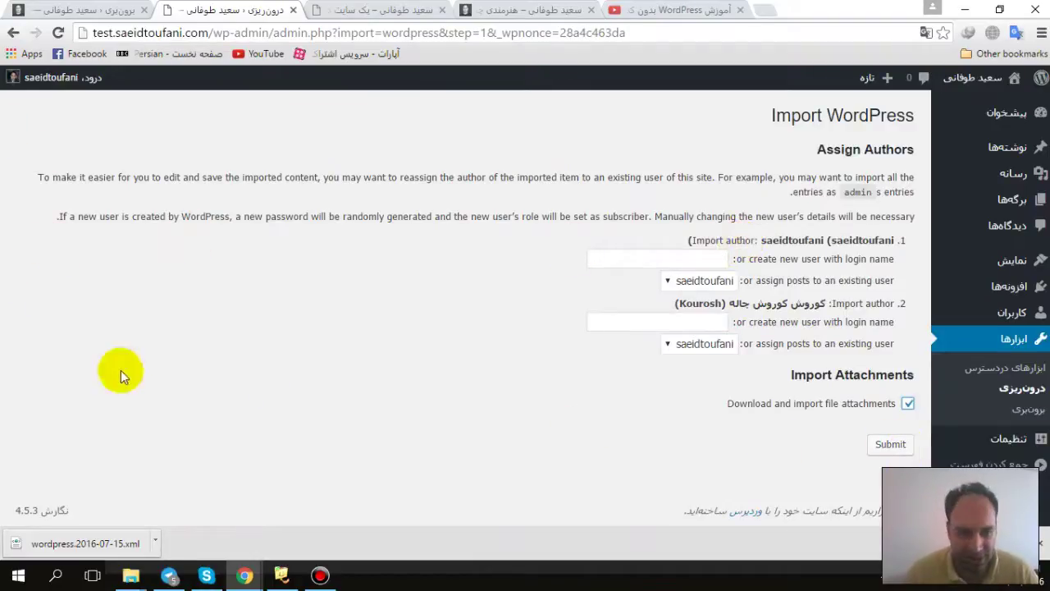
- Submit the import with file attachments, then bring CuteFTP forward
left_click(890, 445)
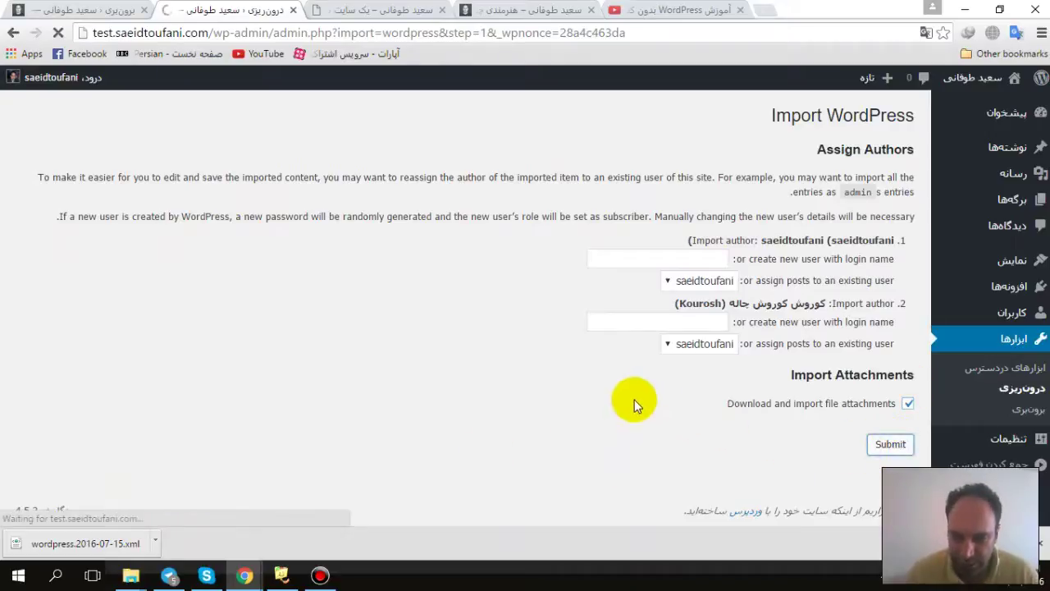
left_click(1044, 547)
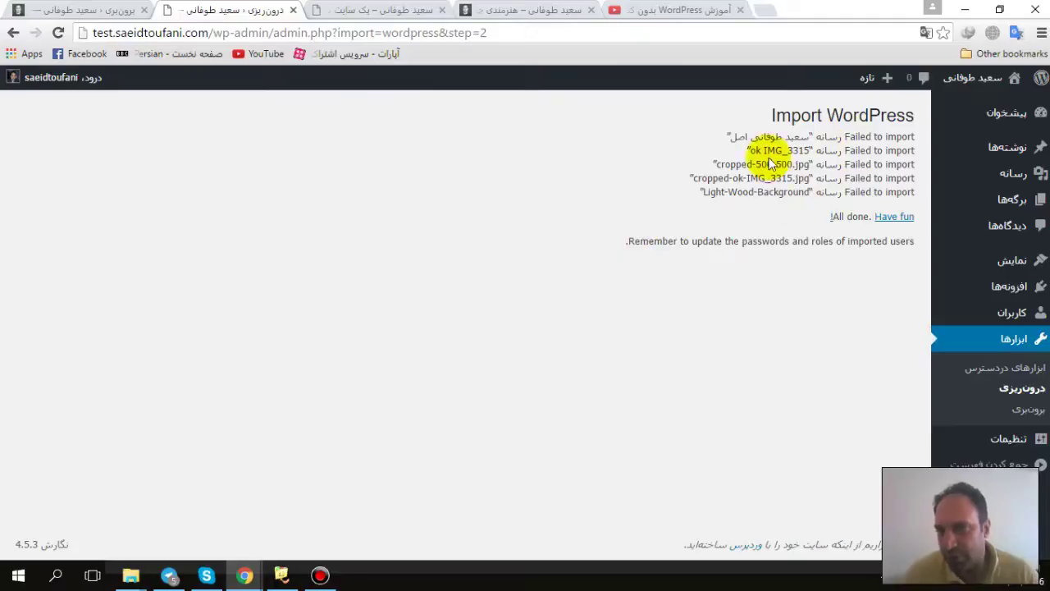
left_click(279, 576)
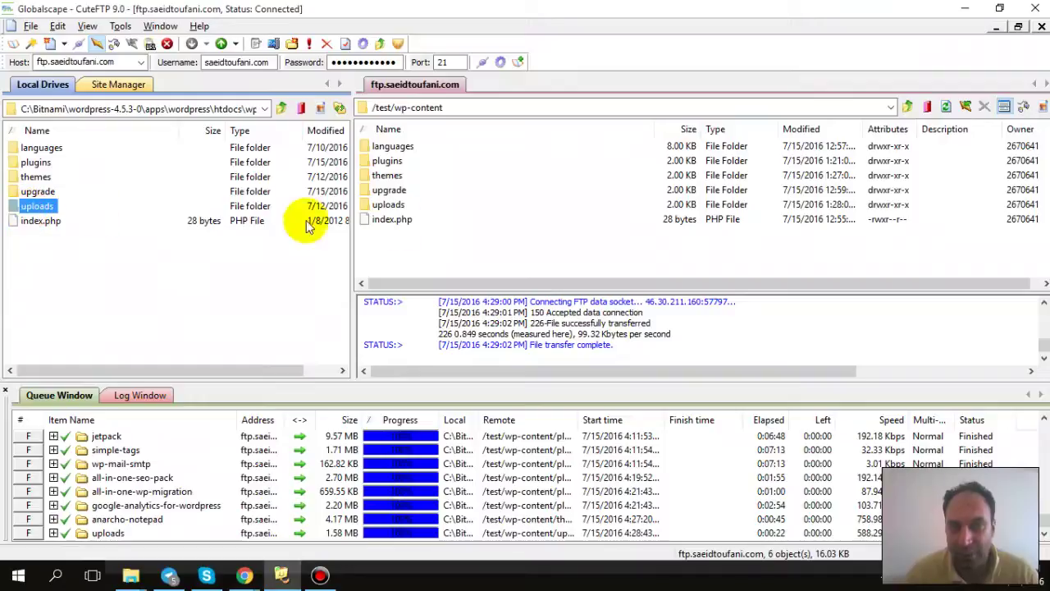
- Check the 30 imported JPGs in remote uploads/2016/07, then minimize CuteFTP
double_click(377, 205)
double_click(383, 145)
double_click(378, 148)
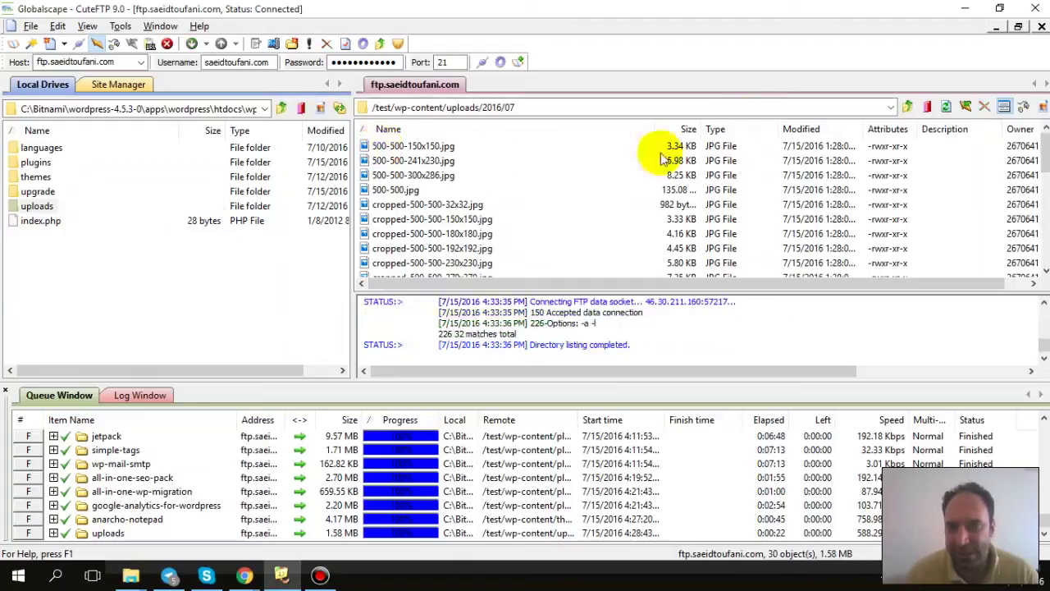
scroll(716, 179, "down", 6)
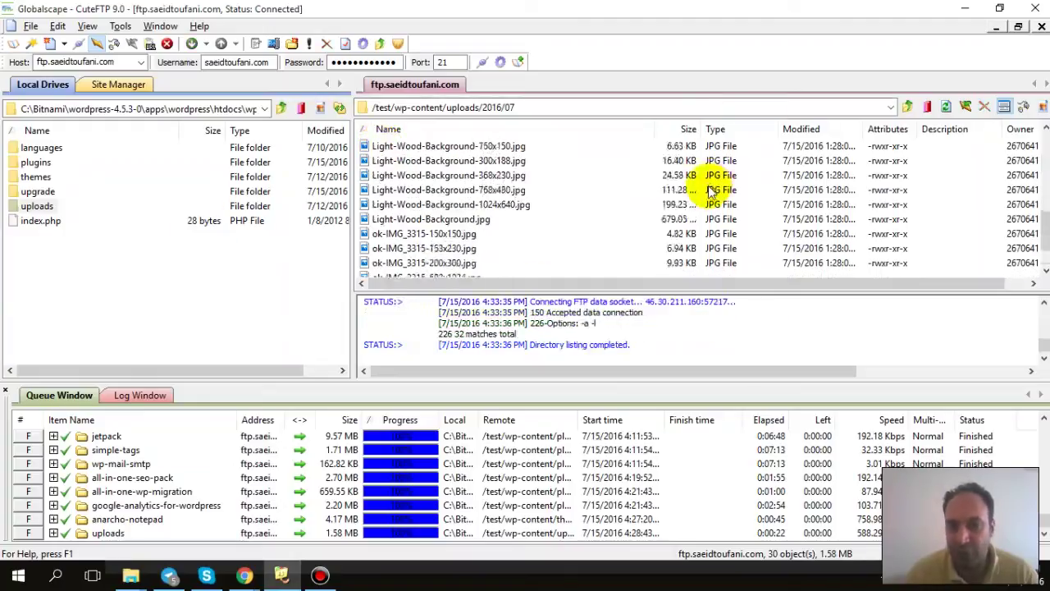
left_click(964, 8)
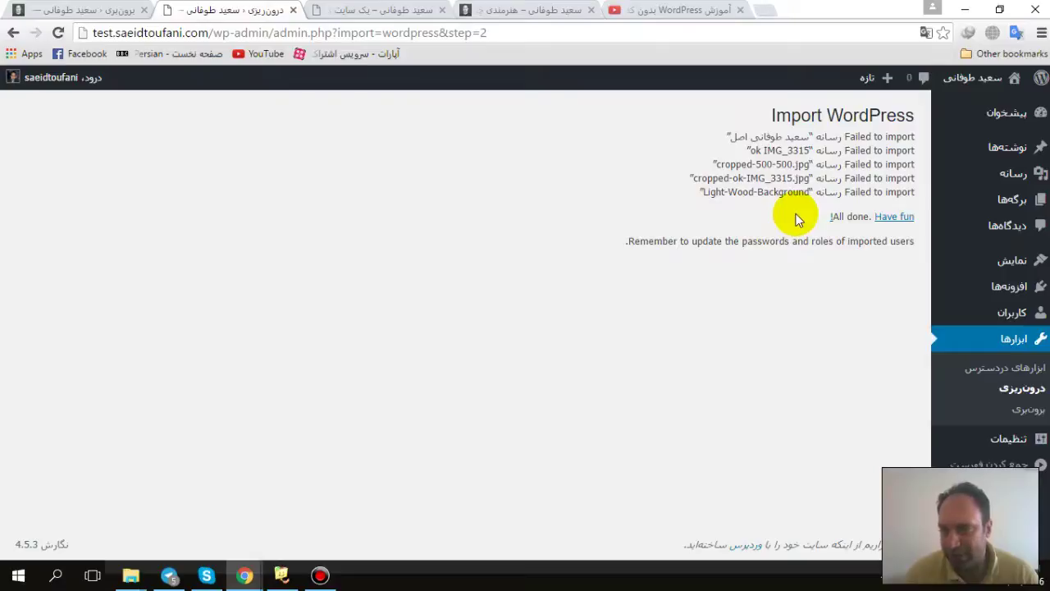
- Reload the front page to check the imported posts, then return to the import results tab
left_click(349, 10)
left_click(59, 33)
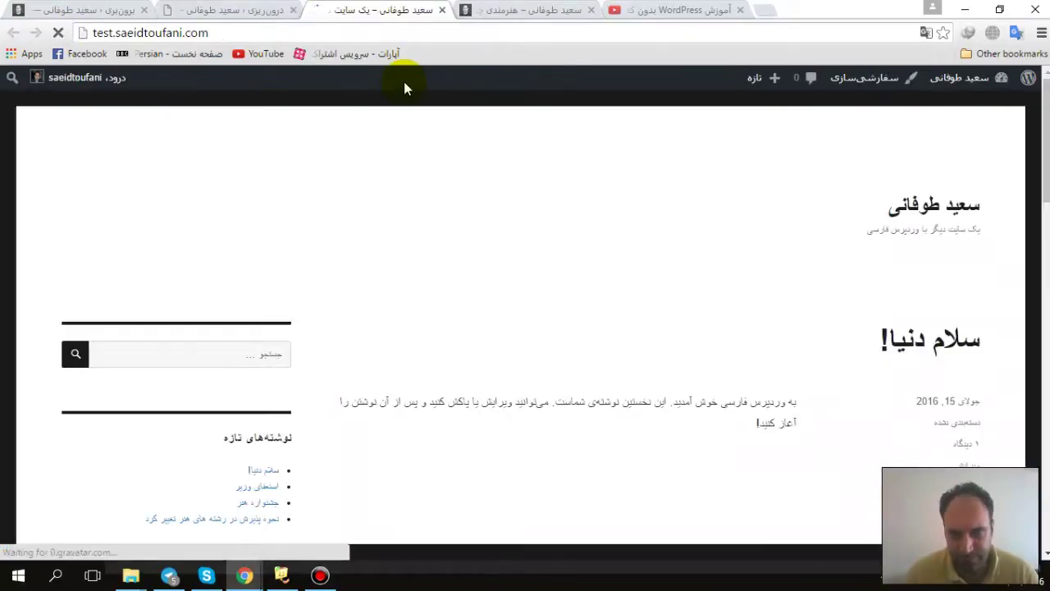
scroll(525, 328, "down", 20)
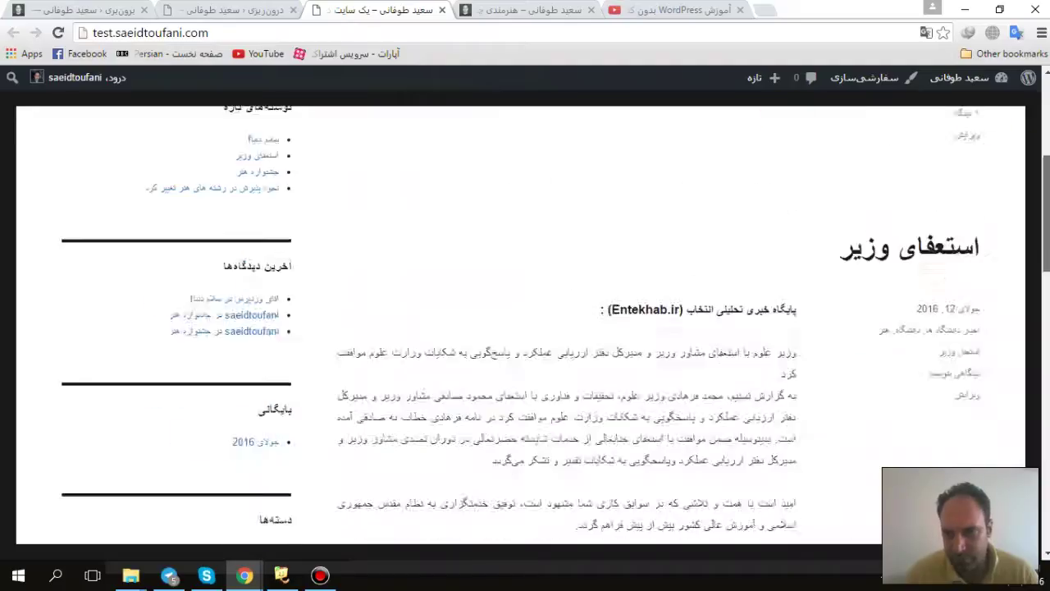
left_click_drag(1045, 459, 1035, 123)
scroll(374, 351, "down", 18)
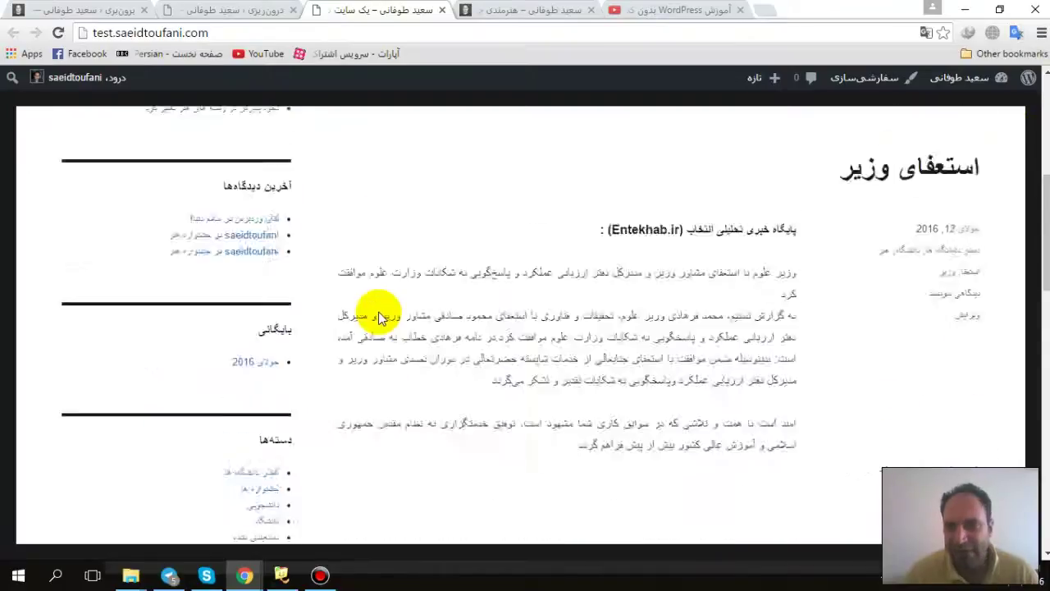
scroll(394, 344, "up", 18)
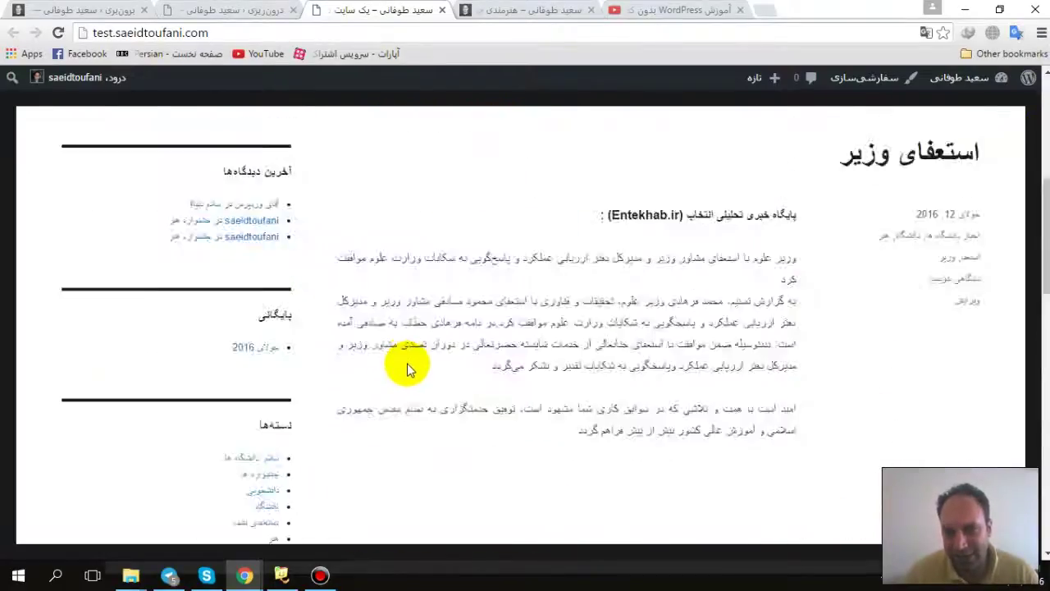
left_click(213, 11)
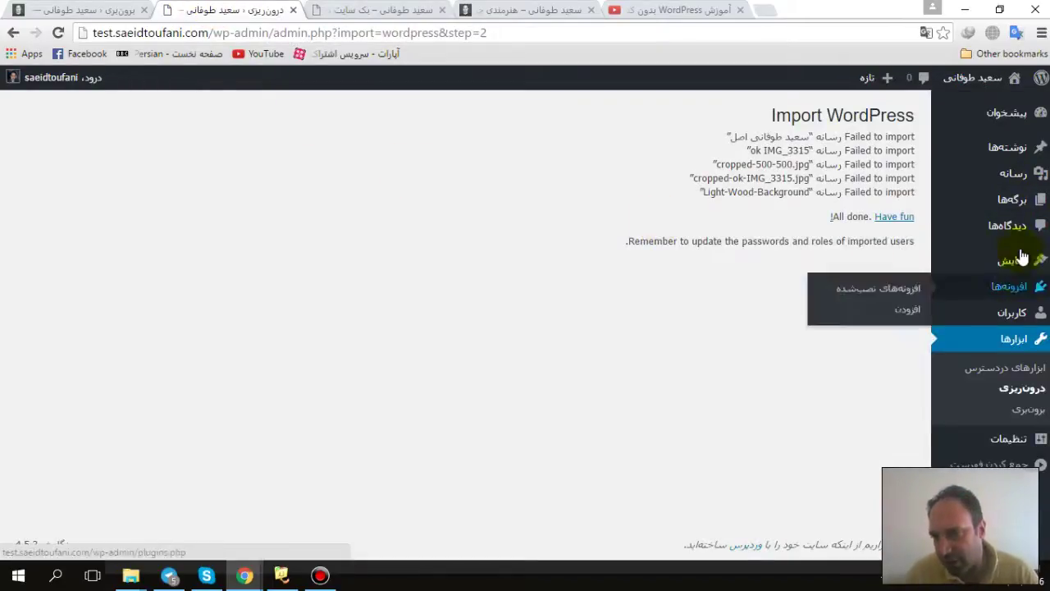
- Activate the Anarcho Notepad theme and reload the front page to see its notebook design
mouse_move(994, 268)
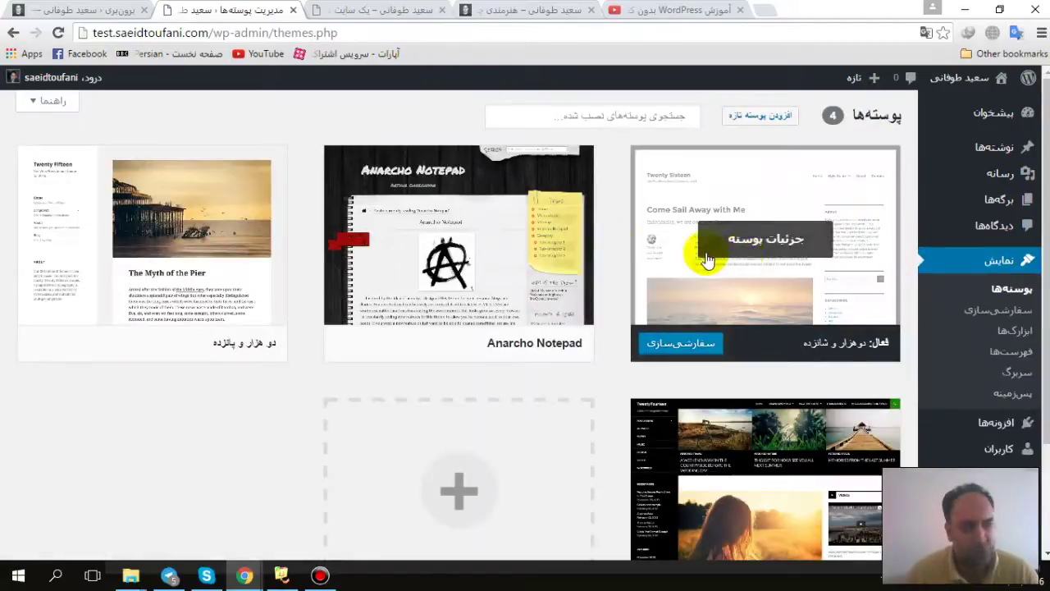
mouse_move(344, 260)
left_click(464, 343)
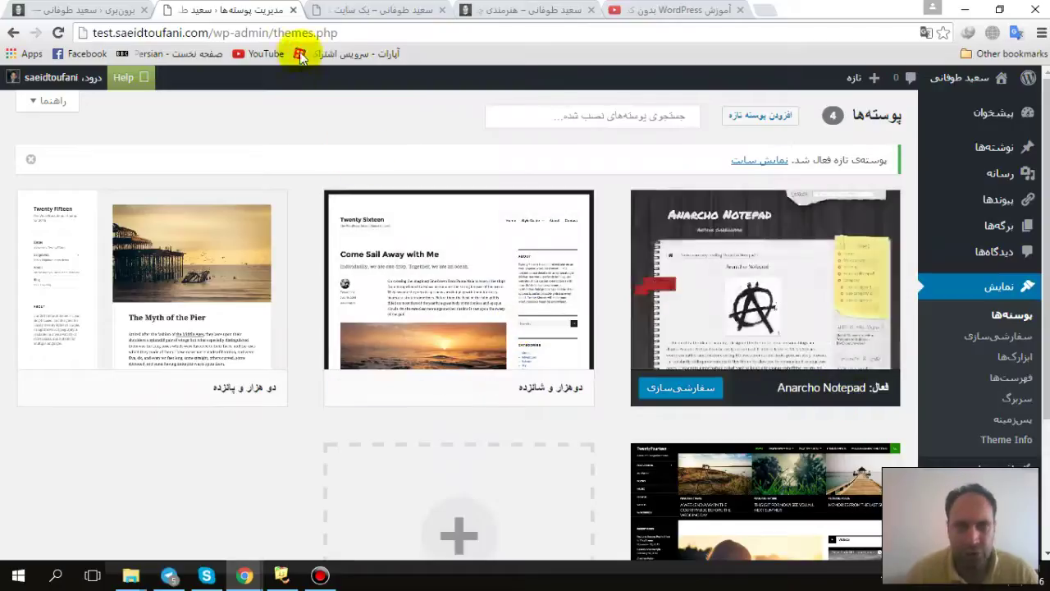
left_click(341, 11)
left_click(58, 32)
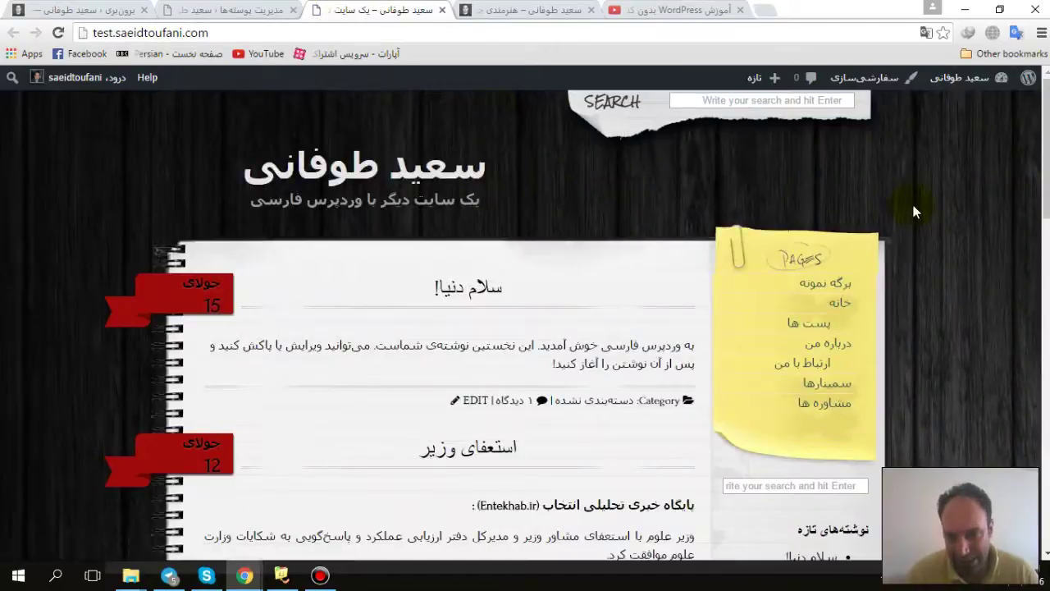
- Scroll through the Anarcho Notepad front-page posts, then open the خانه page
scroll(916, 212, "down", 1)
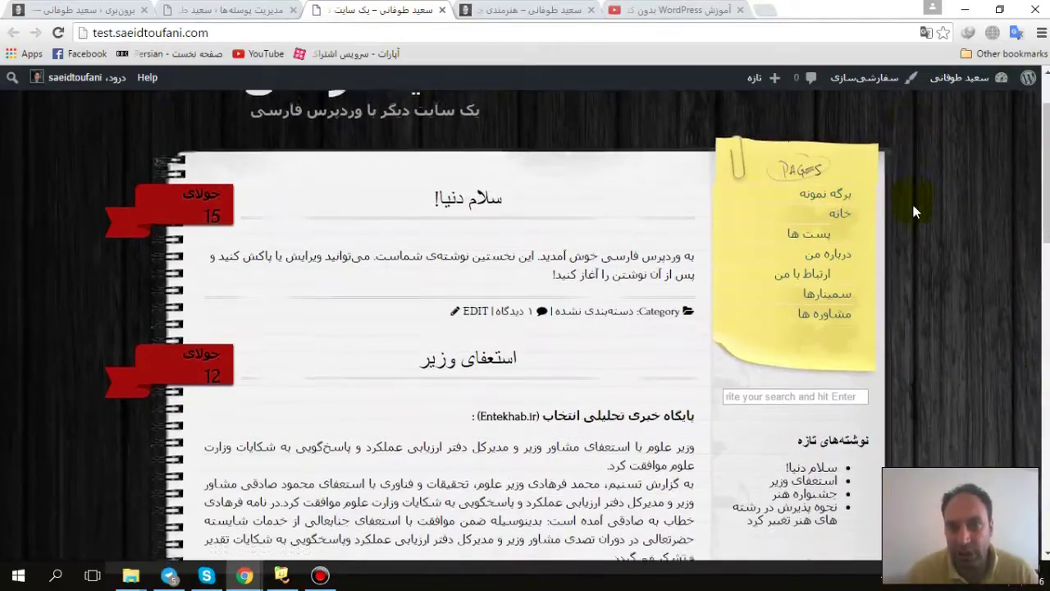
scroll(916, 212, "down", 6)
scroll(916, 212, "down", 10)
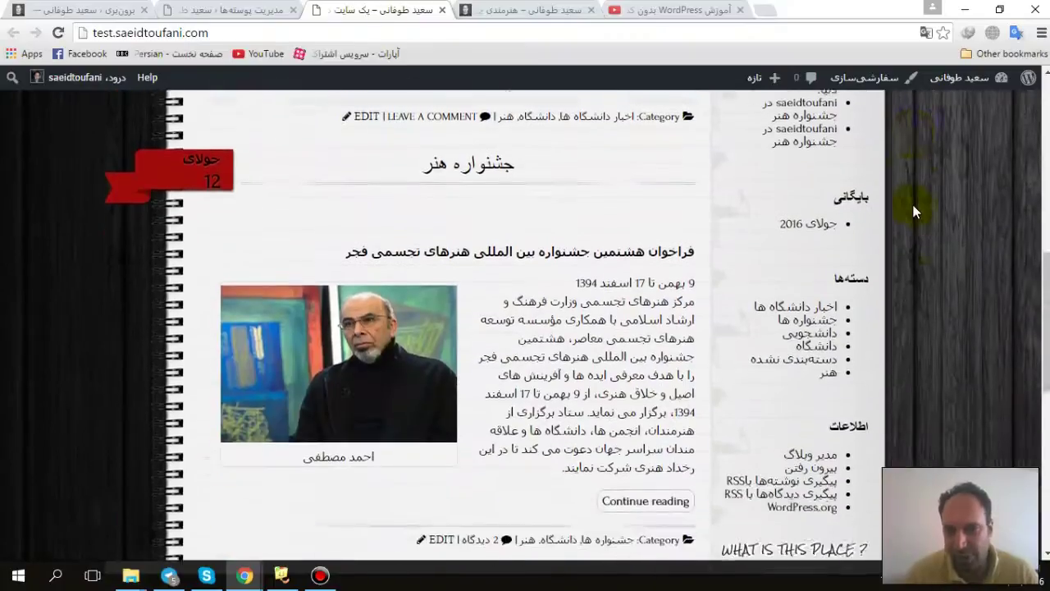
scroll(917, 214, "up", 15)
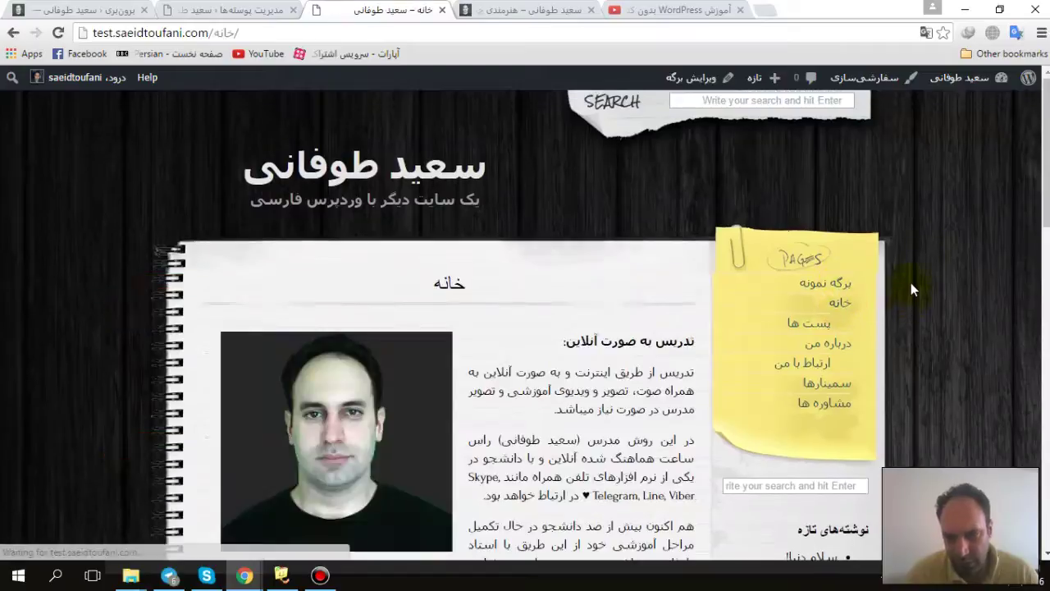
scroll(922, 232, "down", 4)
scroll(921, 233, "down", 10)
scroll(922, 234, "up", 15)
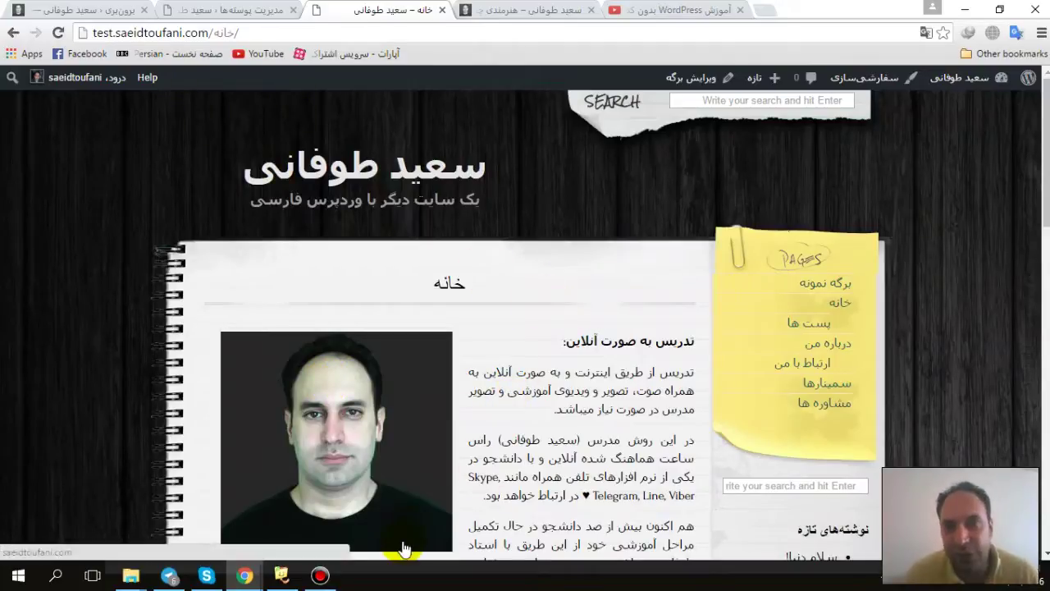
left_click(320, 574)
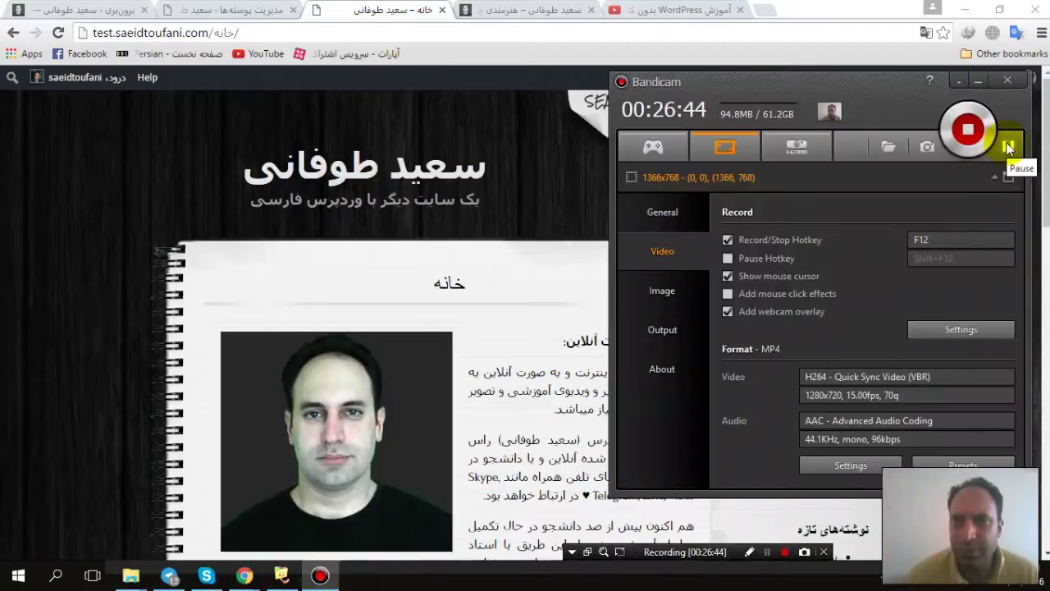
left_click(368, 25)
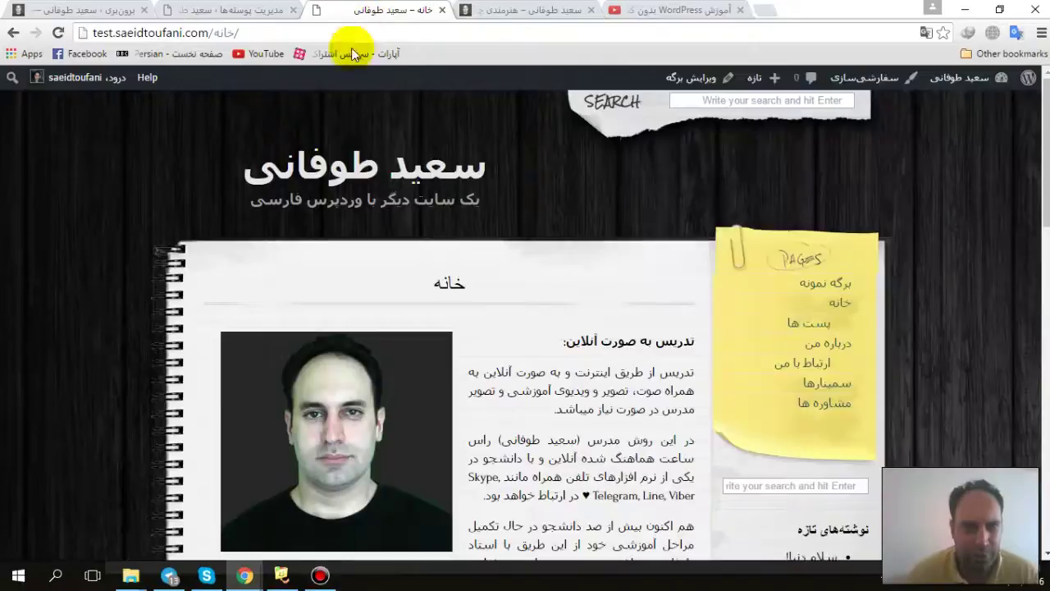
- Navigate the local and remote CuteFTP panes to wp-includes/theme-compat
left_click(287, 577)
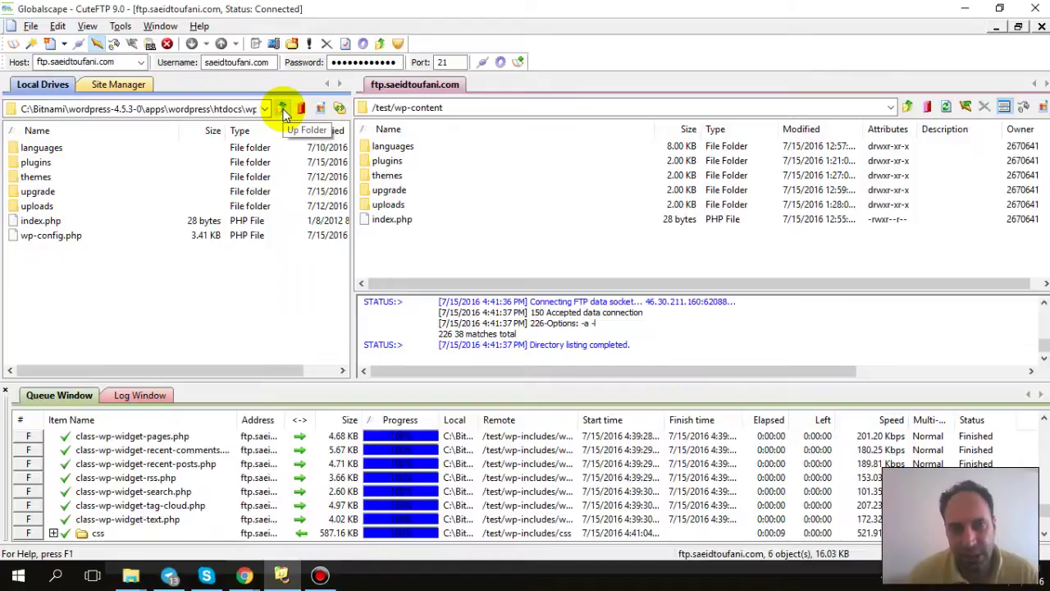
left_click(281, 109)
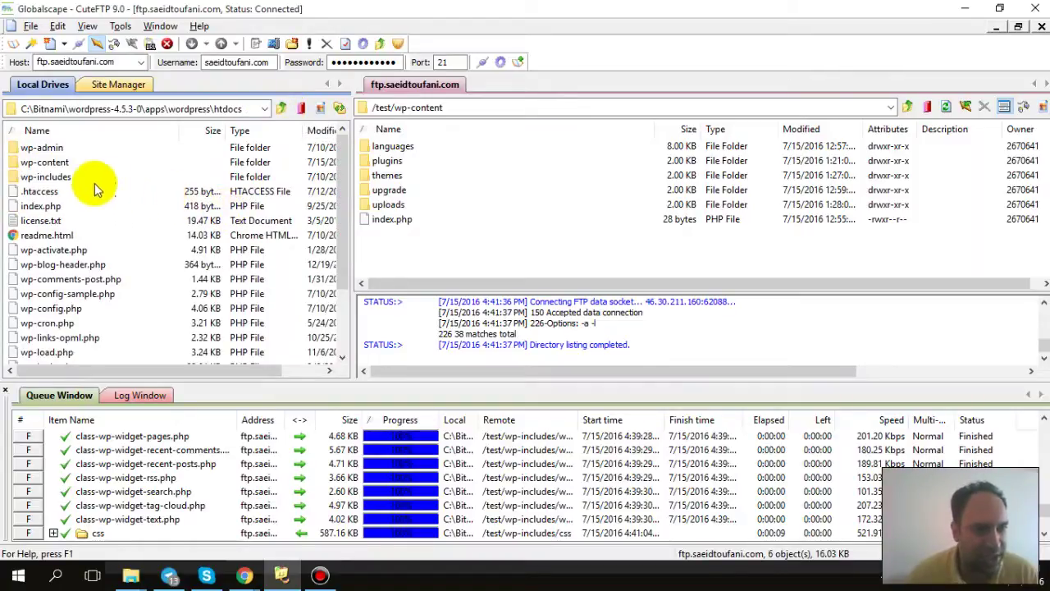
left_click(906, 108)
double_click(400, 175)
double_click(47, 177)
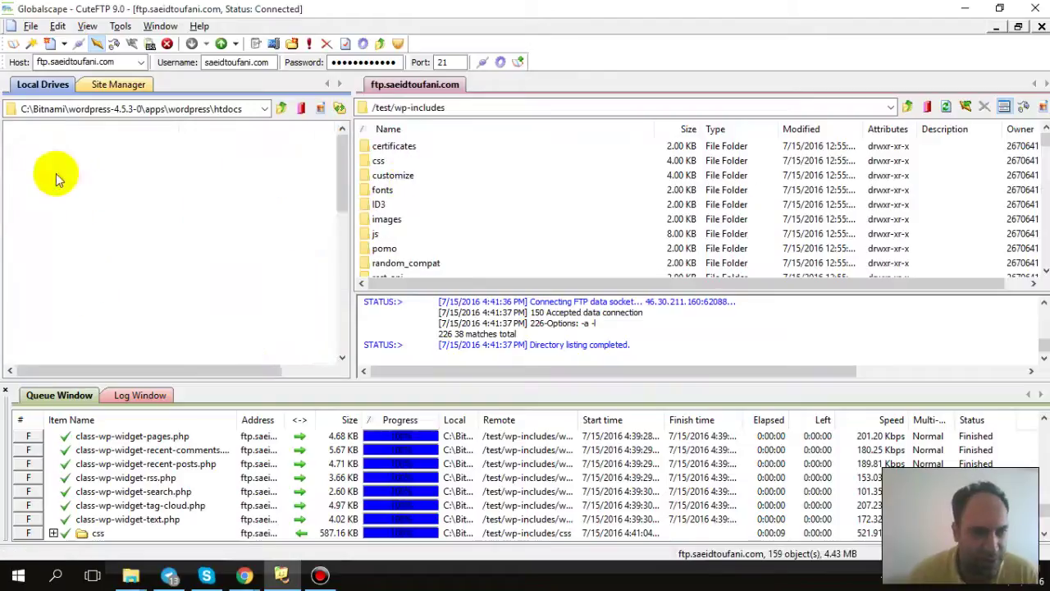
scroll(197, 233, "down", 2)
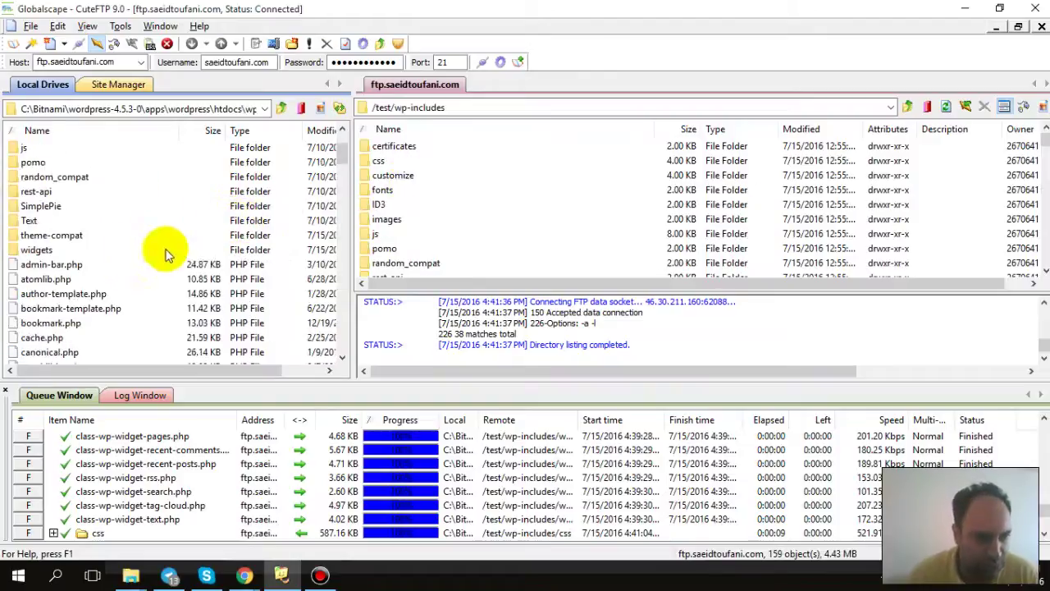
double_click(59, 238)
scroll(401, 246, "down", 4)
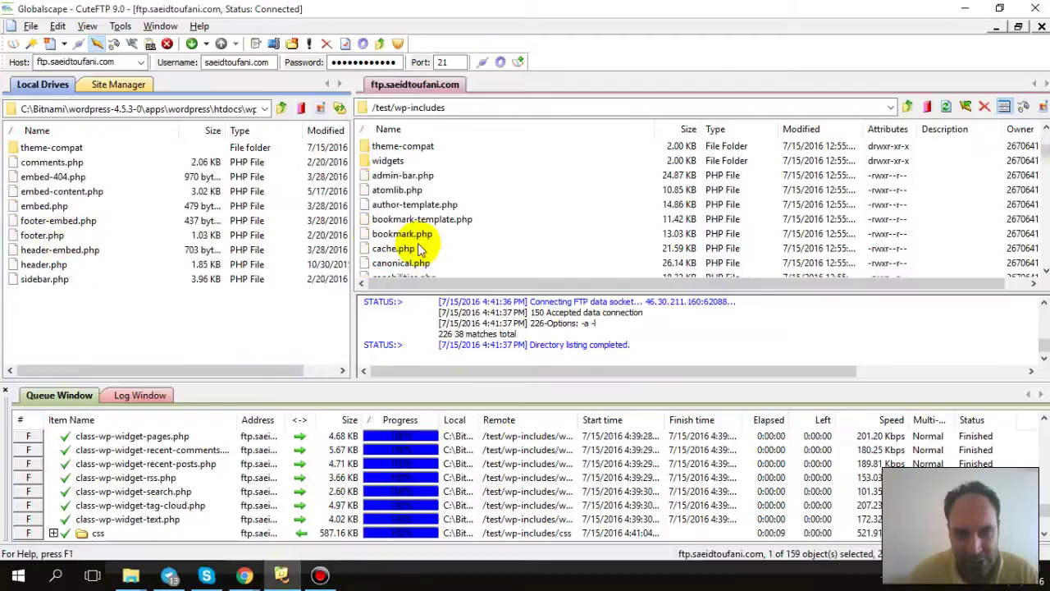
scroll(419, 247, "up", 1)
double_click(400, 204)
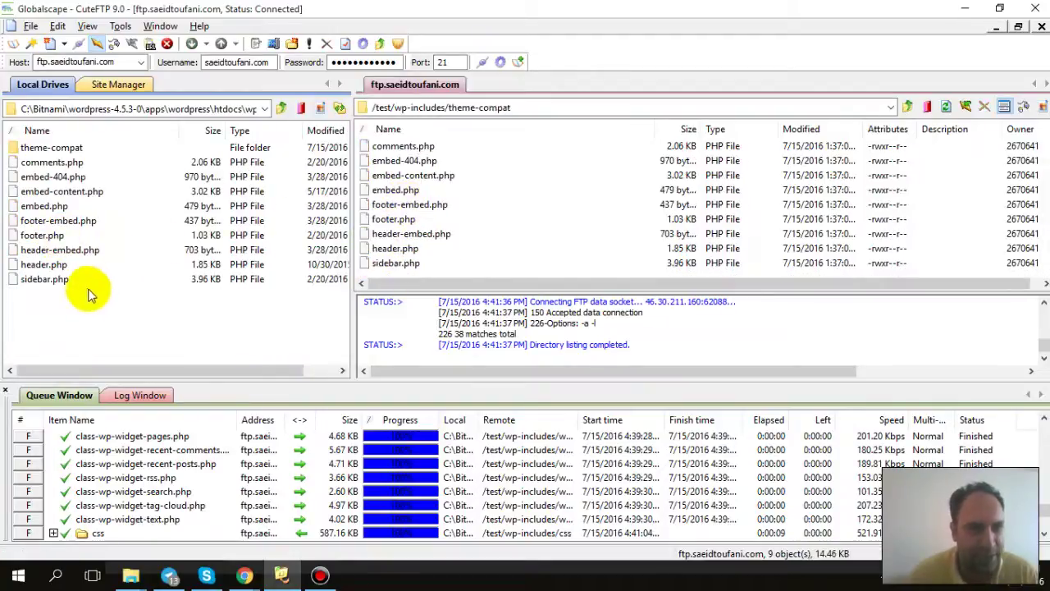
- Upload the nine theme-compat PHP files to the server, replacing all existing copies
left_click(49, 148)
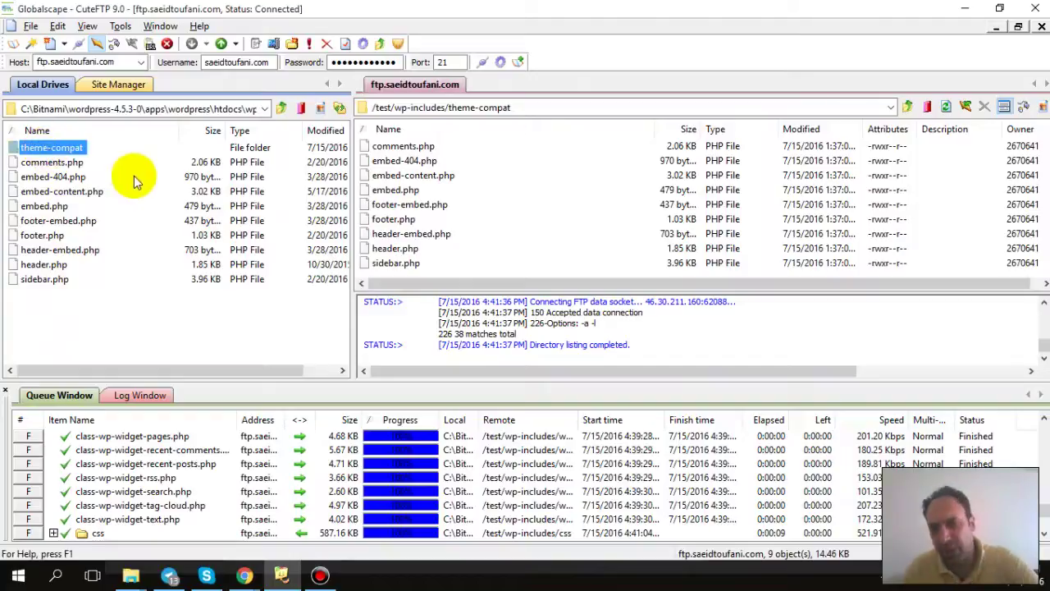
left_click_drag(93, 300, 388, 224)
left_click_drag(497, 217, 498, 217)
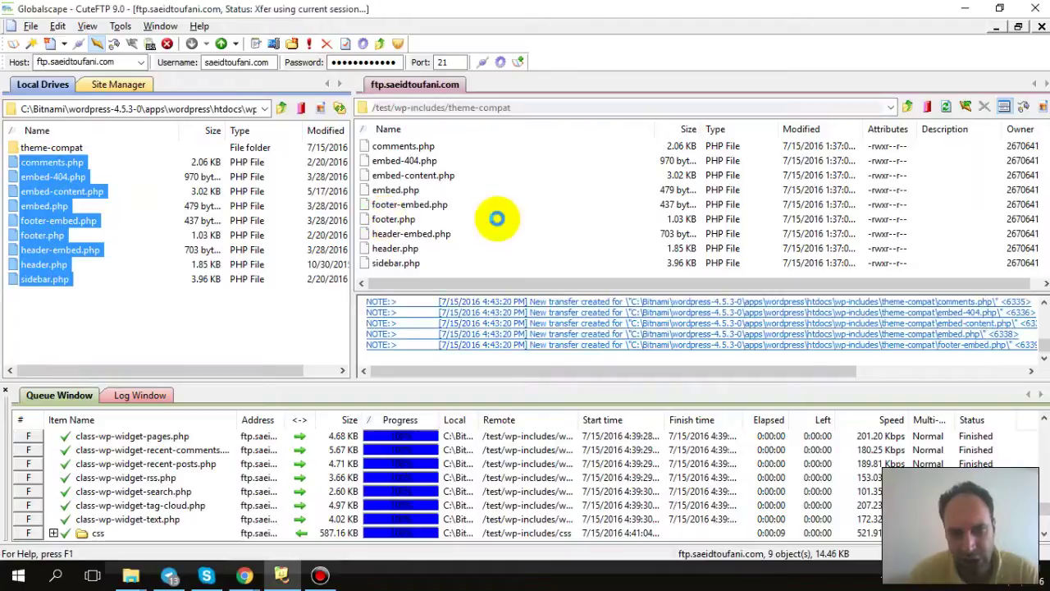
left_click(529, 374)
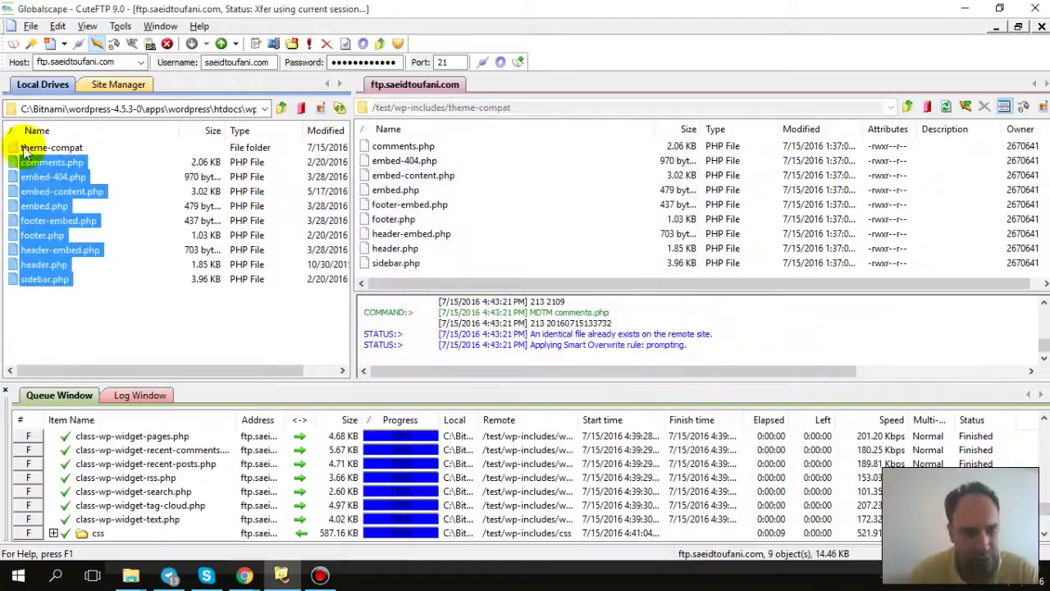
- Open and dismiss the theme-compat folder's context menu, then return to the browser
left_click(16, 148)
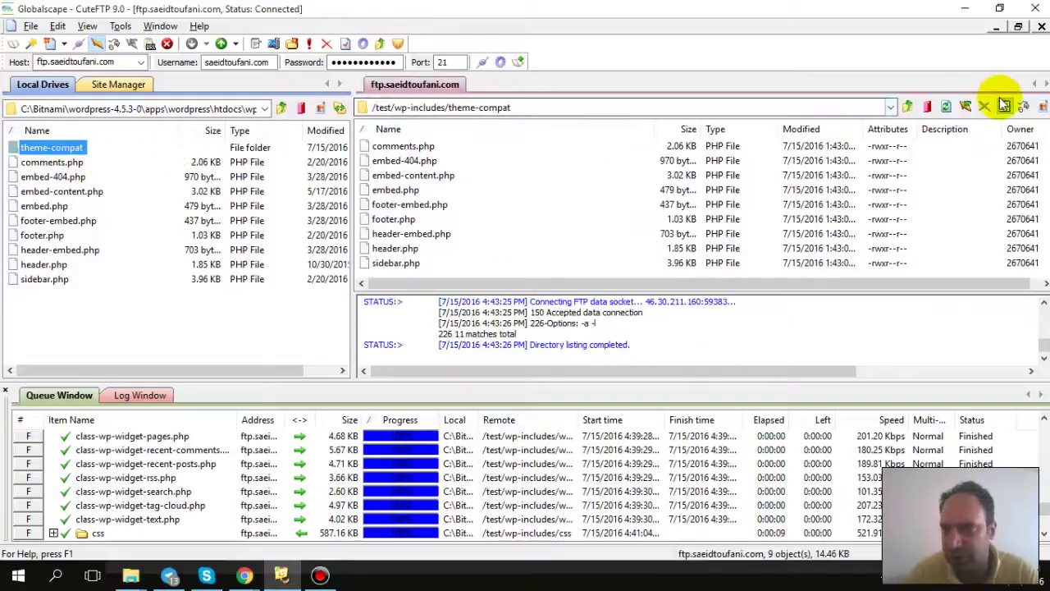
right_click(14, 156)
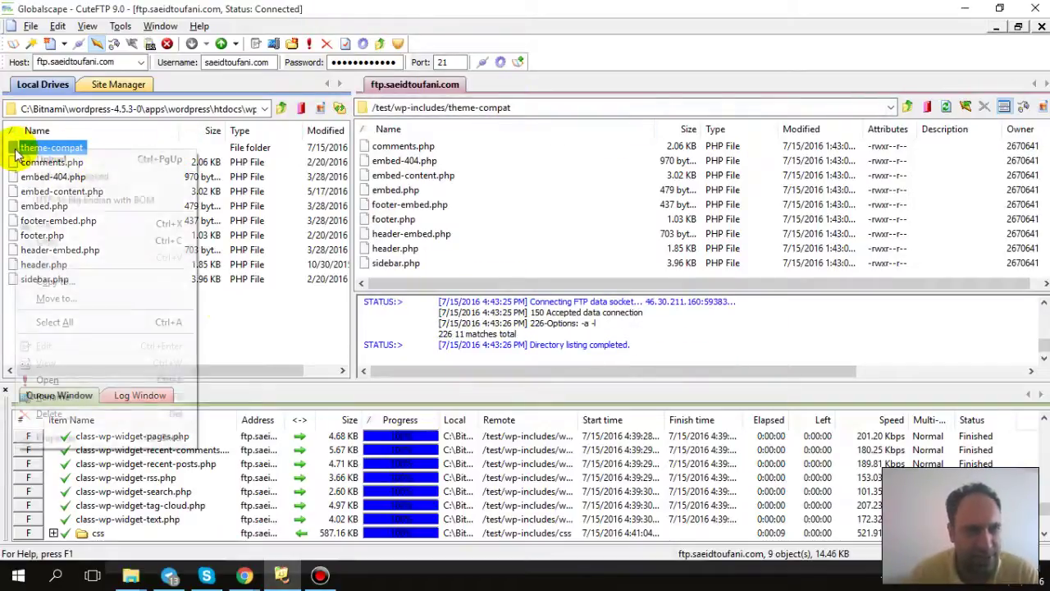
left_click(233, 316)
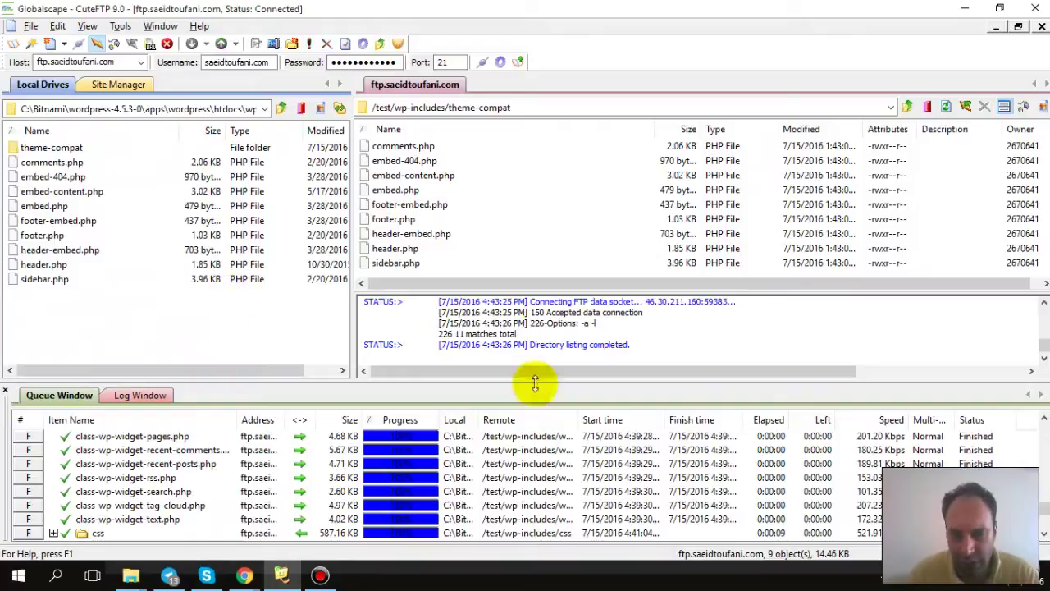
scroll(919, 493, "down", 5)
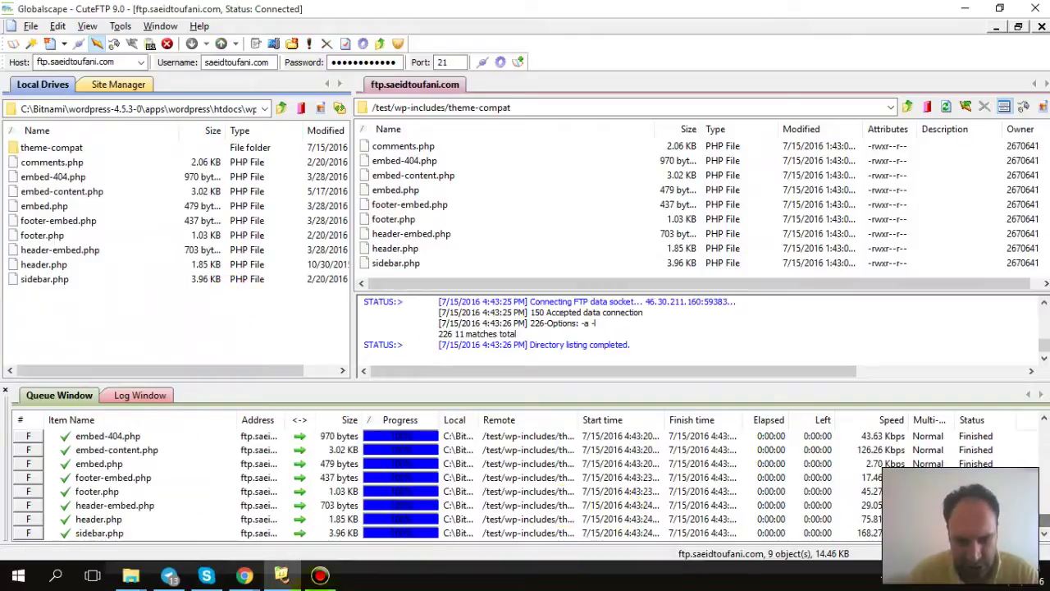
left_click(157, 494)
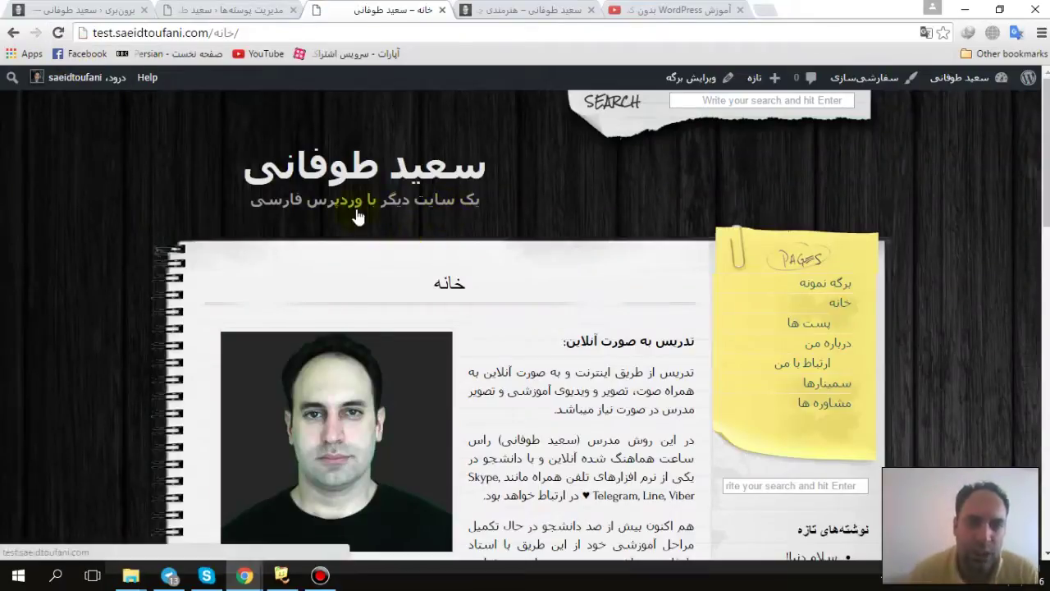
- Scroll the خانه page, then open and close the Anarcho Notepad customizer
scroll(867, 173, "down", 5)
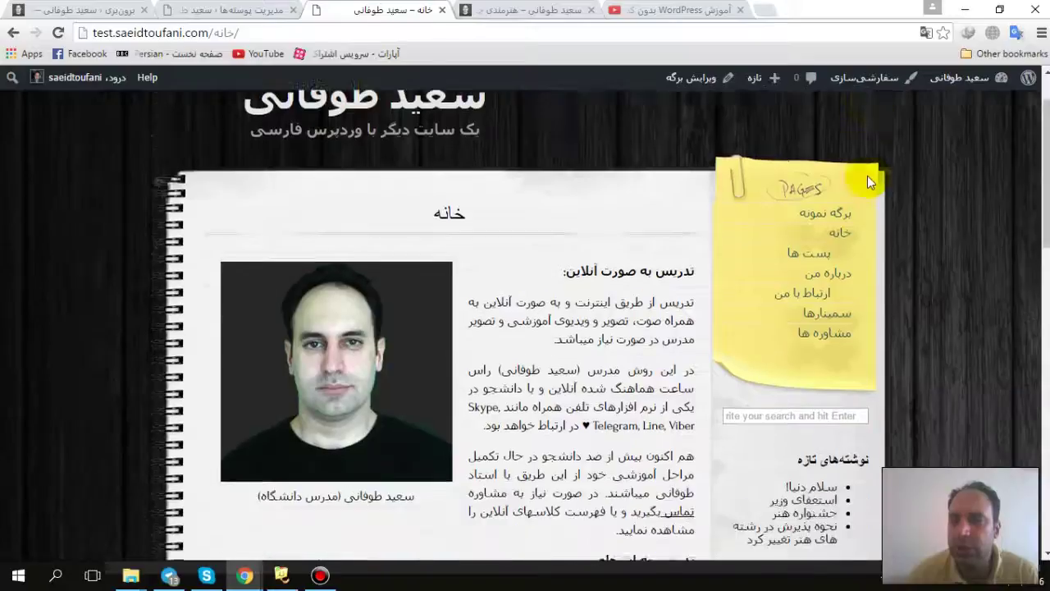
scroll(867, 181, "down", 8)
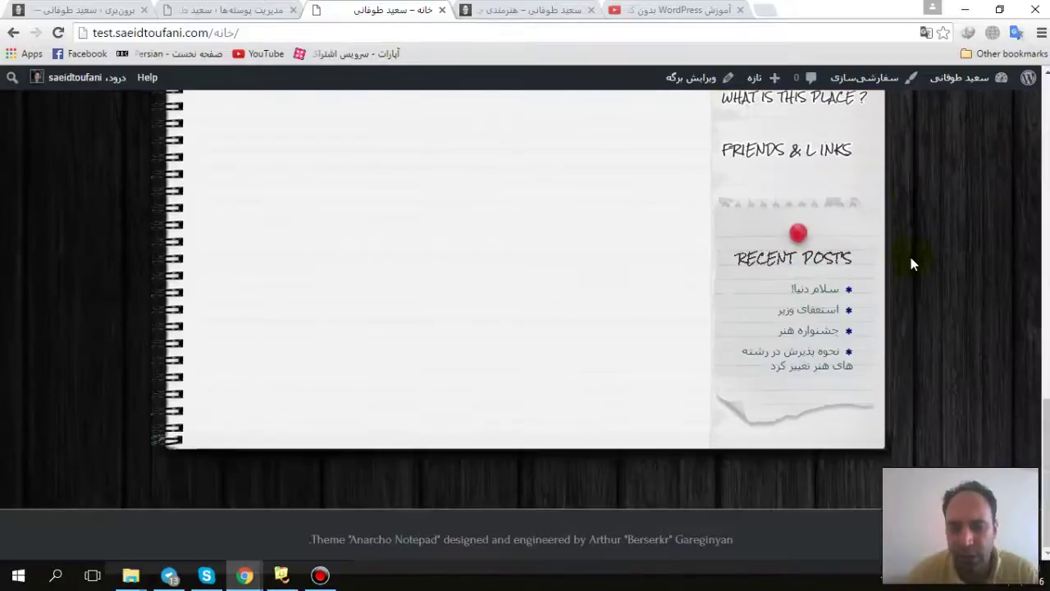
scroll(902, 251, "up", 7)
scroll(922, 284, "up", 8)
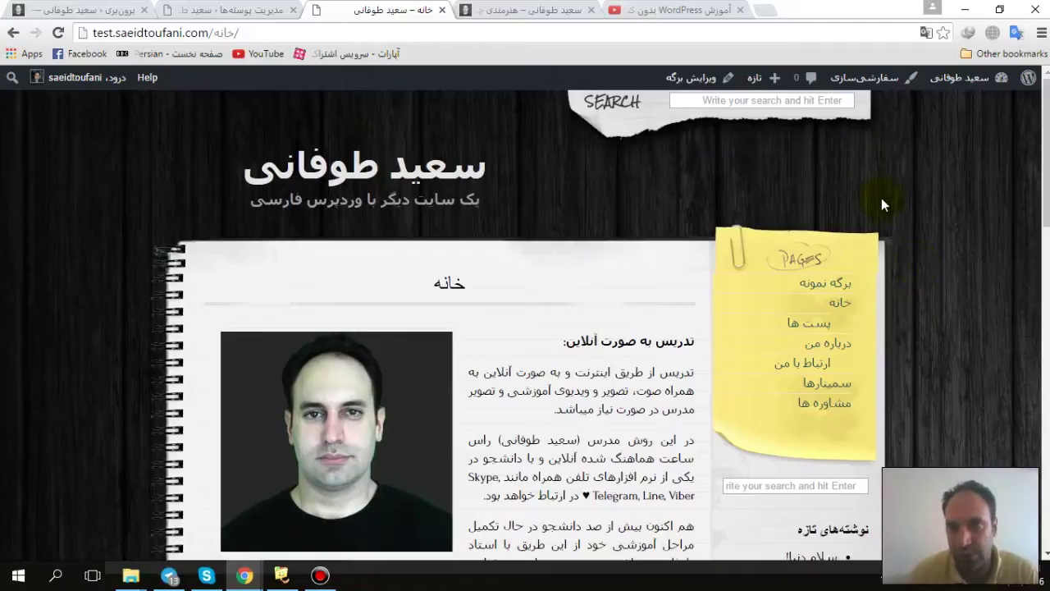
scroll(561, 257, "down", 7)
scroll(597, 328, "up", 7)
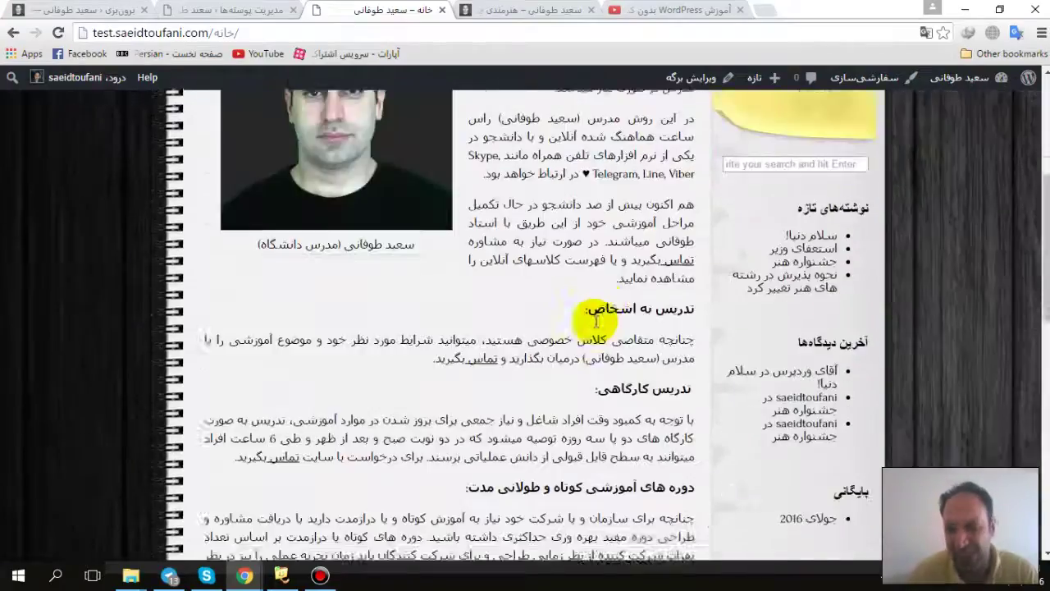
left_click(857, 78)
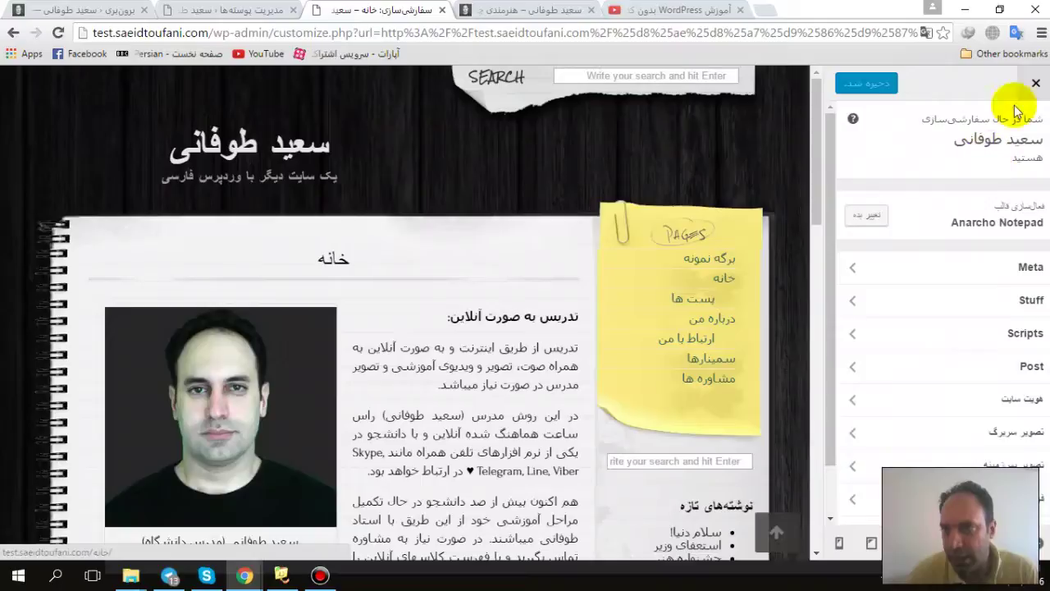
left_click(1031, 86)
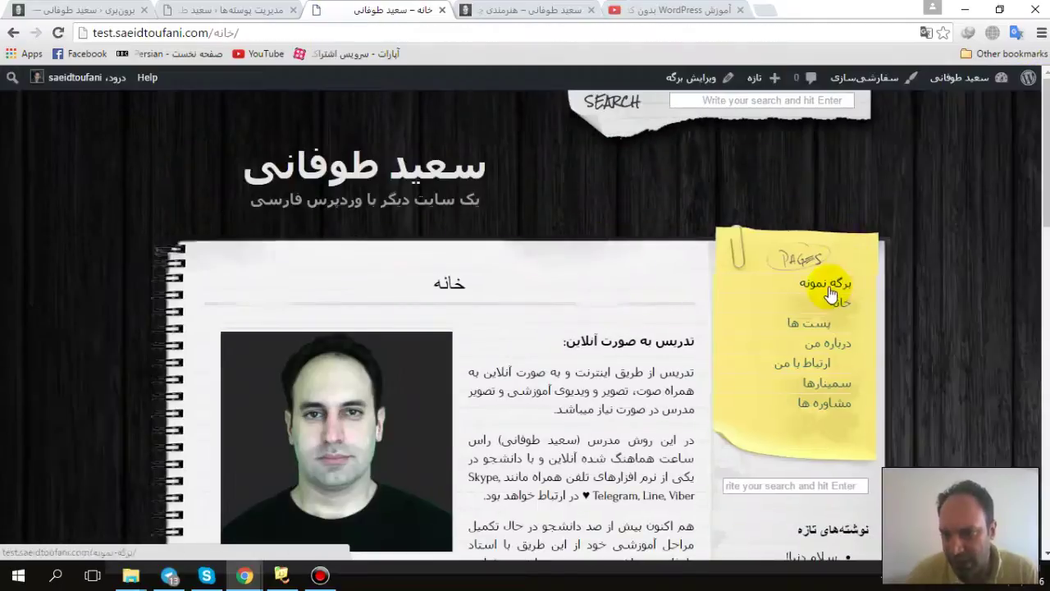
- Trash the sample page برگه نمونه from the All Pages list, then return to the live home page
mouse_move(976, 85)
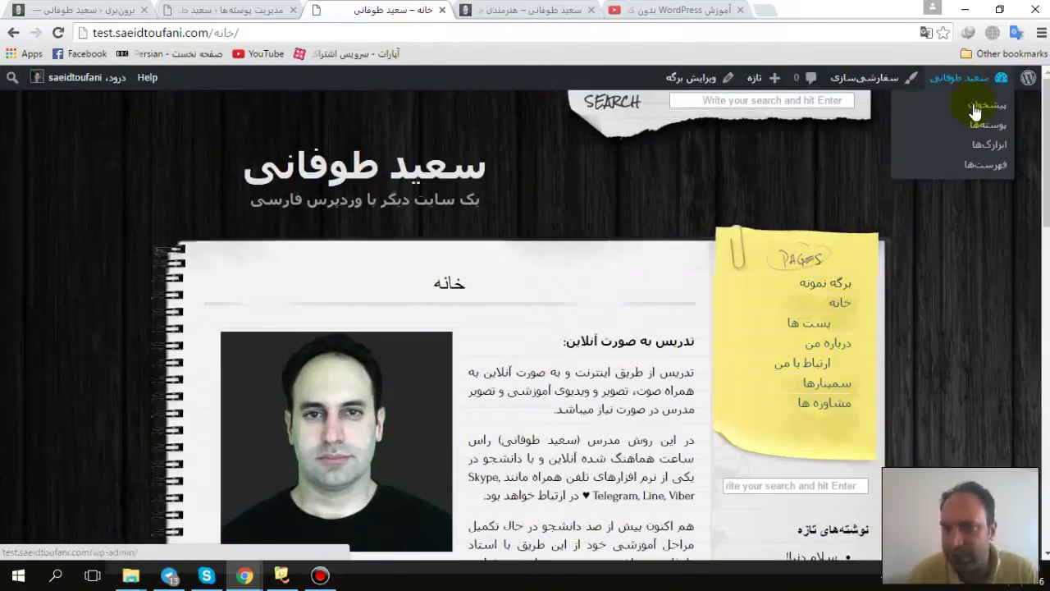
left_click(236, 10)
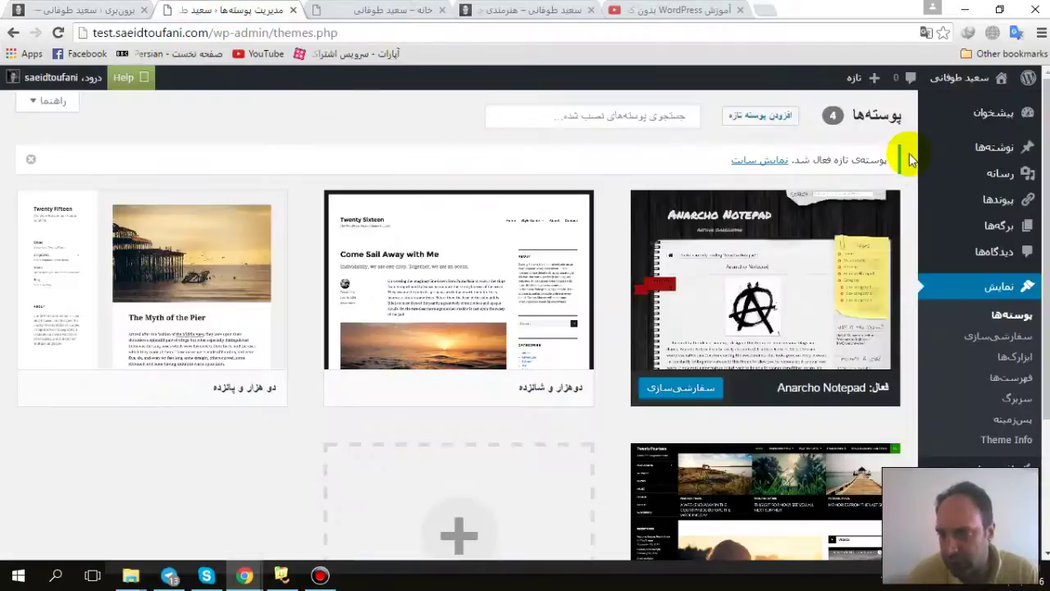
mouse_move(1002, 154)
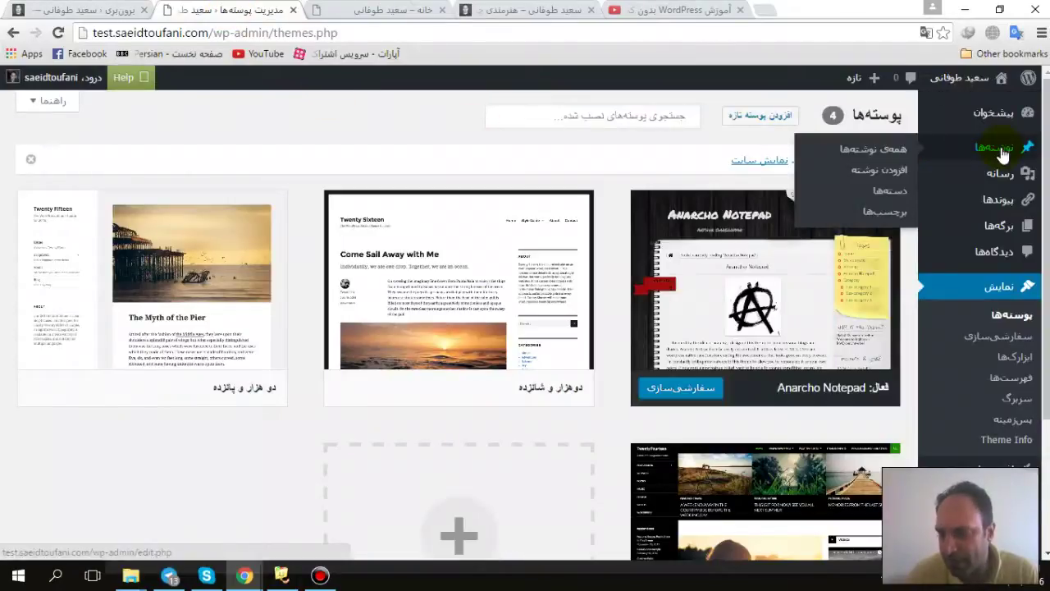
left_click(1001, 232)
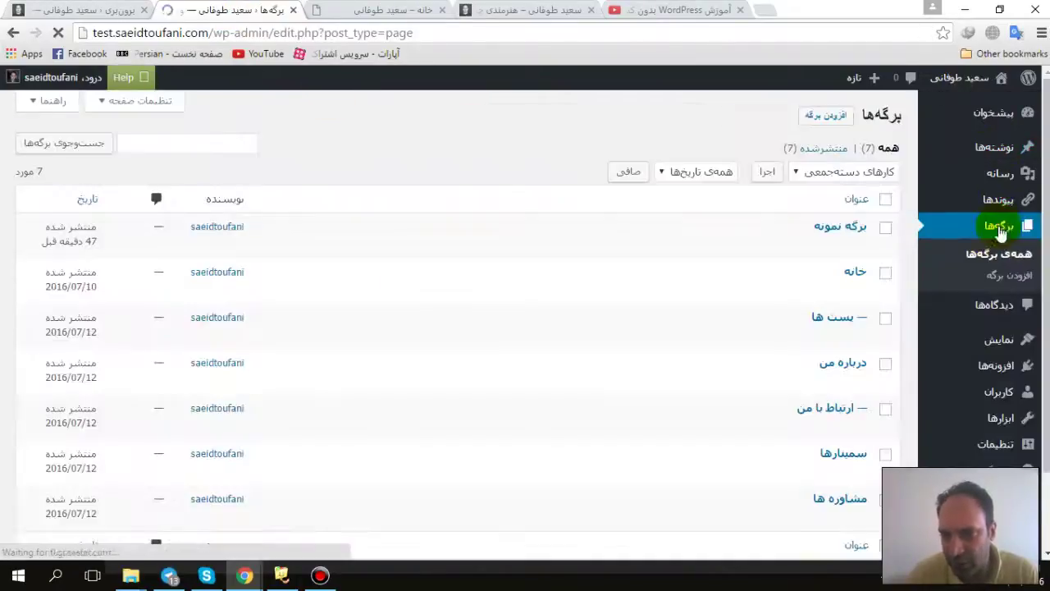
left_click(888, 231)
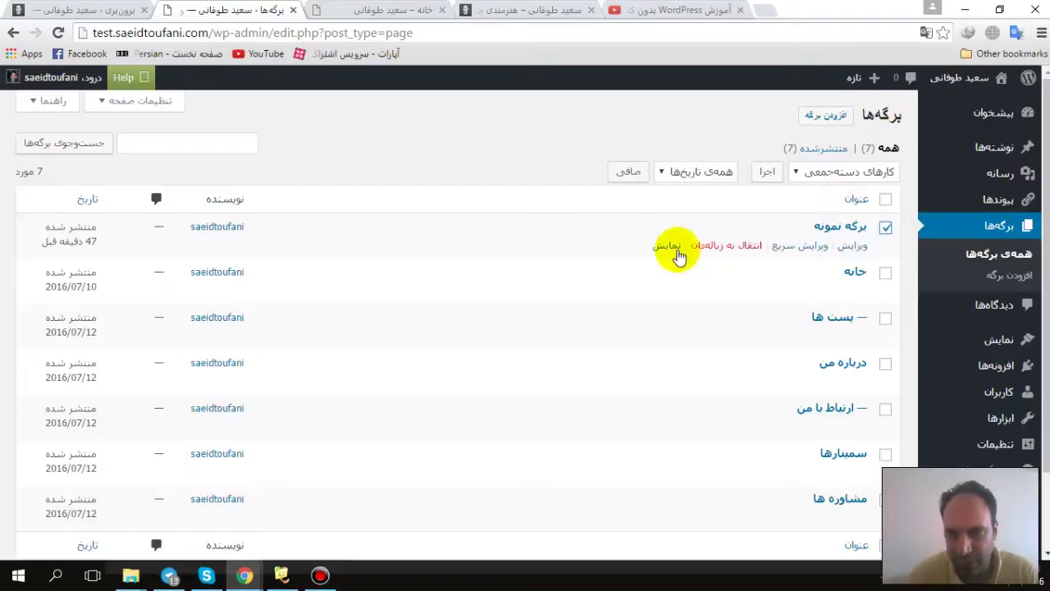
left_click(716, 248)
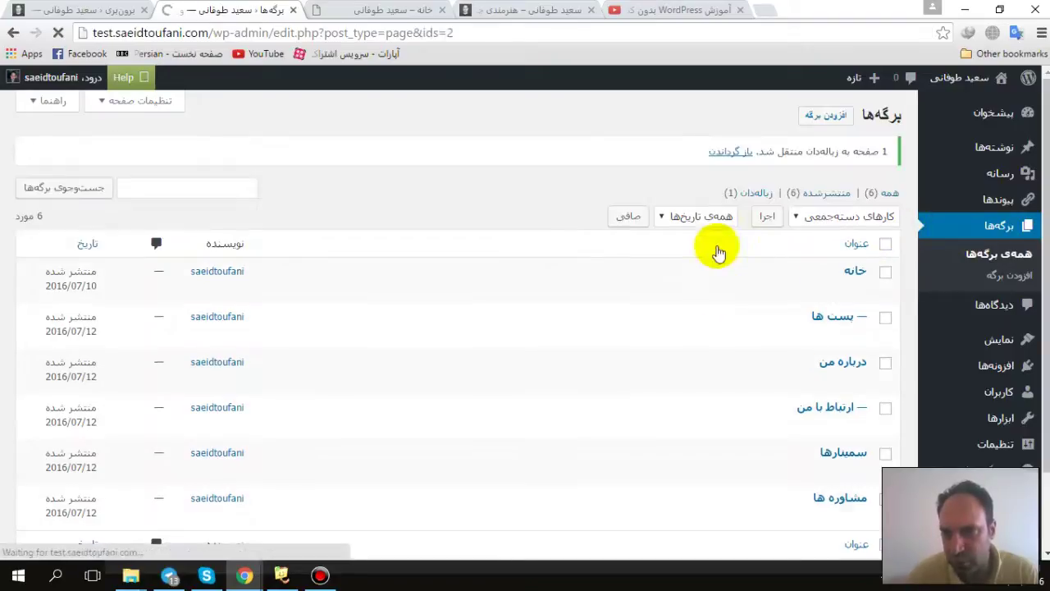
scroll(544, 292, "down", 3)
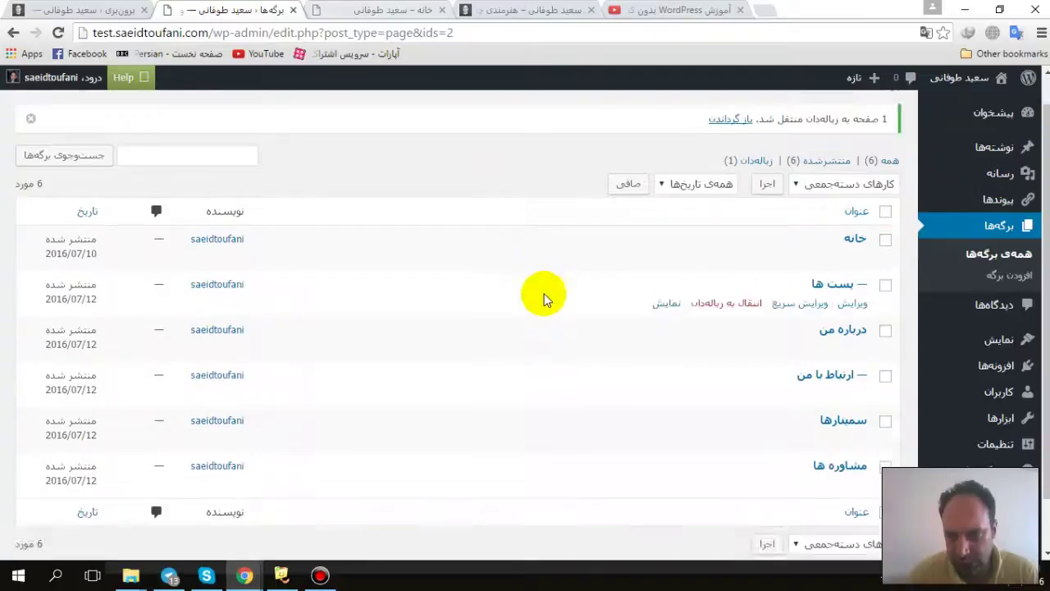
left_click(382, 9)
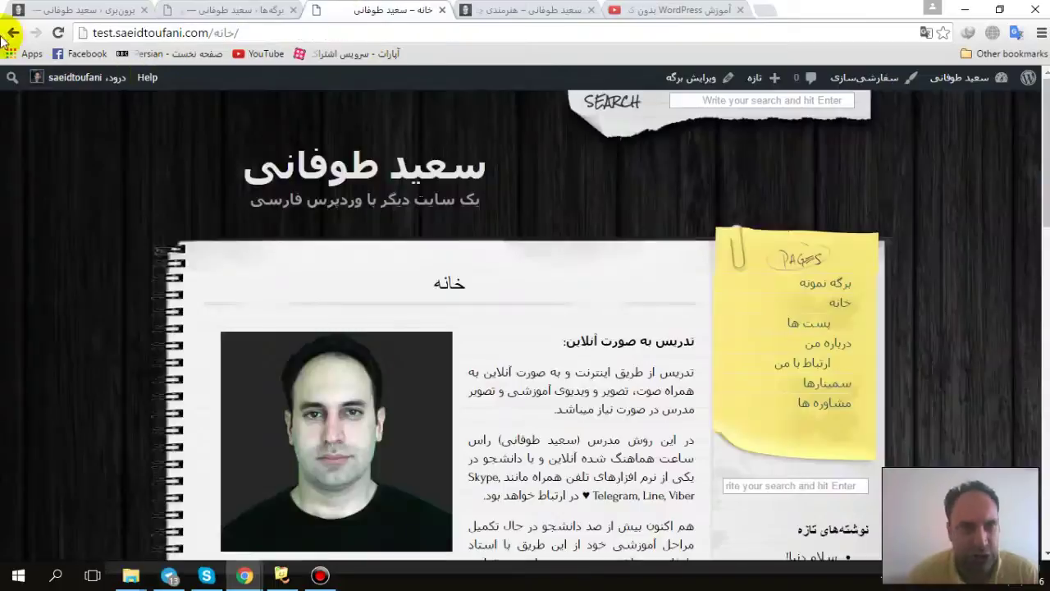
- Reload the live home page and scroll through it to confirm the sample page is gone
left_click(57, 33)
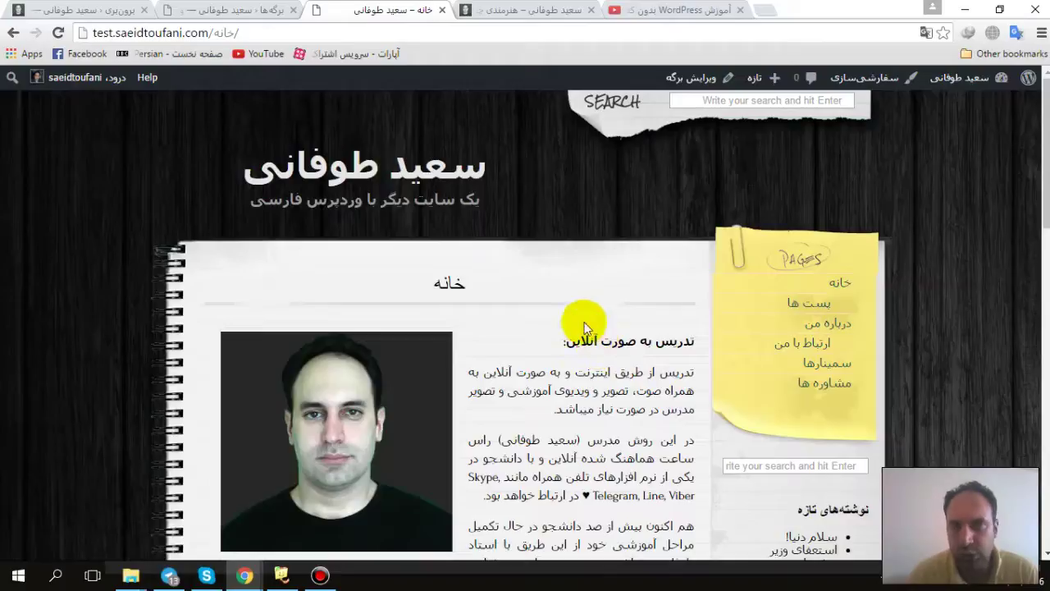
scroll(512, 321, "down", 8)
scroll(514, 303, "up", 10)
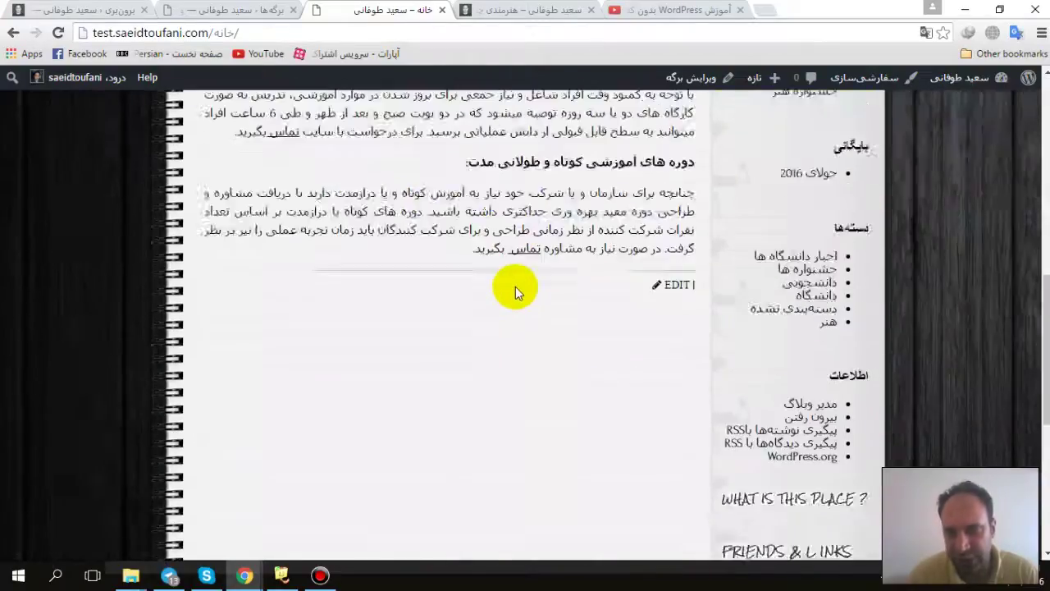
- Close the localhost copy of the site and open the customizer from the live home page
left_click(509, 15)
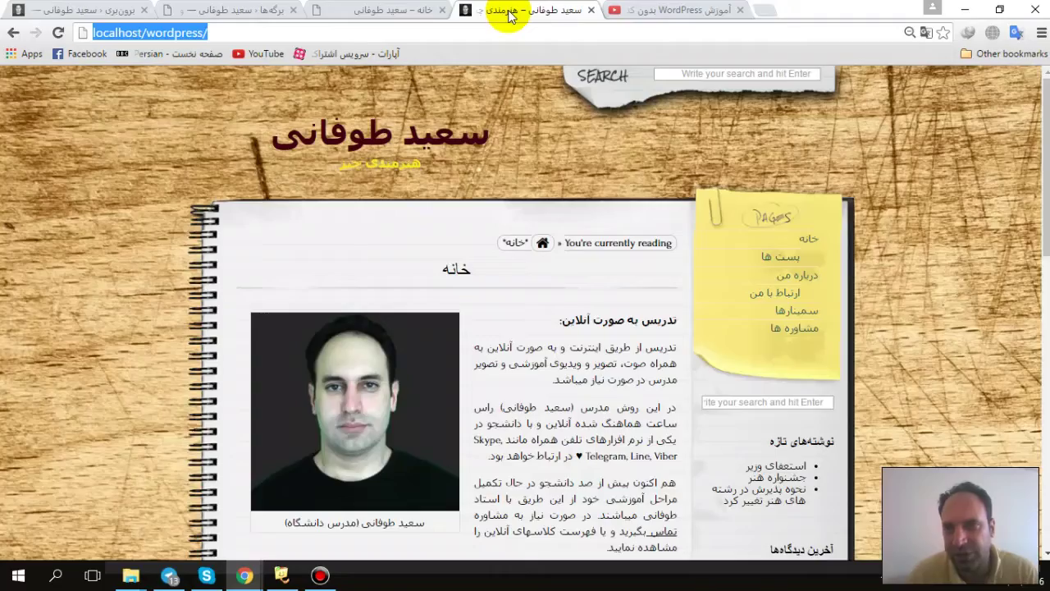
left_click(591, 11)
left_click(373, 10)
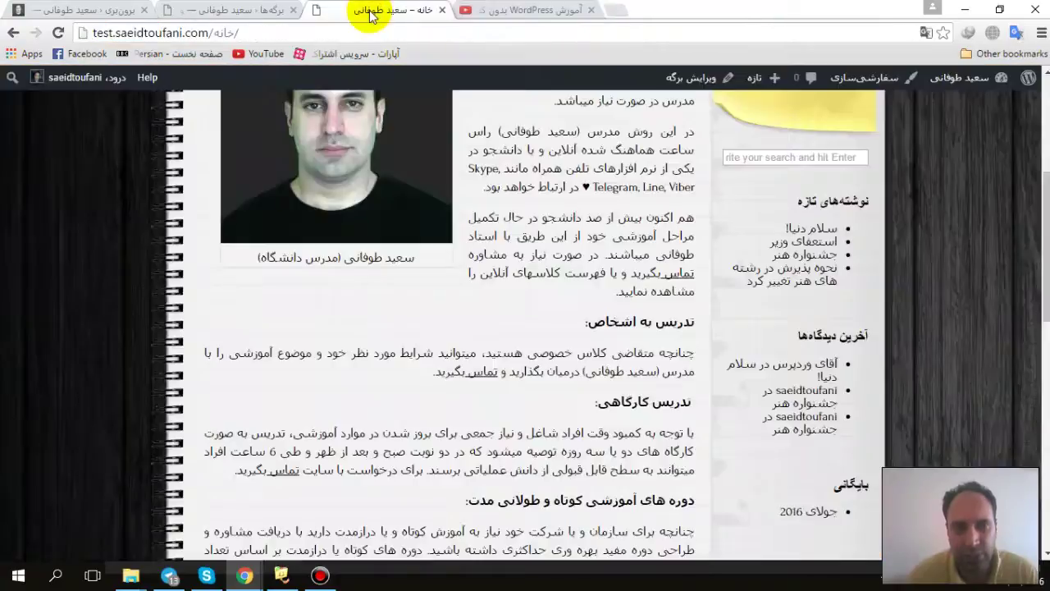
scroll(256, 123, "up", 5)
left_click(57, 33)
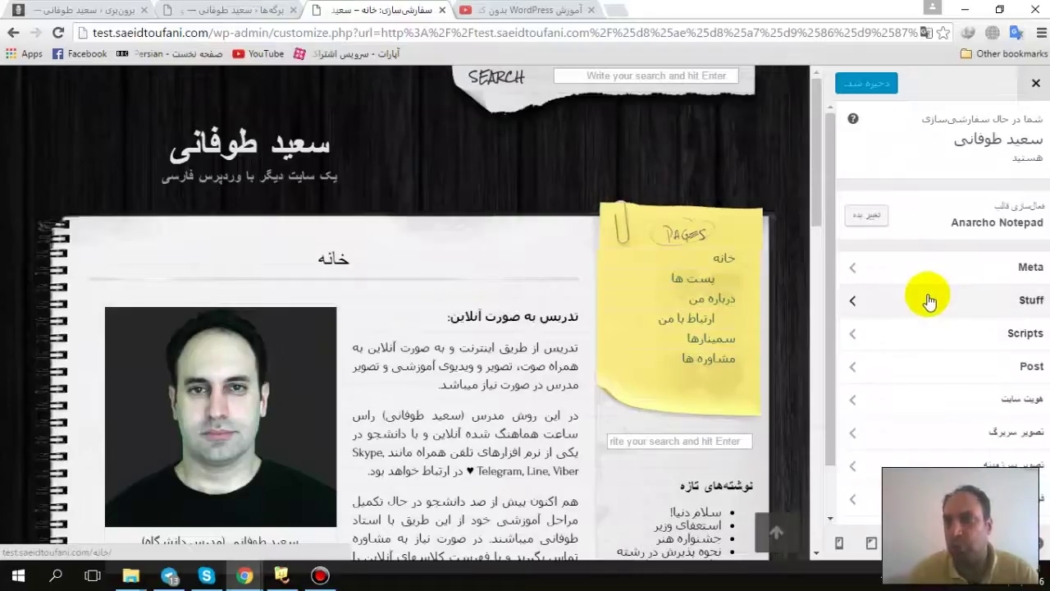
- In Meta, replace the footer site-info text with کلیه حقوق مادی و معنوی سایت متعلق به صاحب آن است
left_click(895, 265)
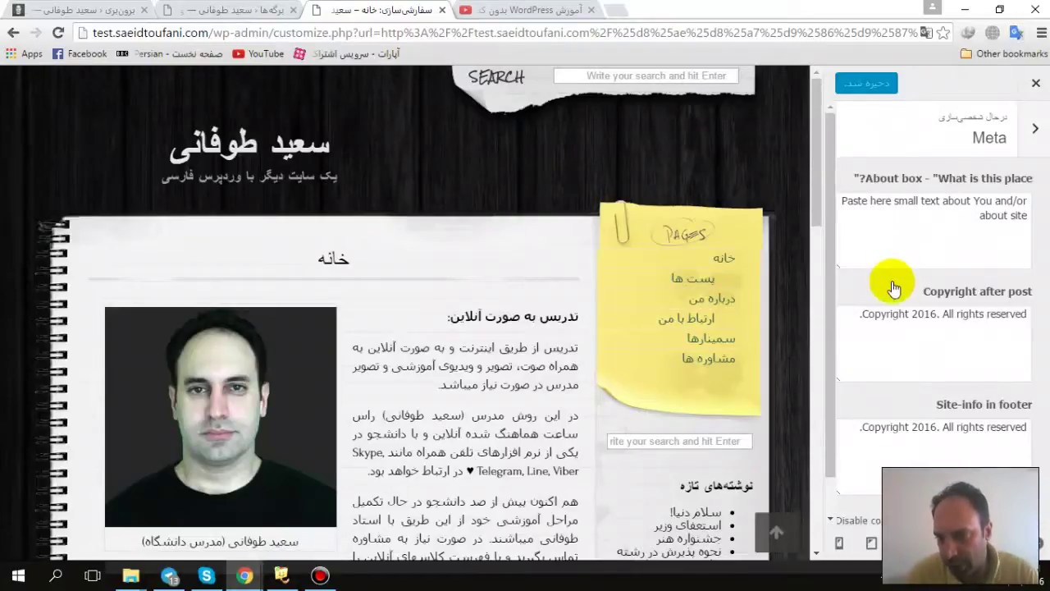
scroll(891, 304, "down", 1)
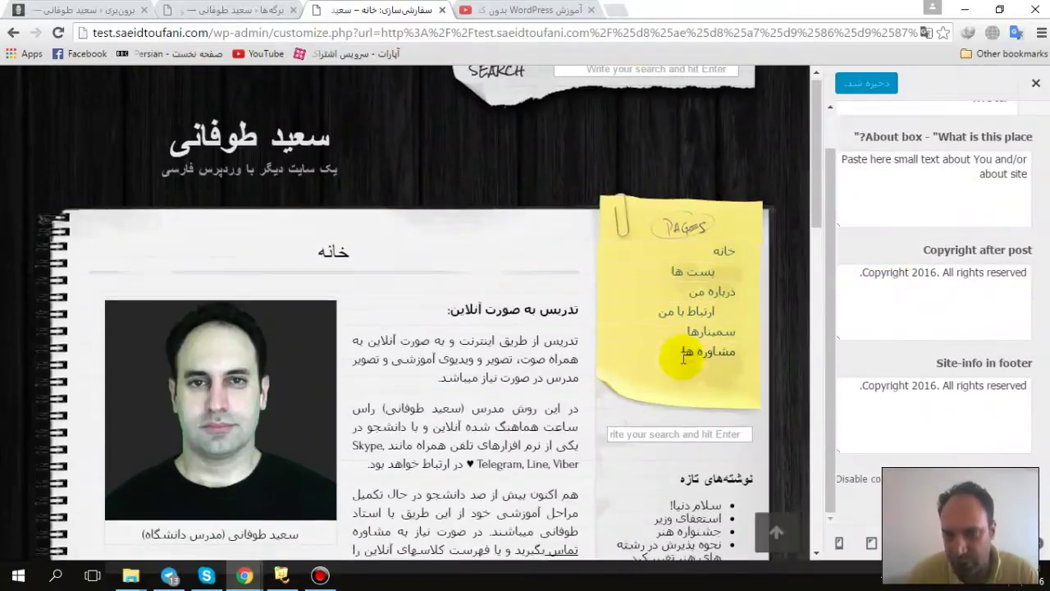
scroll(681, 354, "down", 10)
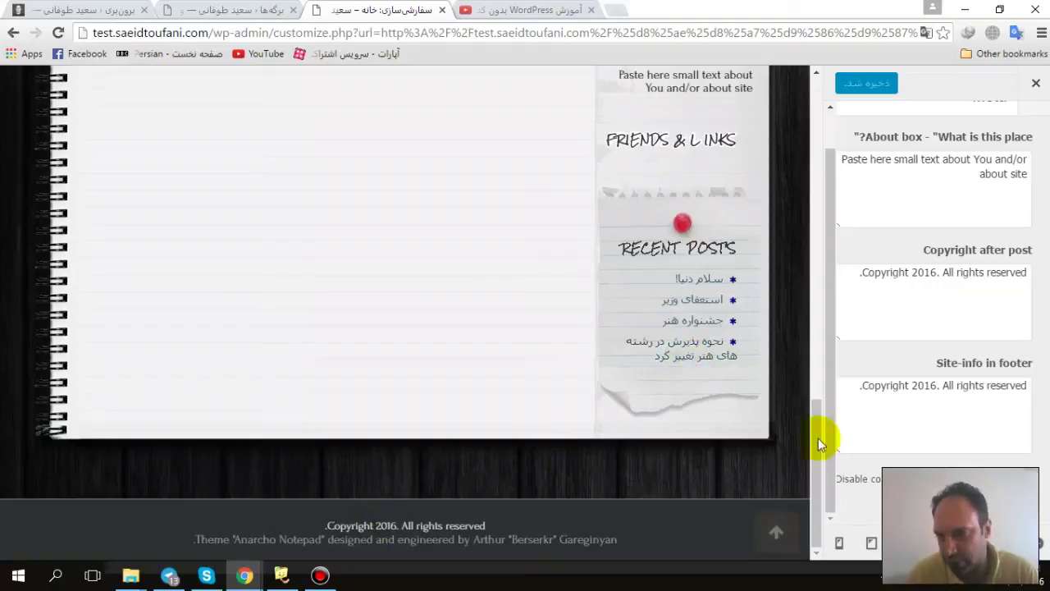
triple_click(924, 385)
type("کلیه حقوق مادی و معنوی")
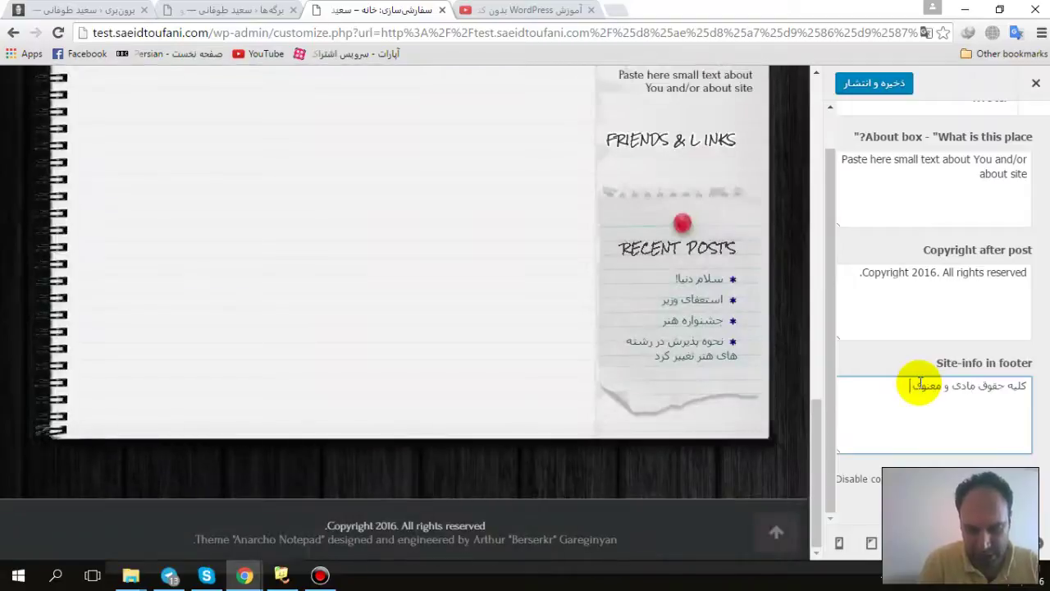
type(" سایت متعلق به صاحب")
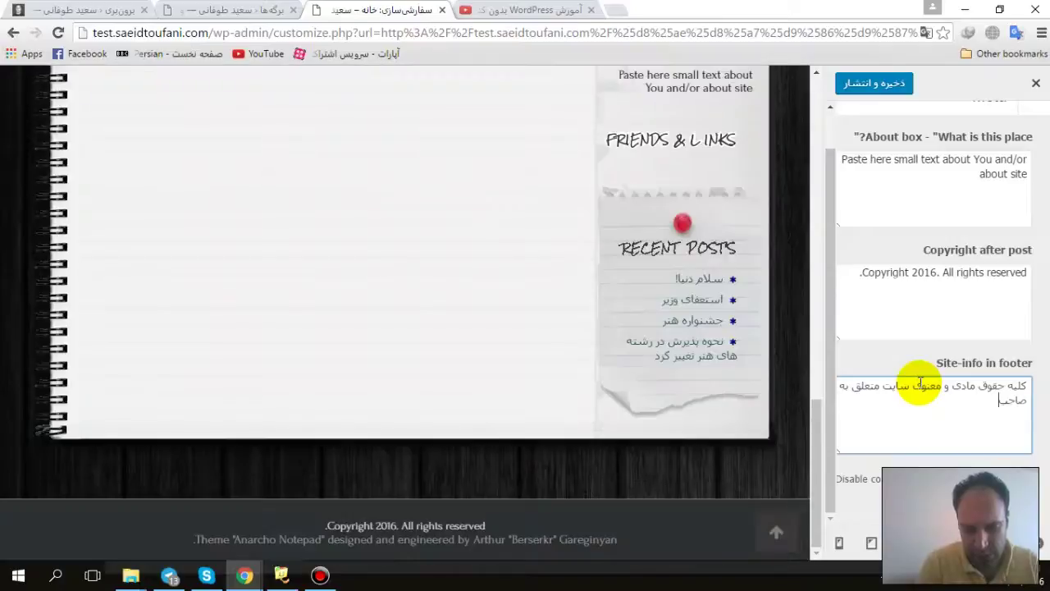
type(" آن است")
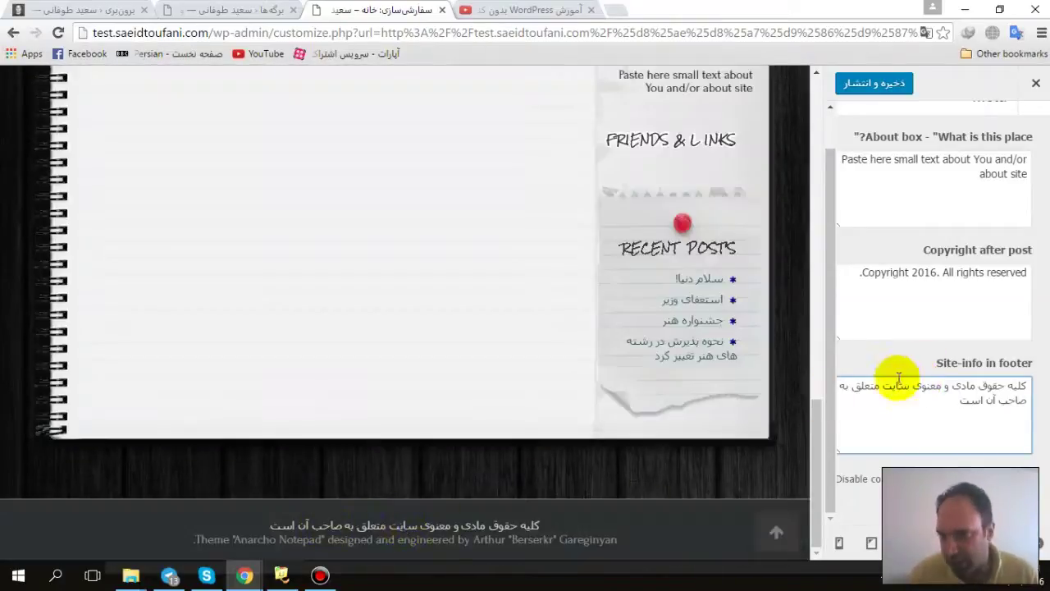
left_click(1030, 480)
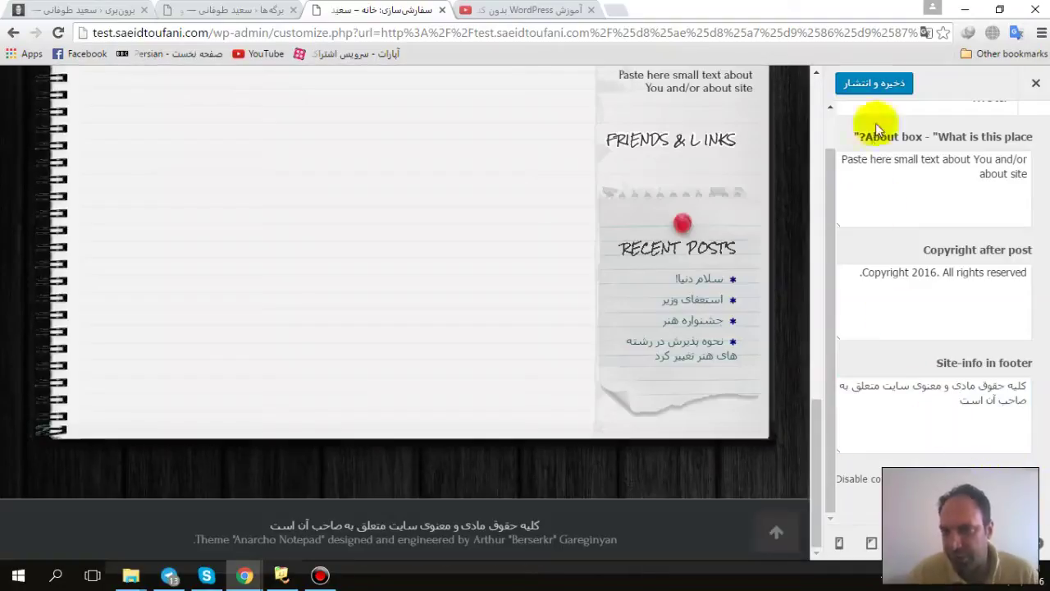
scroll(963, 297, "up", 5)
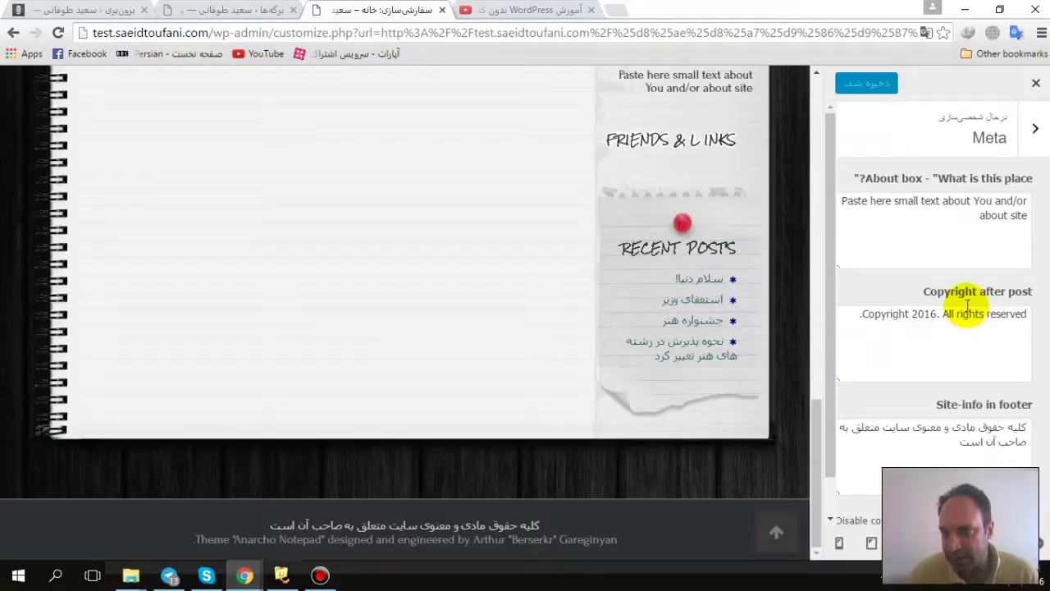
left_click(1036, 136)
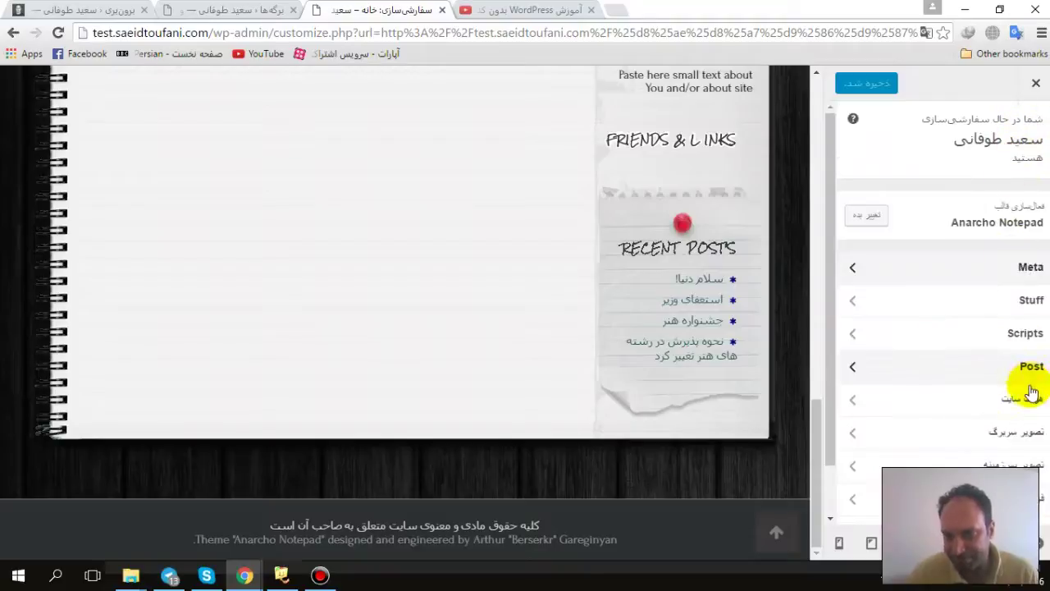
scroll(608, 305, "up", 10)
scroll(608, 310, "up", 3)
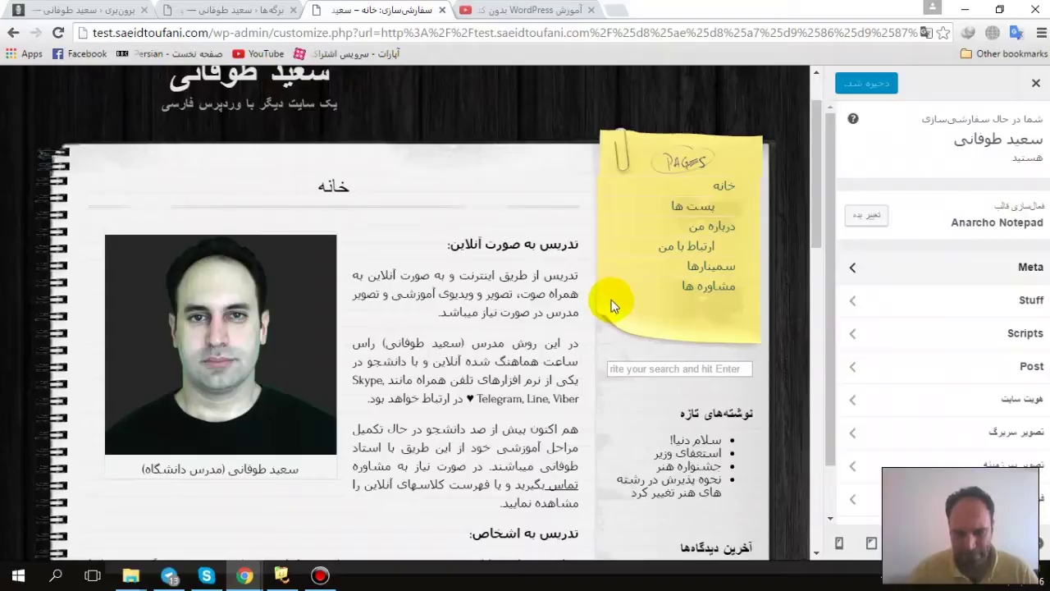
scroll(611, 302, "down", 5)
scroll(616, 300, "up", 5)
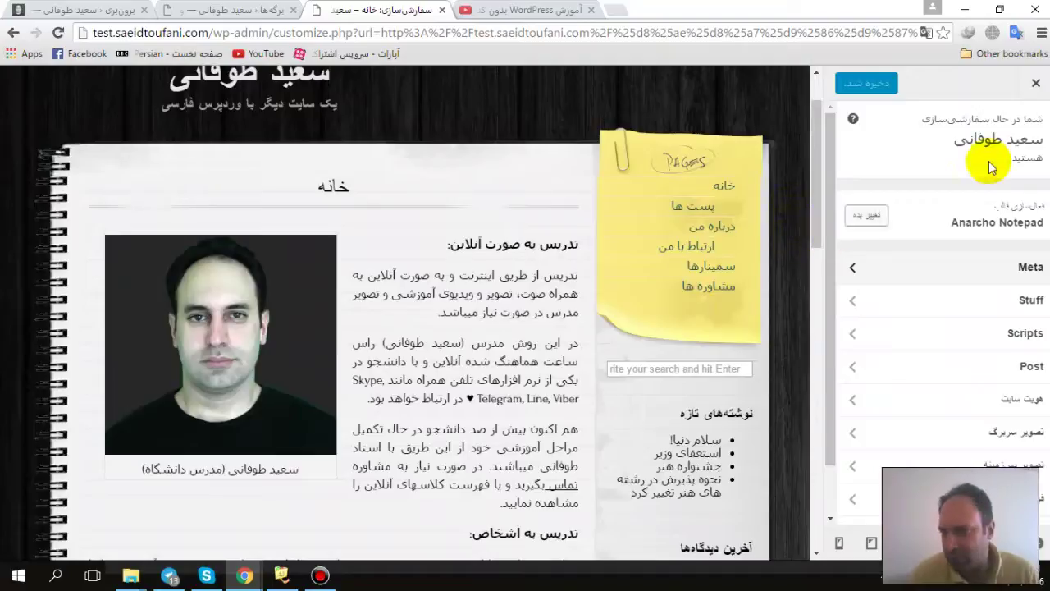
left_click(1028, 269)
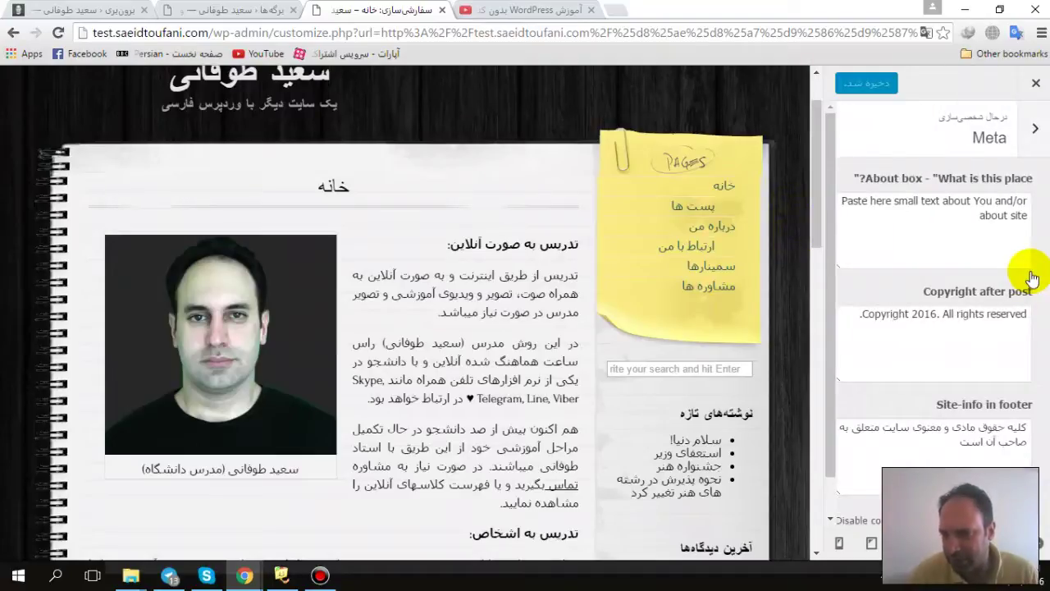
left_click(1035, 129)
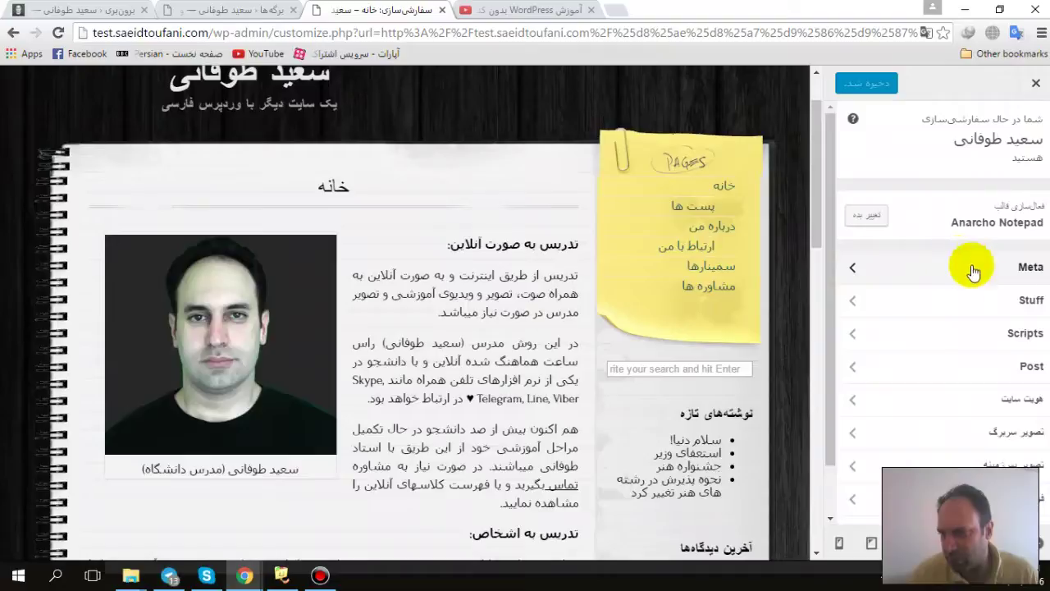
left_click(1014, 301)
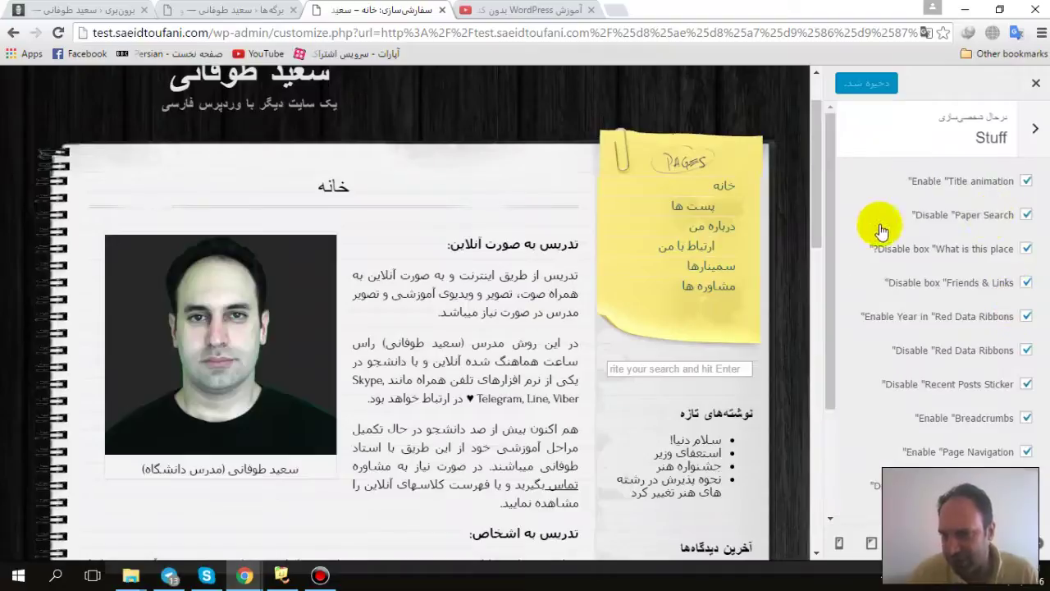
scroll(880, 230, "down", 2)
scroll(880, 235, "up", 3)
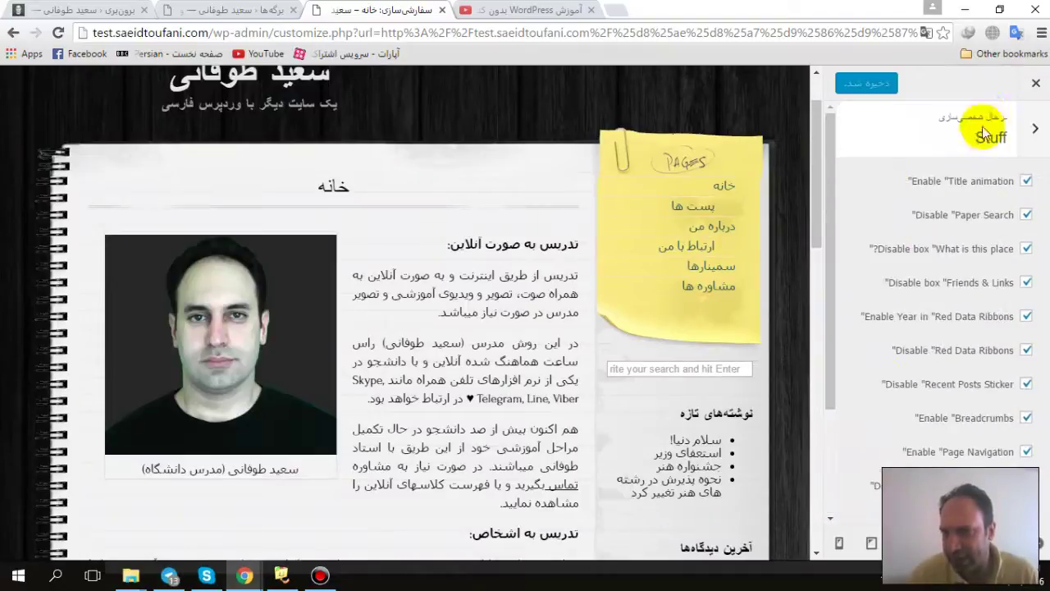
left_click(1034, 135)
left_click(1025, 336)
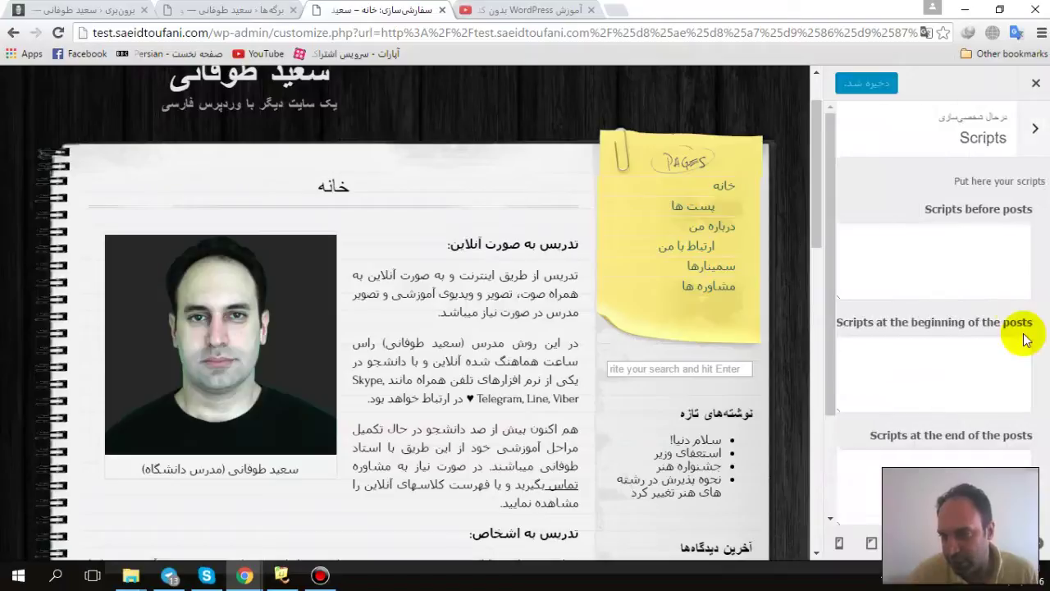
left_click(966, 255)
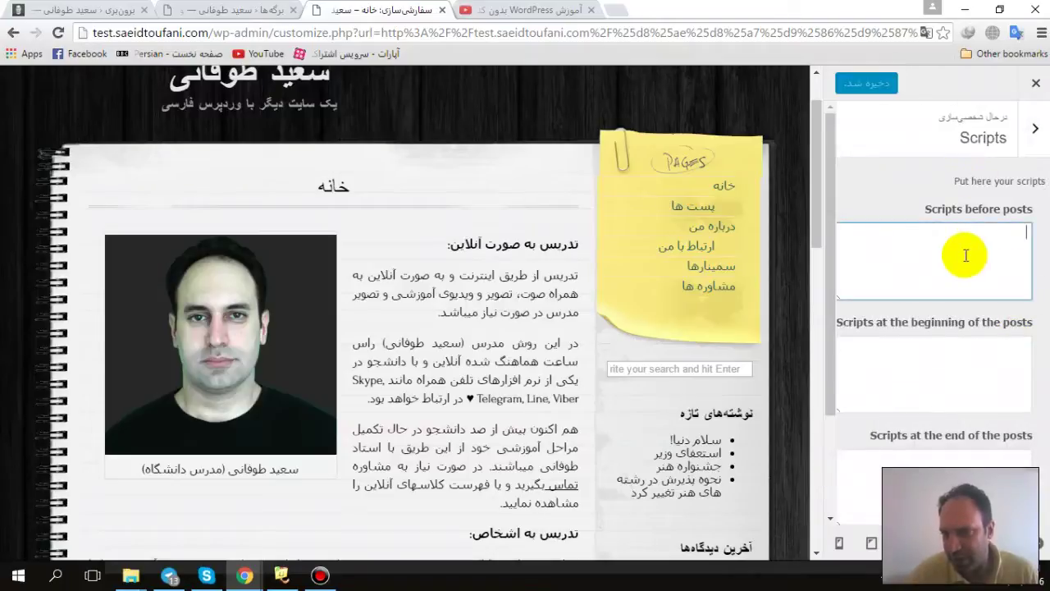
scroll(961, 253, "down", 2)
left_click(1035, 84)
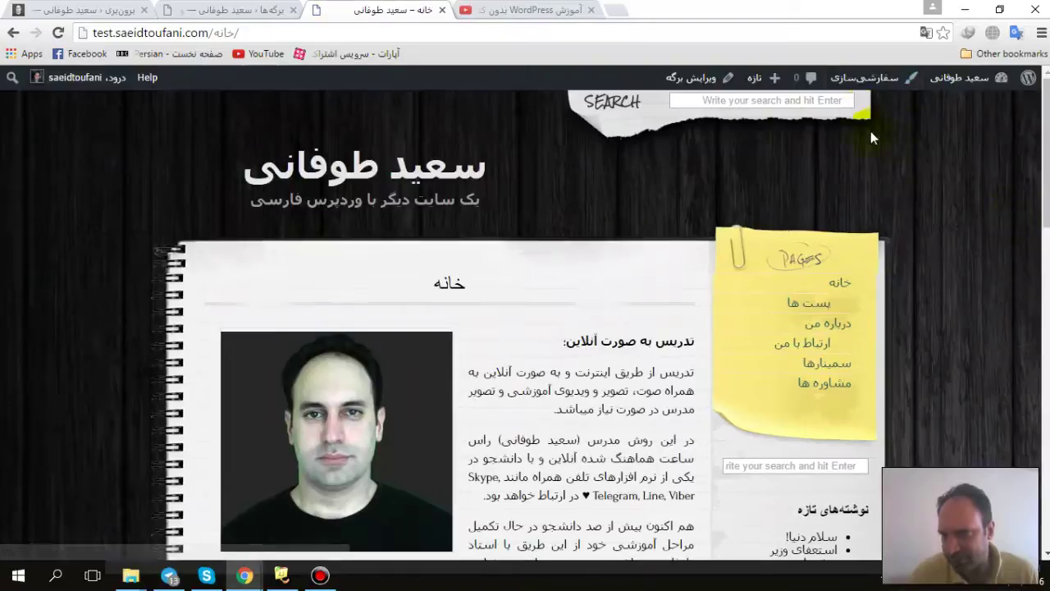
left_click(861, 79)
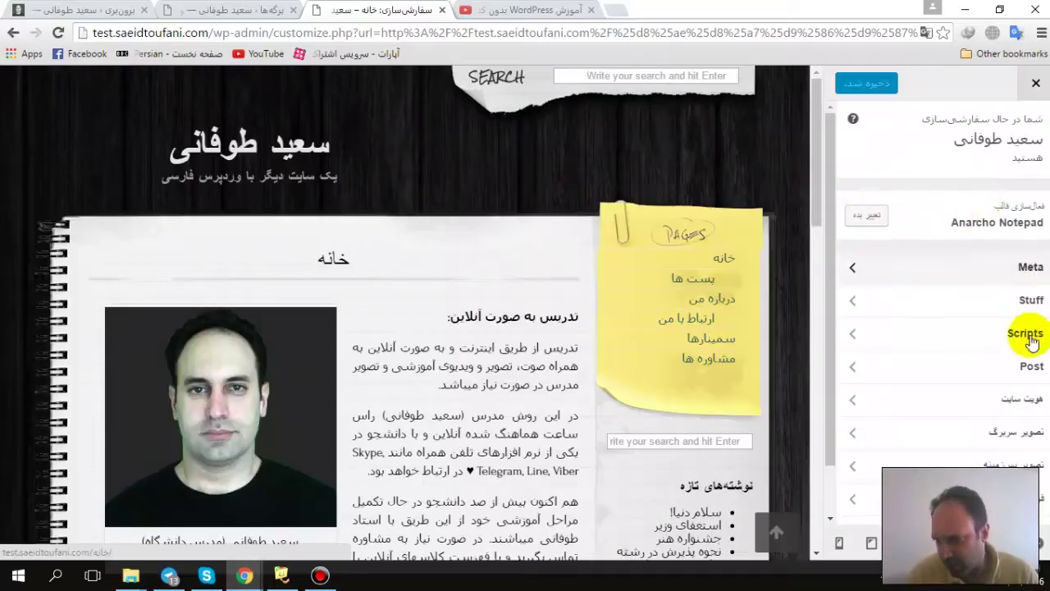
scroll(1017, 385, "down", 1)
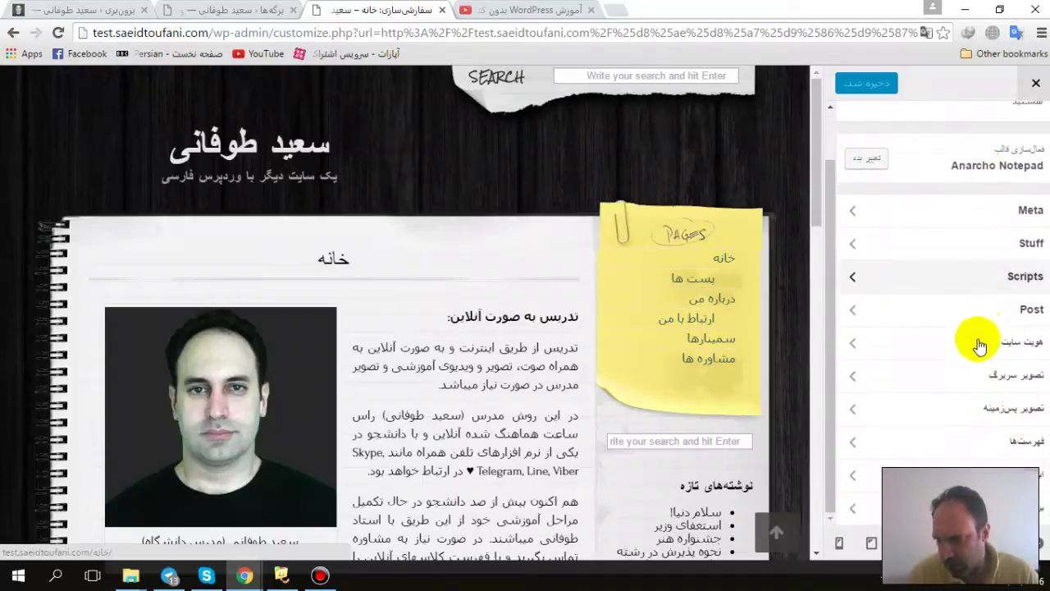
- In Site Identity, replace the tagline with هنرمندی چیز, keep the Permanent+Marker font, and Save & Publish
left_click(977, 343)
left_click_drag(857, 257, 1039, 255)
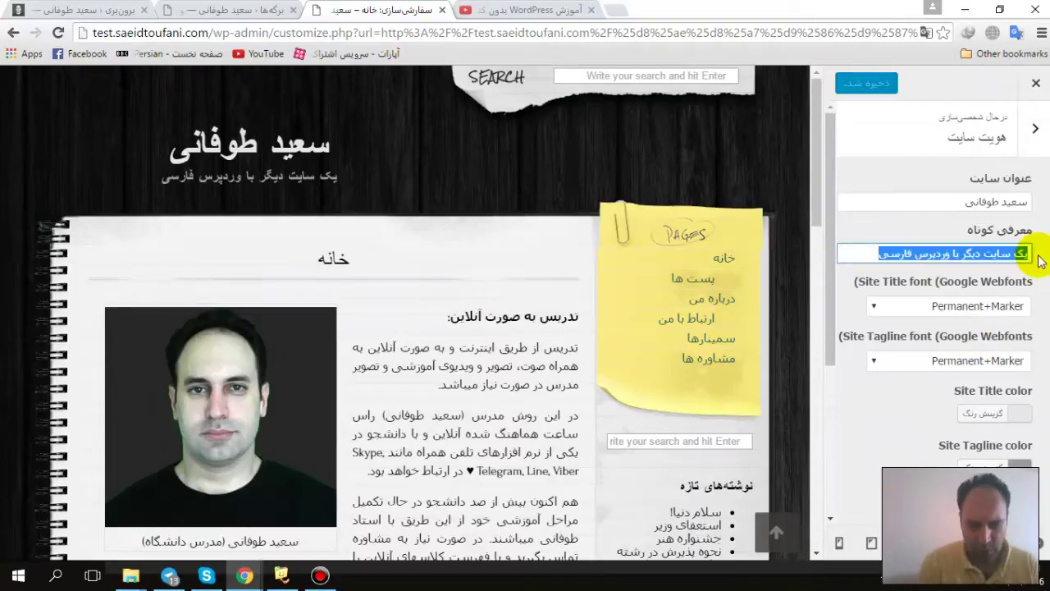
type("هنرمندی چیز")
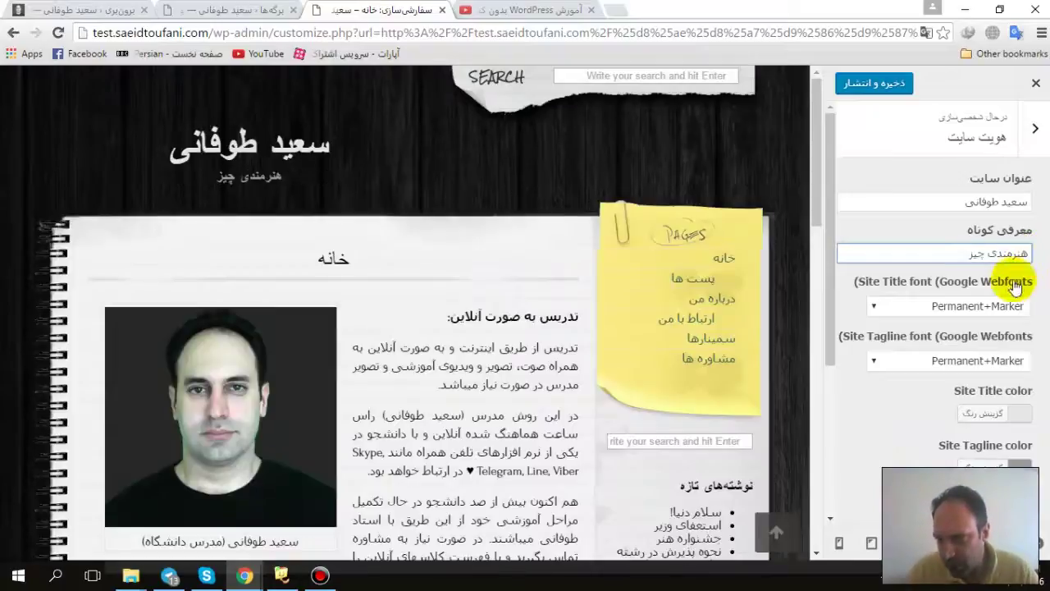
left_click_drag(815, 209, 816, 246)
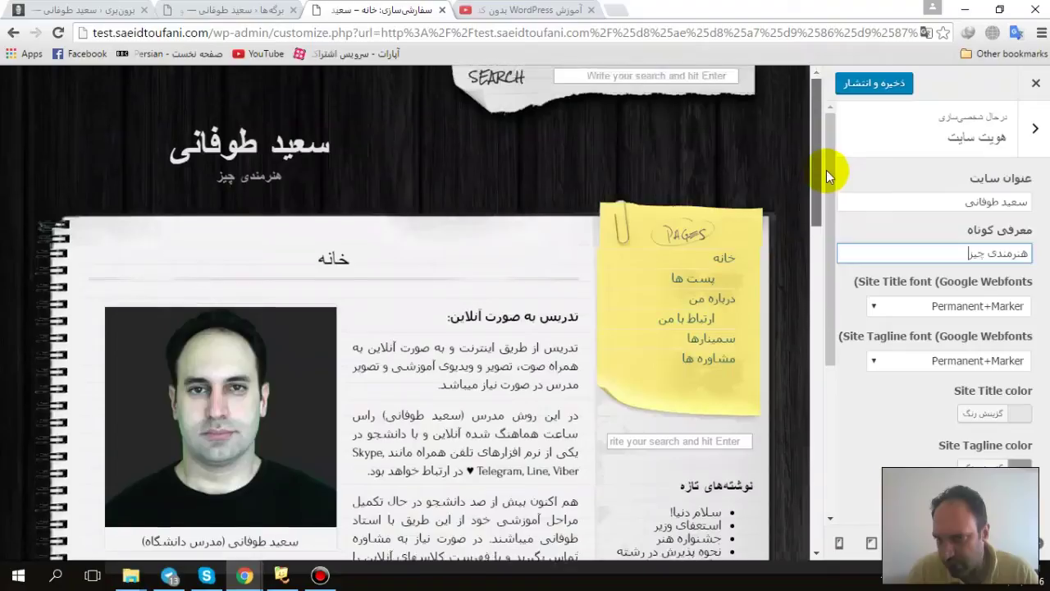
left_click(951, 362)
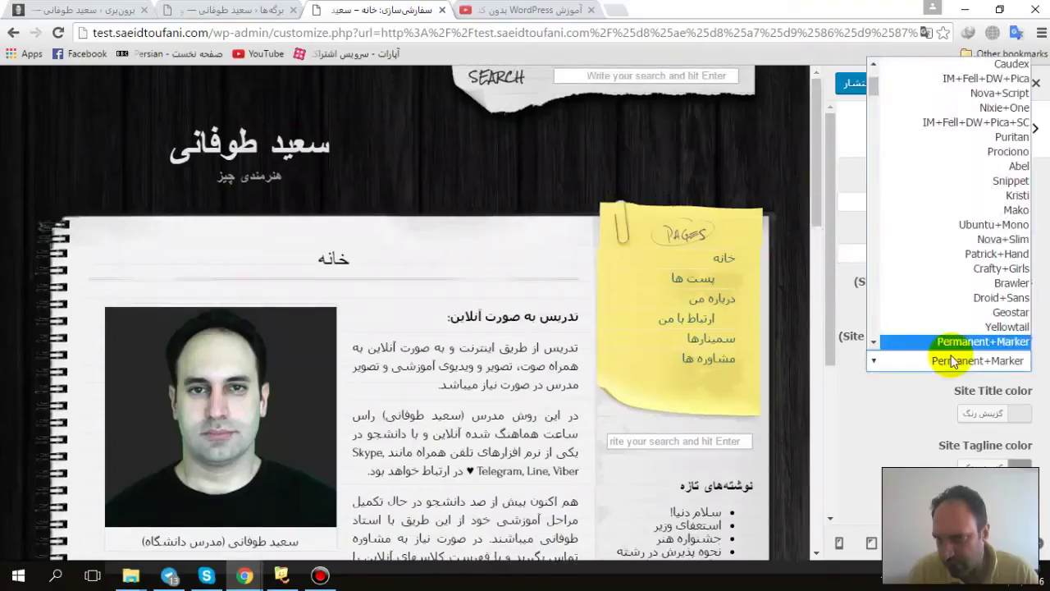
left_click(951, 362)
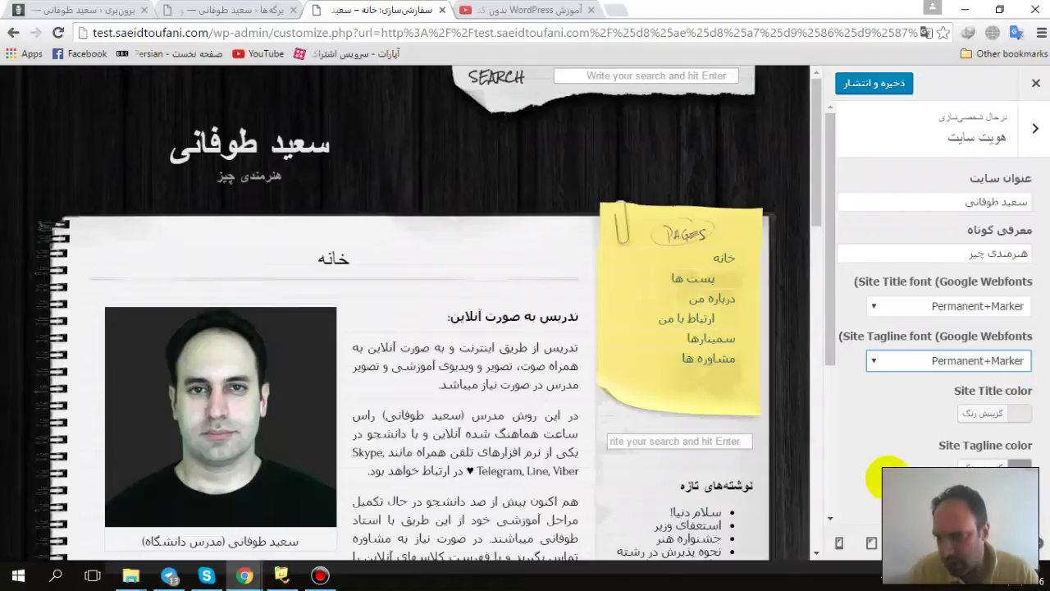
left_click(871, 83)
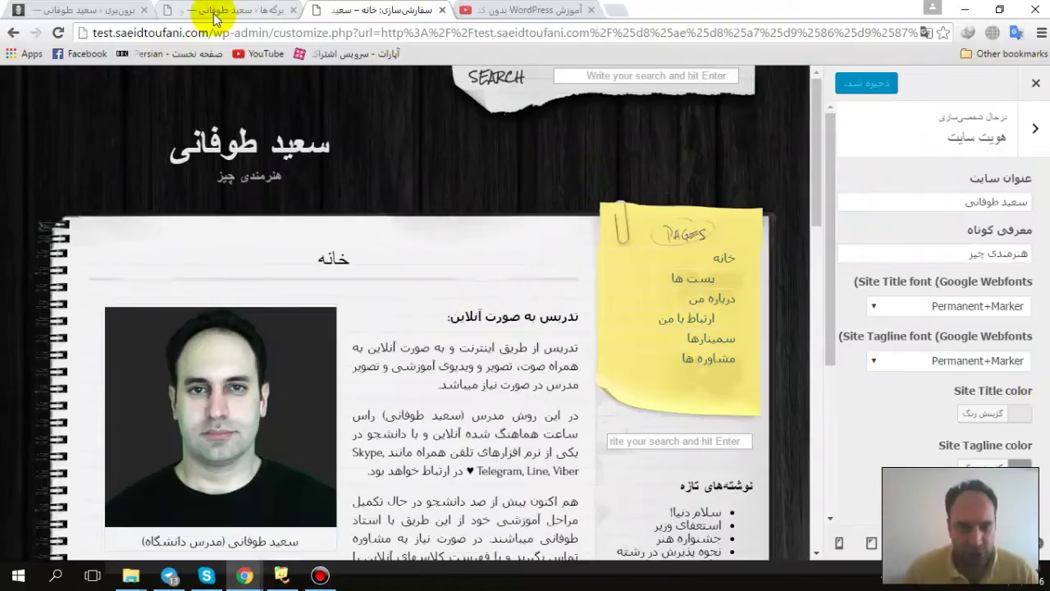
- Return to the admin tab and scroll through the General settings
left_click(214, 12)
mouse_move(976, 449)
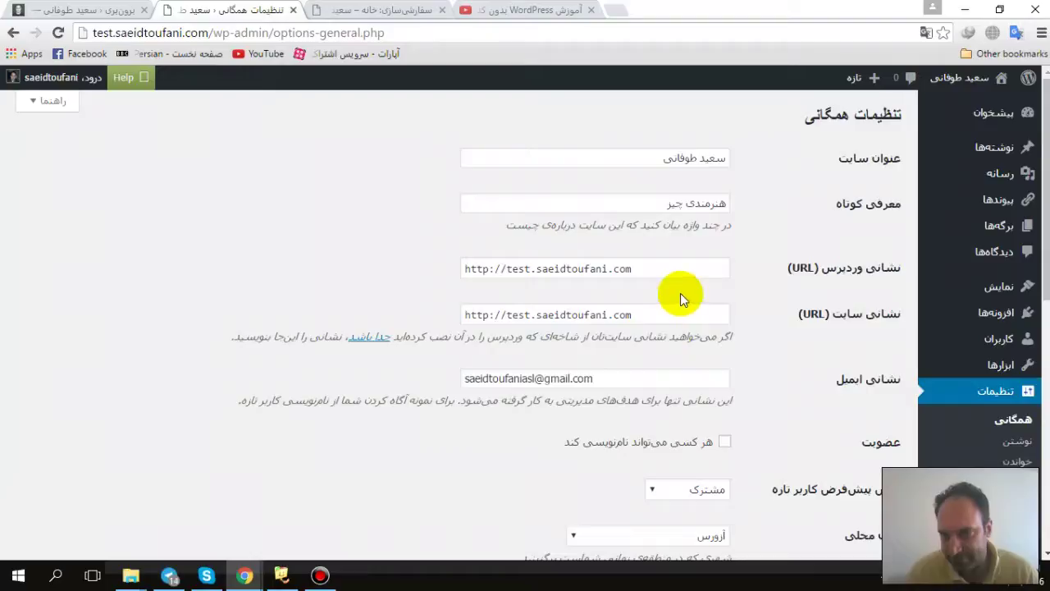
scroll(682, 290, "down", 4)
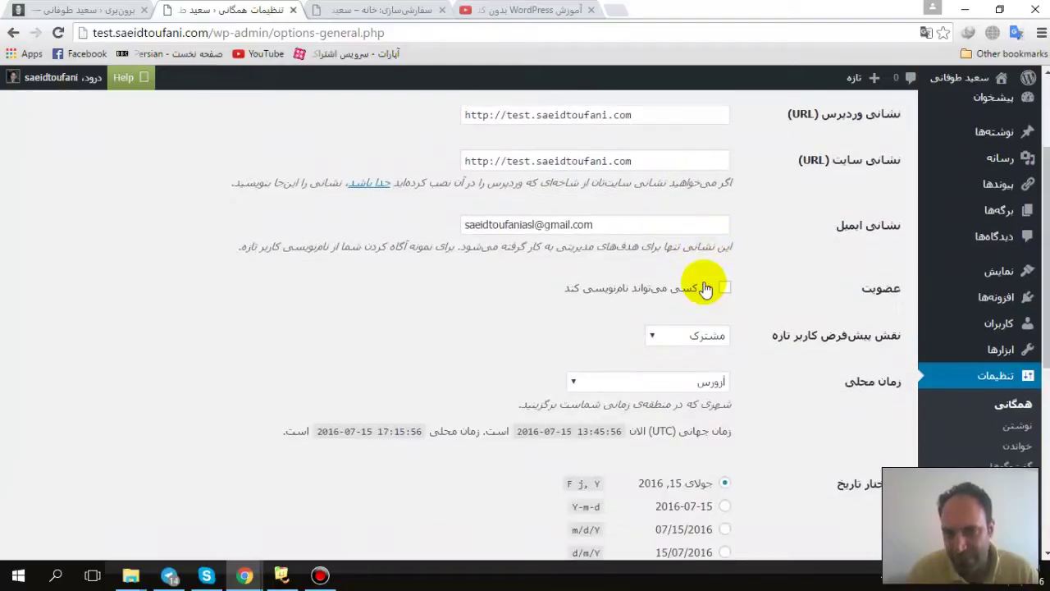
scroll(704, 287, "down", 1)
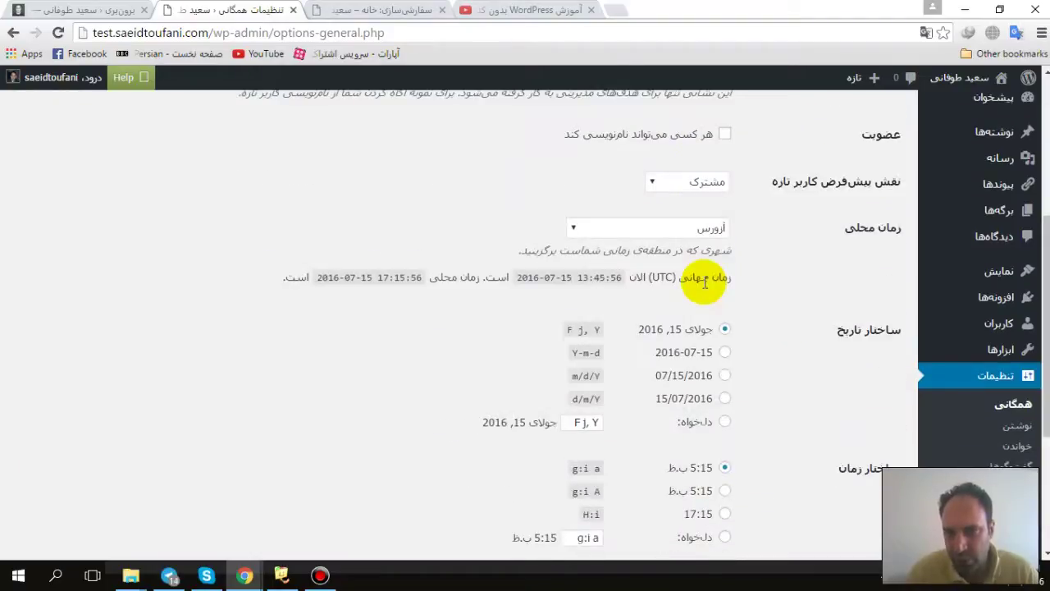
scroll(705, 283, "down", 3)
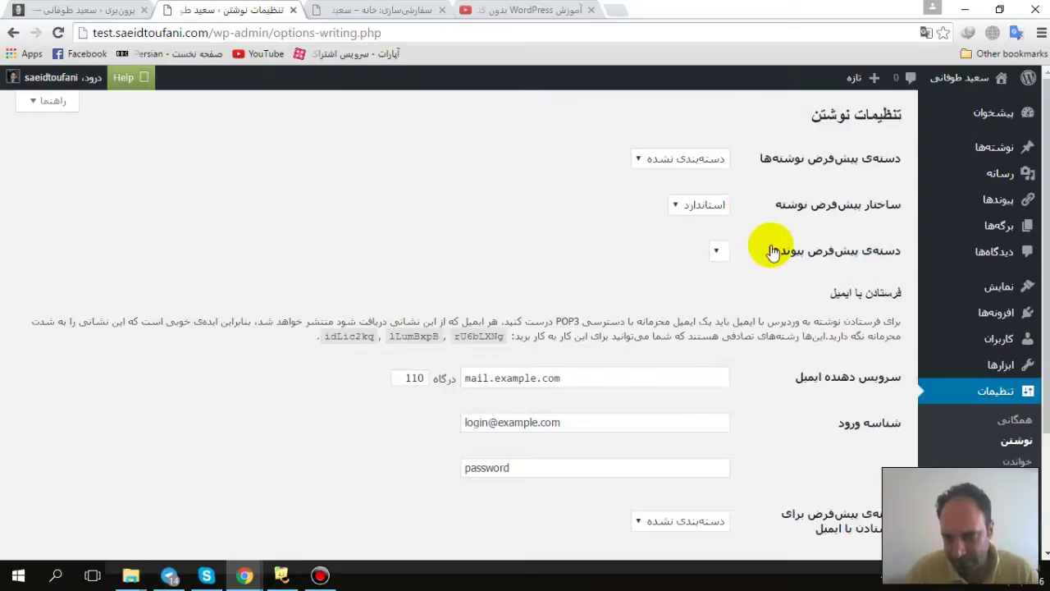
- Review the Writing settings, keeping the Standard default post format and default link category
left_click(687, 205)
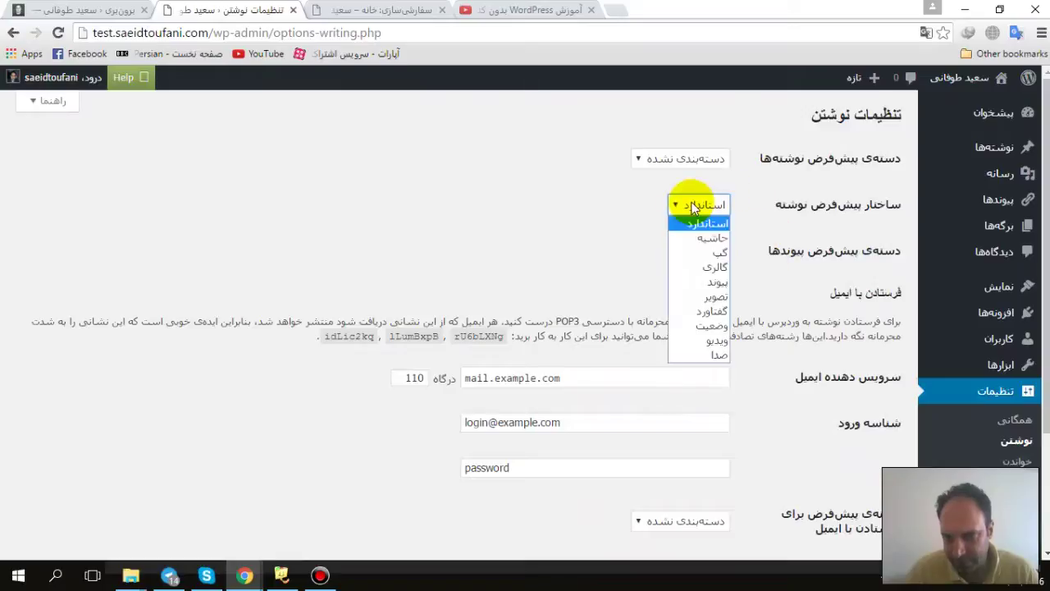
left_click(737, 190)
left_click(719, 251)
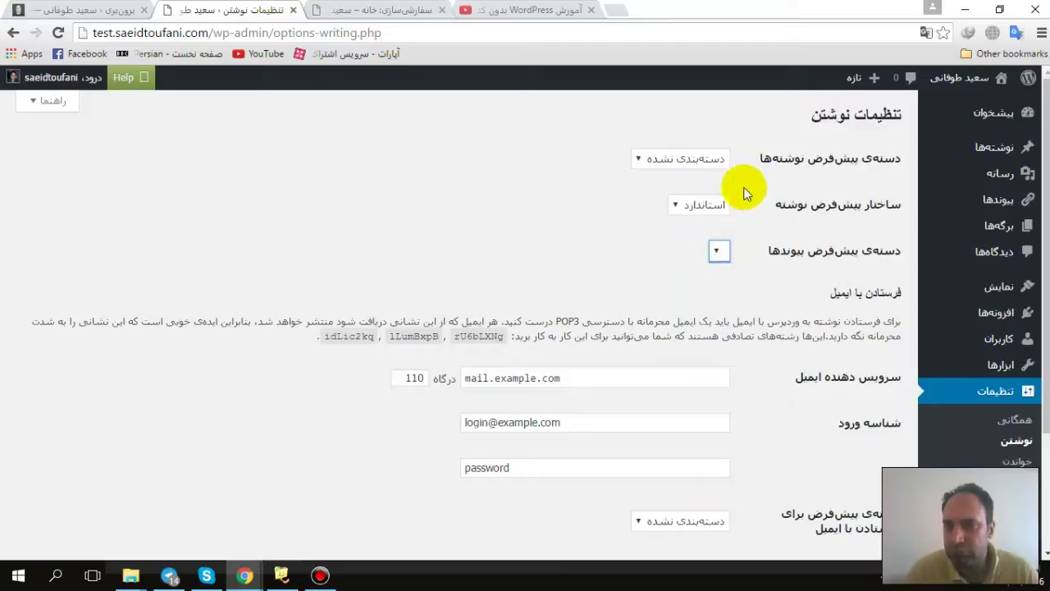
scroll(784, 234, "down", 2)
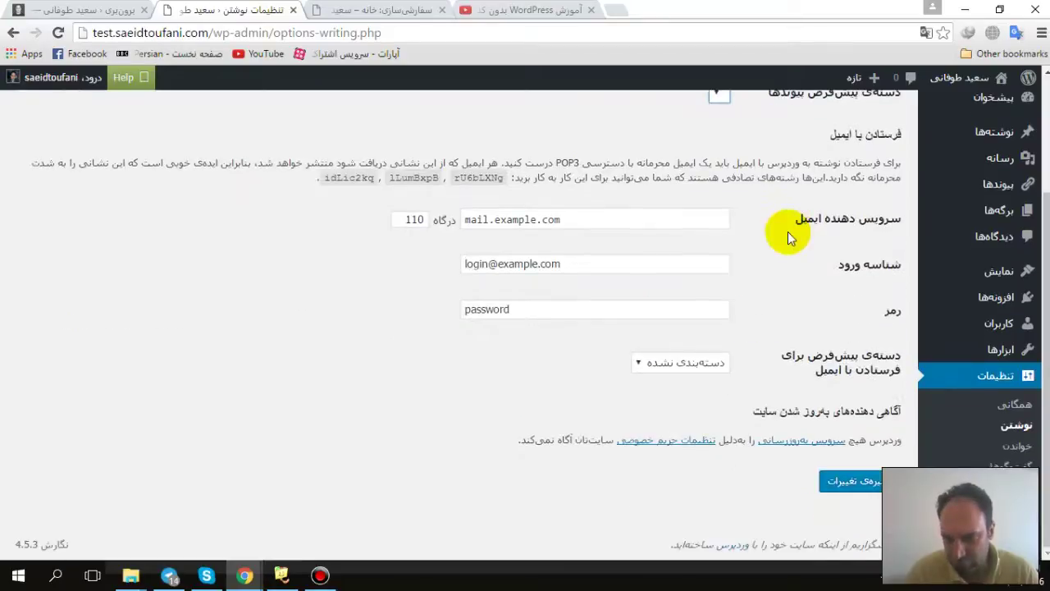
scroll(751, 345, "up", 2)
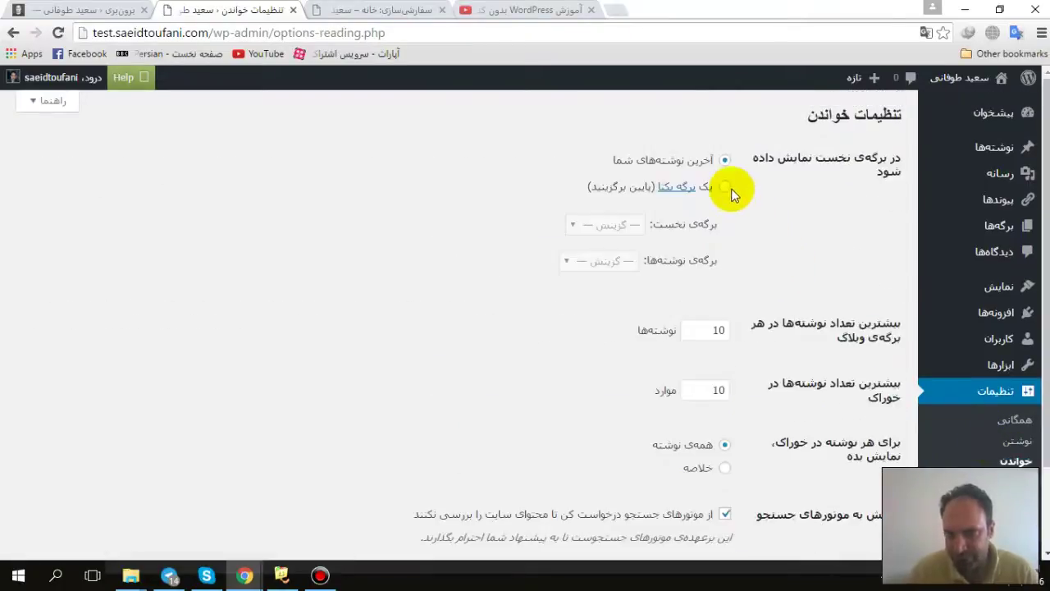
- Set خانه as the static front page and پست ها as the posts page, save, and view خانه
left_click(611, 224)
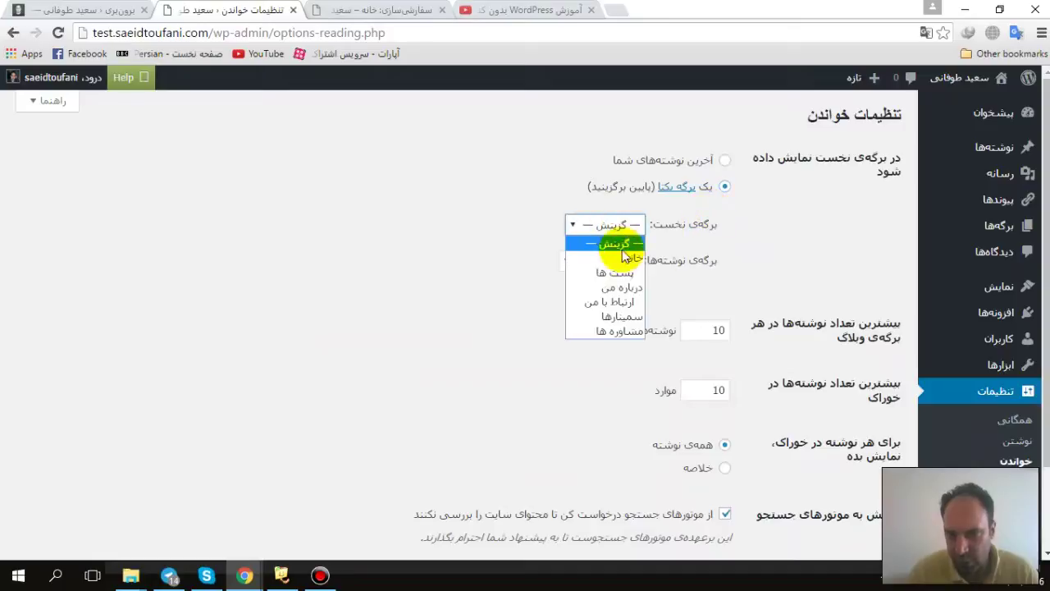
left_click(624, 261)
left_click(624, 261)
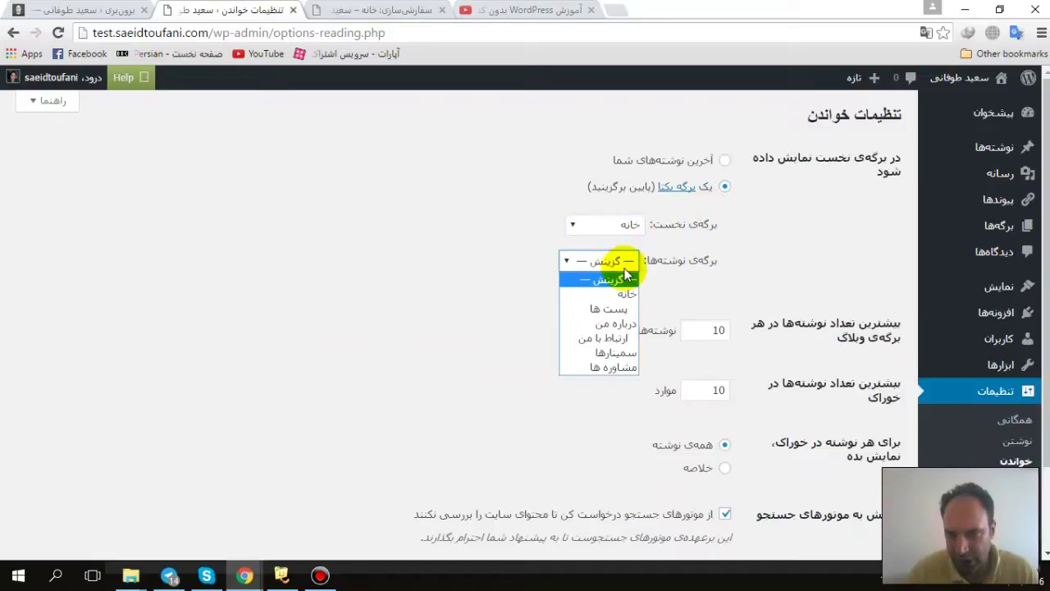
left_click(630, 308)
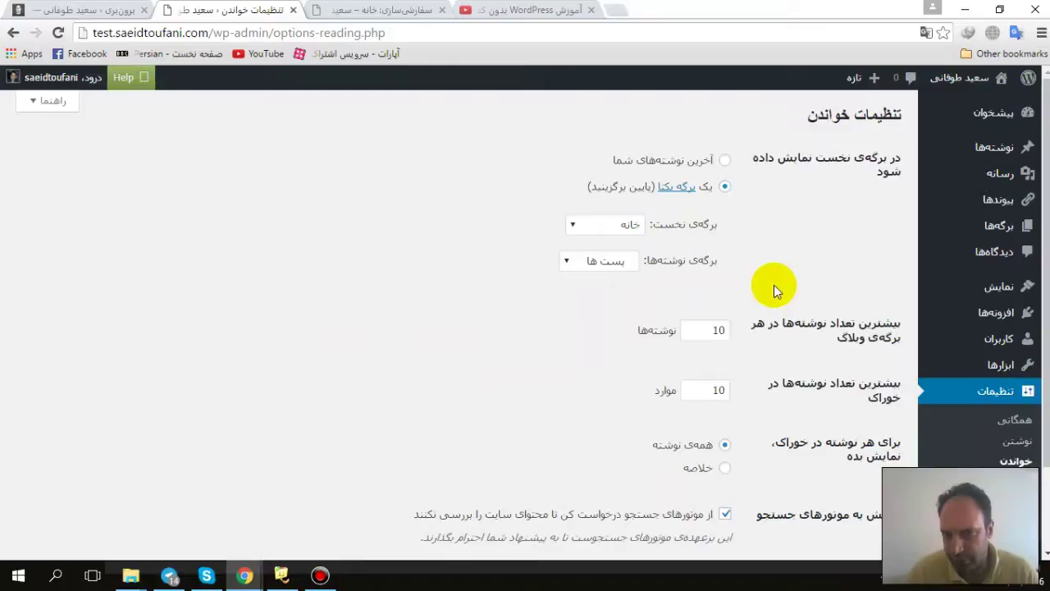
scroll(771, 283, "down", 2)
left_click(849, 480)
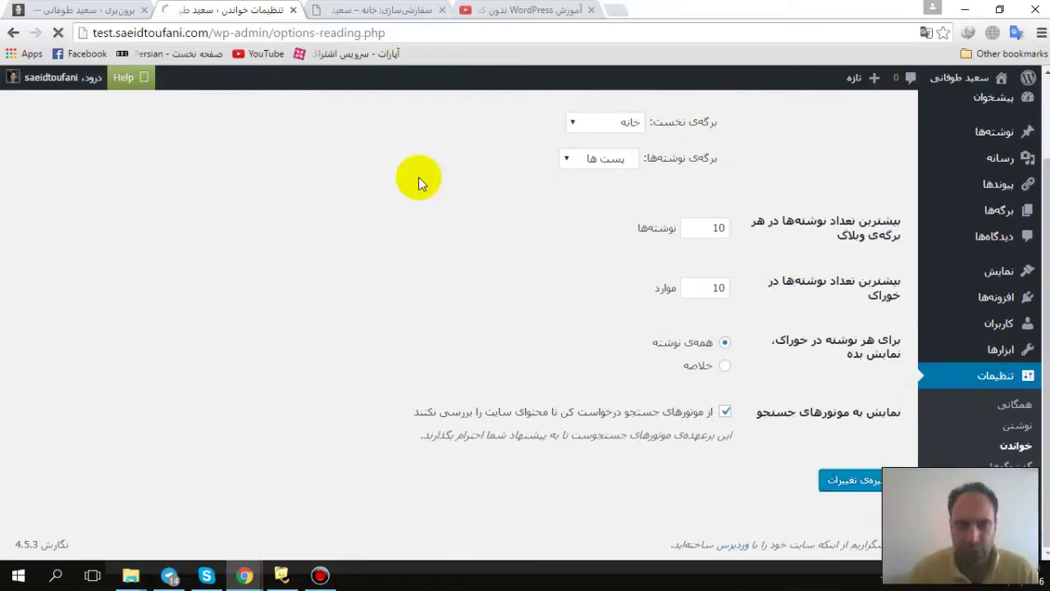
left_click(345, 10)
left_click(739, 261)
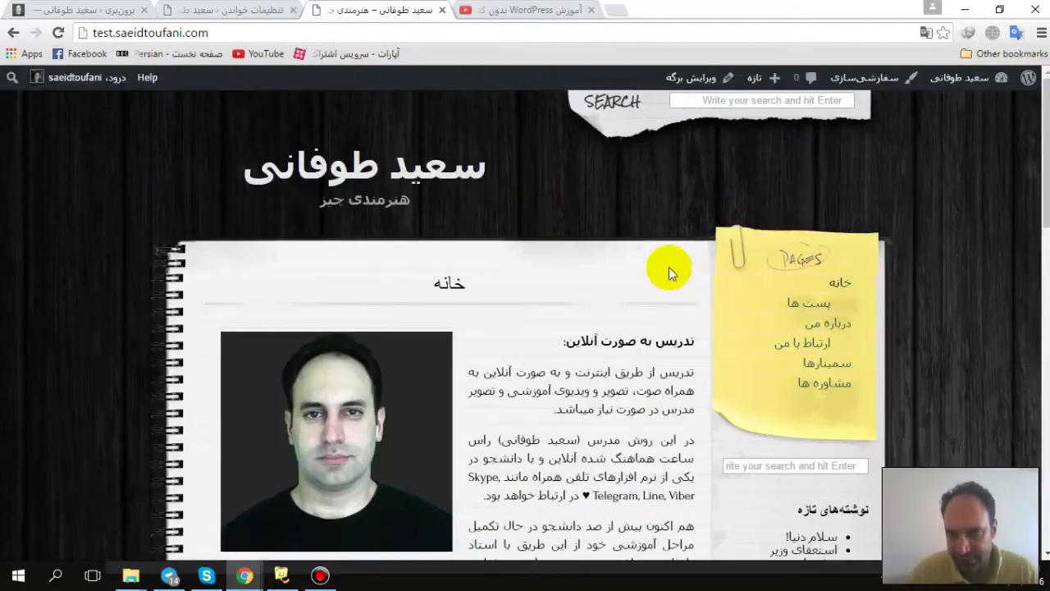
- View the Home and پست ها pages on the live site and scroll through the posts list
left_click(59, 34)
left_click(794, 274)
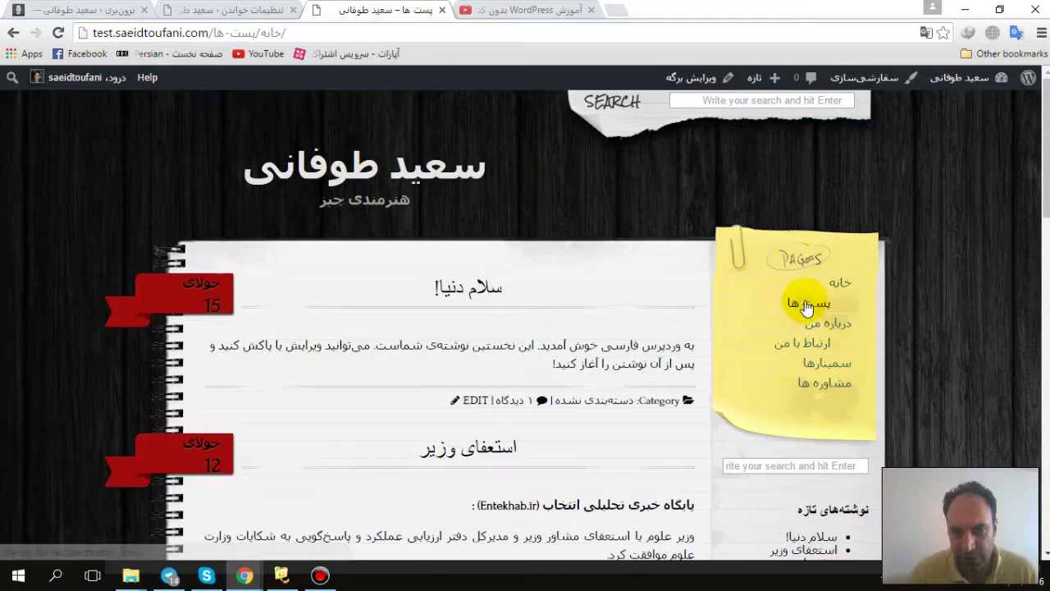
scroll(596, 250, "down", 12)
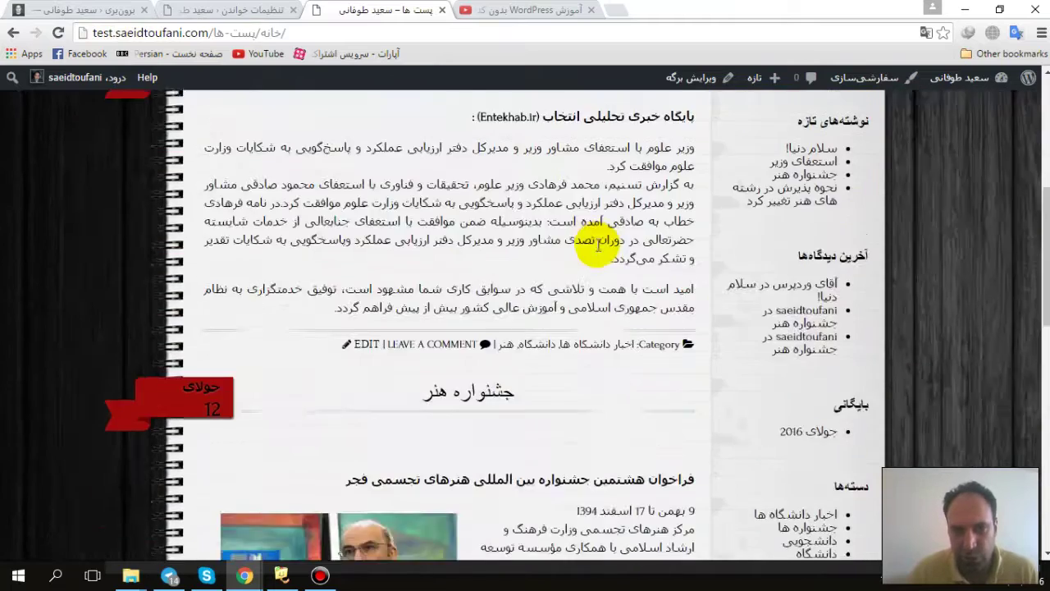
scroll(597, 251, "up", 12)
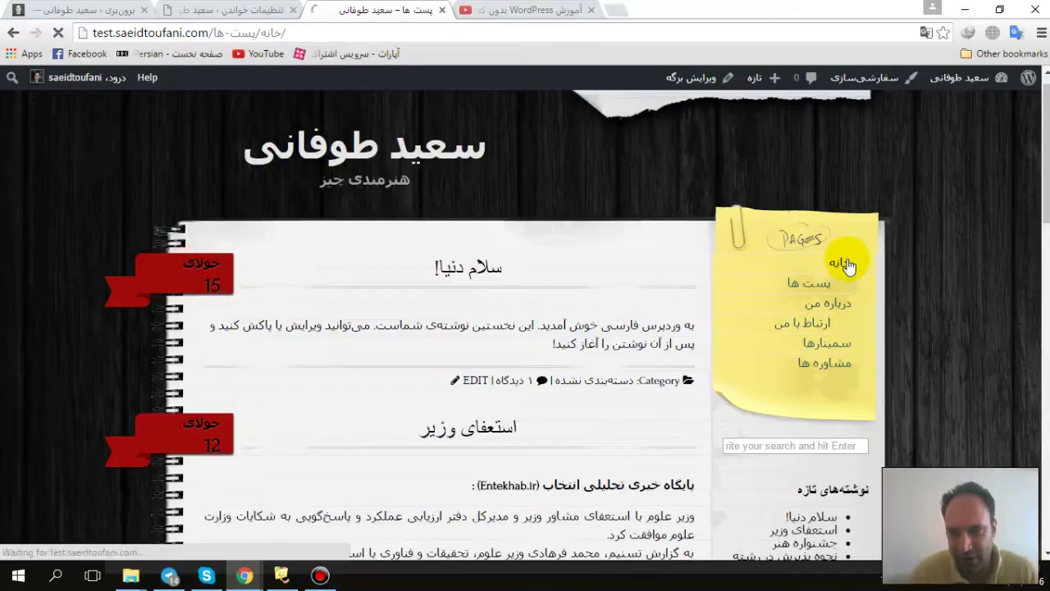
scroll(601, 281, "down", 10)
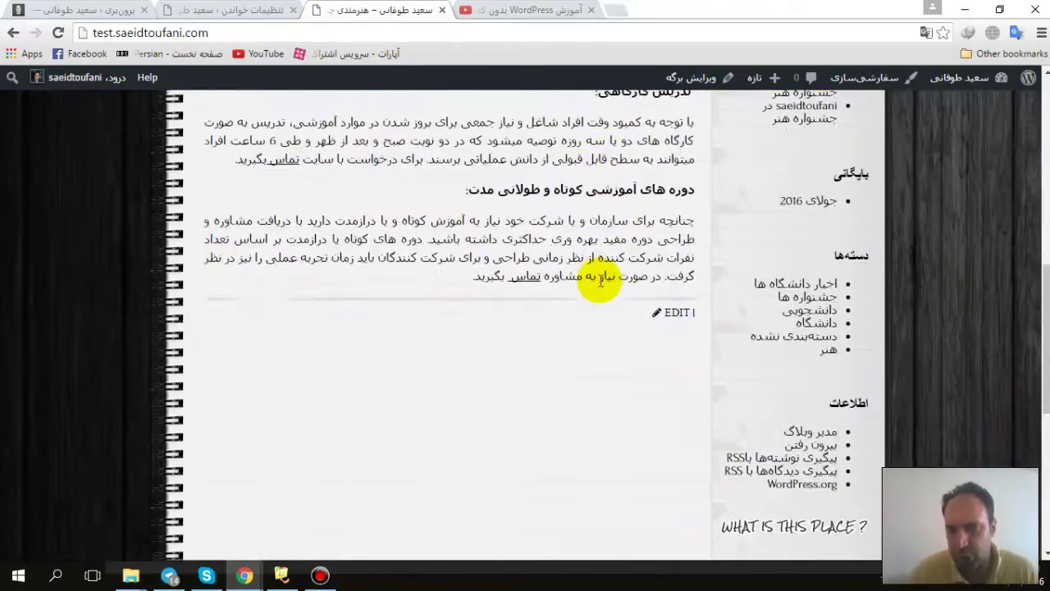
scroll(601, 283, "down", 3)
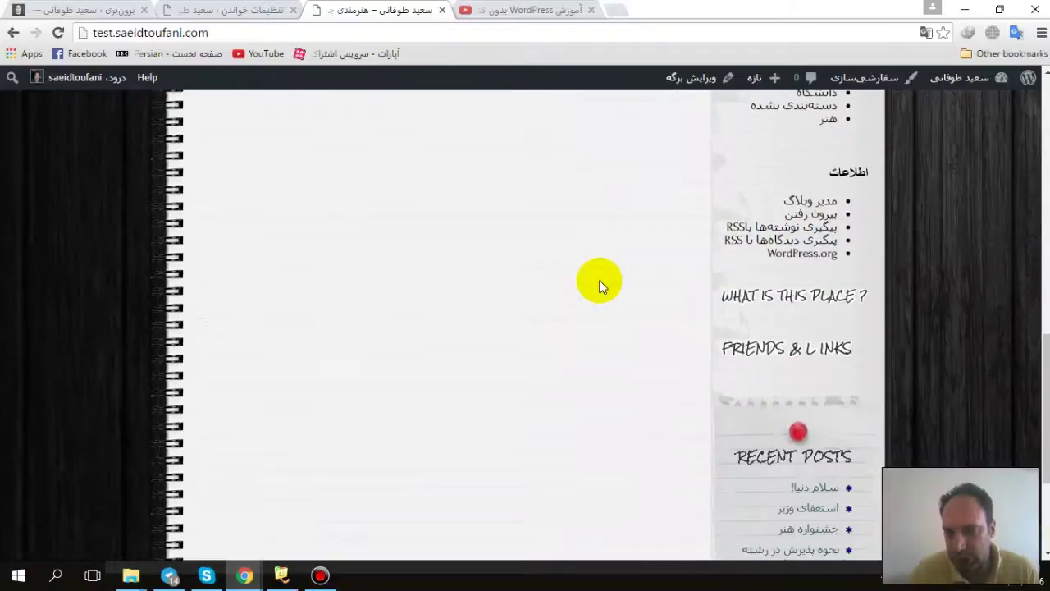
scroll(601, 284, "down", 3)
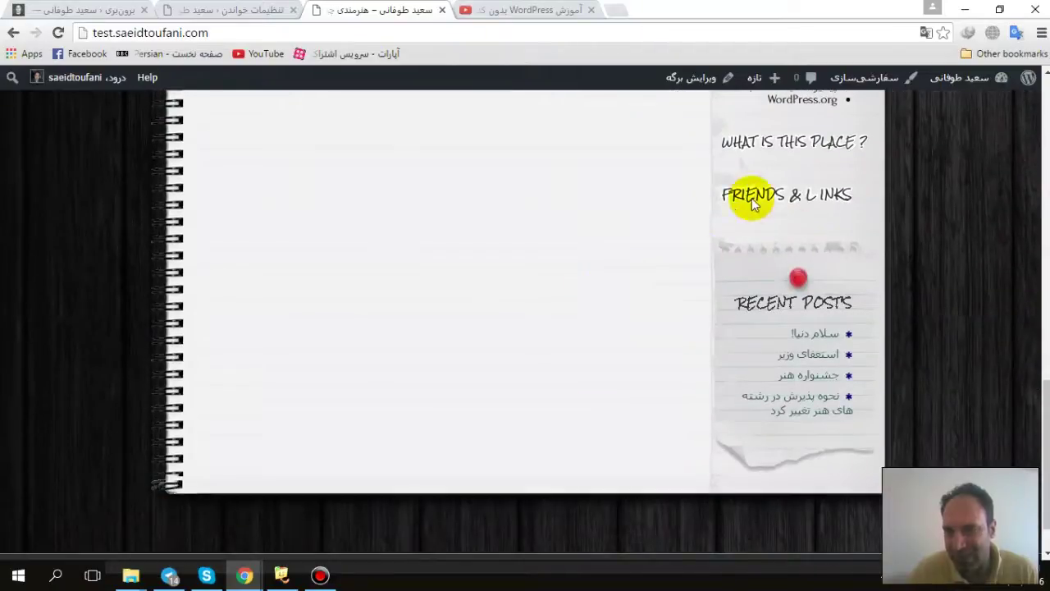
scroll(787, 169, "up", 5)
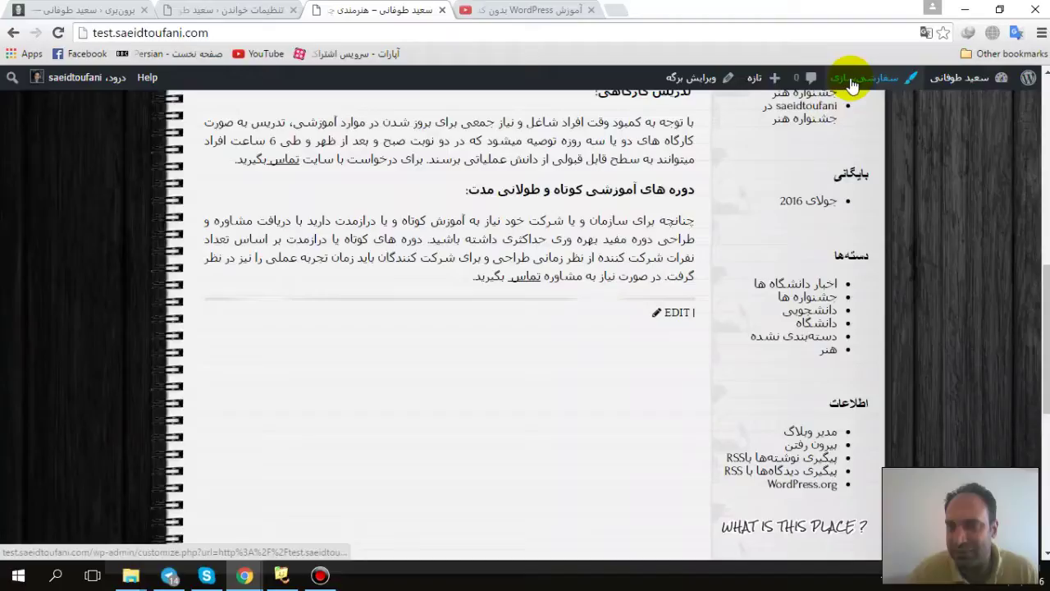
scroll(808, 103, "up", 3)
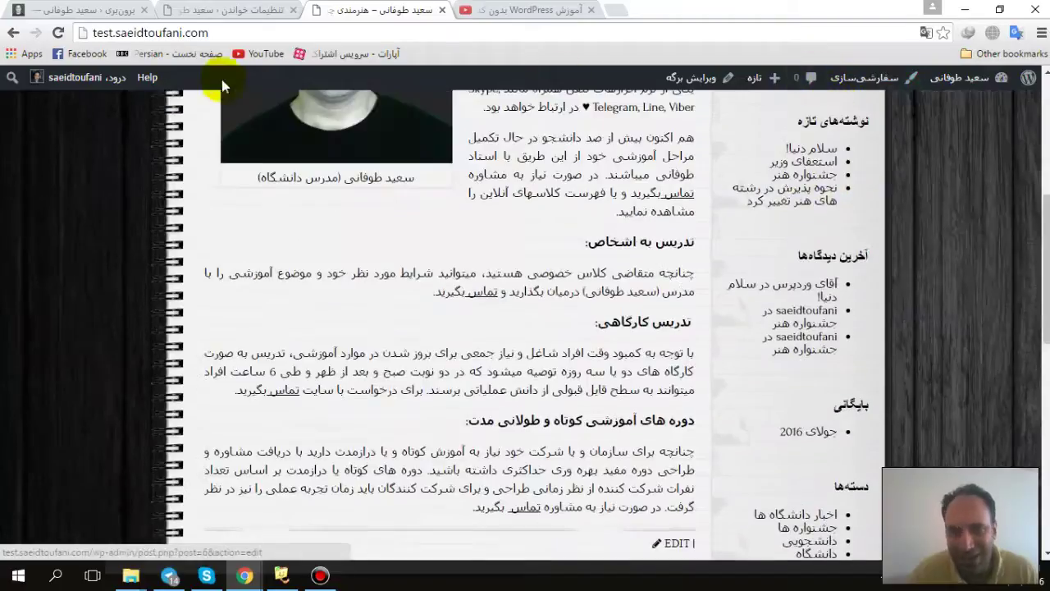
- Switch back to the Reading Settings tab and scroll down the page
left_click(242, 10)
scroll(755, 312, "down", 1)
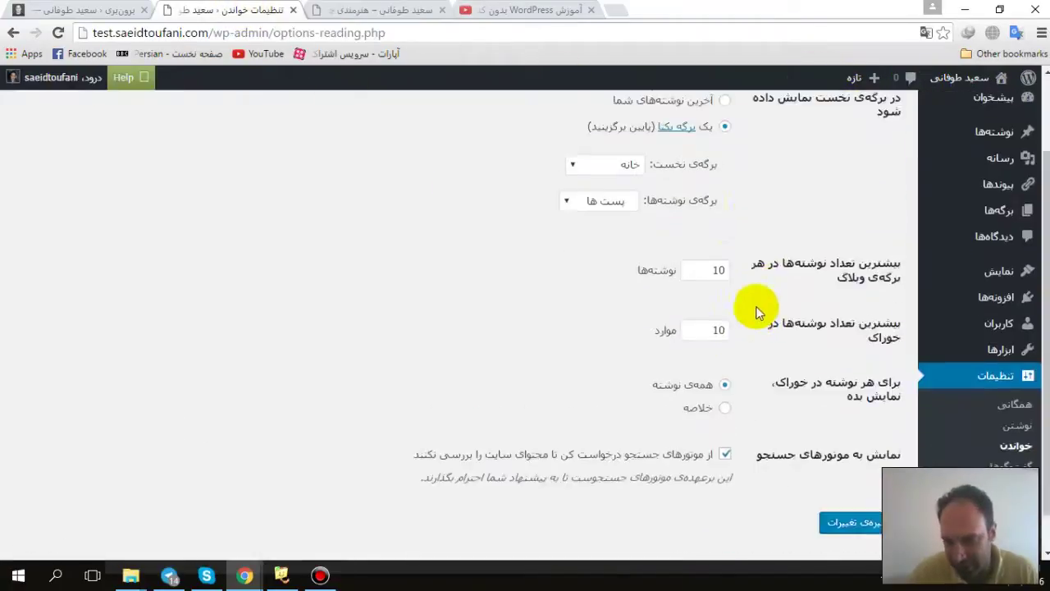
scroll(746, 302, "down", 2)
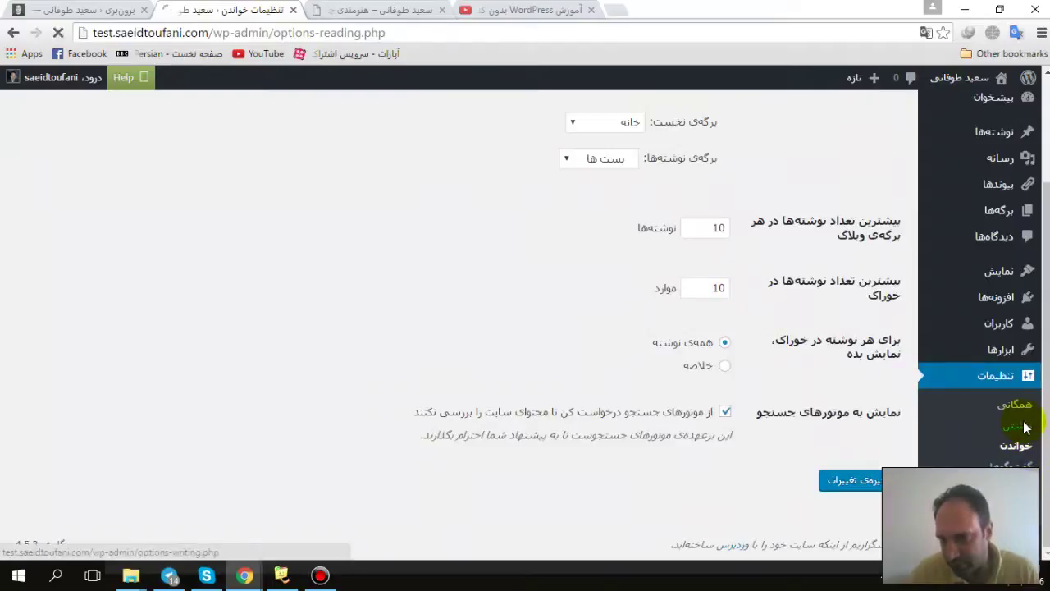
- Open the General settings and scroll down to the Membership section
scroll(381, 291, "down", 2)
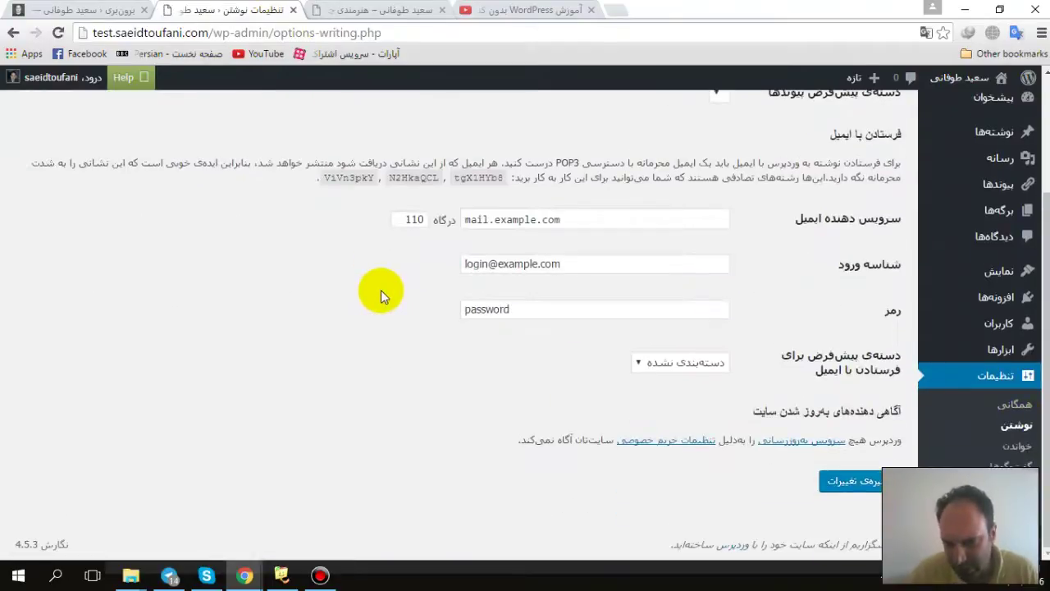
scroll(380, 289, "up", 2)
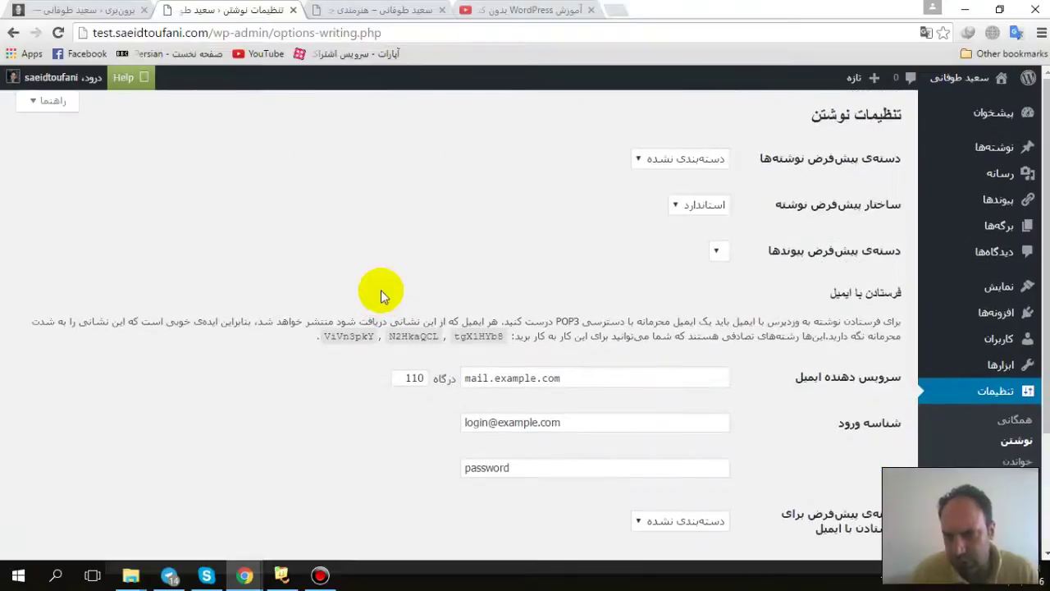
left_click(1019, 419)
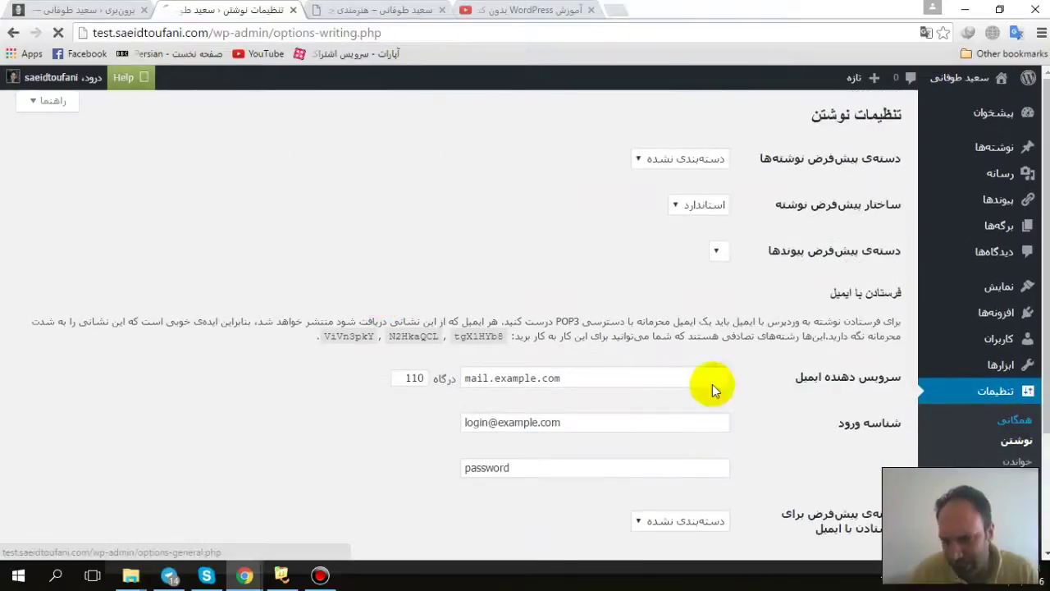
scroll(563, 317, "down", 2)
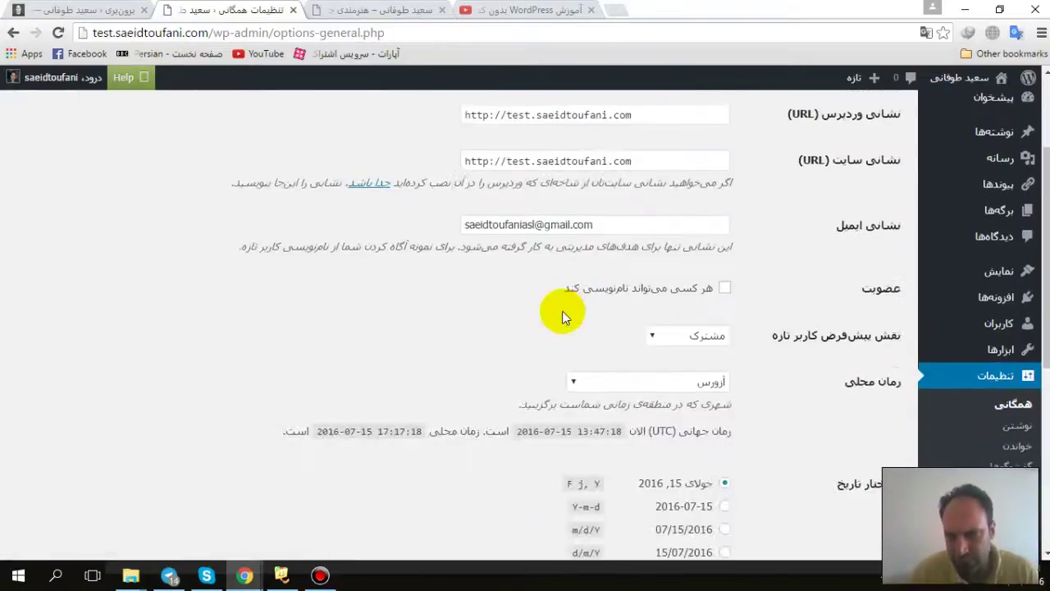
scroll(562, 311, "down", 2)
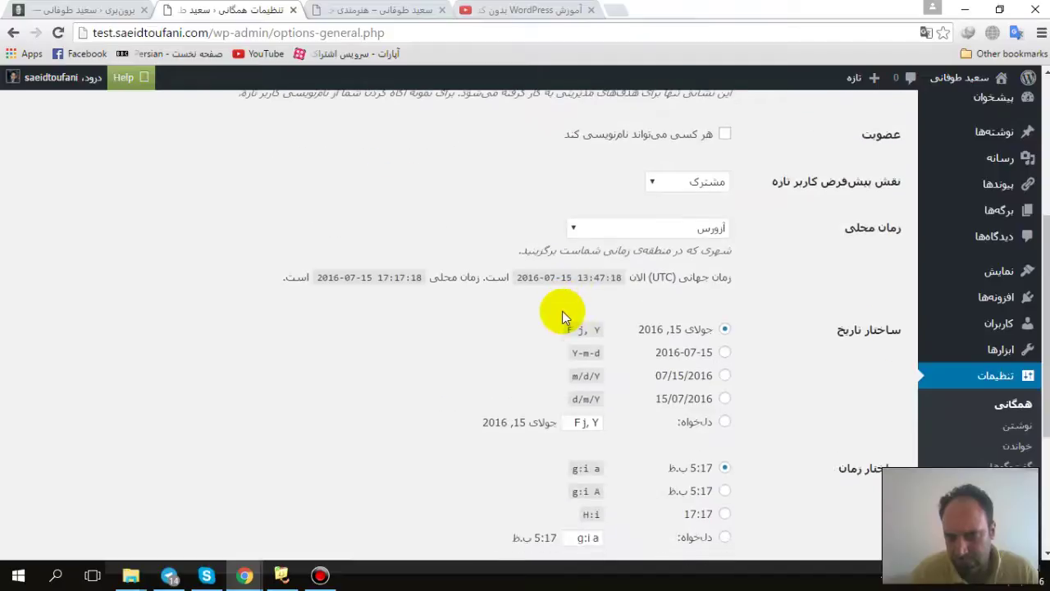
scroll(562, 311, "down", 3)
scroll(563, 311, "up", 7)
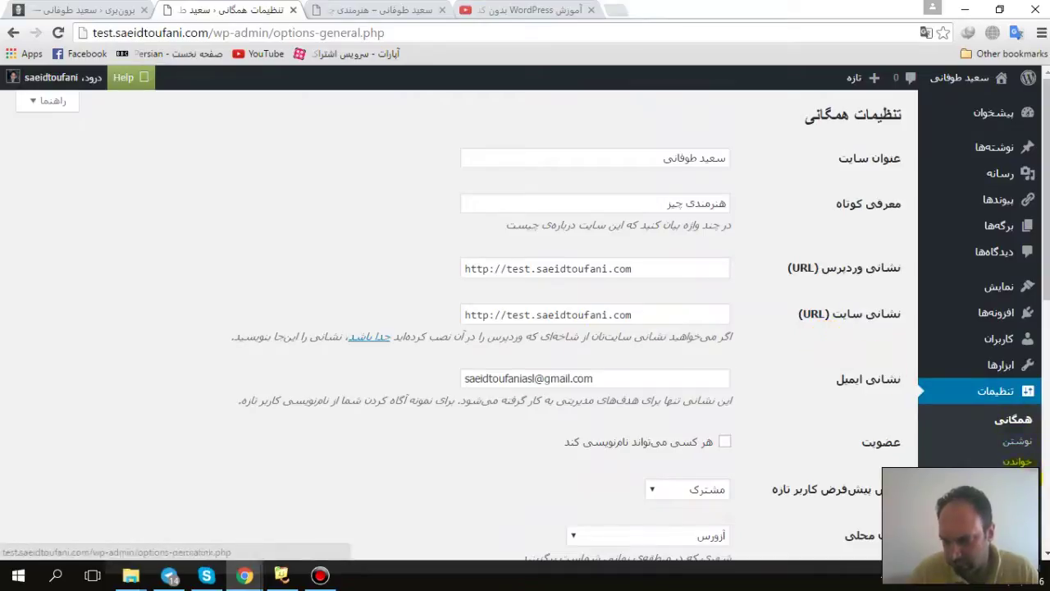
mouse_move(1005, 373)
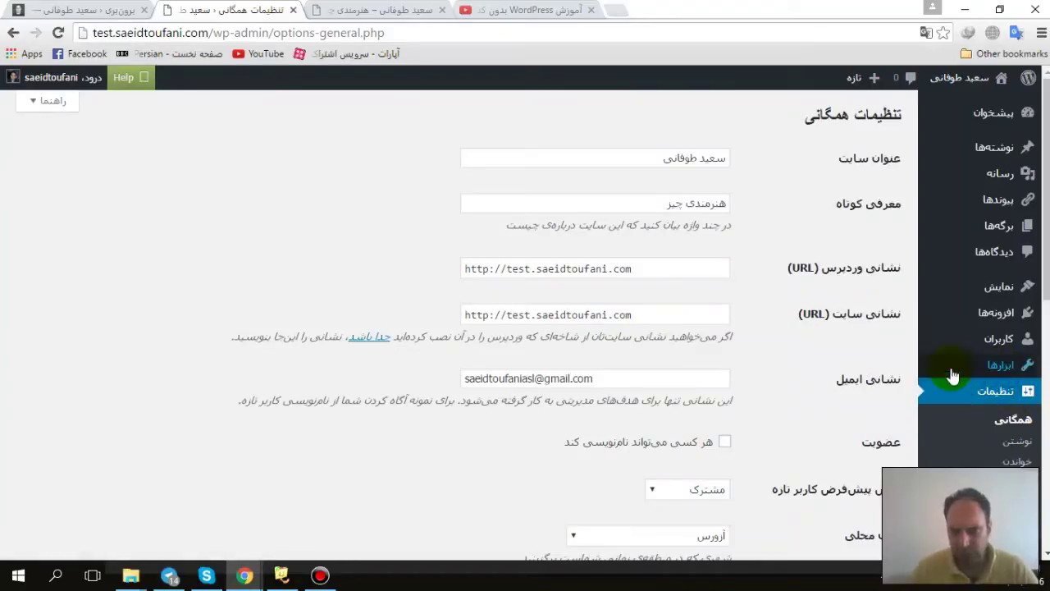
scroll(720, 274, "down", 3)
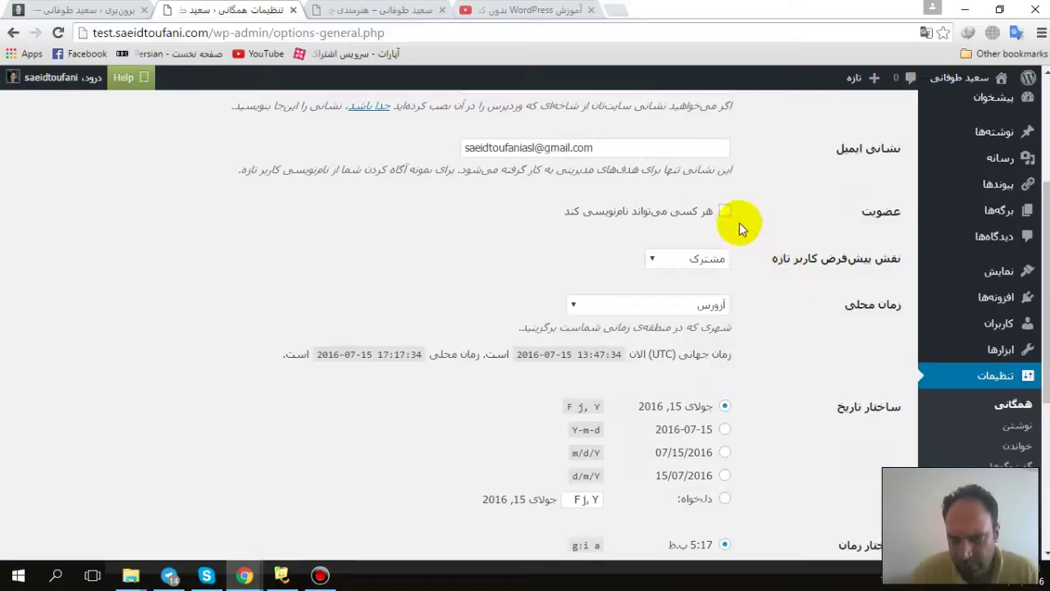
- Keep Subscriber as the default role for new users and browse the timezone list
left_click(712, 265)
left_click(714, 279)
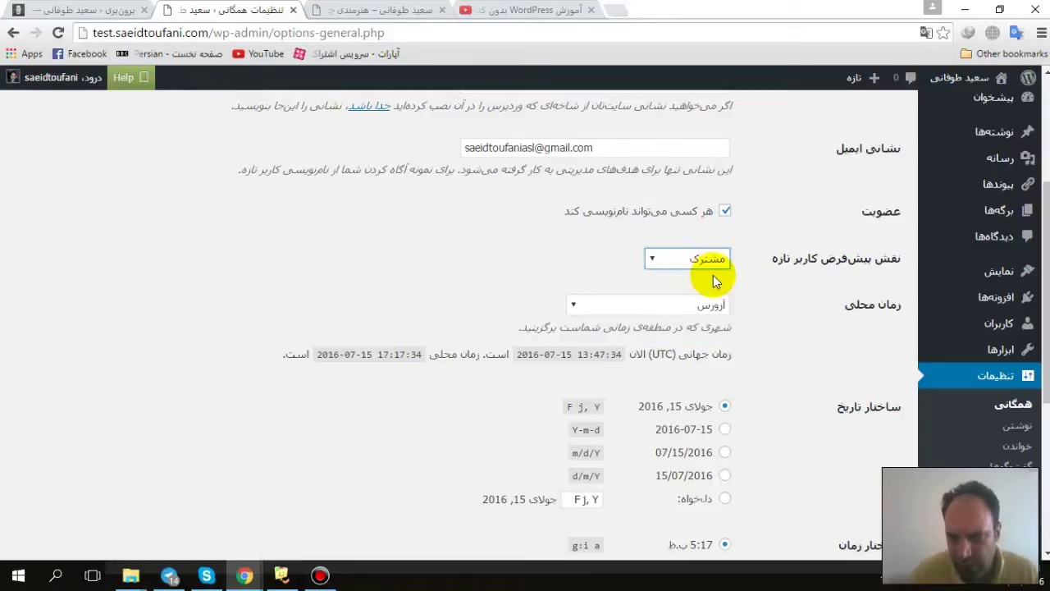
left_click(720, 310)
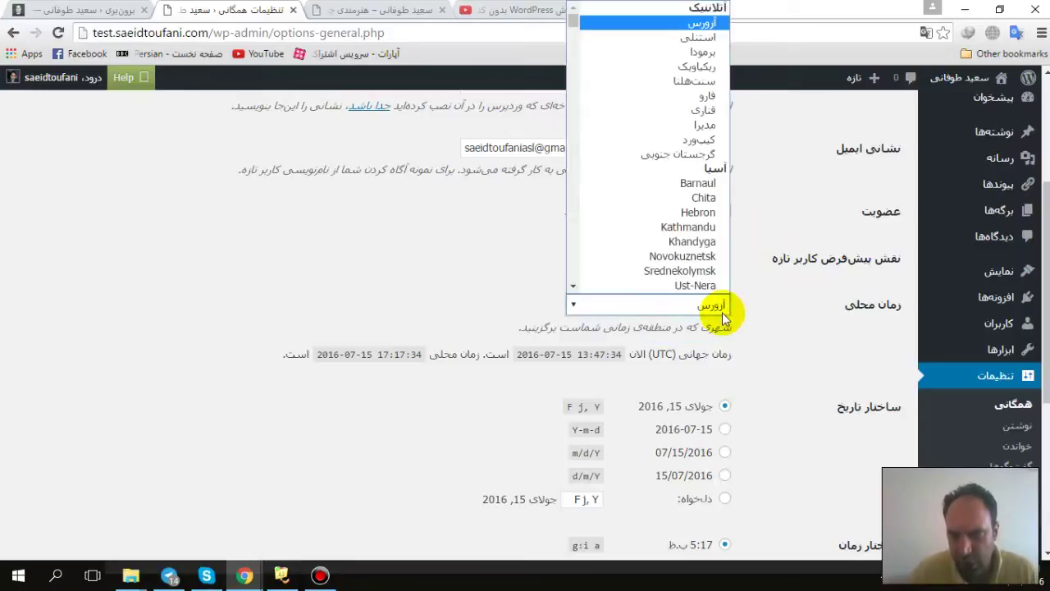
scroll(681, 233, "down", 10)
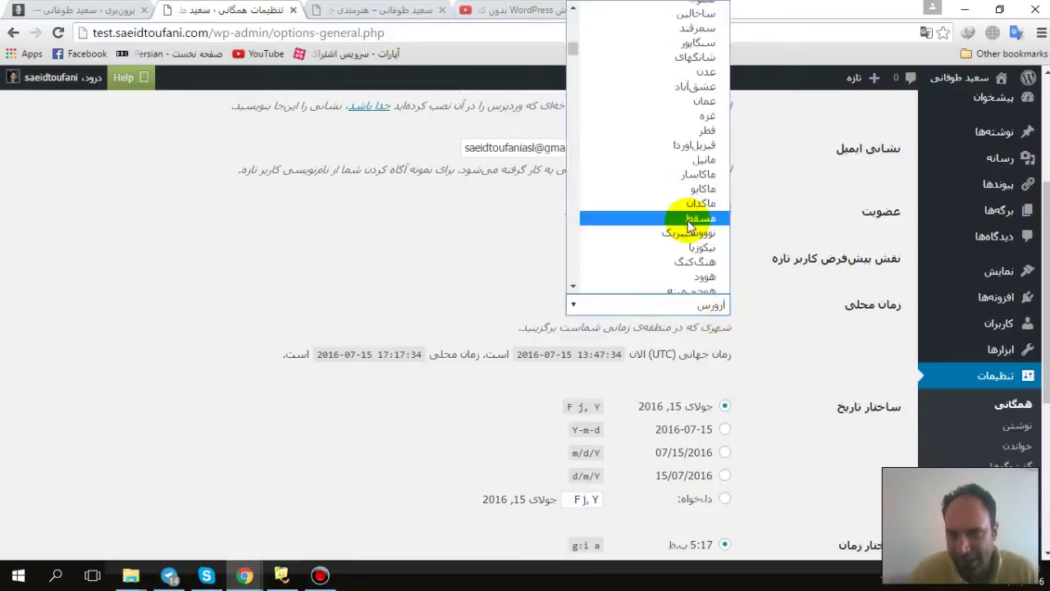
scroll(687, 227, "down", 5)
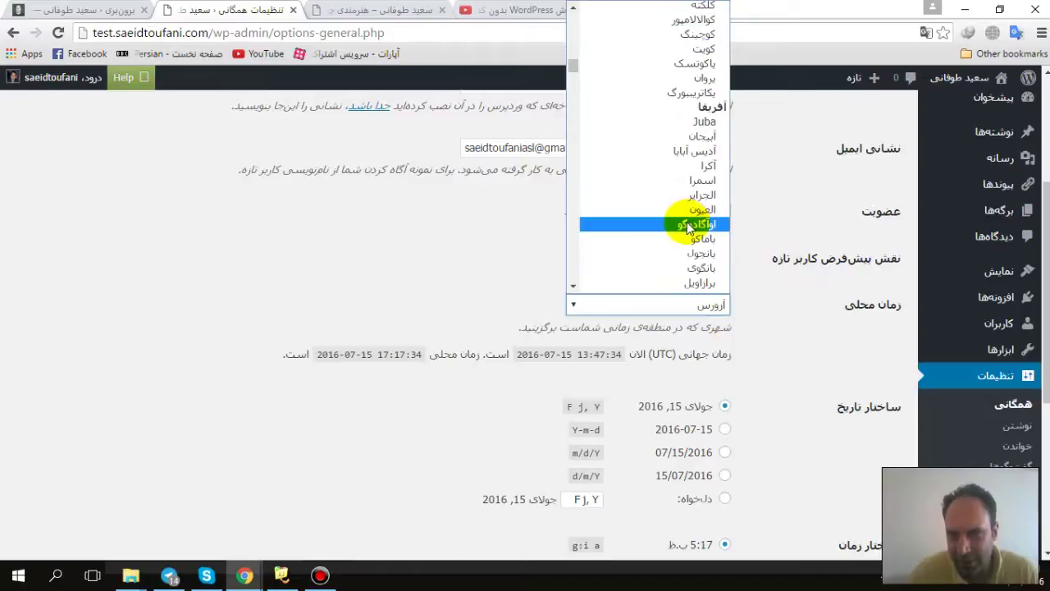
scroll(699, 181, "down", 10)
scroll(702, 187, "down", 10)
scroll(700, 182, "down", 8)
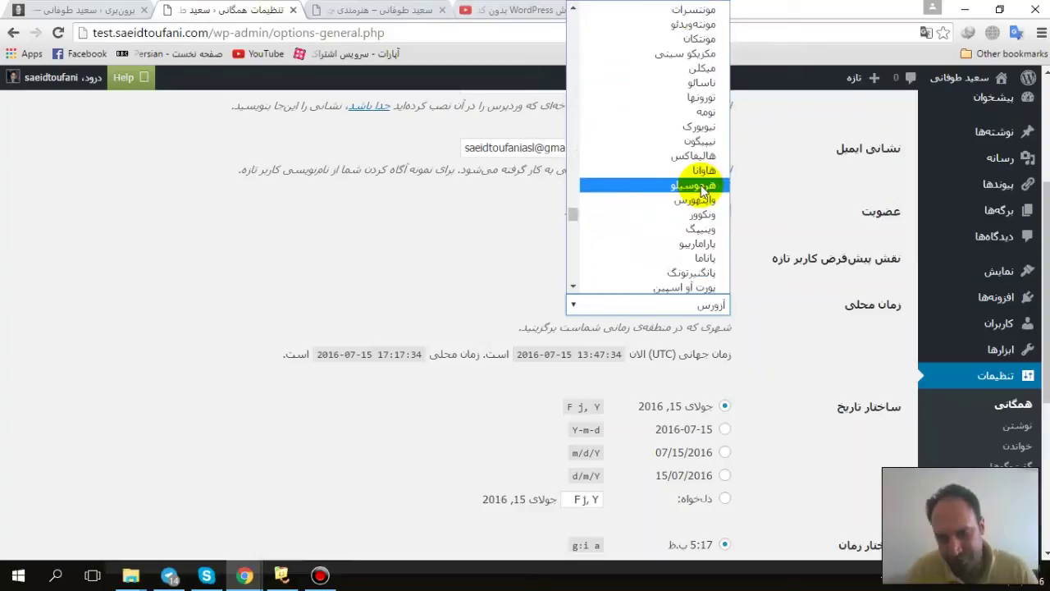
- Pick Tehran as the site timezone
key("ت")
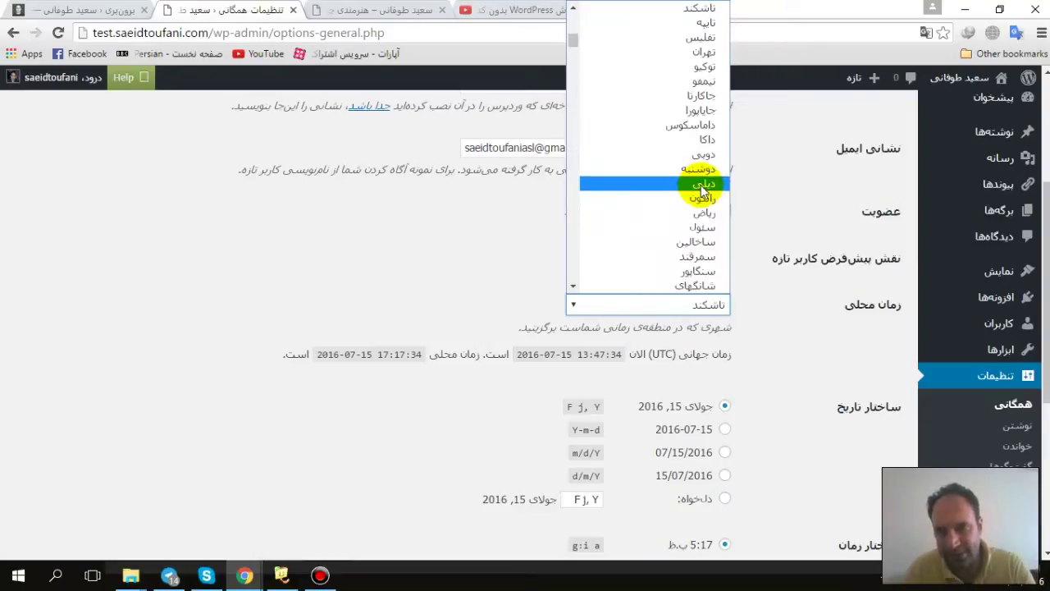
key("ر")
key("Down")
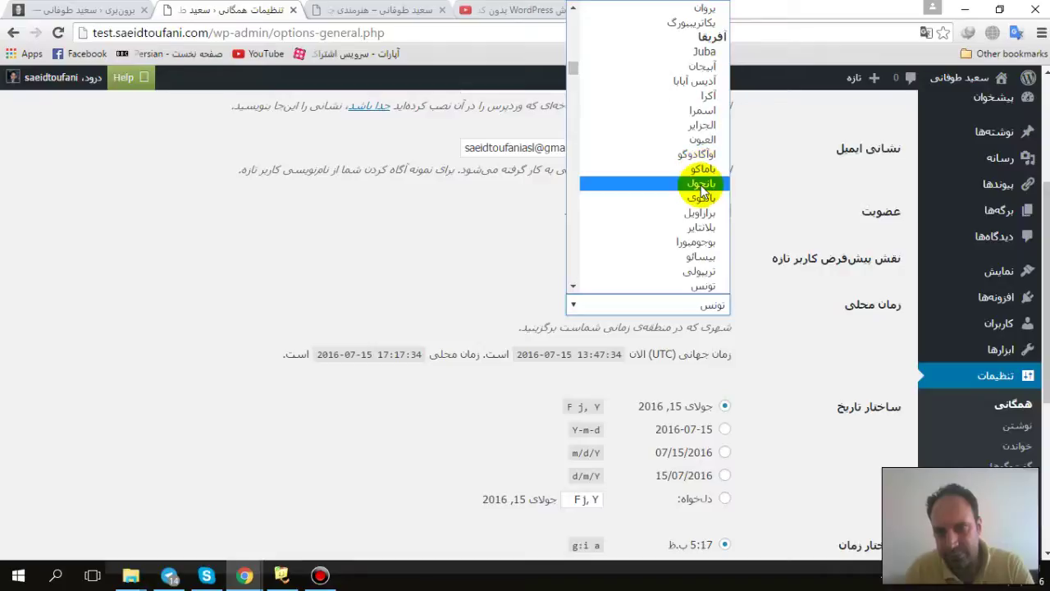
key("Up")
key("Down")
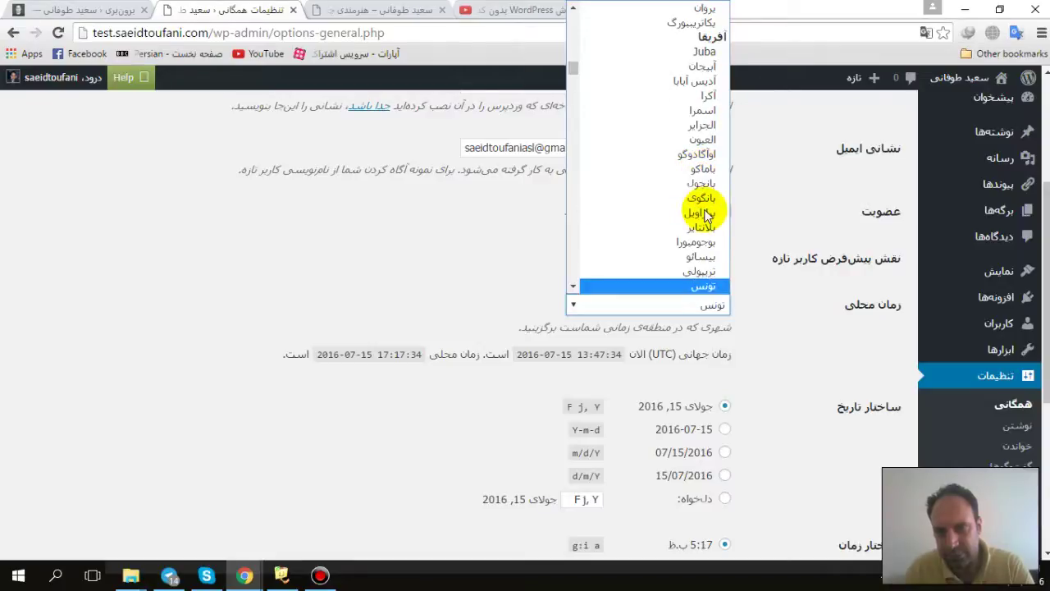
key("ت")
key("ت")
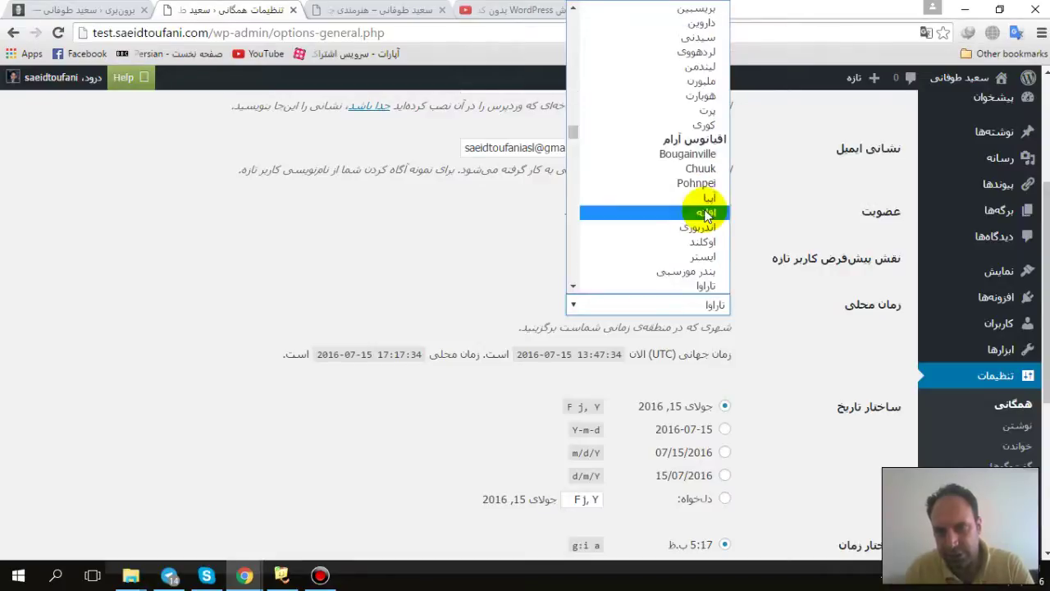
scroll(705, 215, "down", 6)
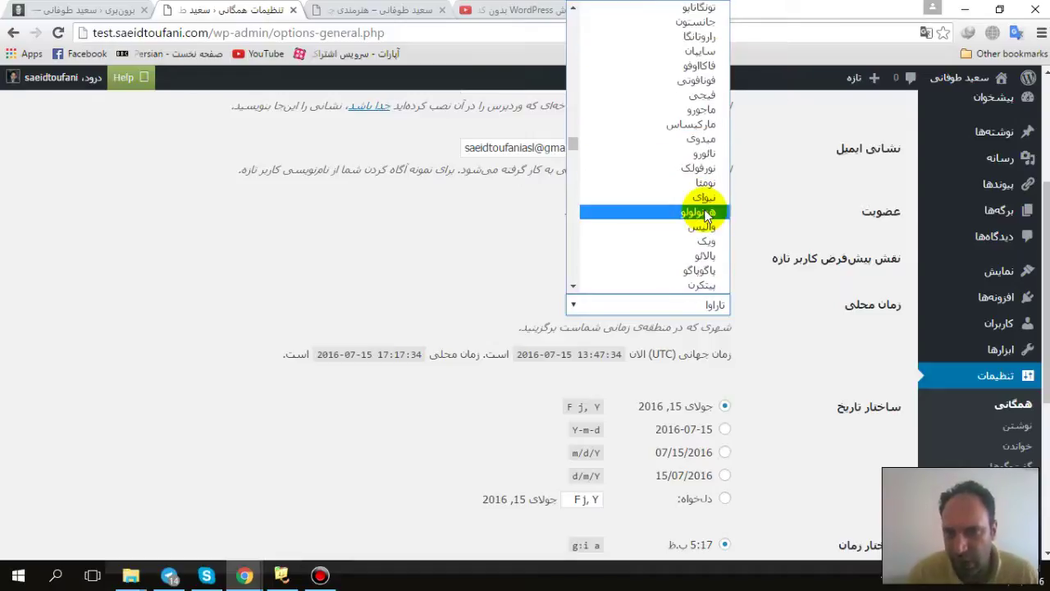
scroll(705, 216, "down", 10)
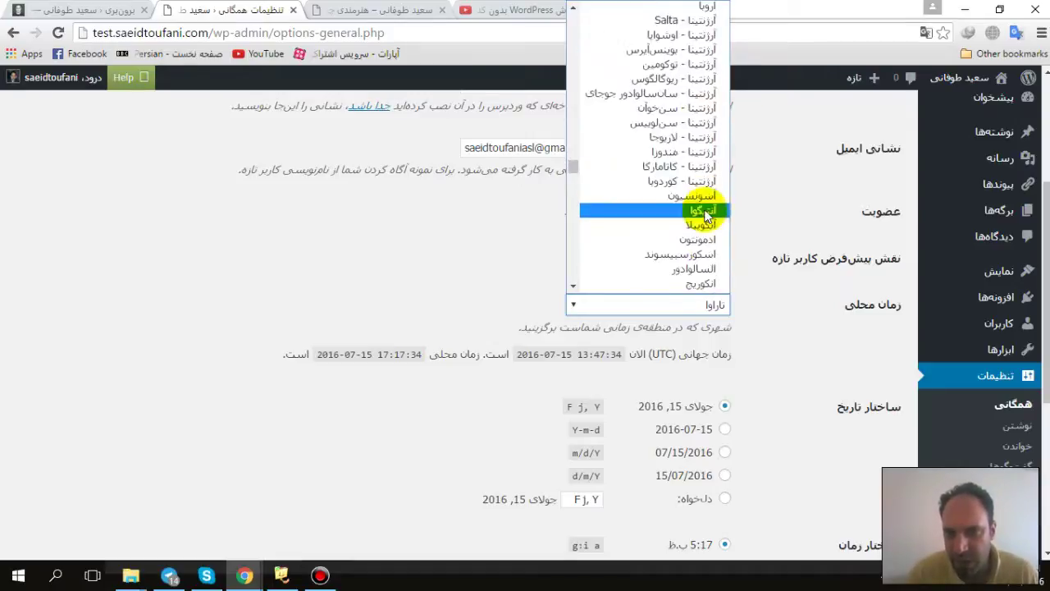
left_click_drag(574, 166, 571, 20)
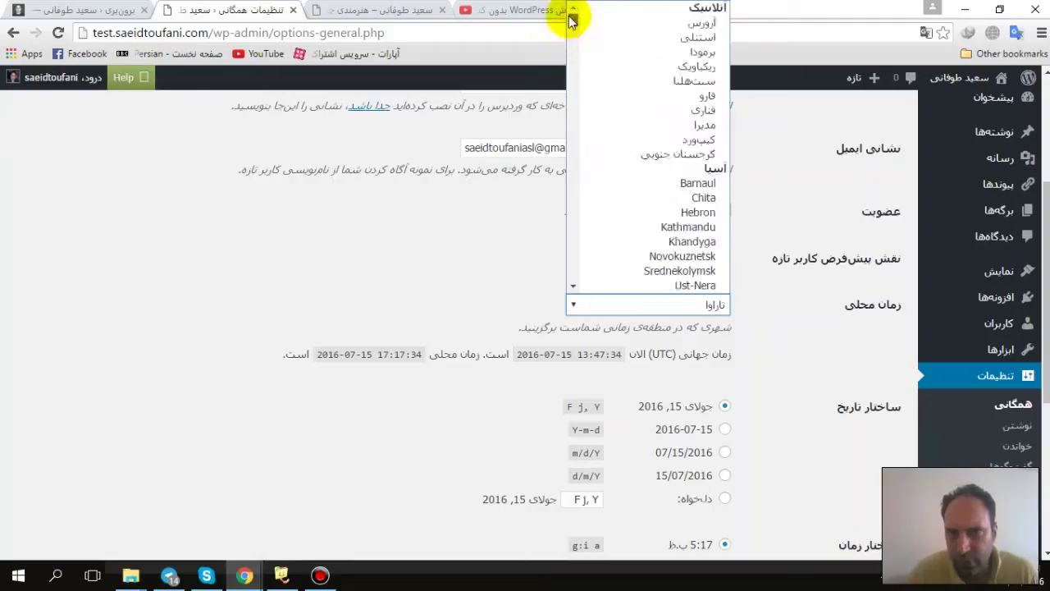
scroll(648, 110, "down", 8)
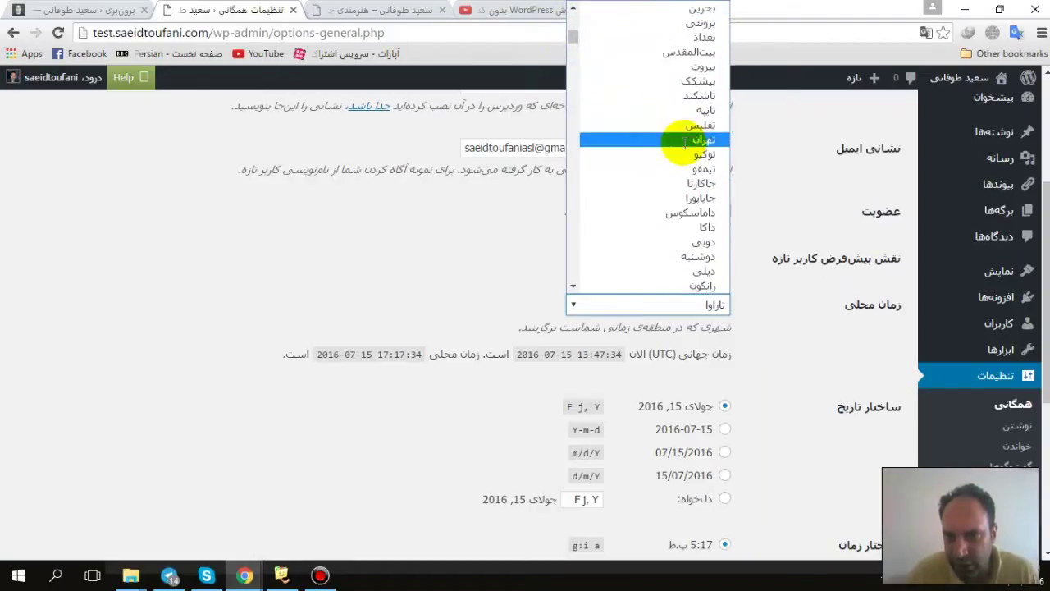
left_click(656, 136)
- Save the General settings
scroll(801, 327, "down", 4)
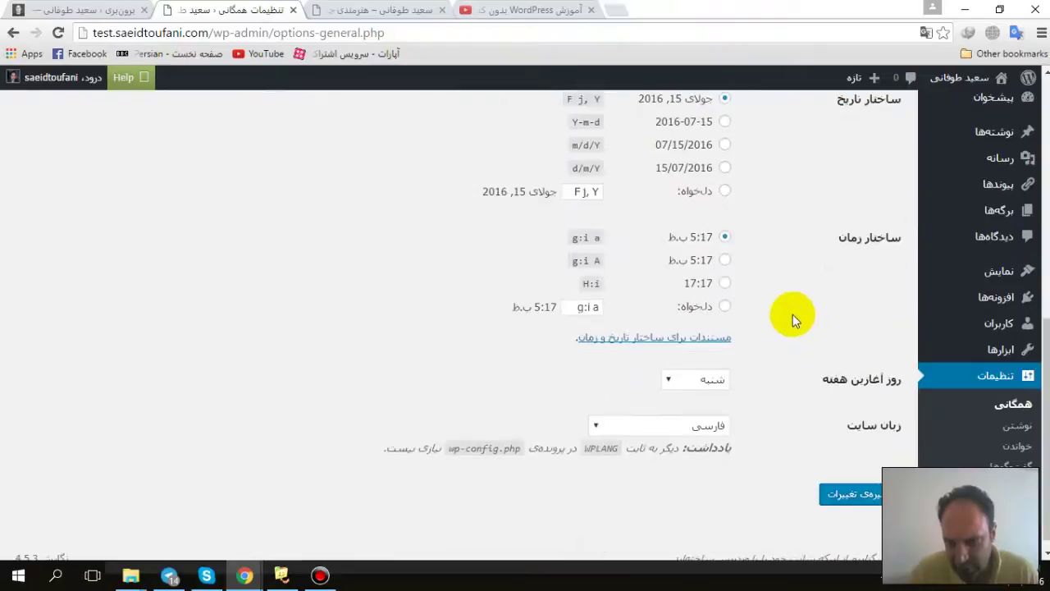
left_click(843, 493)
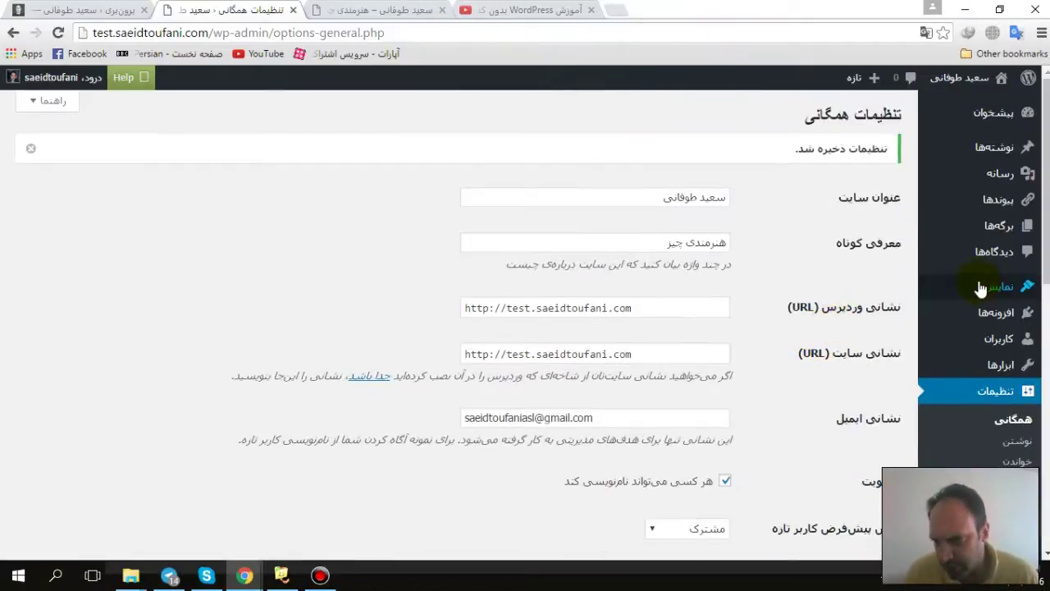
mouse_move(981, 287)
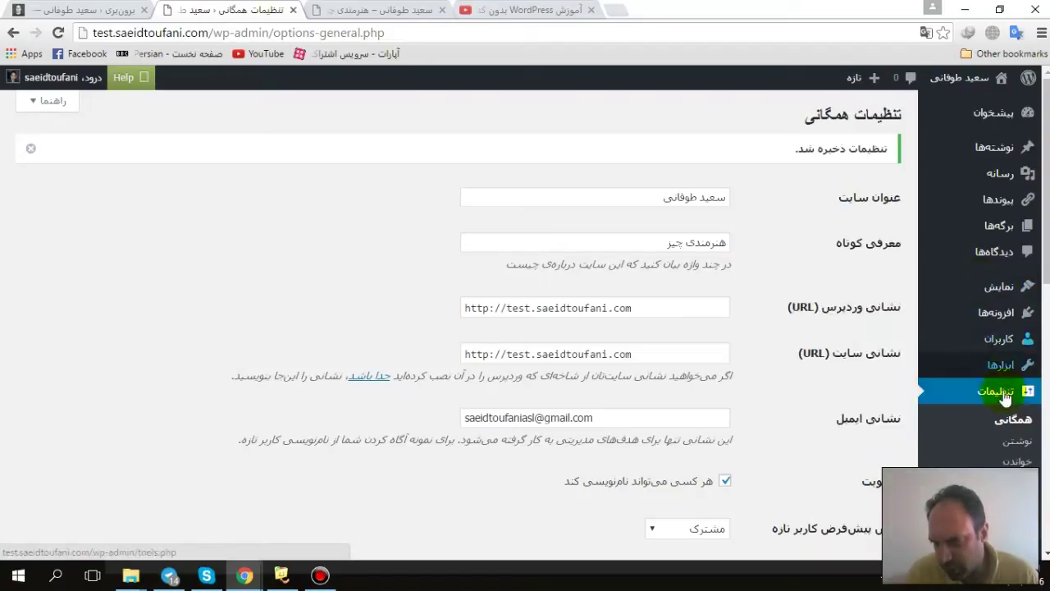
- Set feeds to show a Summary for each post, save the Reading settings, and go to Discussion settings
left_click(1015, 447)
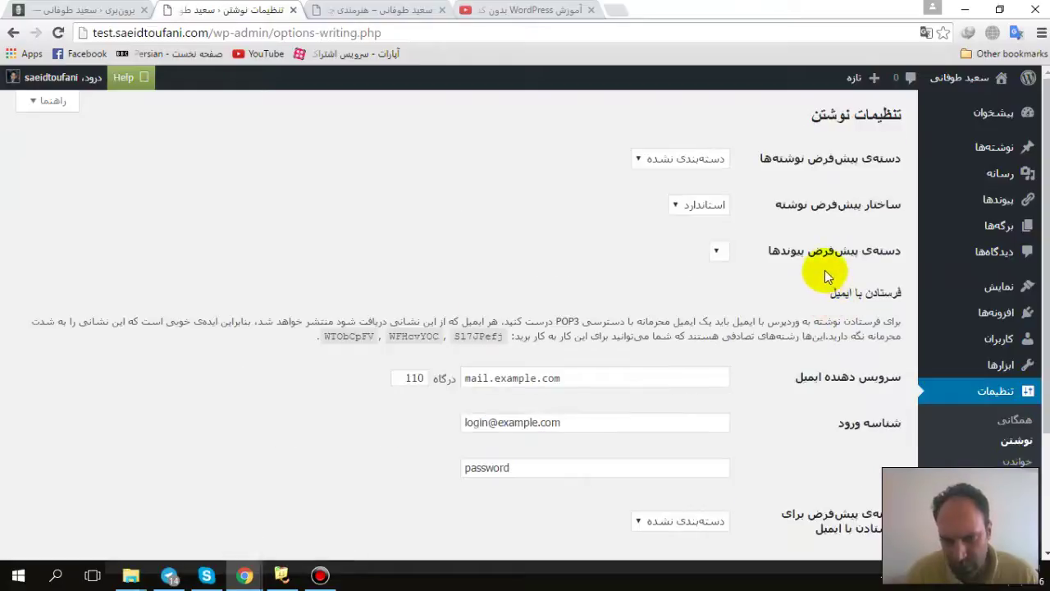
scroll(824, 273, "down", 2)
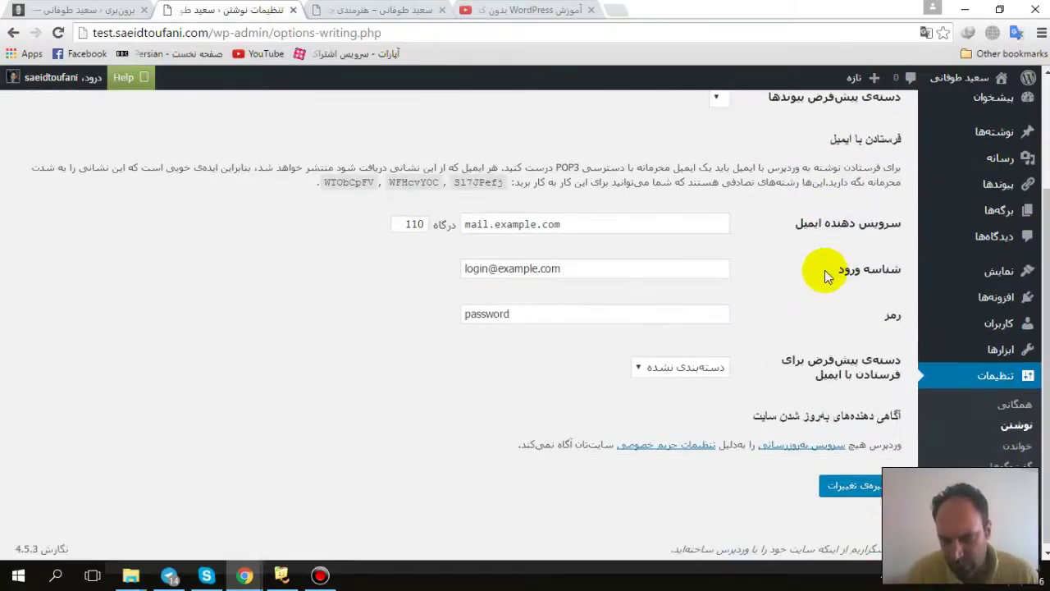
scroll(824, 270, "down", 1)
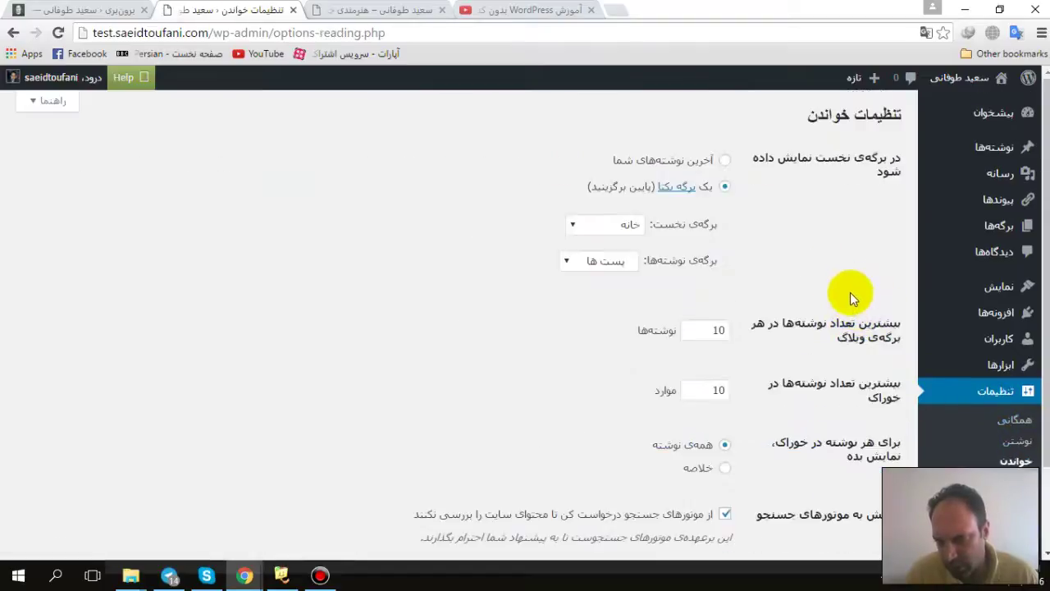
scroll(850, 295, "down", 1)
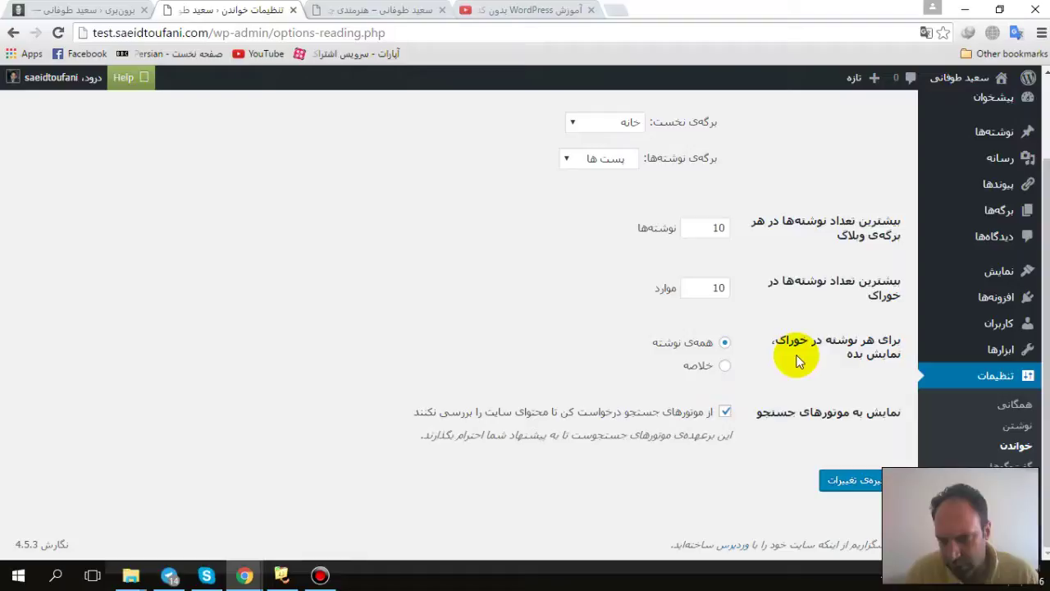
left_click(725, 366)
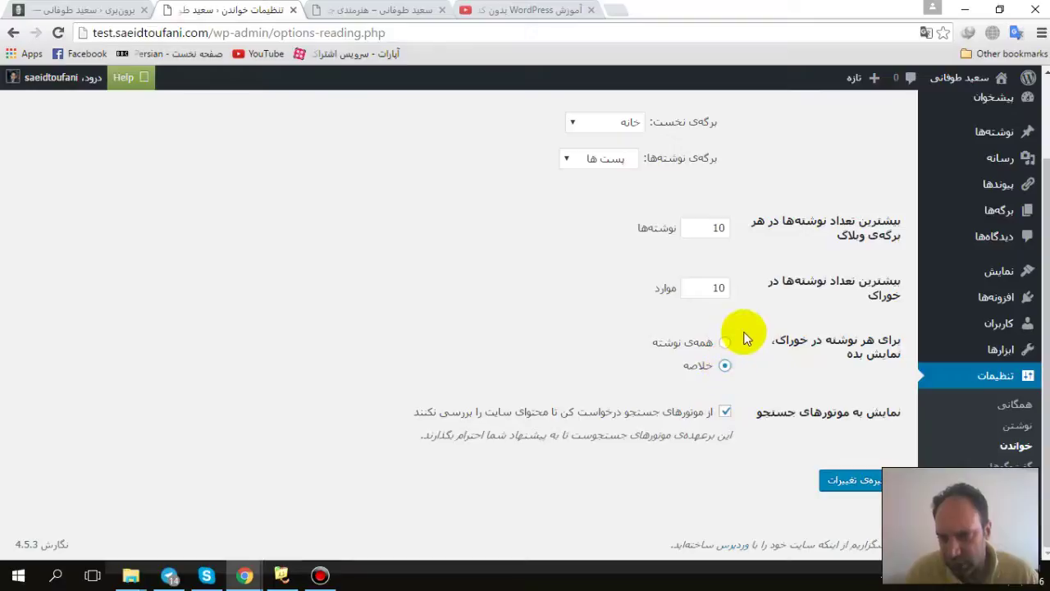
scroll(745, 336, "up", 2)
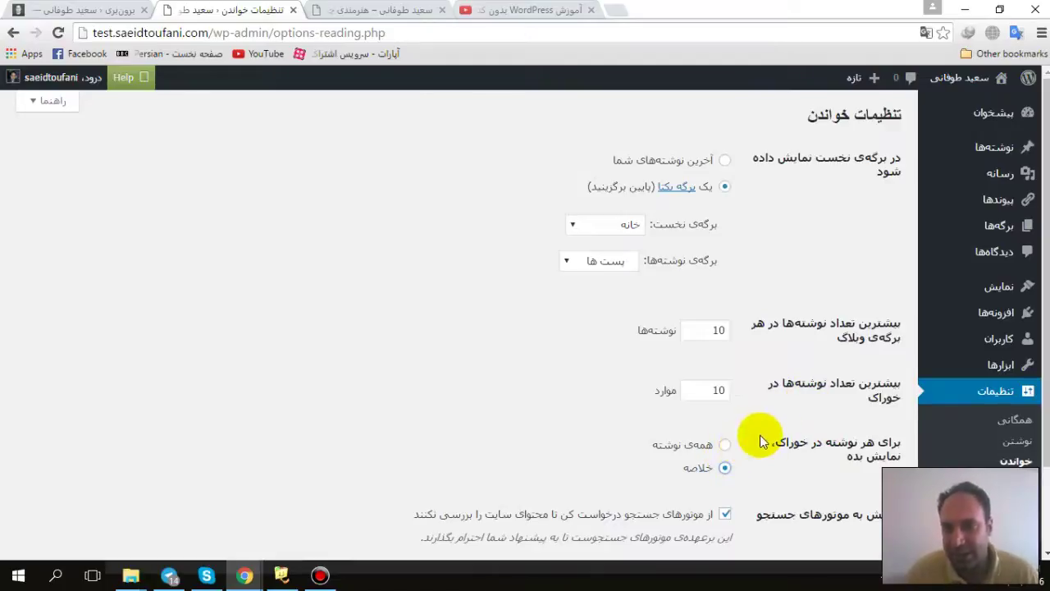
scroll(808, 414, "down", 2)
left_click(835, 480)
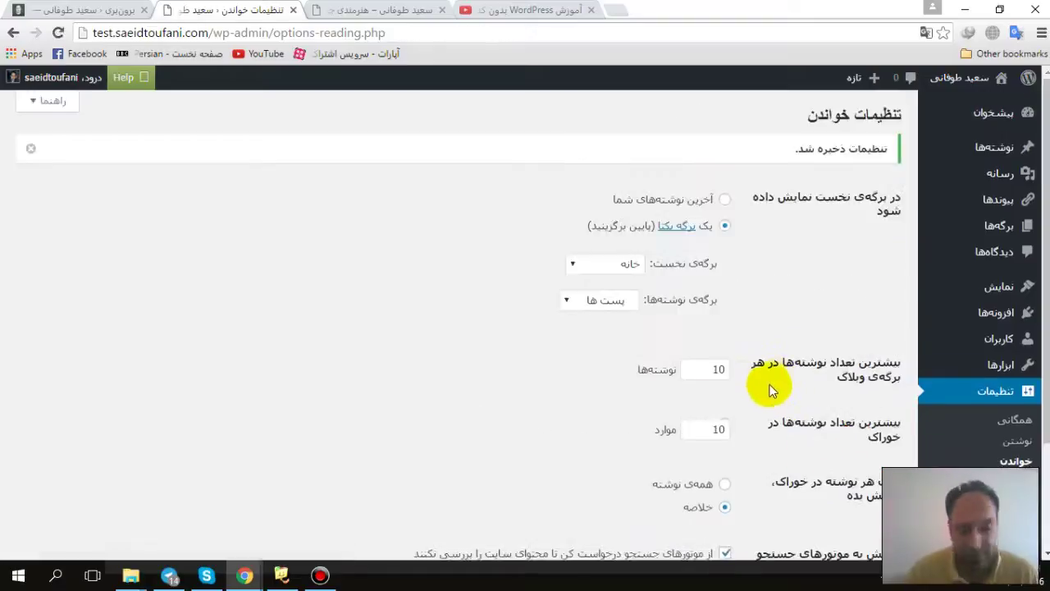
left_click(1016, 482)
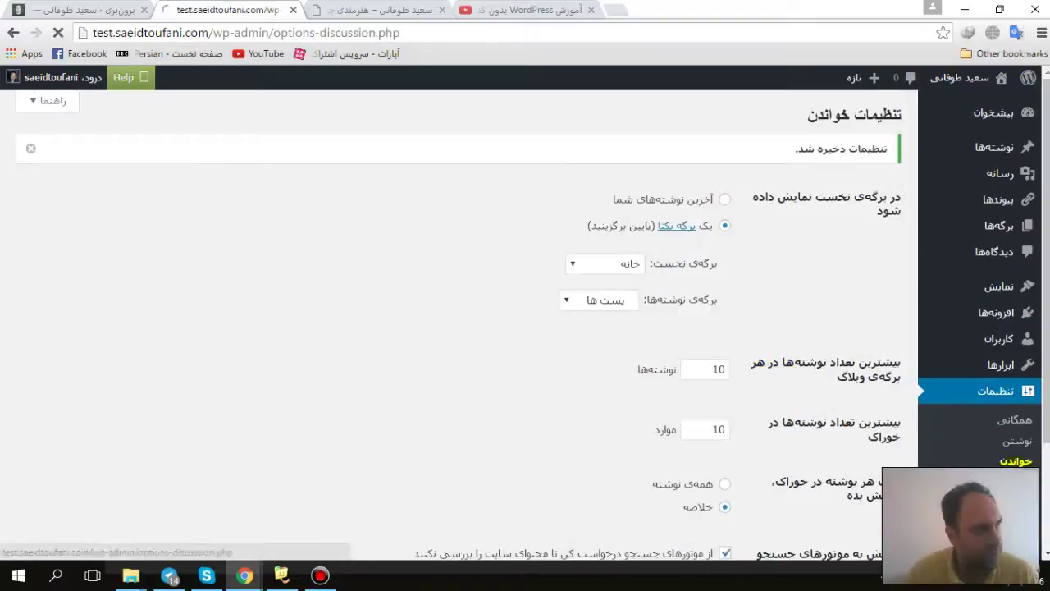
- Choose Gravatar Logo as the default comment avatar and save the Discussion settings
scroll(836, 267, "down", 4)
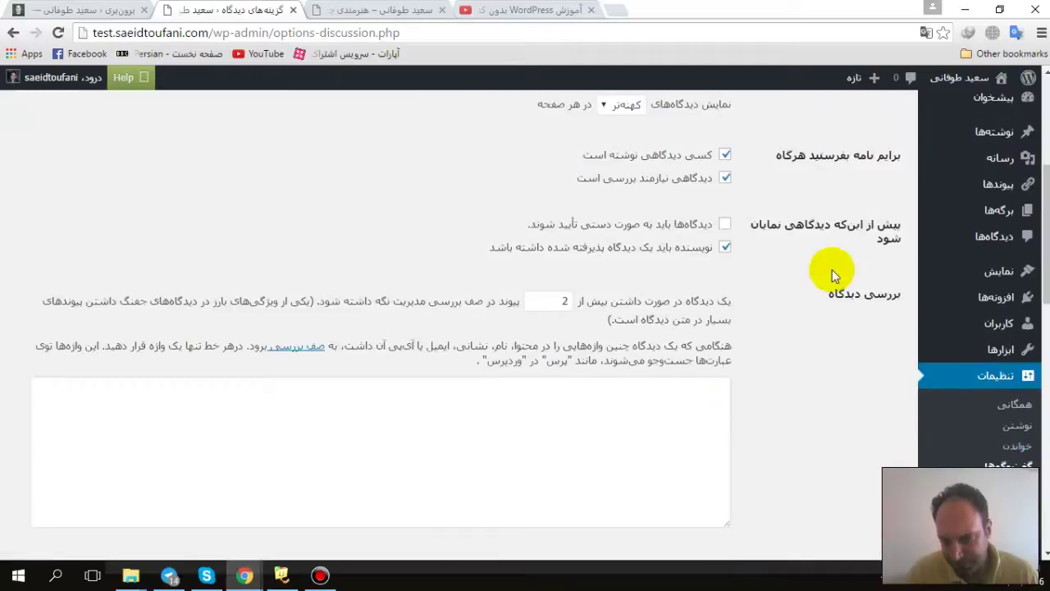
scroll(830, 271, "down", 7)
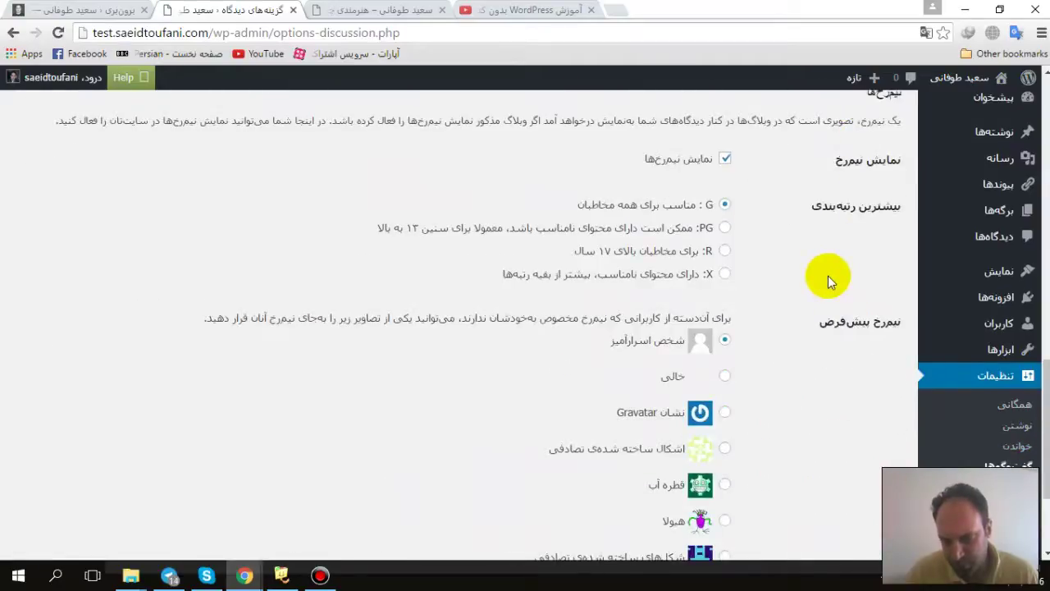
scroll(828, 275, "up", 1)
scroll(828, 276, "down", 3)
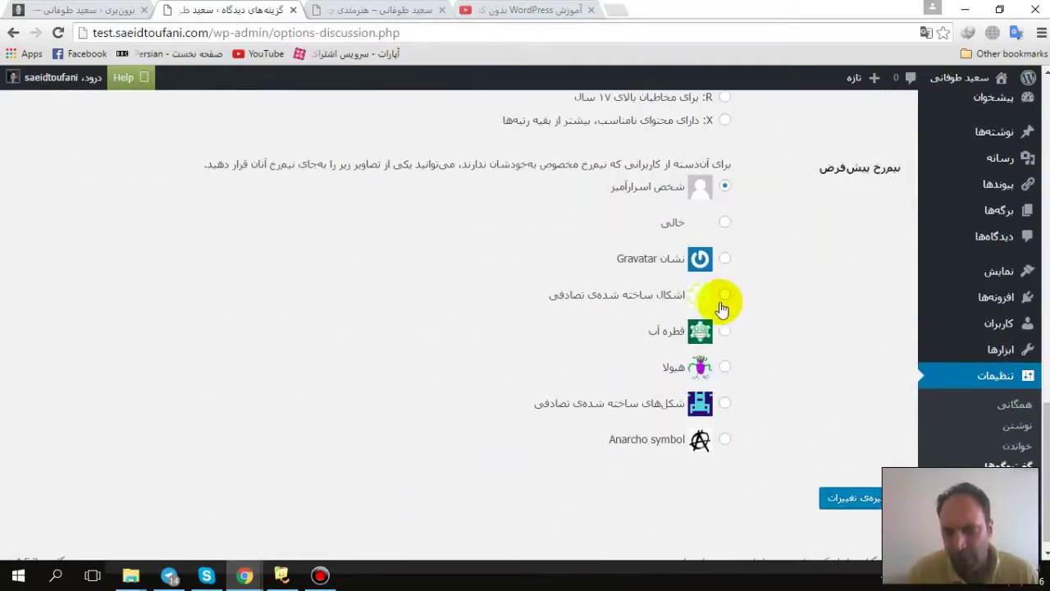
left_click(726, 259)
scroll(786, 312, "up", 10)
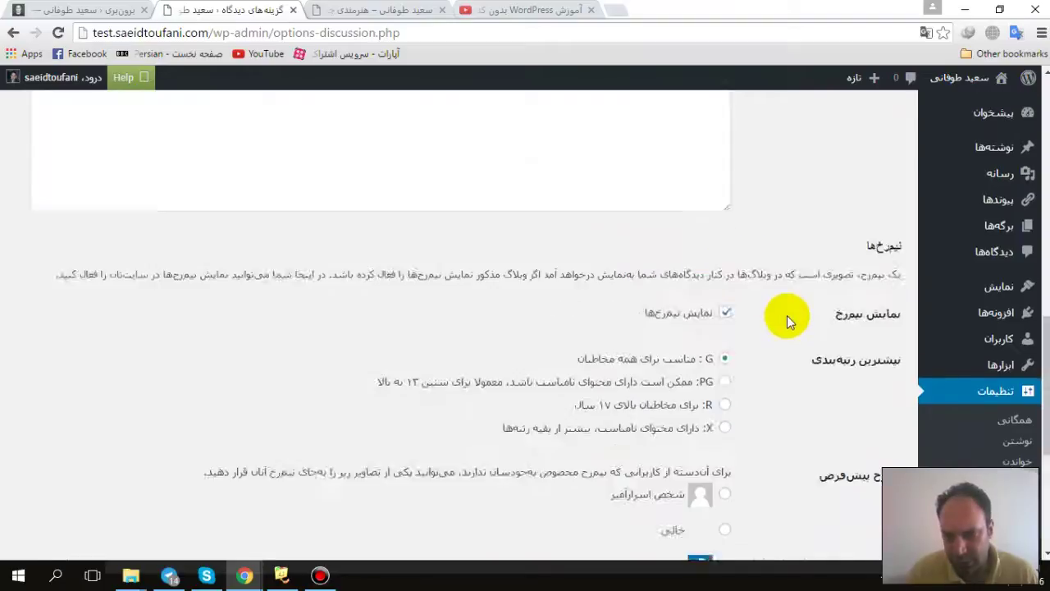
scroll(663, 373, "up", 4)
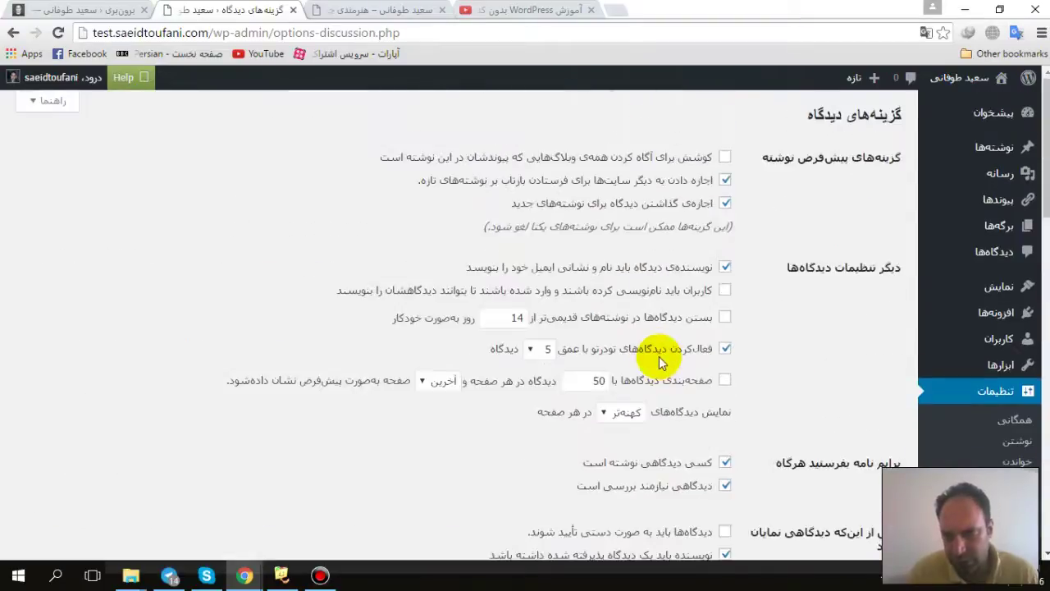
scroll(661, 363, "down", 1)
scroll(661, 362, "down", 10)
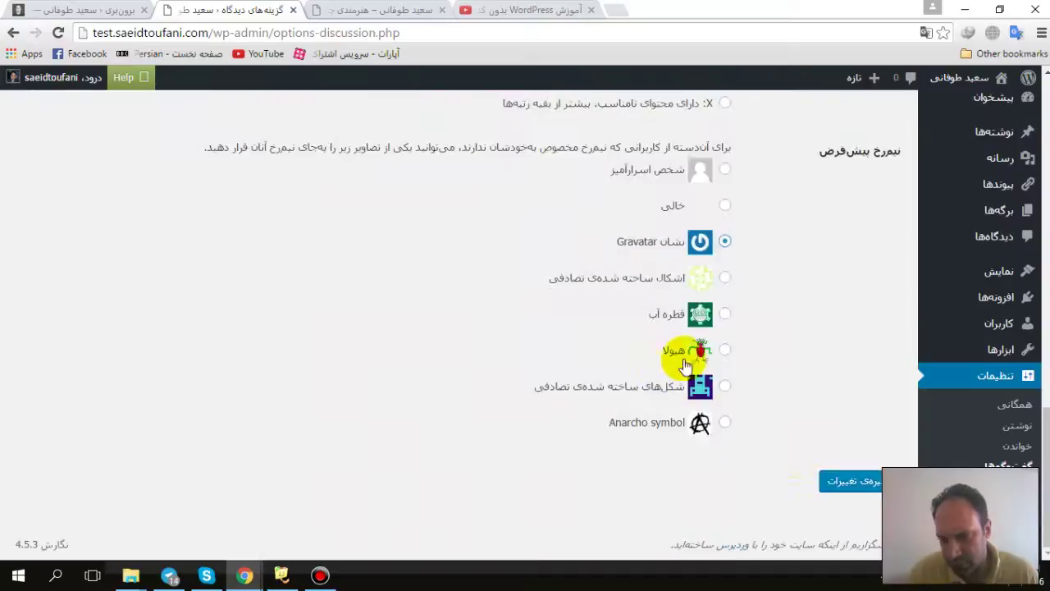
left_click(831, 483)
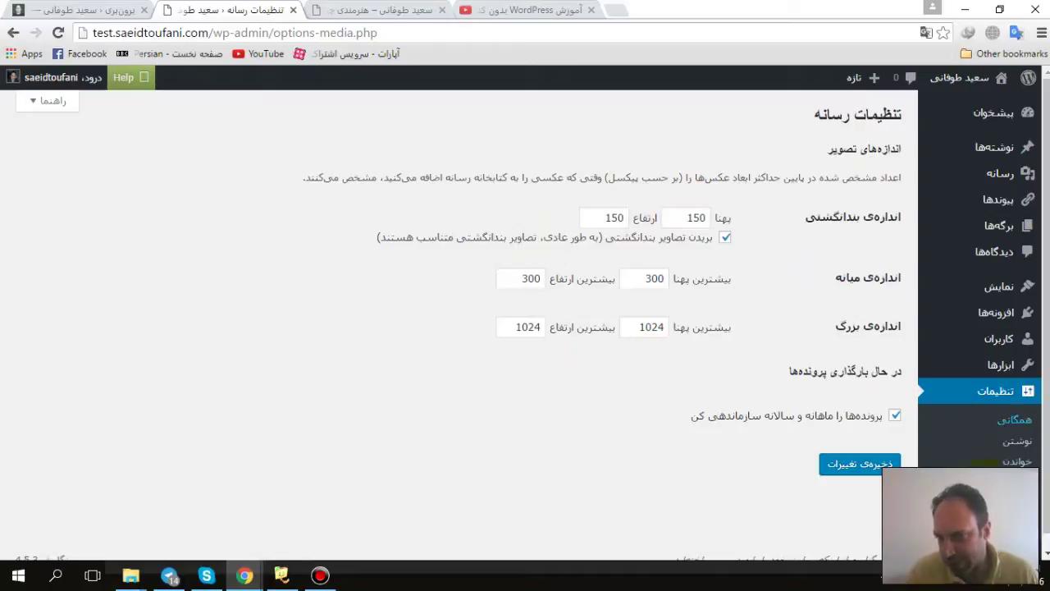
- Choose the Post name permalink structure /%postname%/ in Permalink settings
left_click(1014, 504)
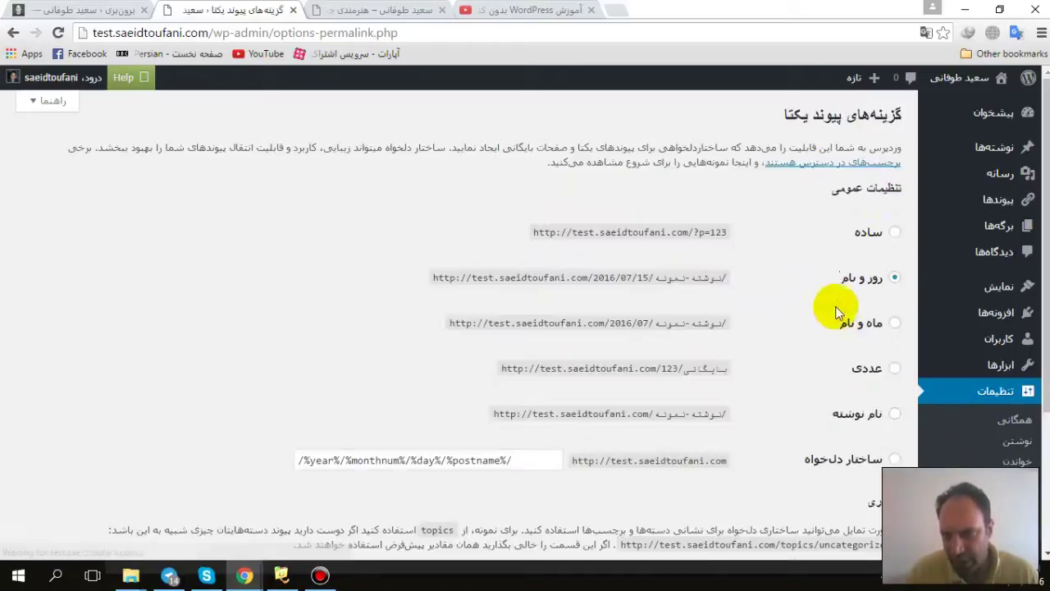
left_click(894, 415)
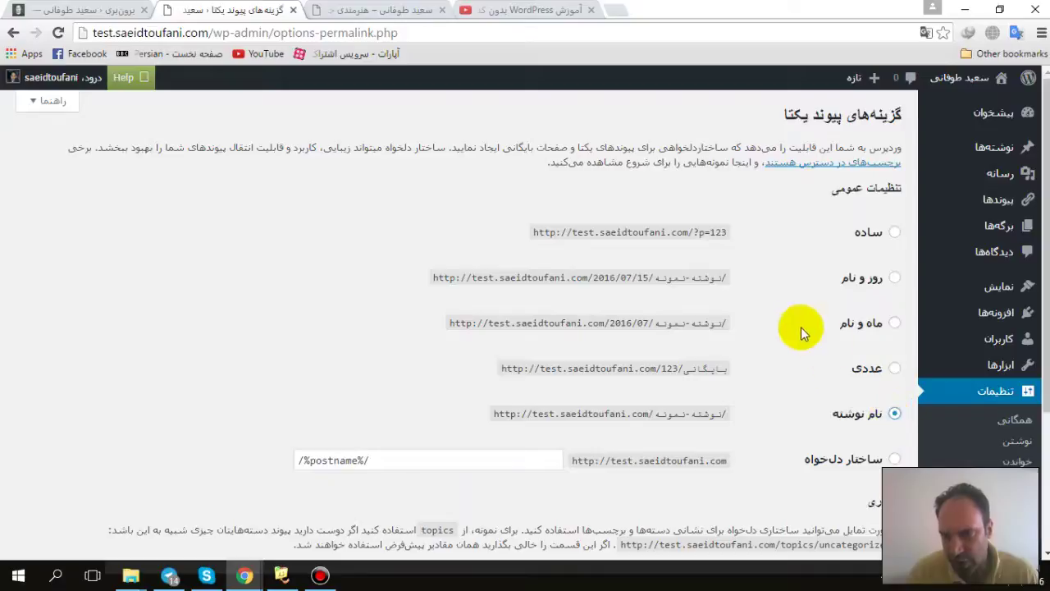
scroll(797, 327, "down", 3)
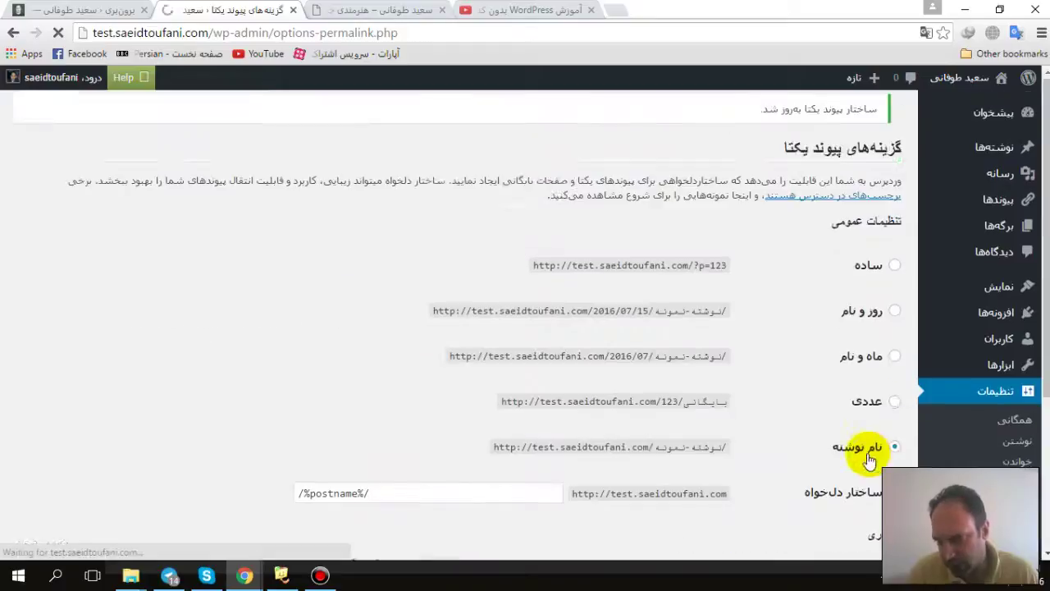
- Reload the live site in its tab, then go back to the permalink settings
left_click(381, 10)
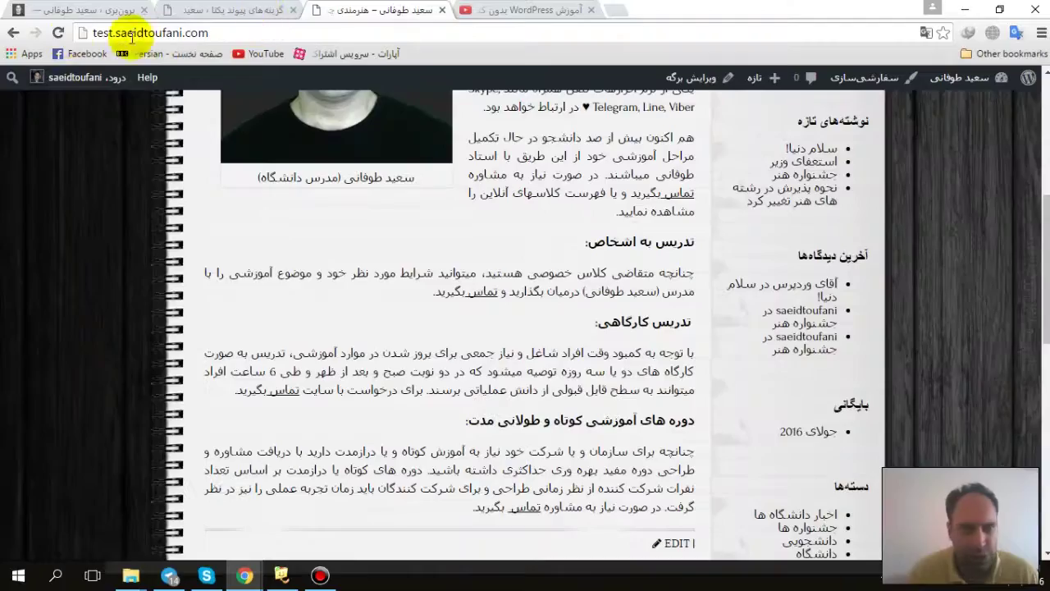
left_click(58, 33)
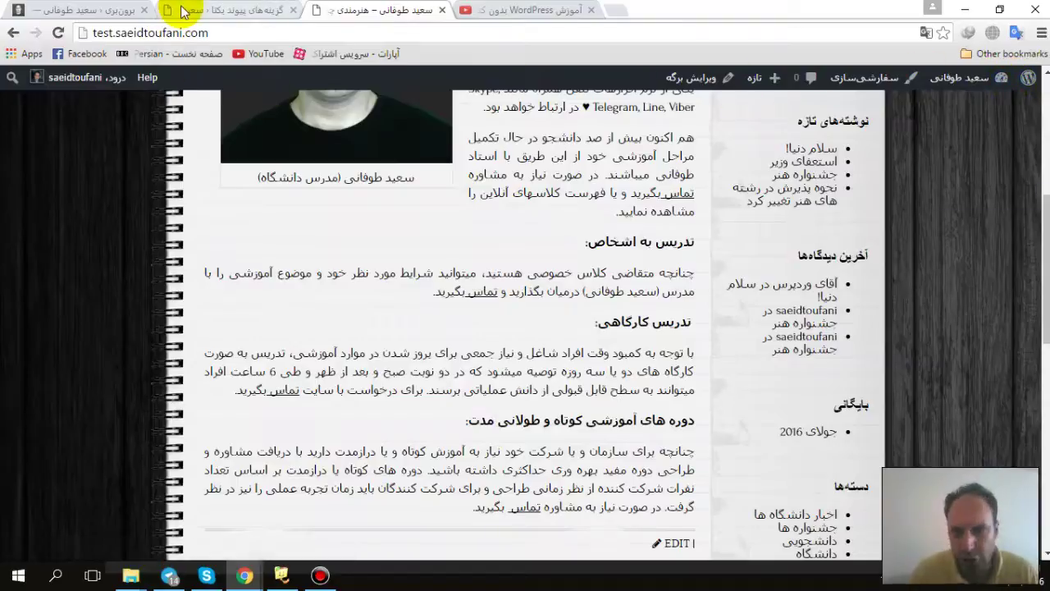
scroll(431, 206, "down", 4)
scroll(434, 205, "up", 9)
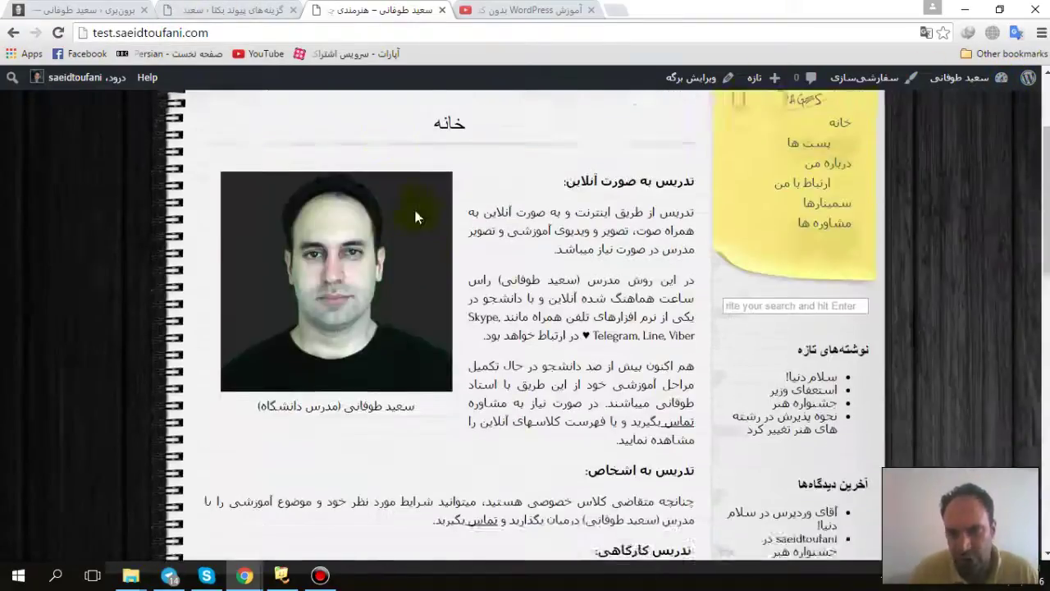
left_click(233, 10)
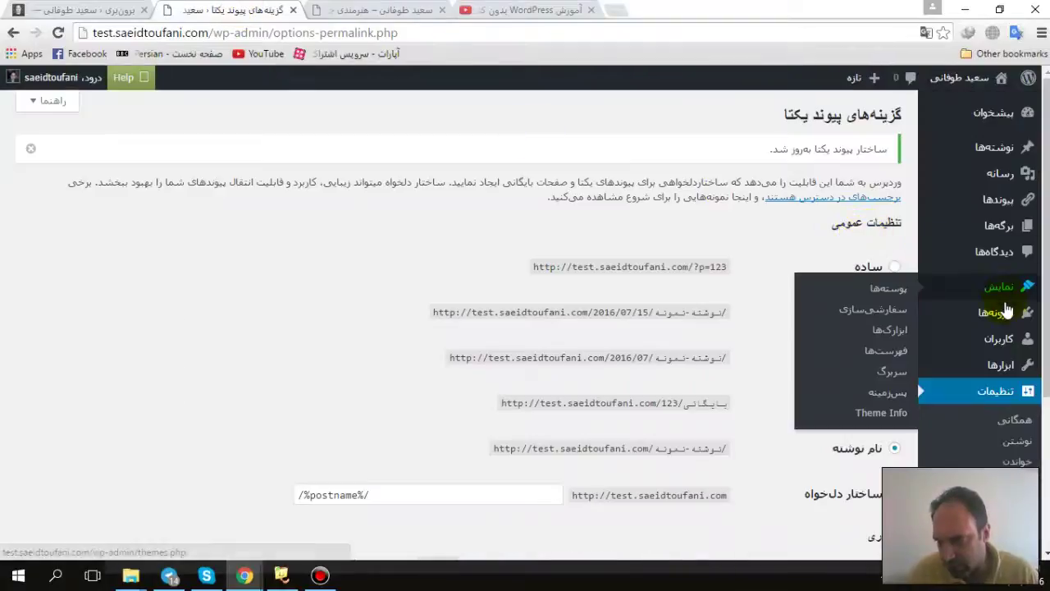
- Browse the Tools page and the Import page's list of importers, ending on the Dashboard
mouse_move(1006, 320)
mouse_move(1004, 346)
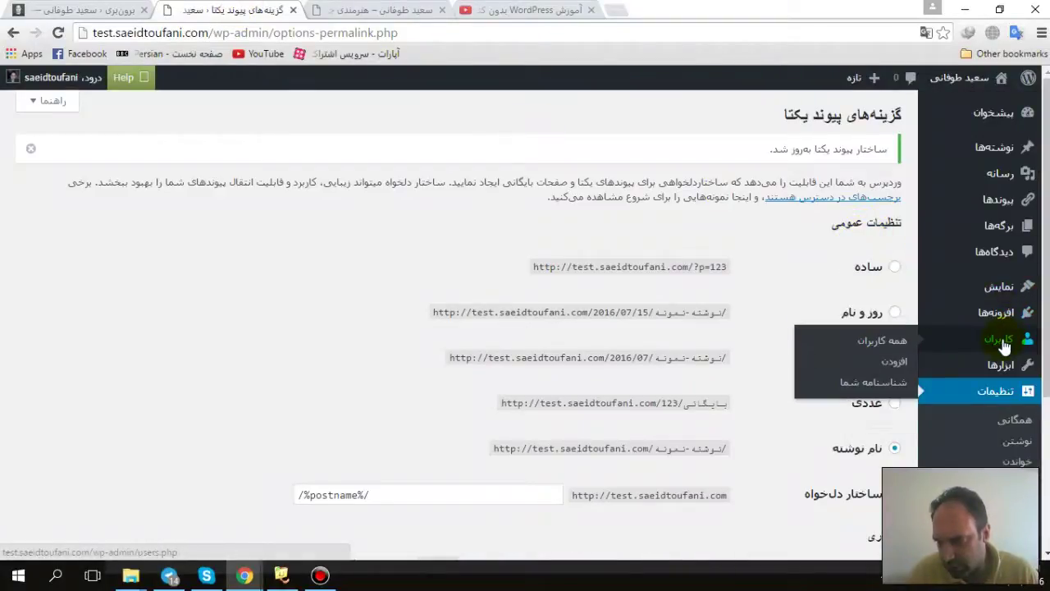
left_click(1004, 361)
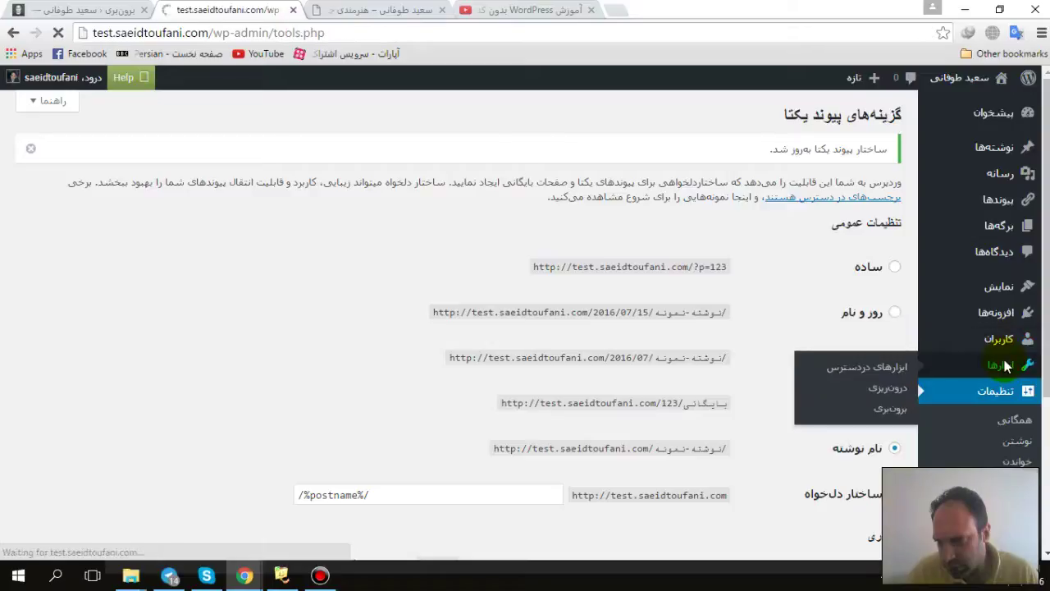
scroll(826, 293, "down", 2)
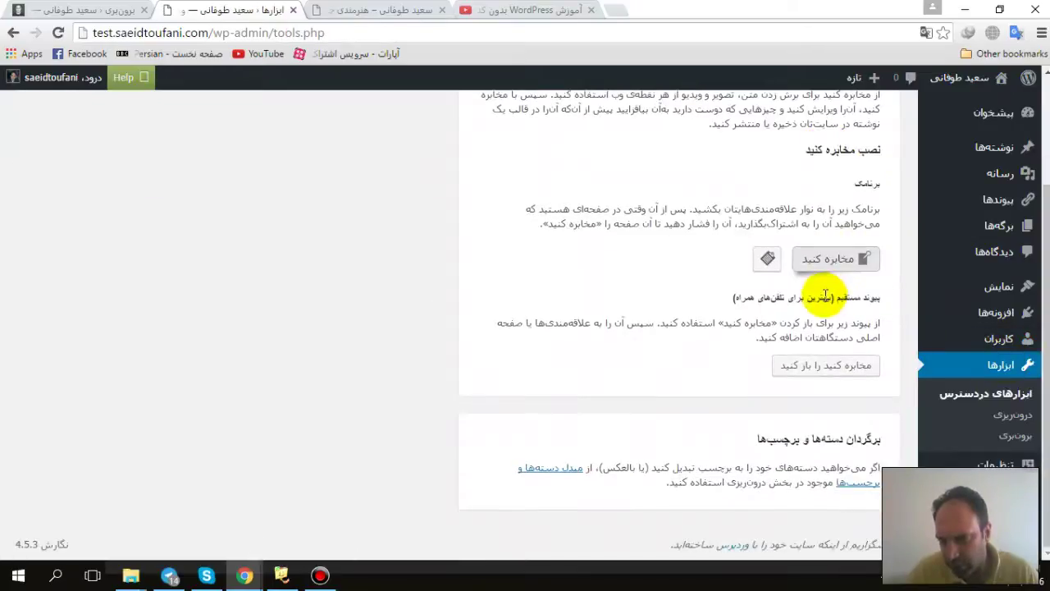
left_click(1005, 416)
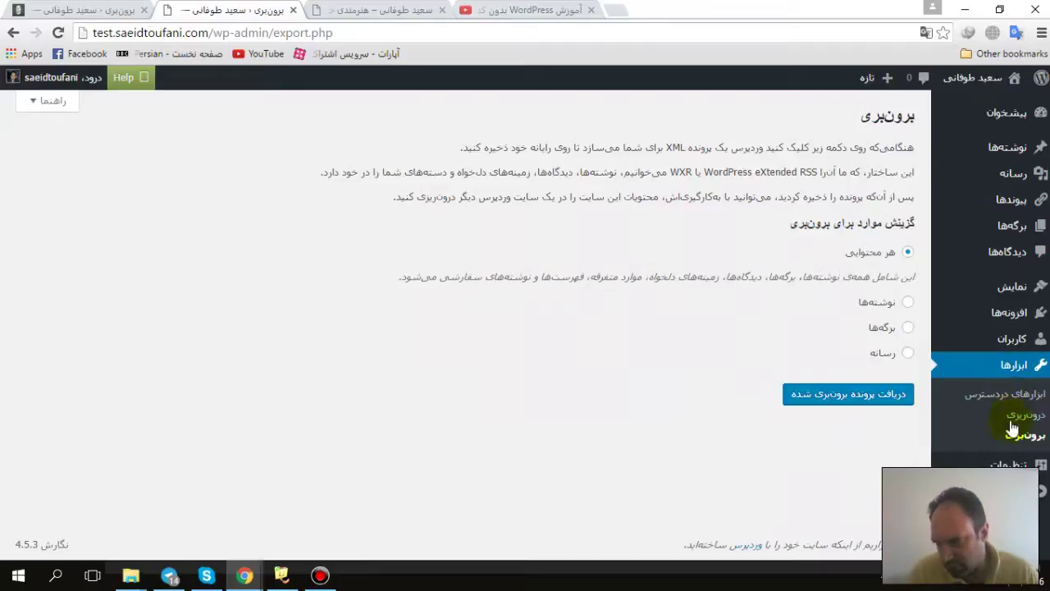
mouse_move(1016, 464)
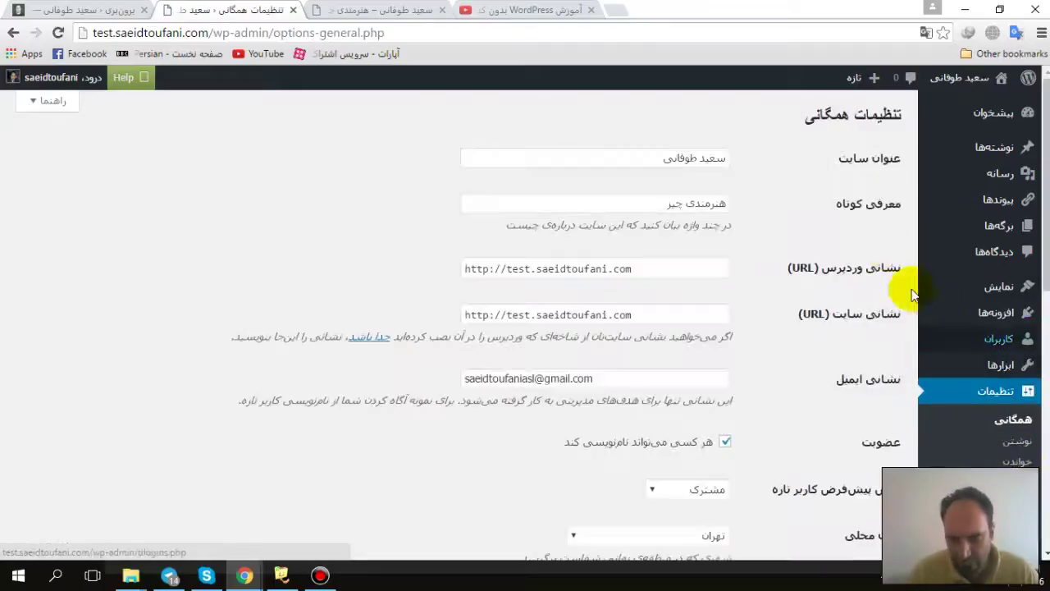
scroll(867, 238, "down", 2)
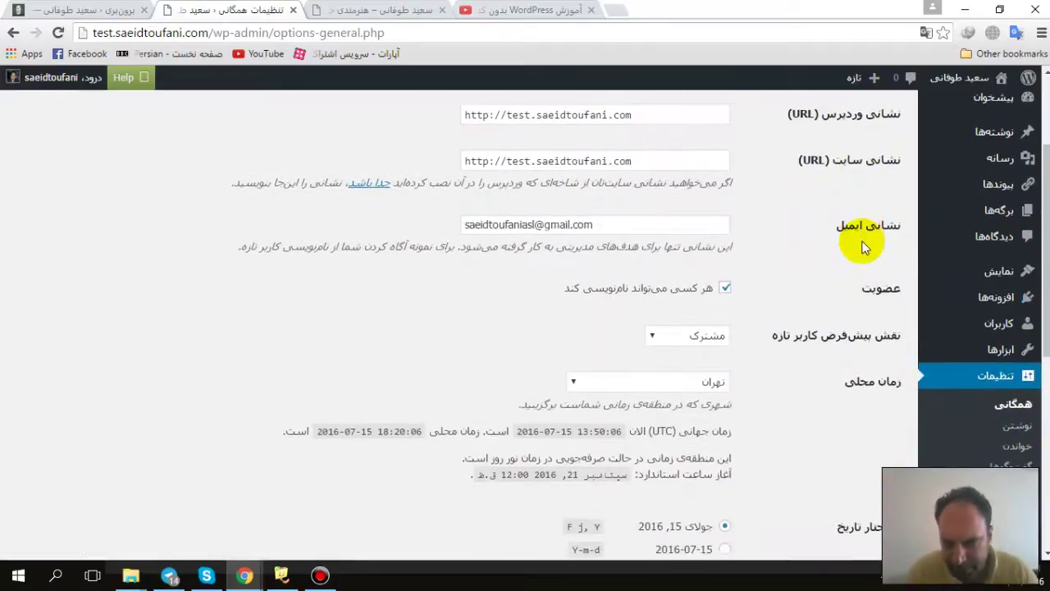
scroll(862, 246, "down", 5)
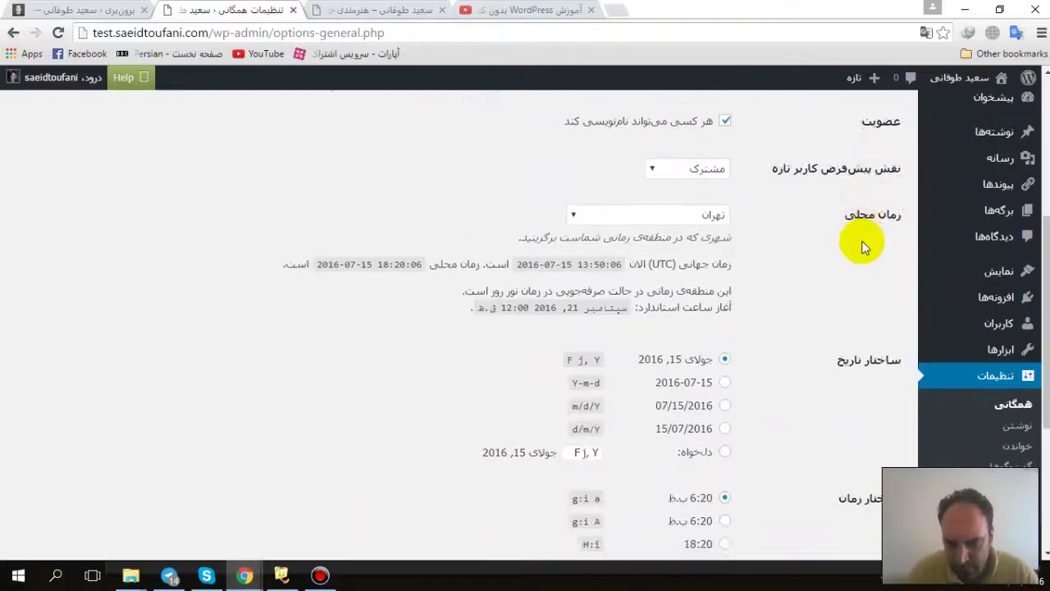
scroll(862, 246, "down", 1)
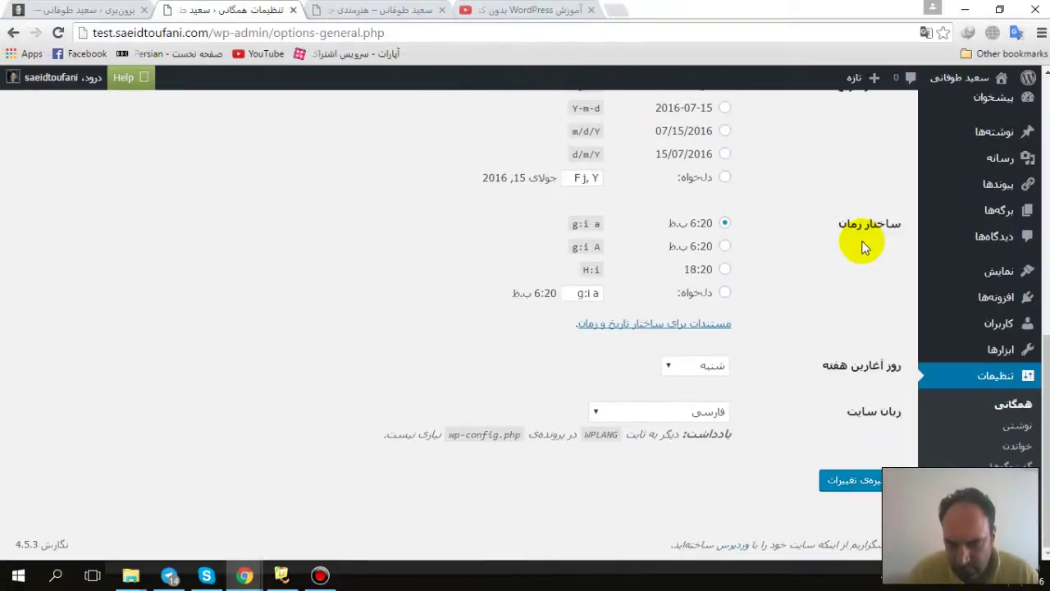
scroll(861, 246, "up", 6)
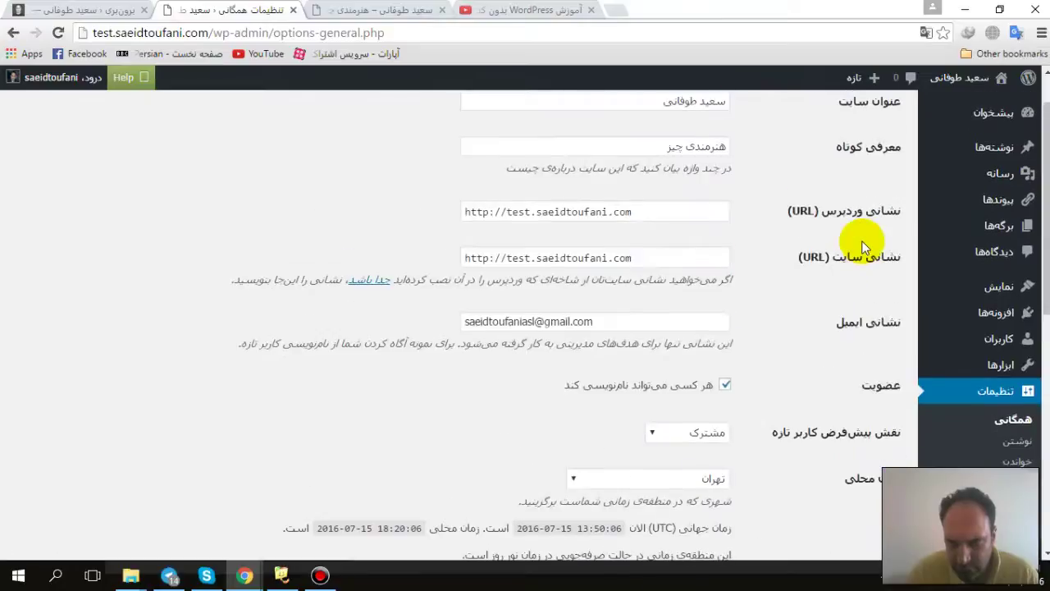
scroll(861, 240, "up", 1)
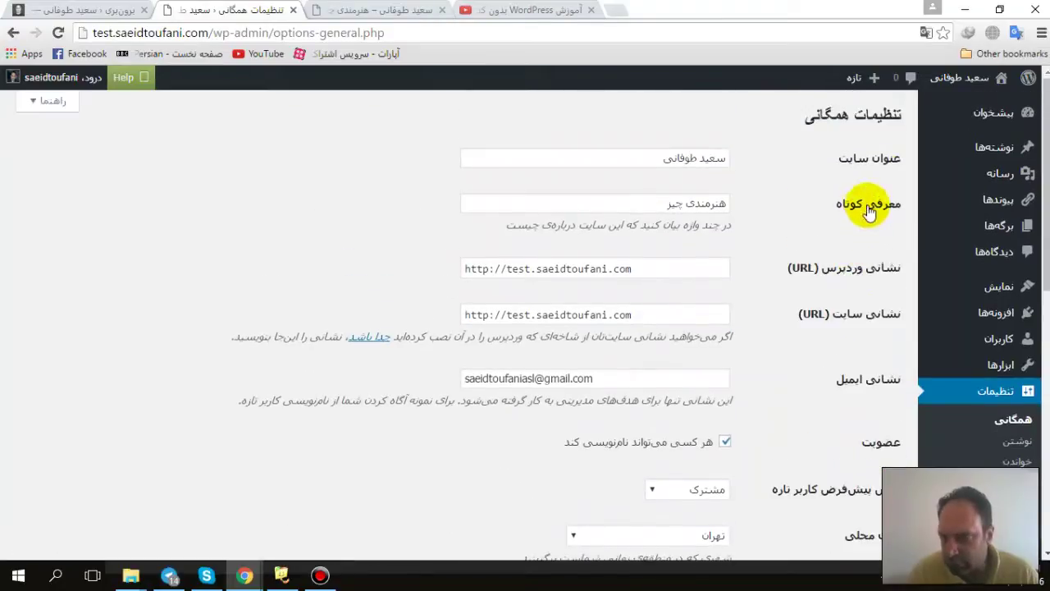
left_click(985, 107)
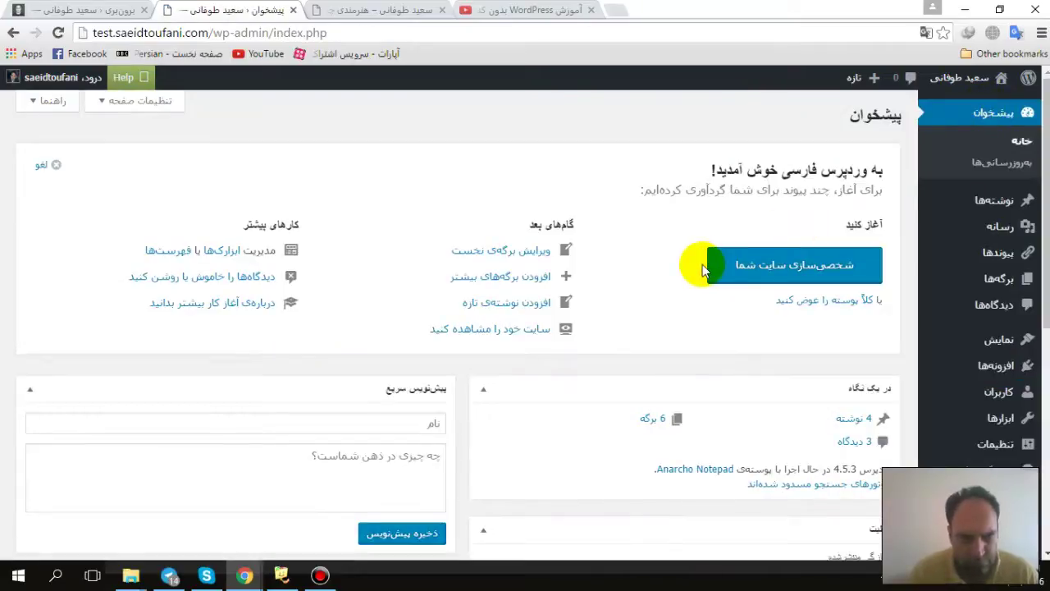
- Open the theme customizer and look through its Static Front Page, Widgets and Header Image sections
left_click(768, 276)
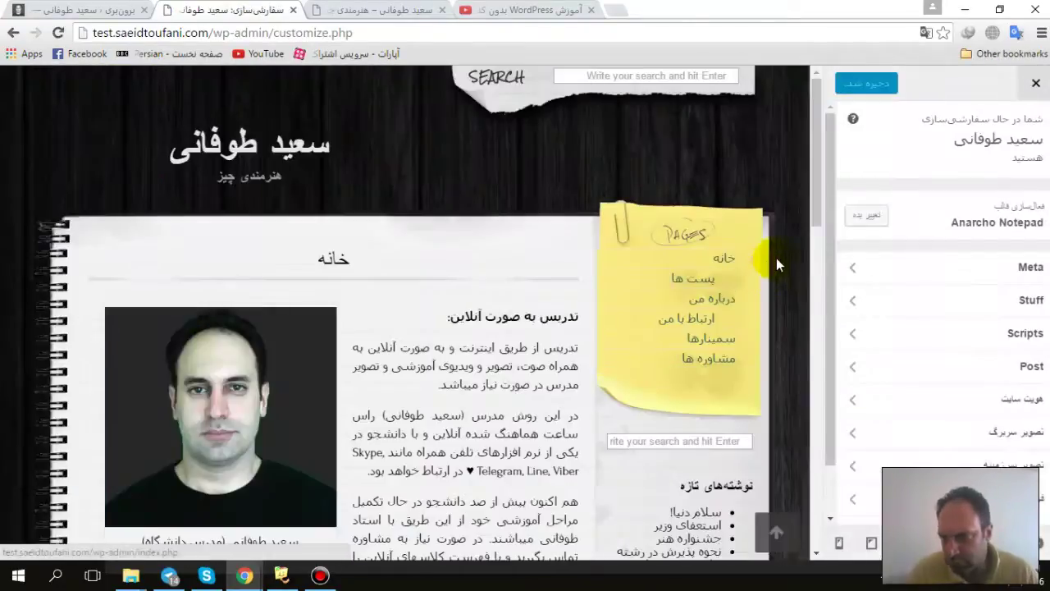
scroll(900, 314, "down", 1)
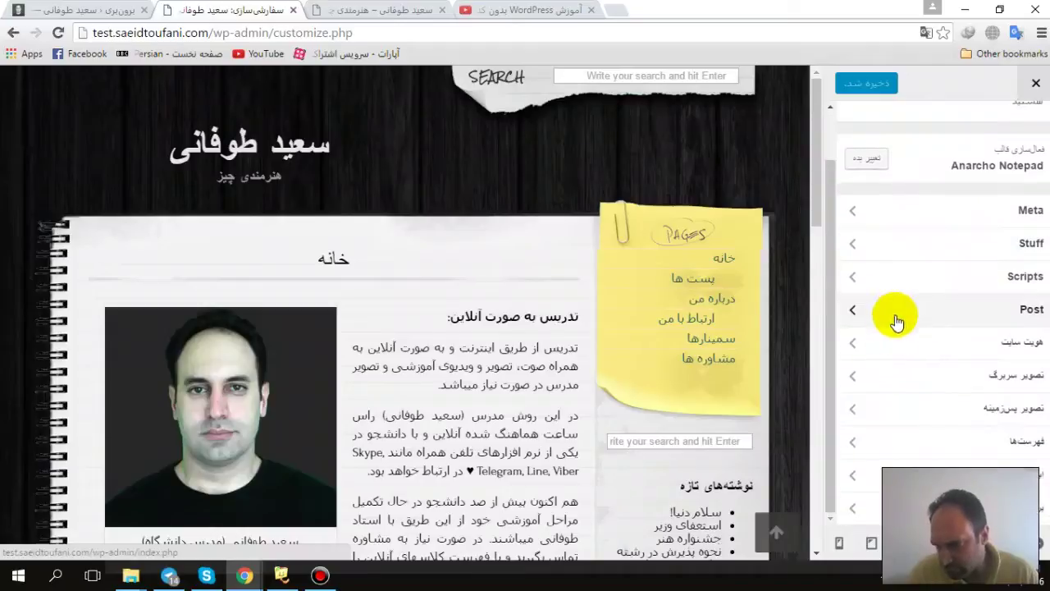
left_click(944, 507)
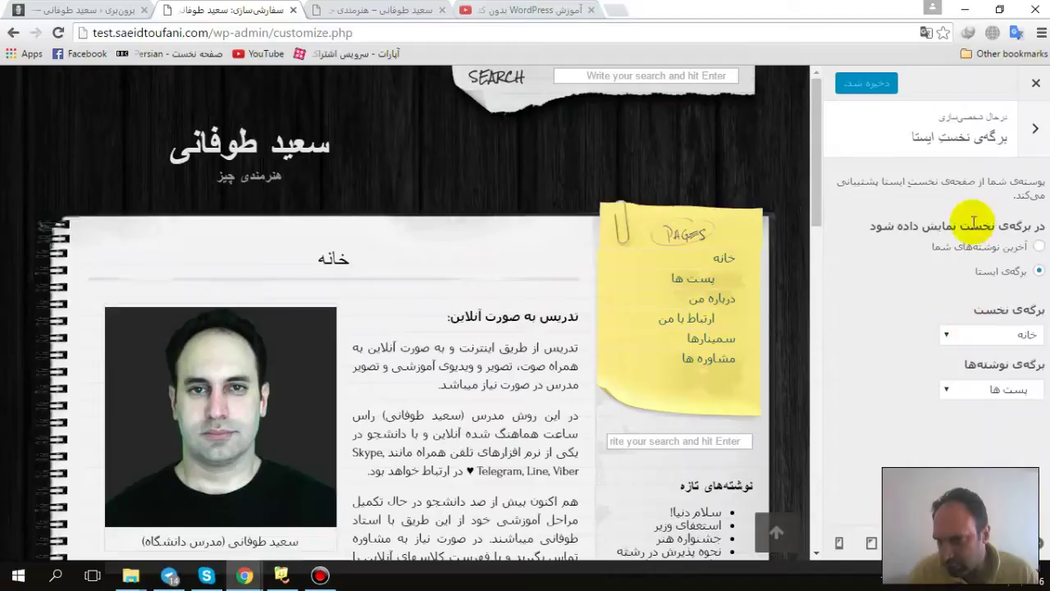
left_click(1038, 136)
left_click(1028, 453)
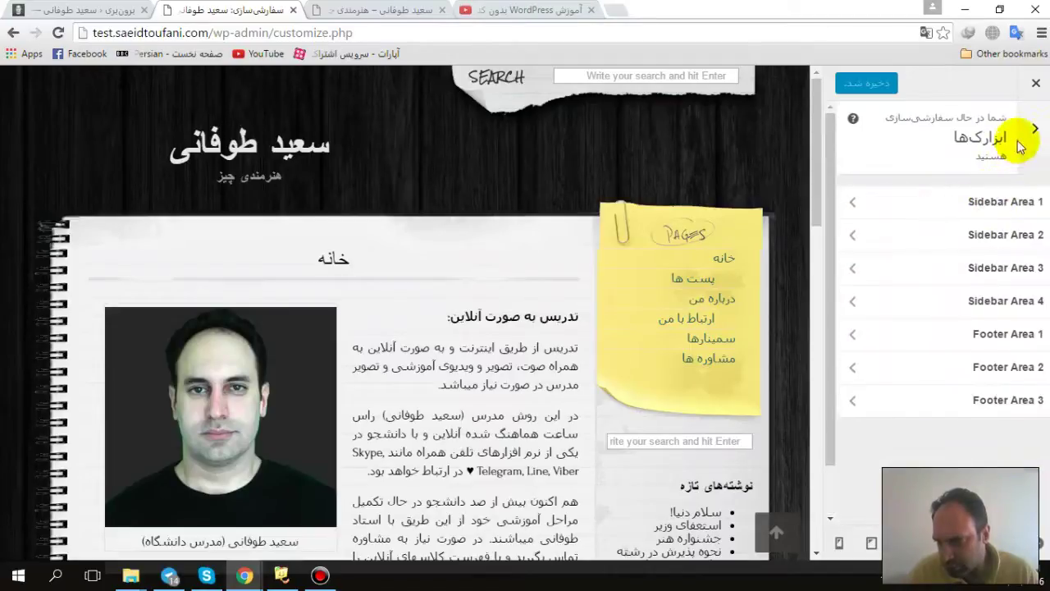
left_click(1038, 136)
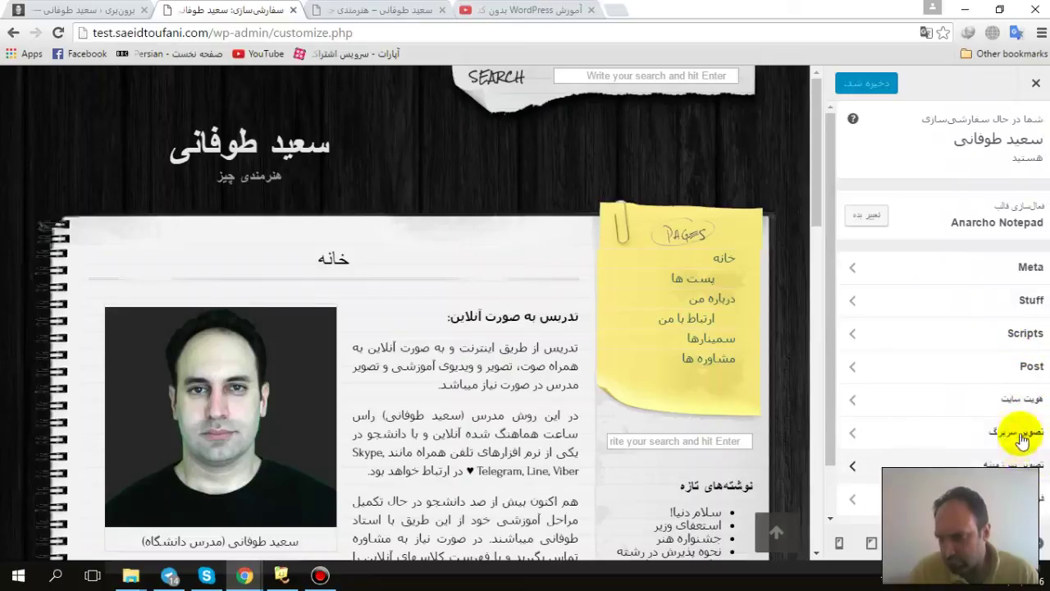
left_click(1021, 437)
left_click(1032, 125)
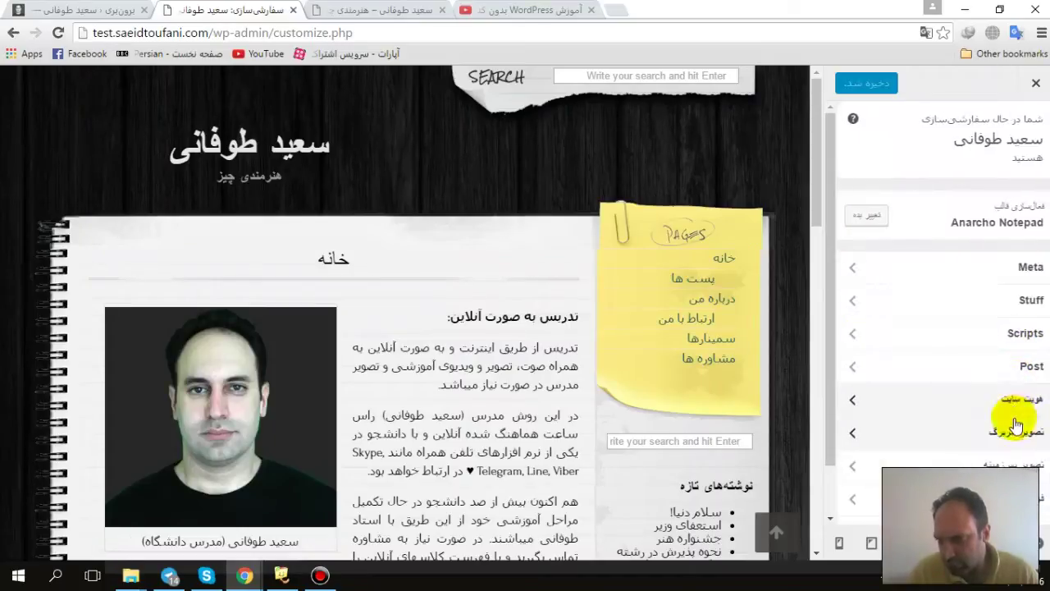
- Review the customizer's Site Identity and post font sections
left_click(1019, 397)
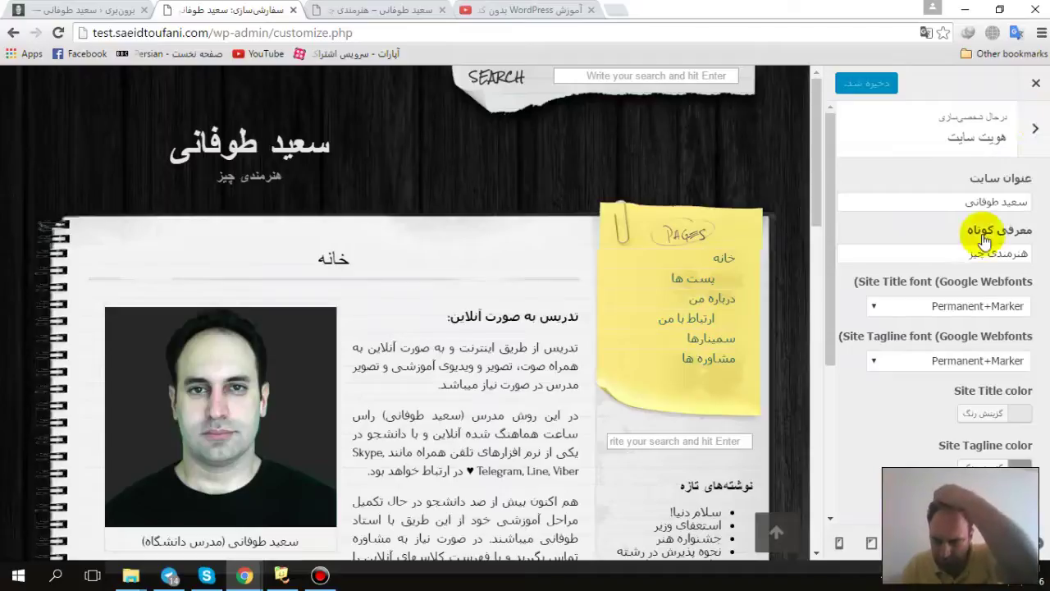
scroll(948, 305, "down", 3)
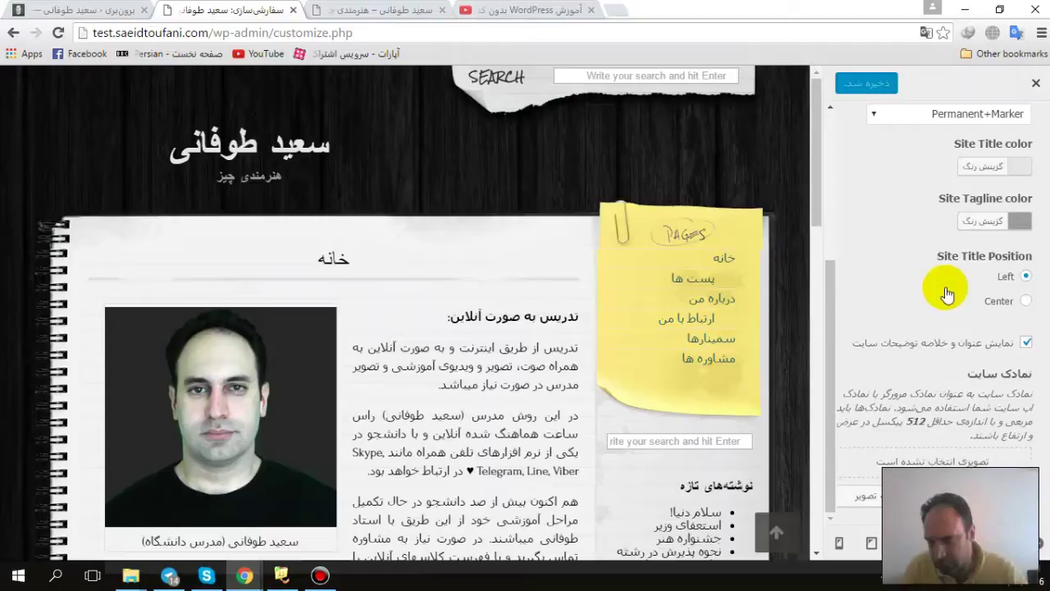
scroll(948, 289, "up", 3)
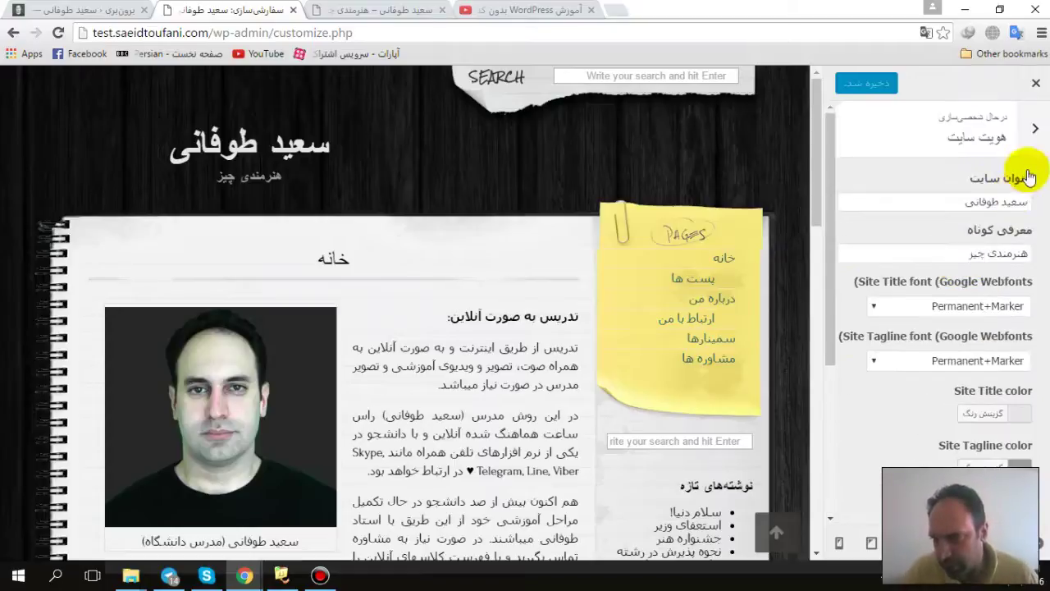
left_click(1036, 137)
left_click(1025, 262)
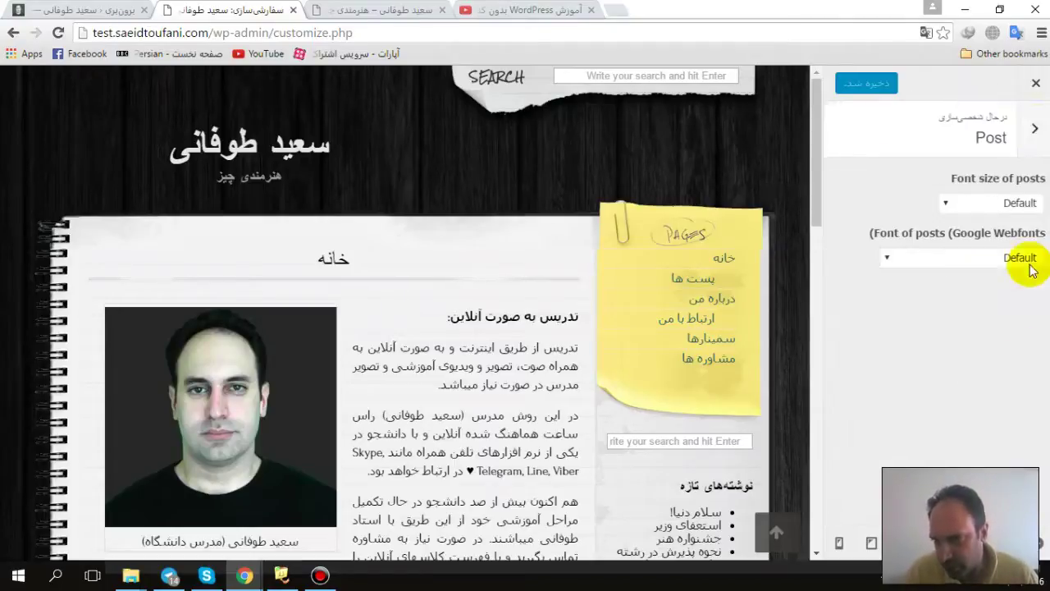
left_click(1038, 134)
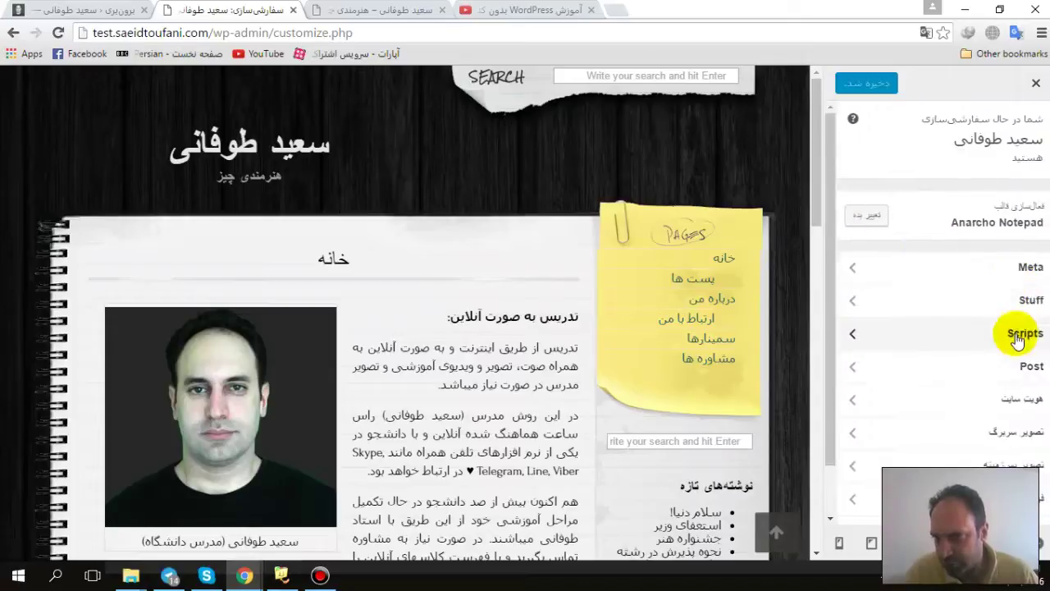
- Look through the Scripts, Stuff and Meta sections, then close the customizer
left_click(1017, 336)
left_click(1035, 137)
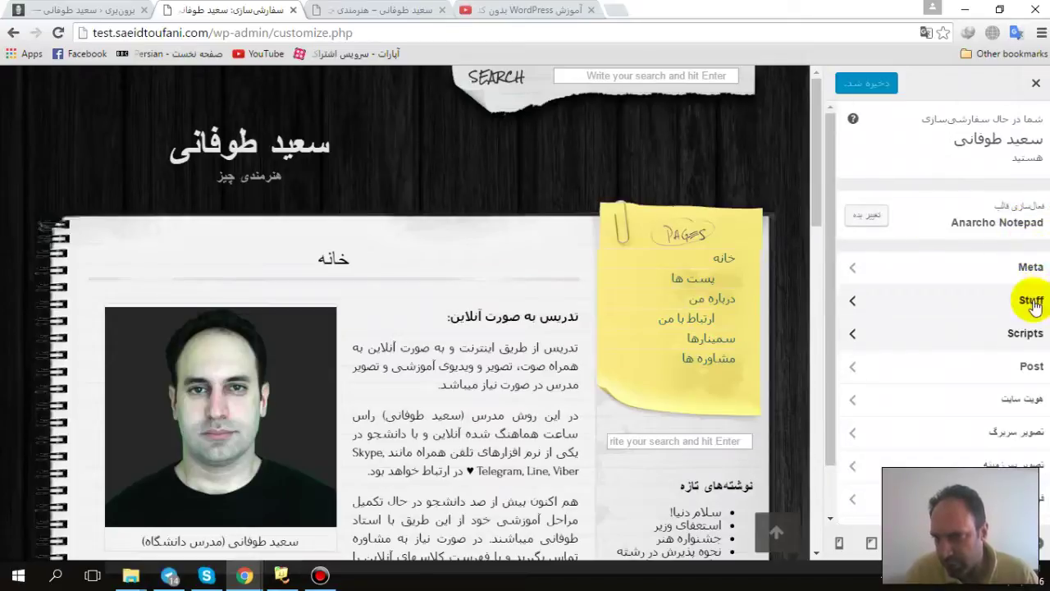
left_click(1032, 295)
left_click(1035, 133)
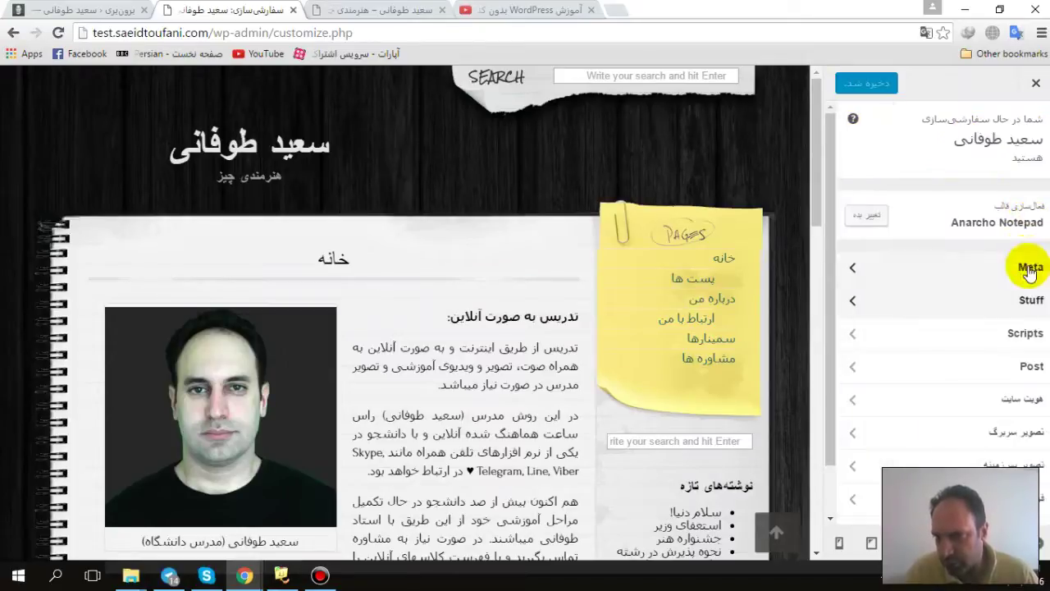
left_click(1029, 265)
left_click(1038, 129)
left_click(1035, 83)
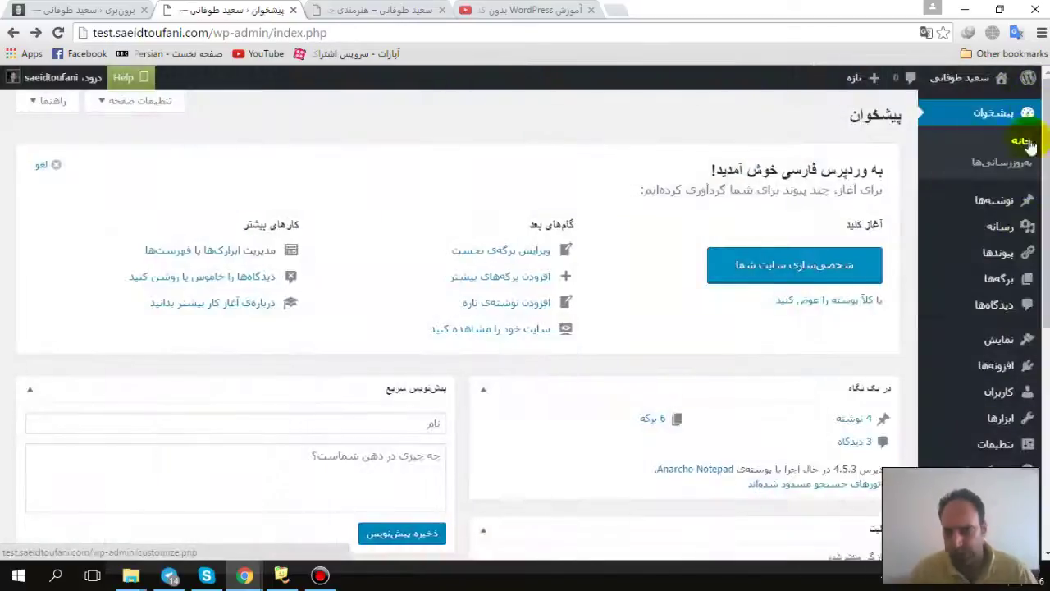
- View the comments list and Widgets page, previewing the header and background image settings
left_click(995, 312)
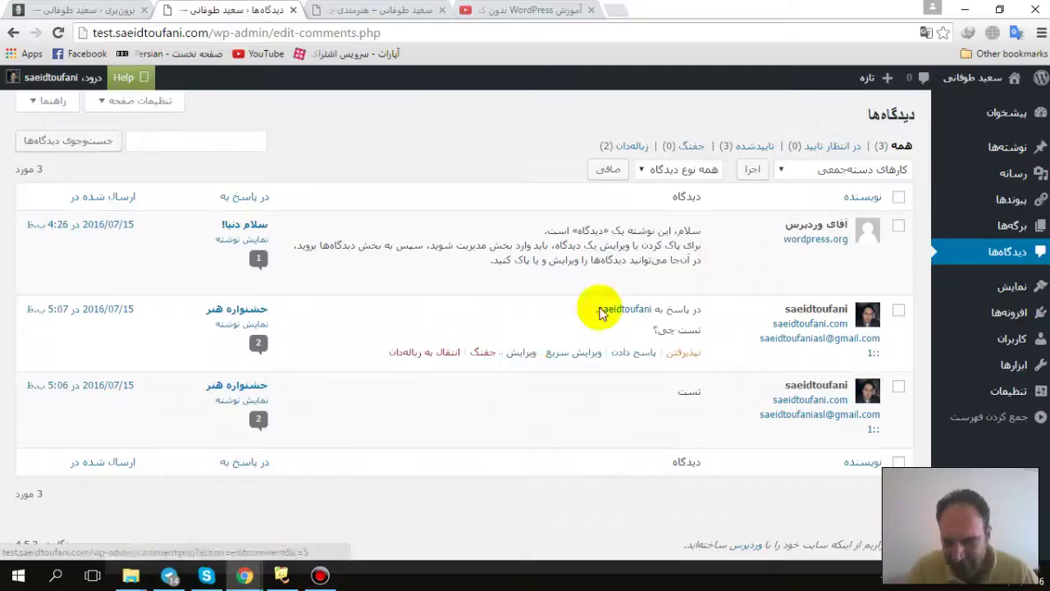
left_click(1004, 288)
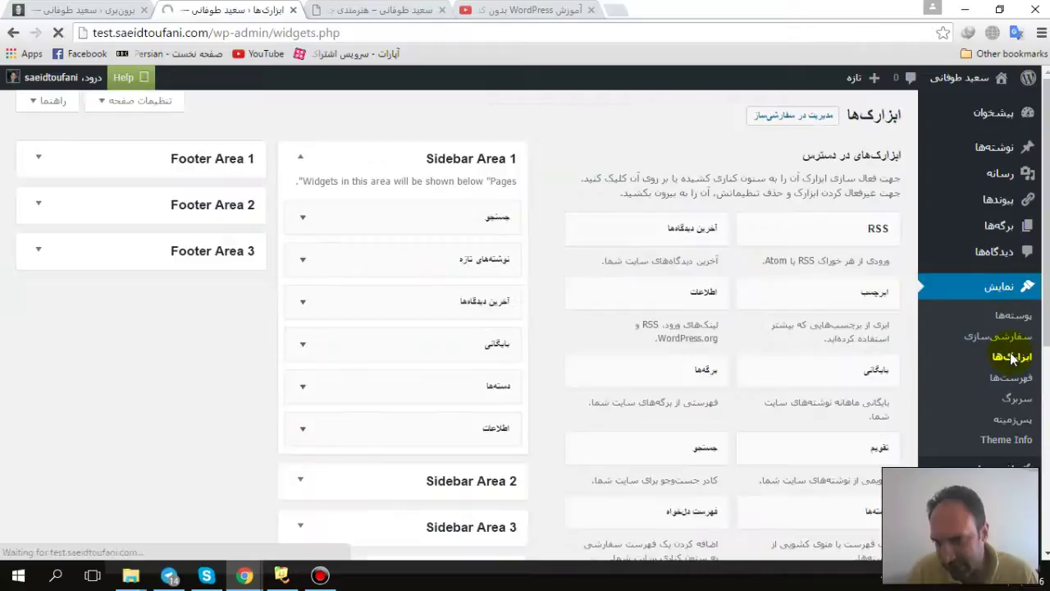
scroll(845, 354, "down", 5)
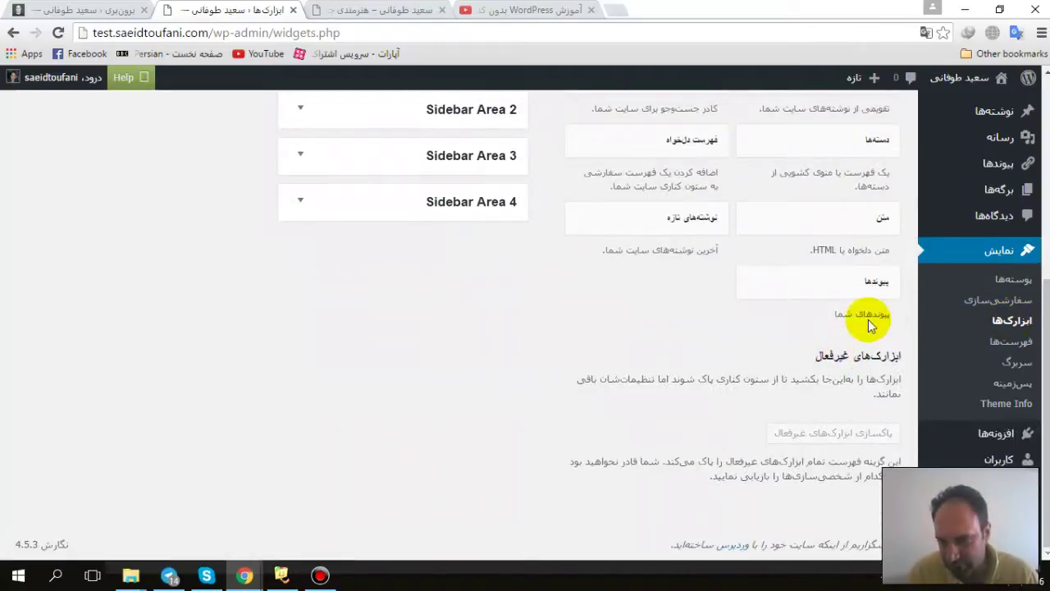
left_click(1017, 366)
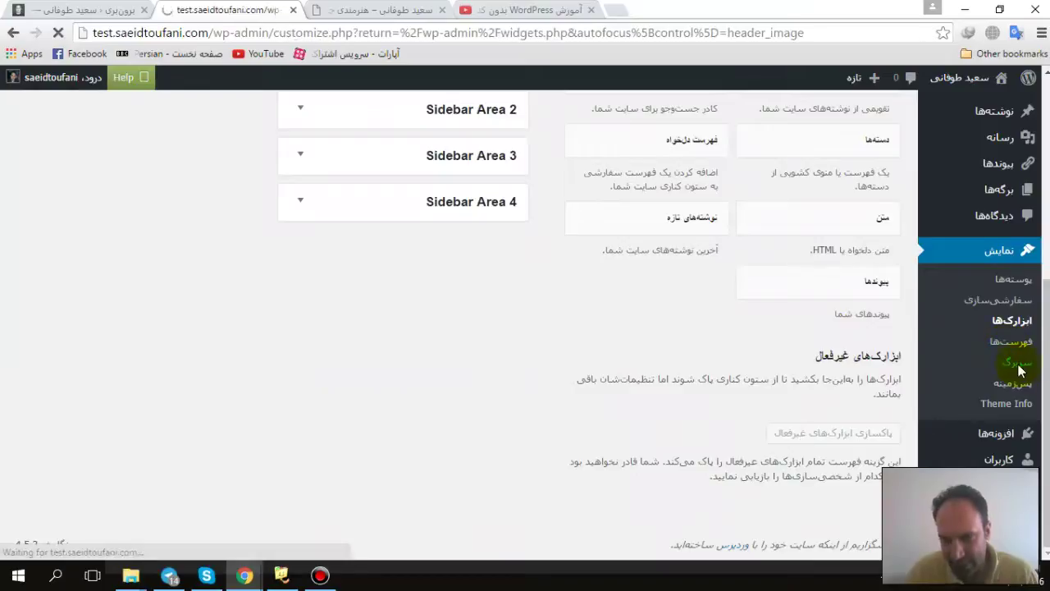
left_click(1036, 84)
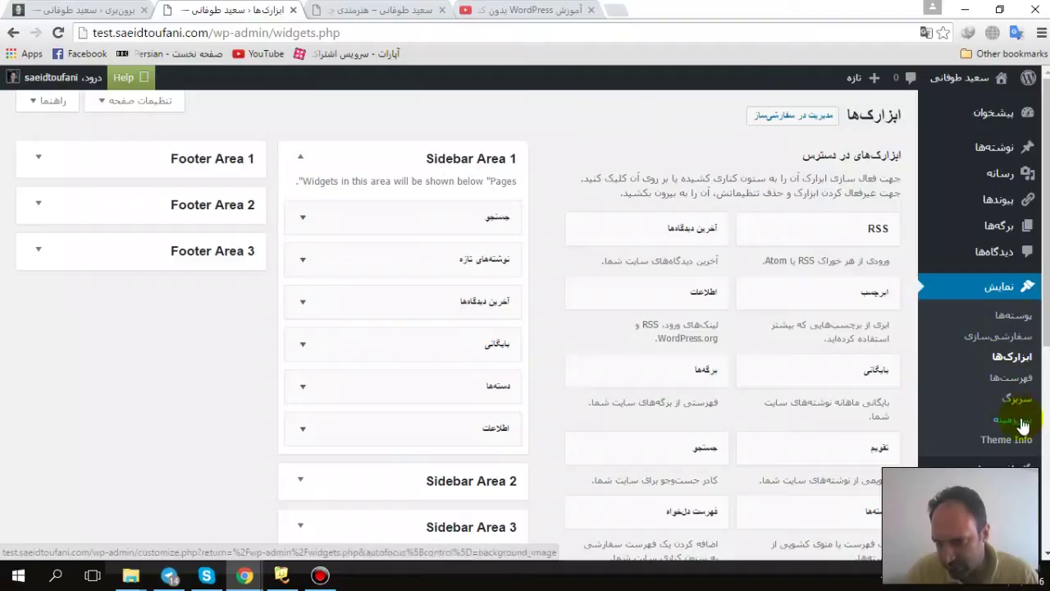
left_click(1016, 417)
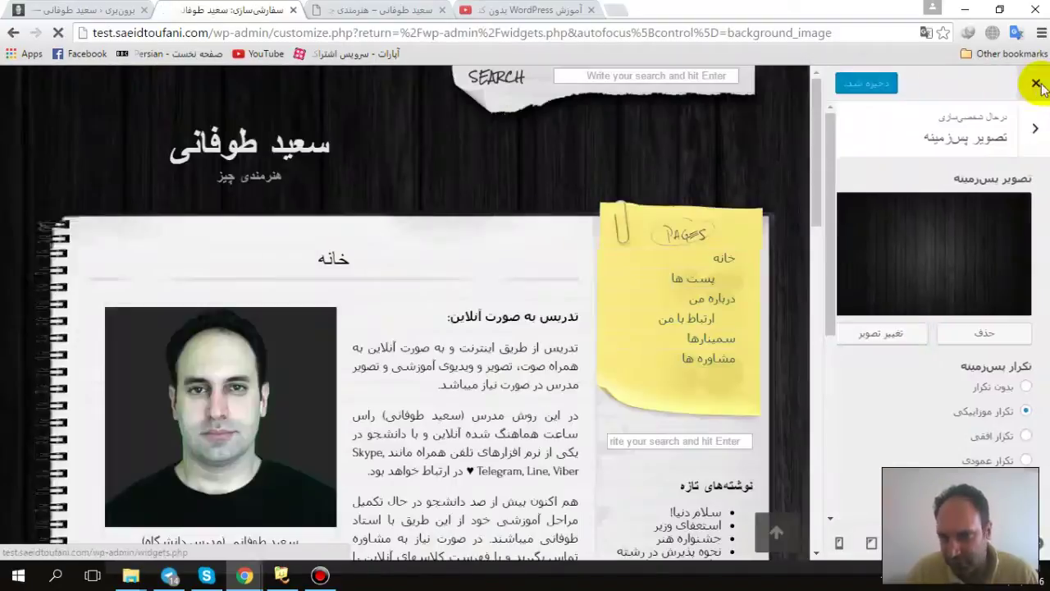
left_click(1035, 83)
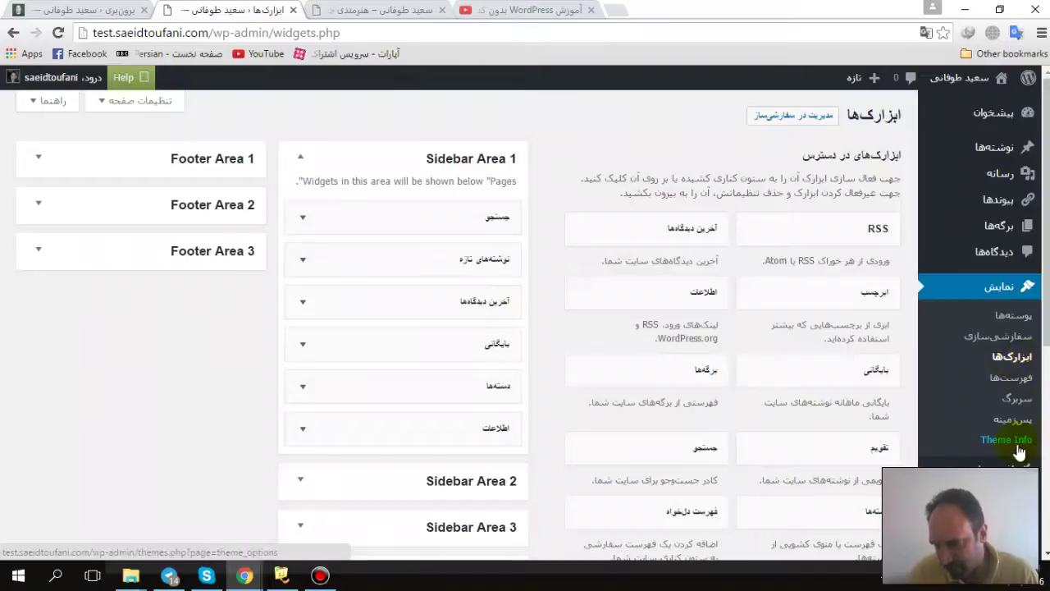
- Check the theme information page and installed plugins, ending on General Settings
left_click(1017, 447)
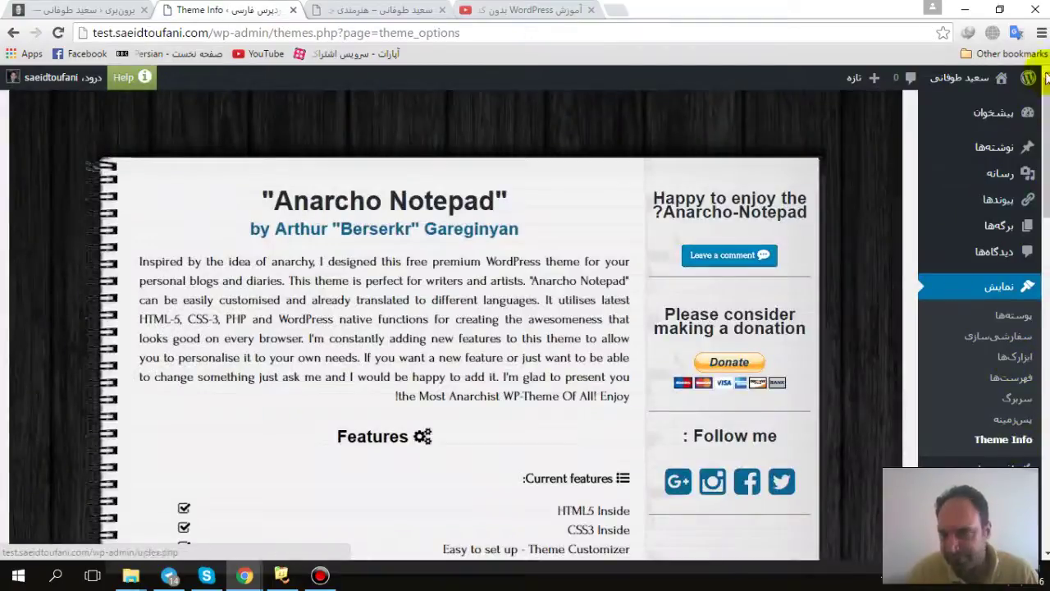
scroll(1013, 394, "down", 2)
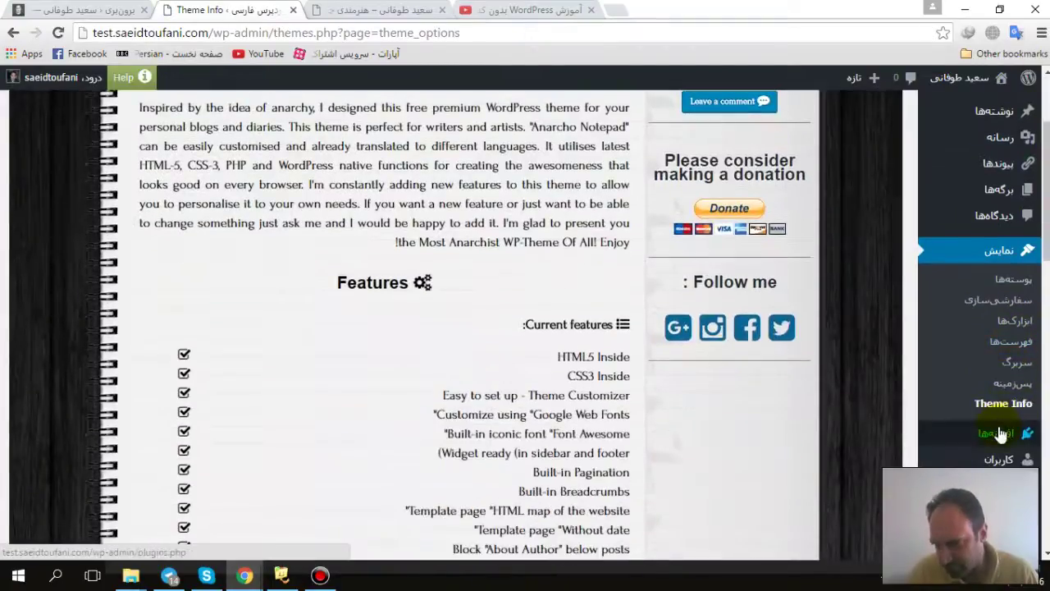
left_click(1001, 435)
mouse_move(1007, 419)
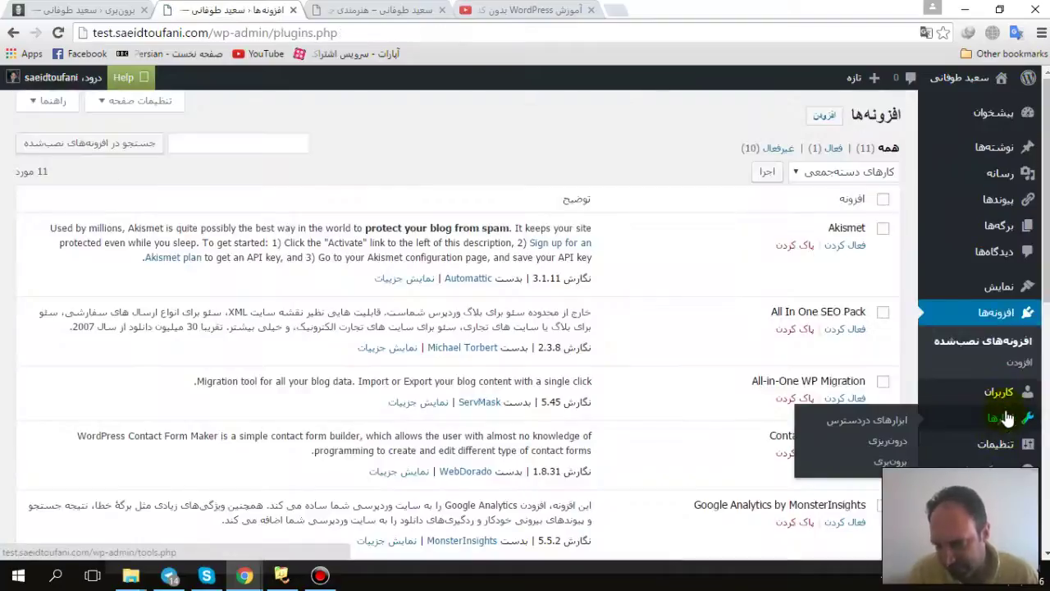
left_click(993, 447)
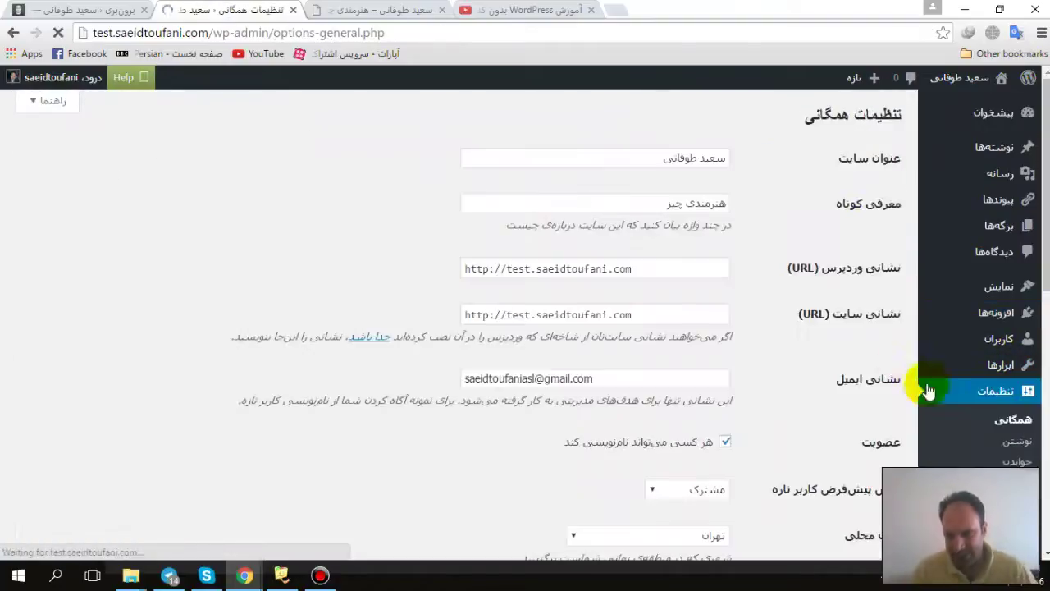
scroll(848, 229, "down", 3)
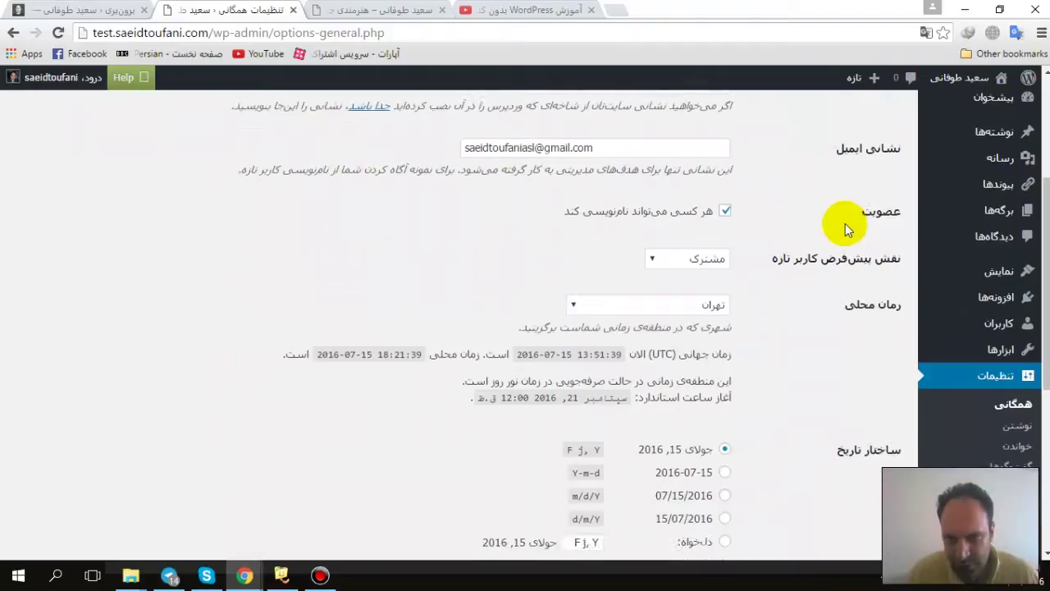
- Set the Mail default category to دانشگاه in Writing settings and save
scroll(845, 223, "down", 3)
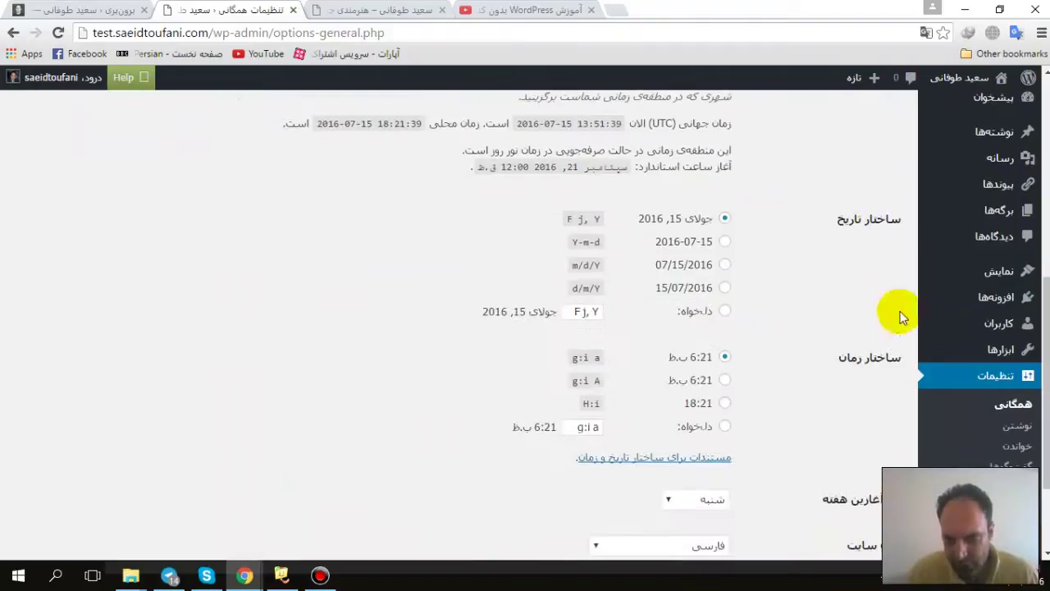
left_click(1020, 426)
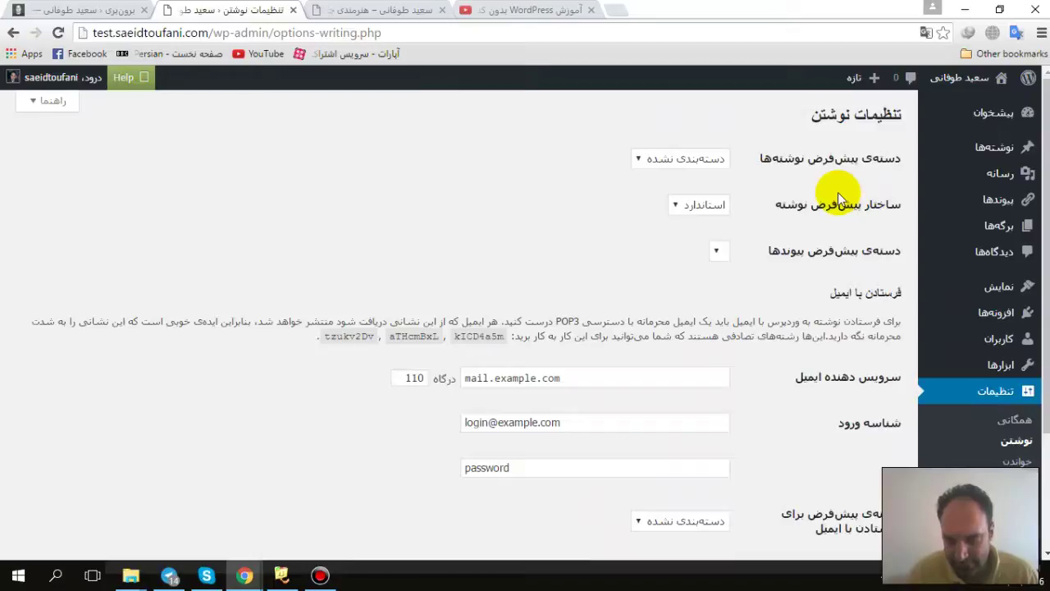
scroll(837, 192, "down", 2)
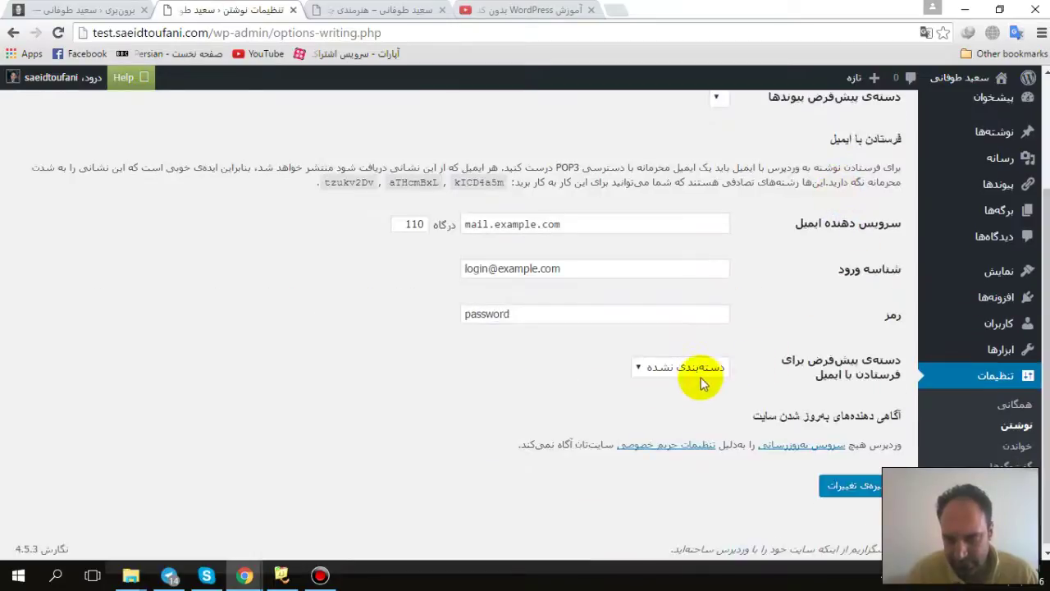
left_click(680, 371)
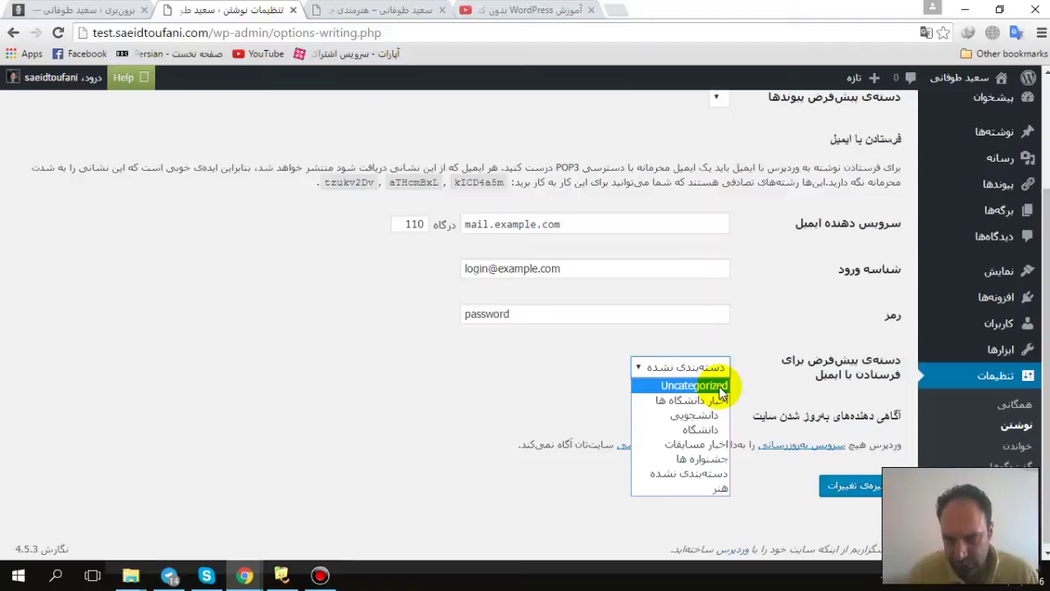
left_click(725, 436)
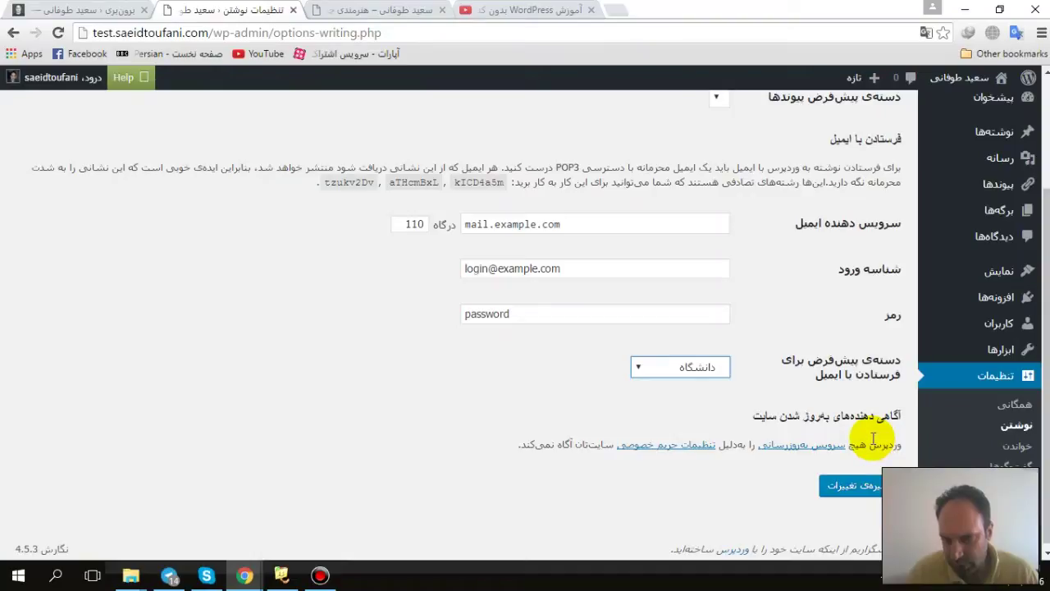
left_click(872, 485)
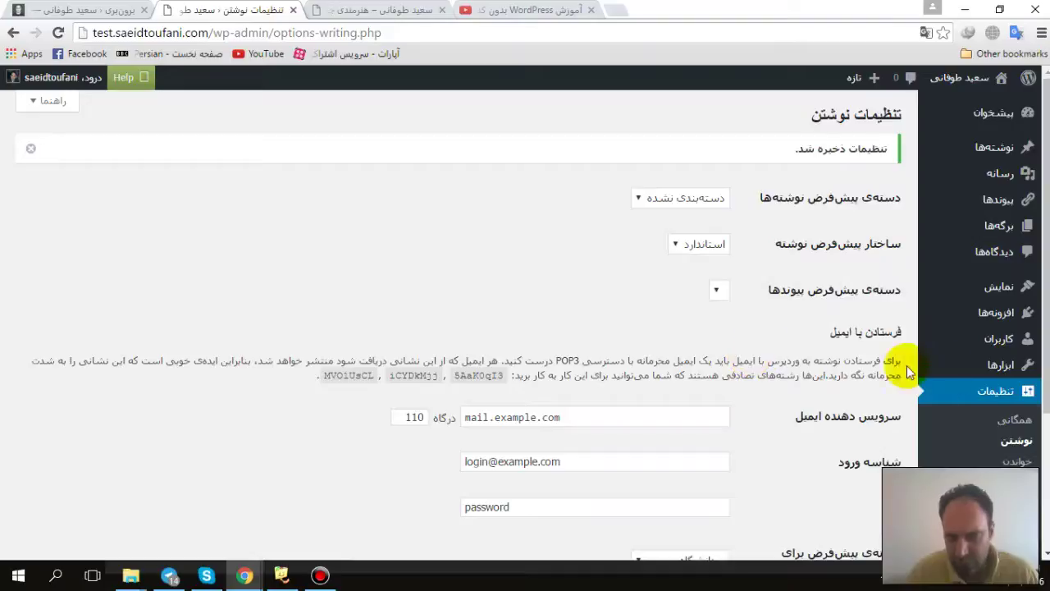
left_click(1016, 461)
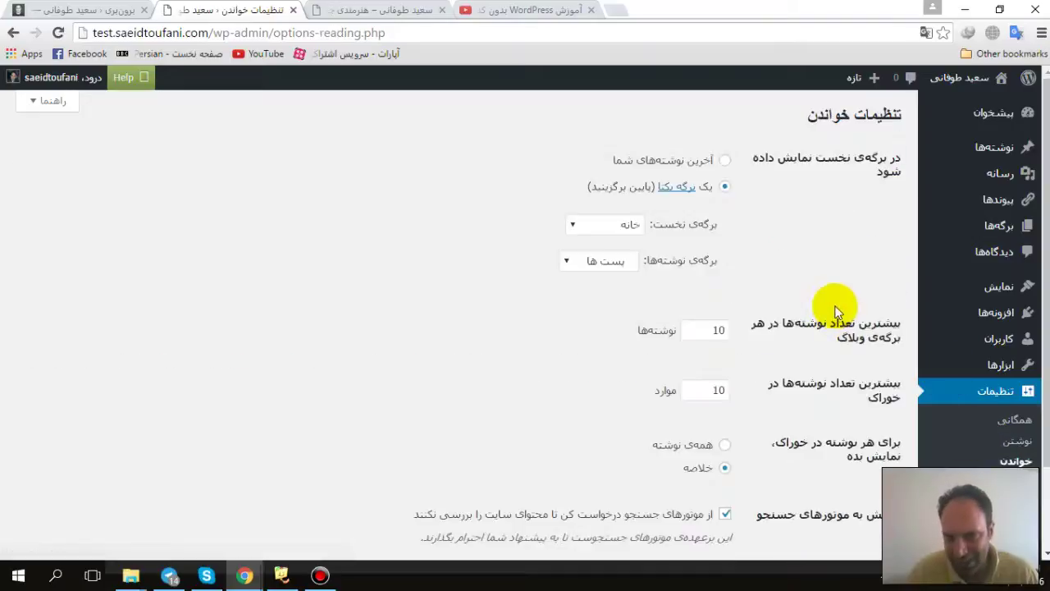
- Allow search engines to index the site and save the Reading settings
scroll(828, 287, "down", 2)
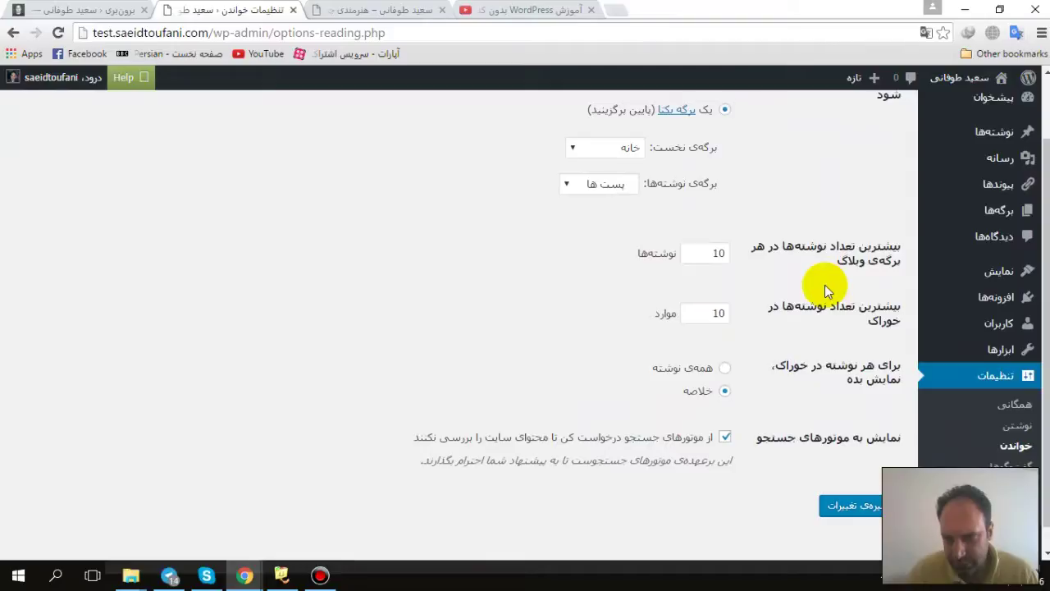
scroll(824, 284, "down", 1)
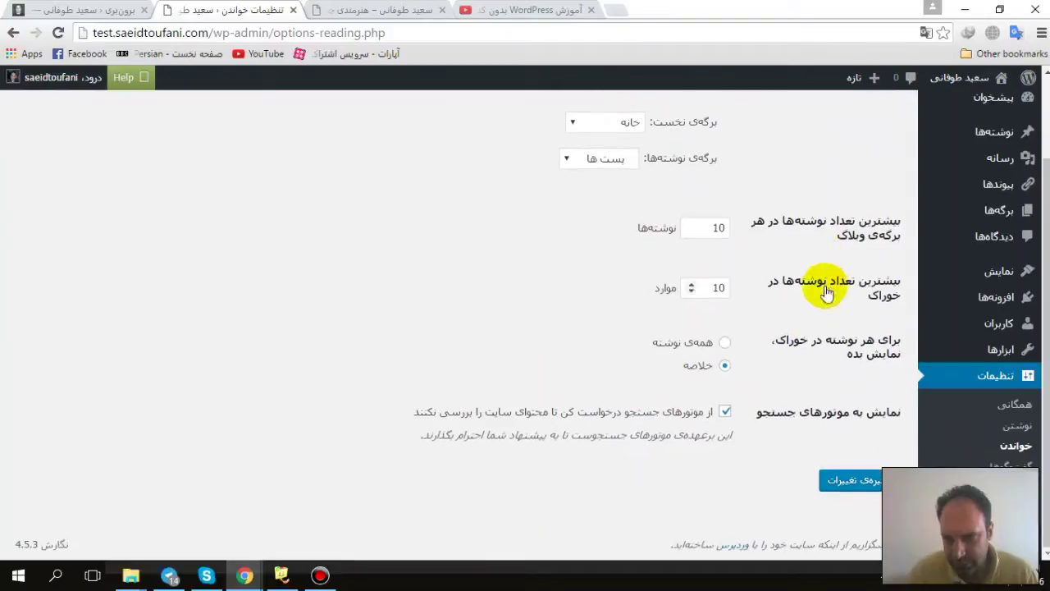
left_click(725, 414)
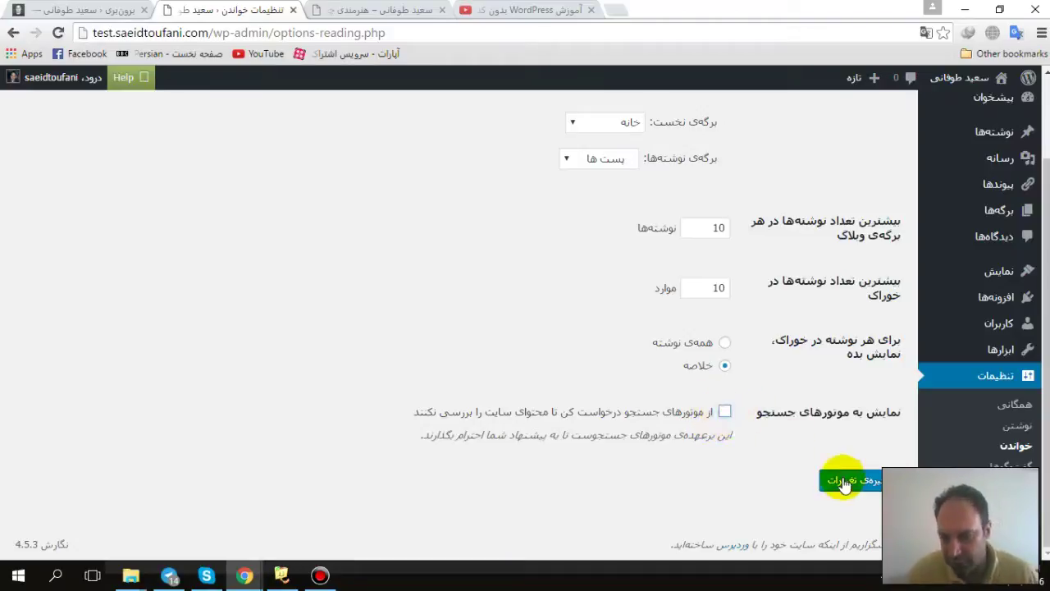
left_click(844, 484)
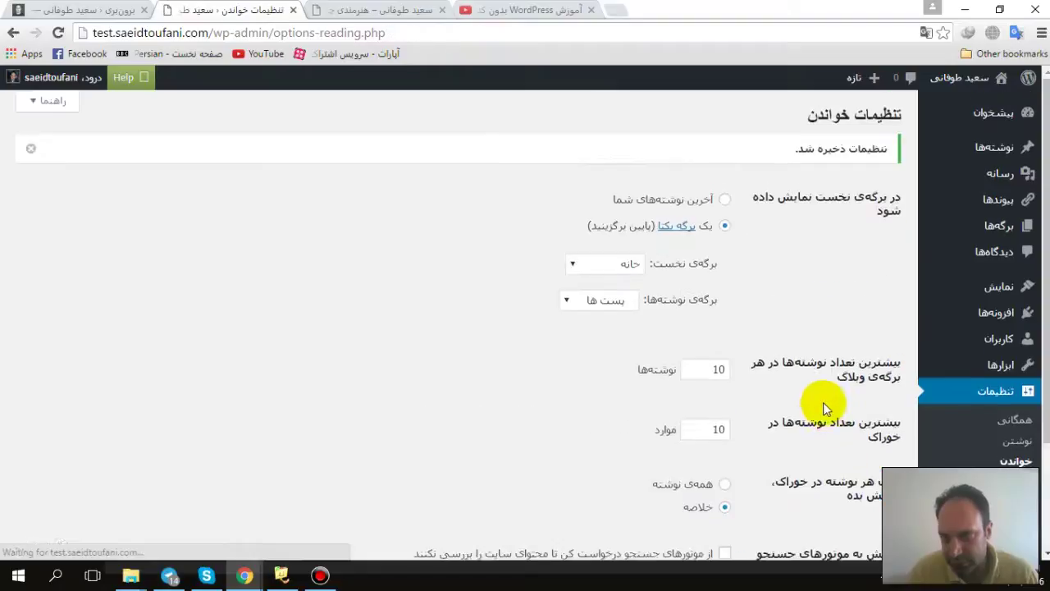
- Scroll through the Discussion settings page
left_click(1015, 481)
scroll(793, 281, "down", 3)
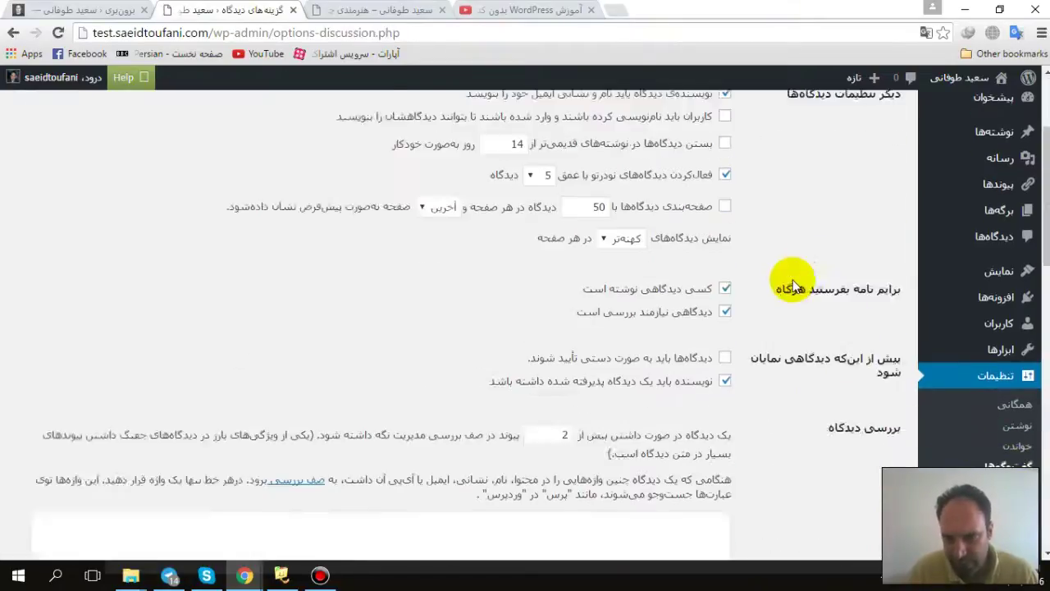
scroll(792, 280, "down", 8)
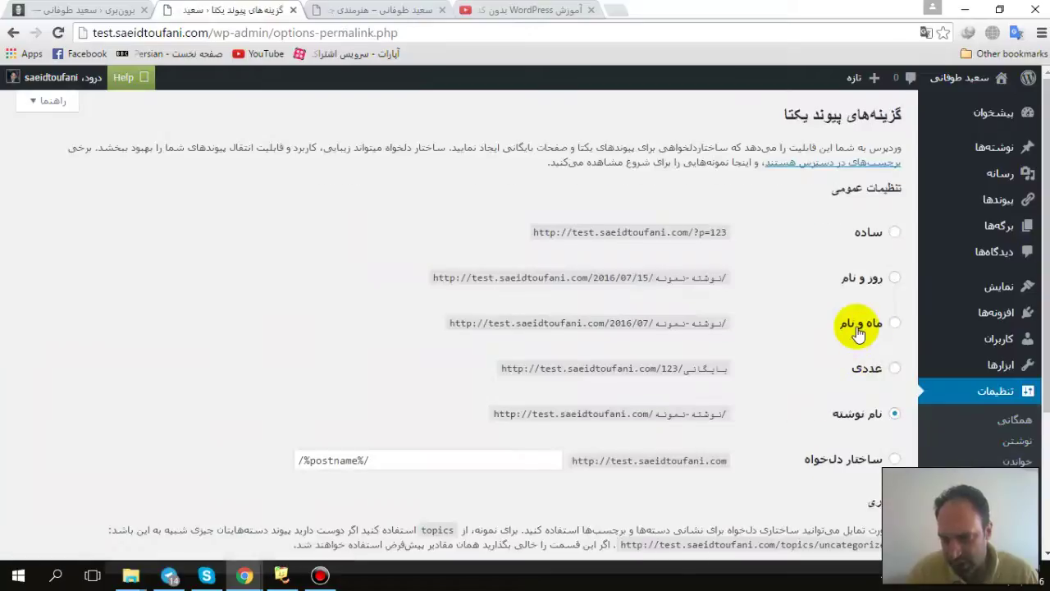
scroll(856, 326, "down", 2)
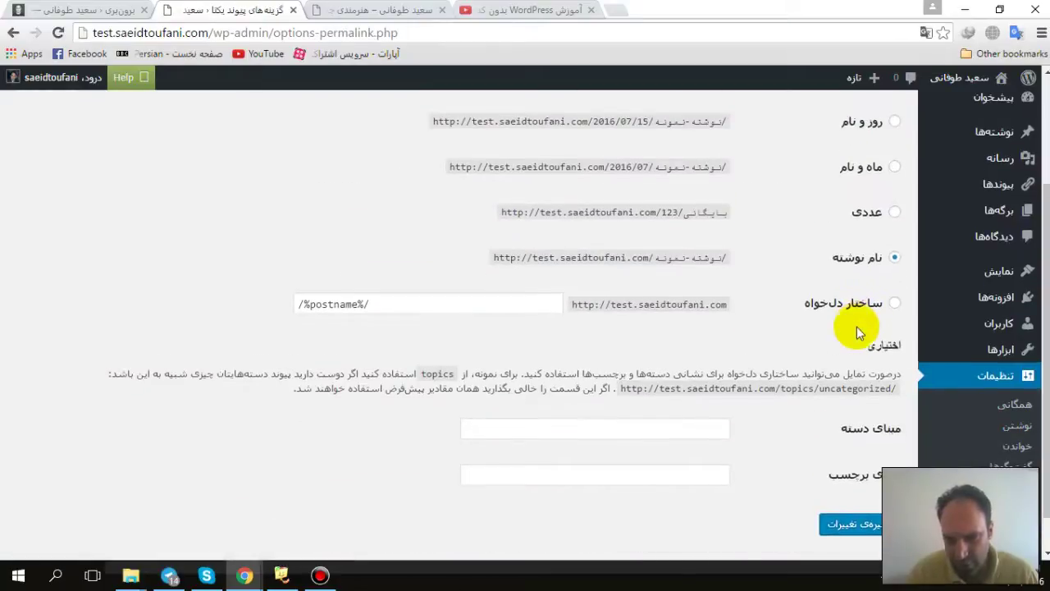
scroll(857, 327, "down", 1)
scroll(856, 327, "up", 5)
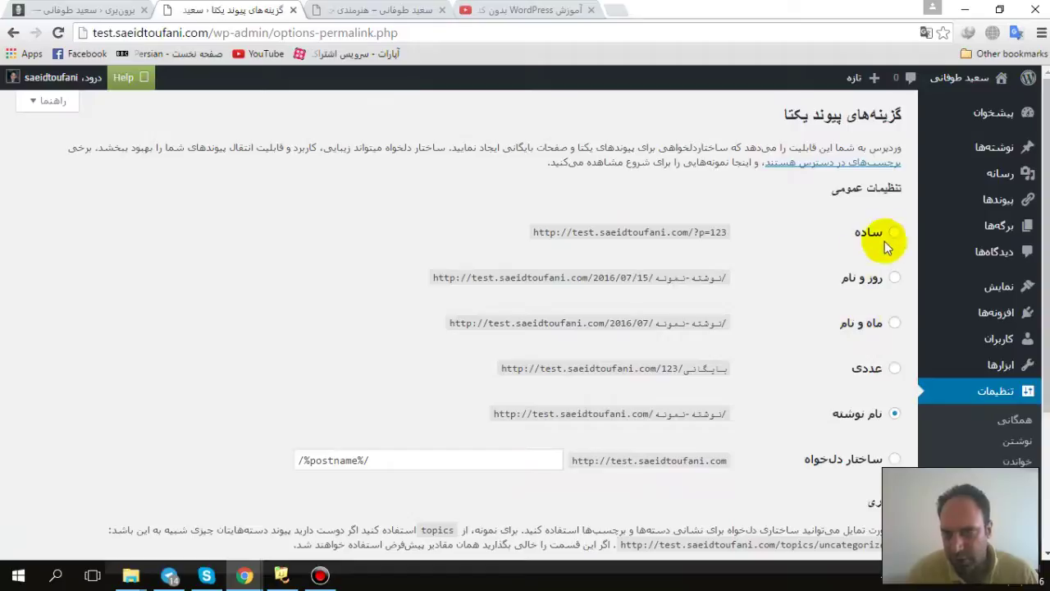
mouse_move(999, 85)
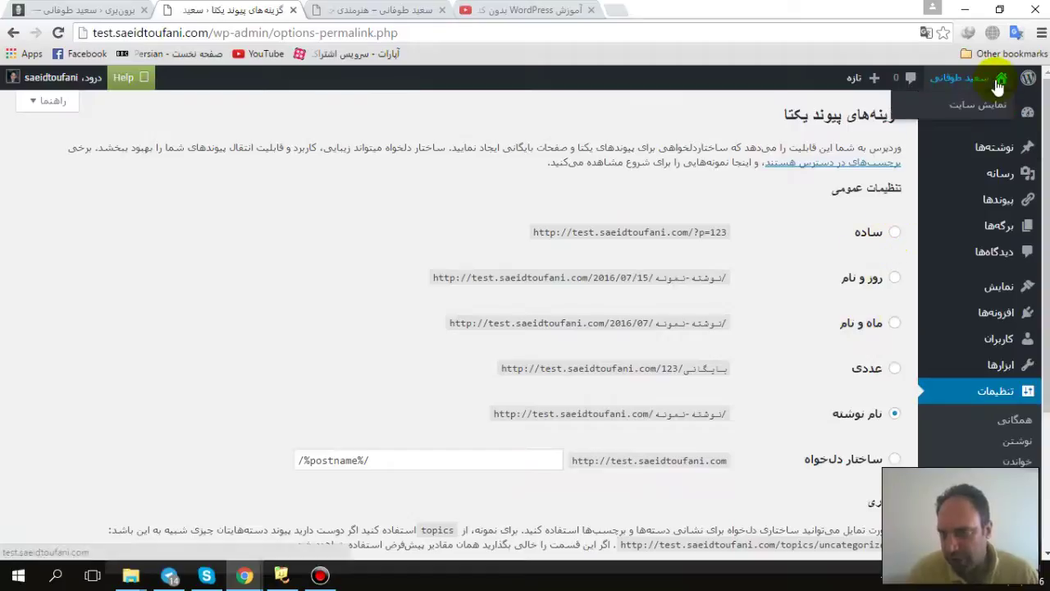
- View the live خانه home page, then Alt+Tab back to the admin Dashboard window
left_click(377, 10)
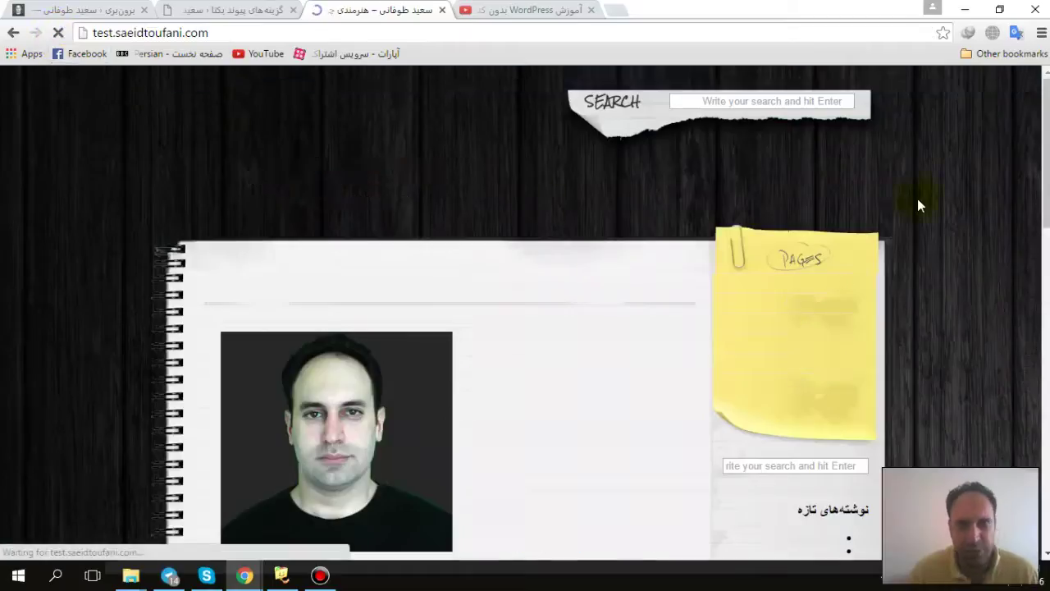
mouse_move(1039, 80)
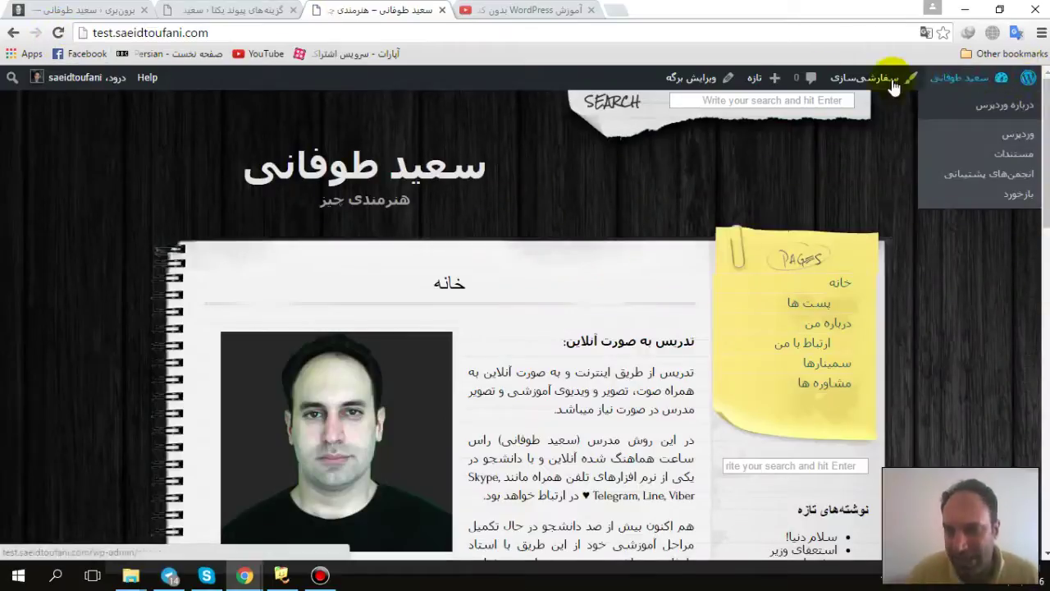
scroll(812, 295, "down", 1)
scroll(812, 296, "down", 10)
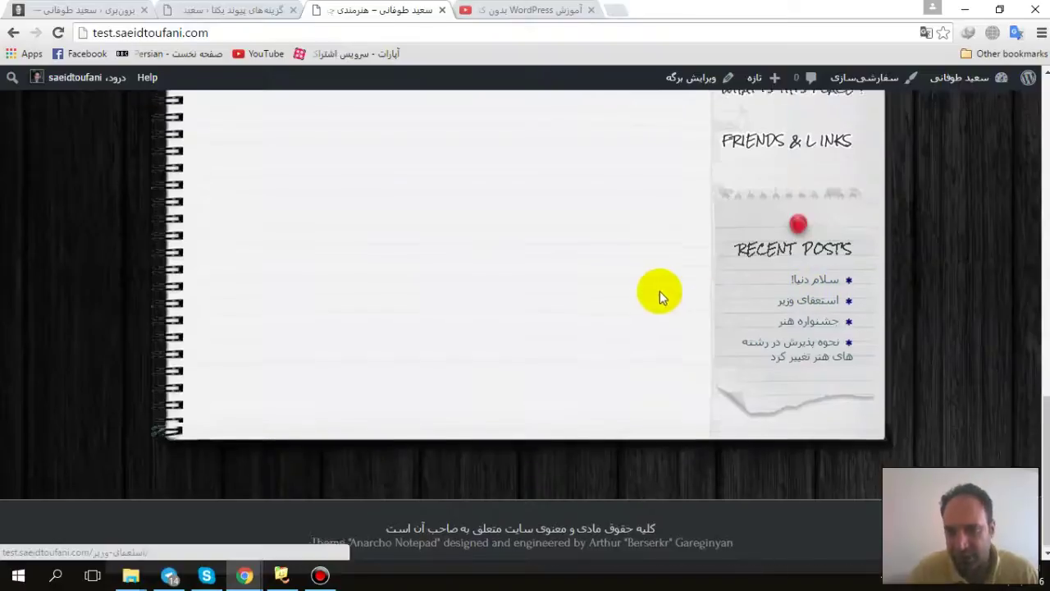
scroll(656, 295, "up", 12)
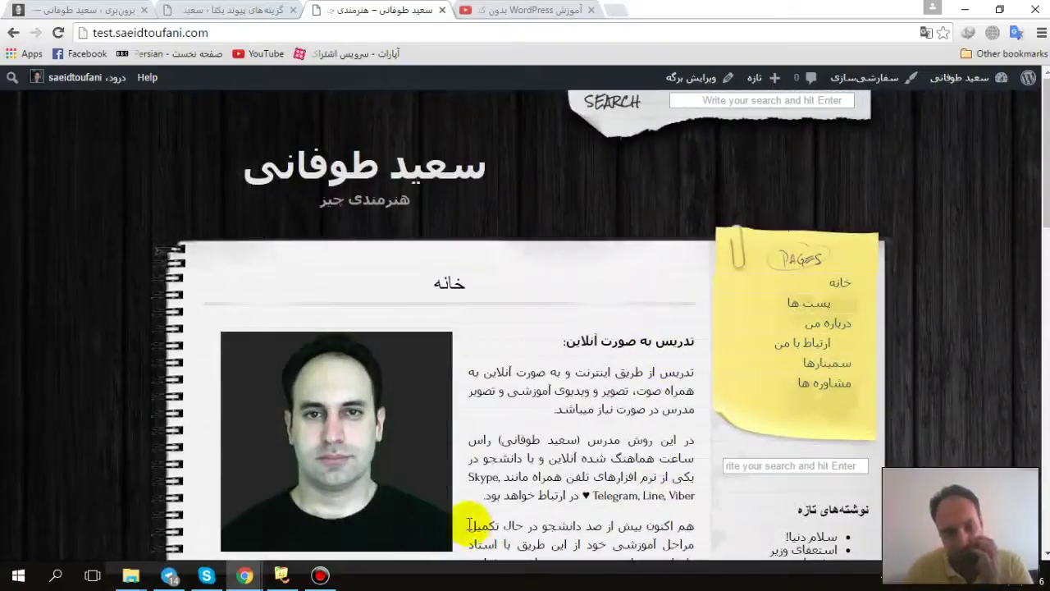
left_click(320, 575)
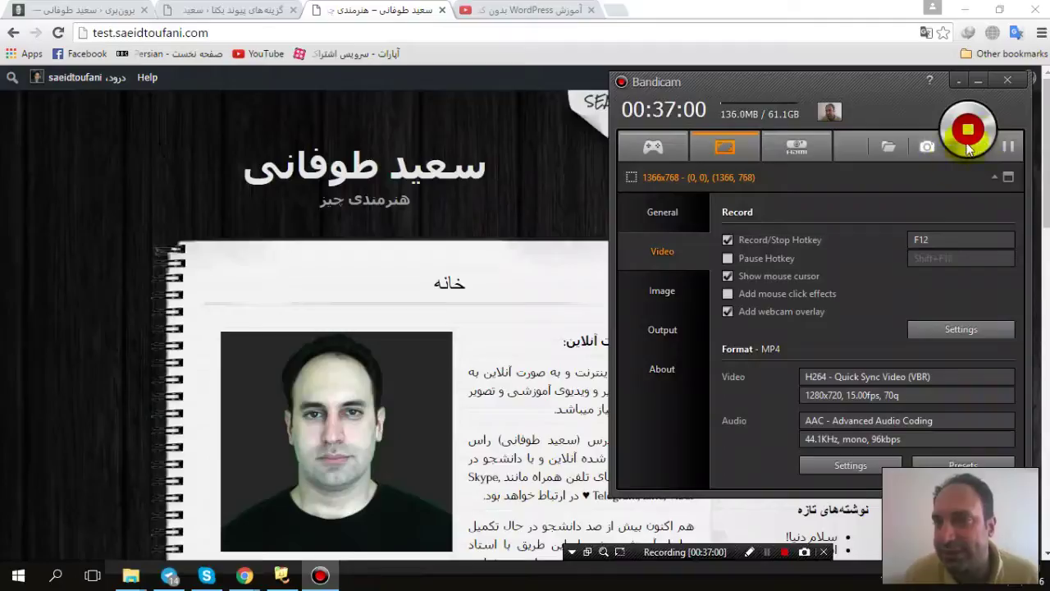
key("alt+Tab")
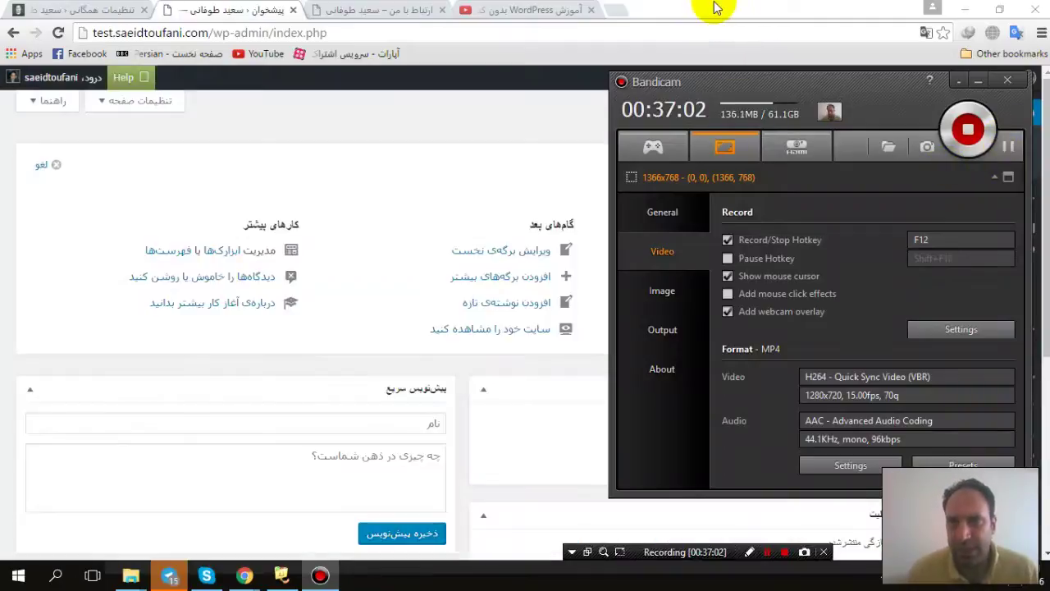
left_click(713, 8)
- Untick 'Show Toolbar when viewing site' in your user profile and update the profile
left_click(999, 432)
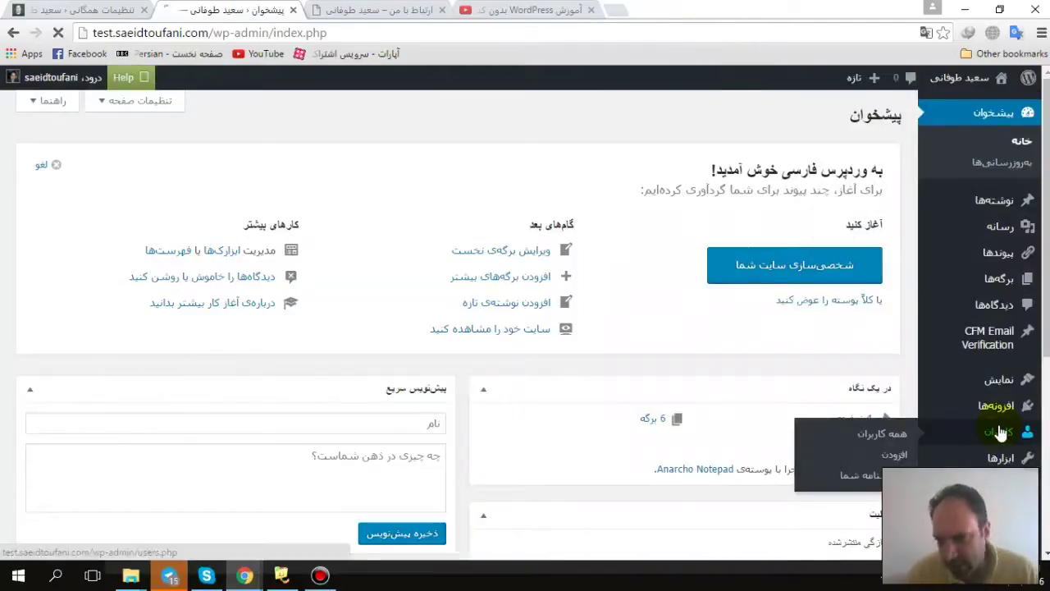
scroll(951, 320, "down", 1)
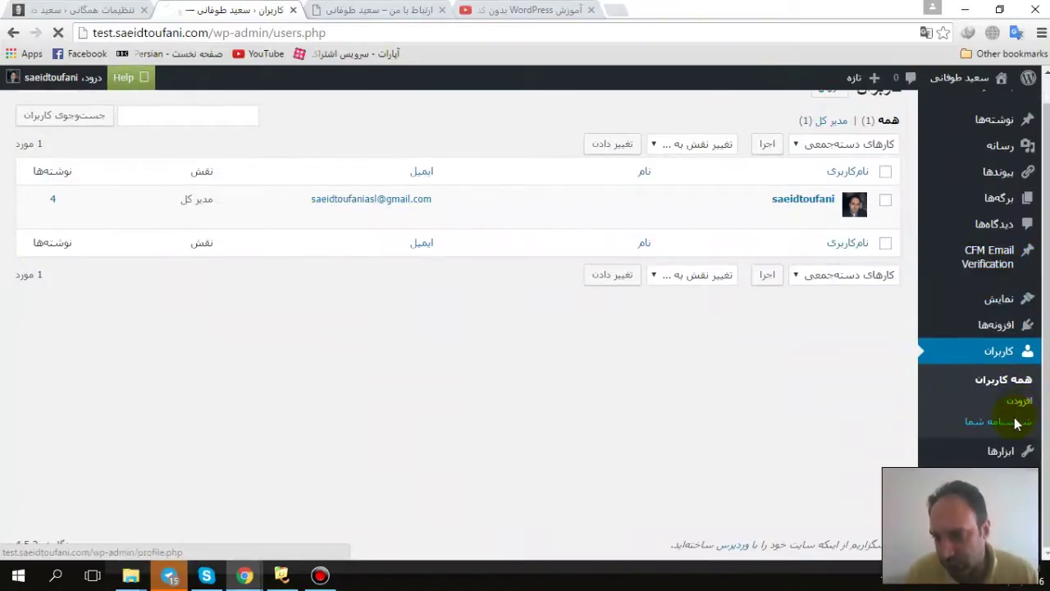
scroll(863, 289, "down", 3)
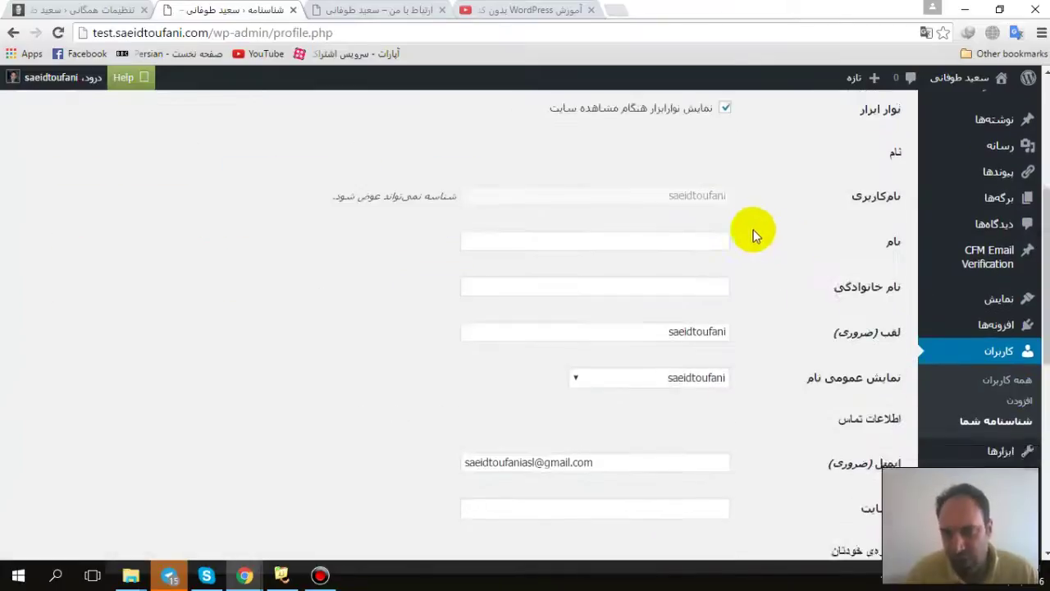
scroll(745, 226, "up", 1)
left_click(725, 261)
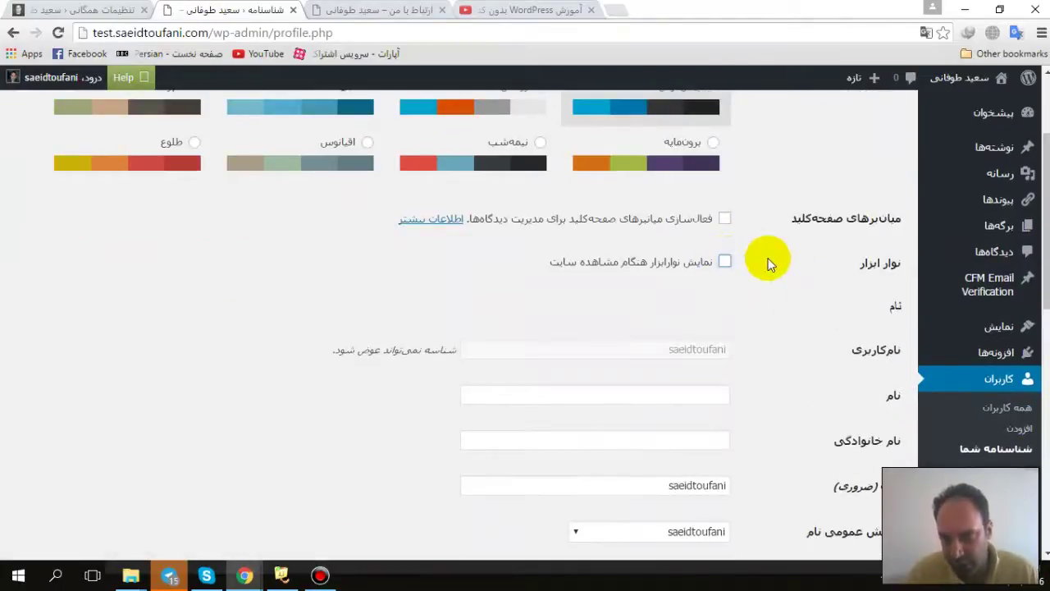
scroll(767, 265, "down", 8)
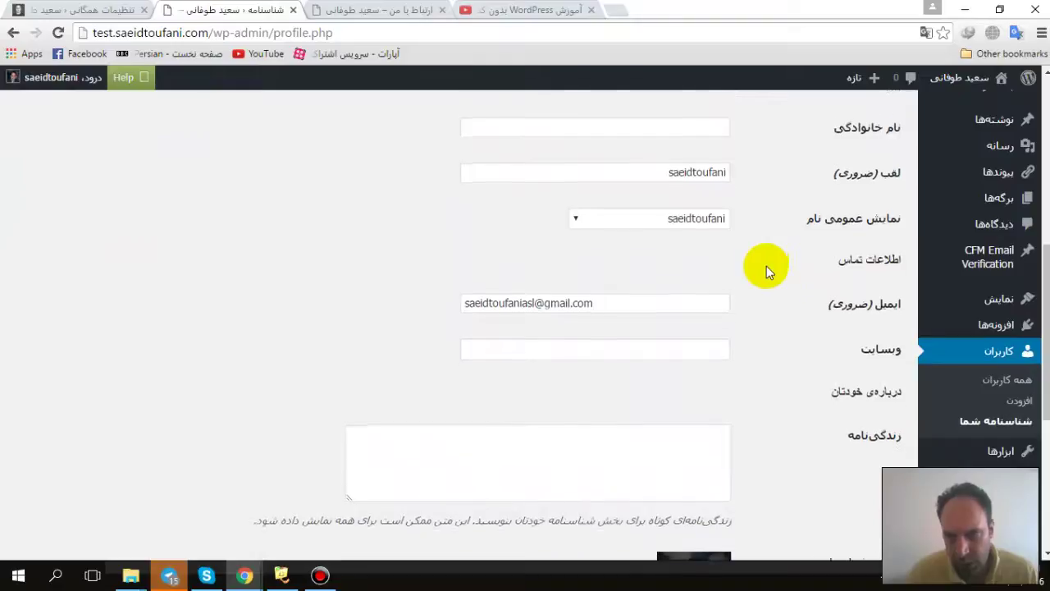
left_click(820, 533)
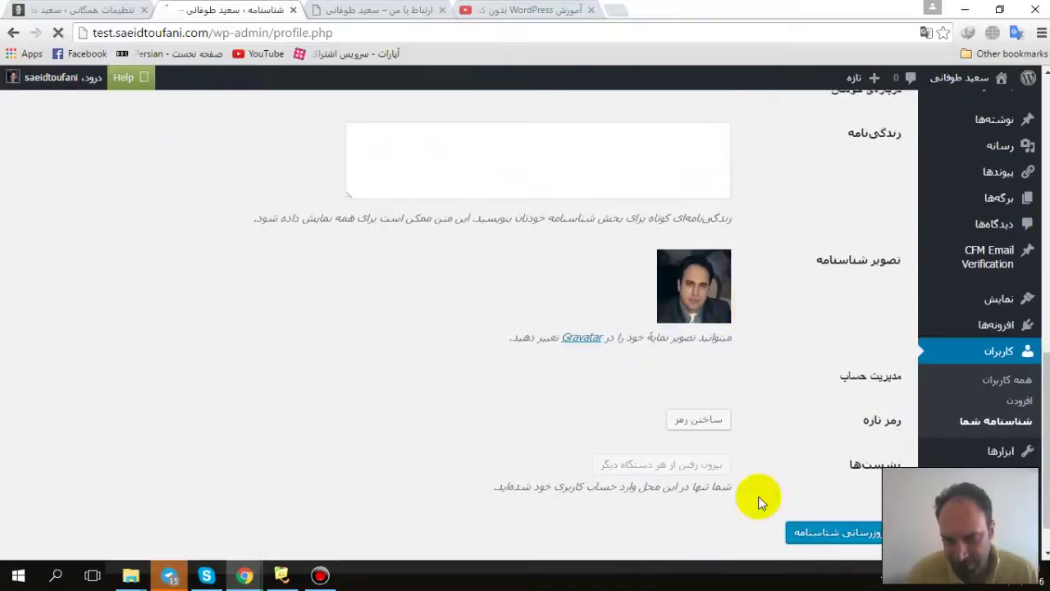
left_click(378, 10)
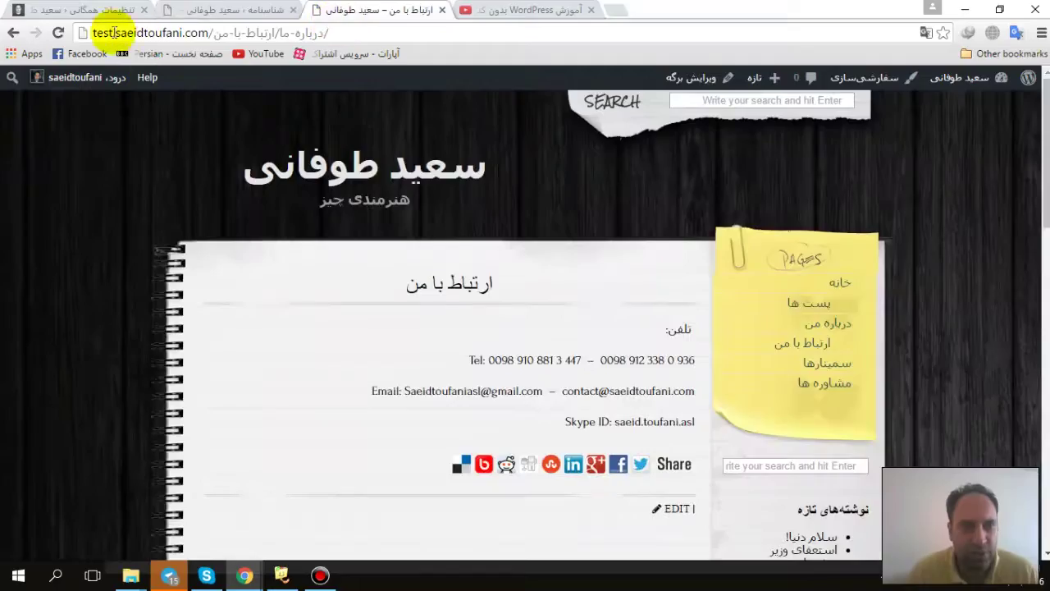
- Reload the contact page without the toolbar, then browse the site's home page
left_click(34, 32)
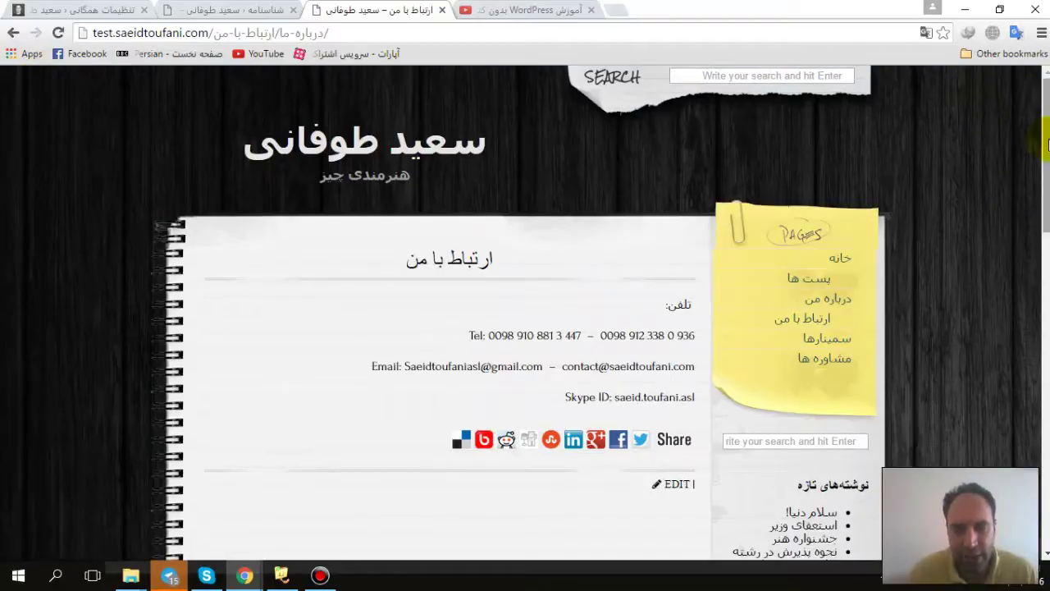
left_click(838, 259)
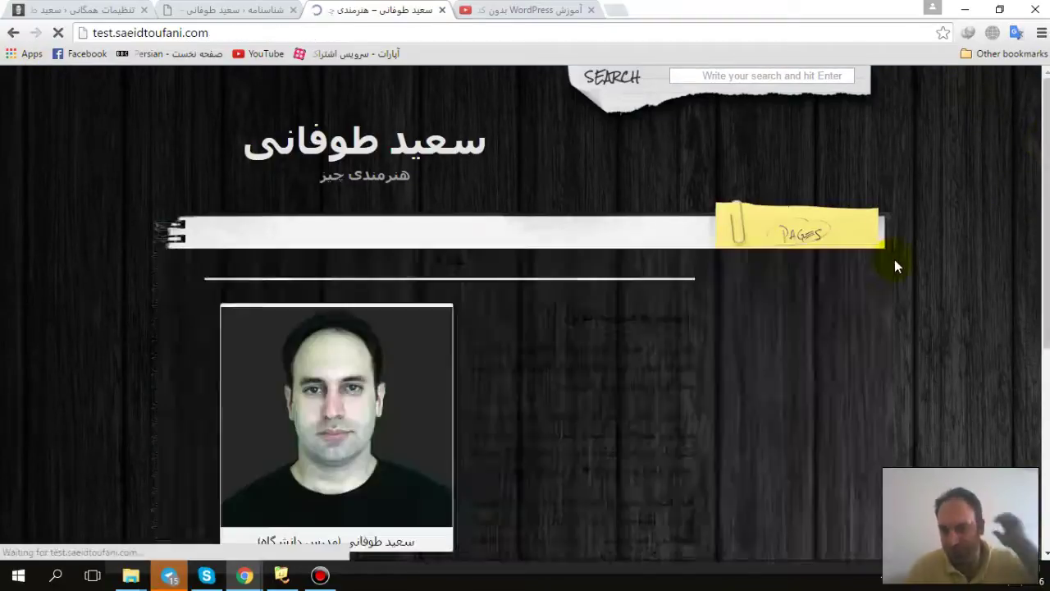
scroll(921, 269, "down", 3)
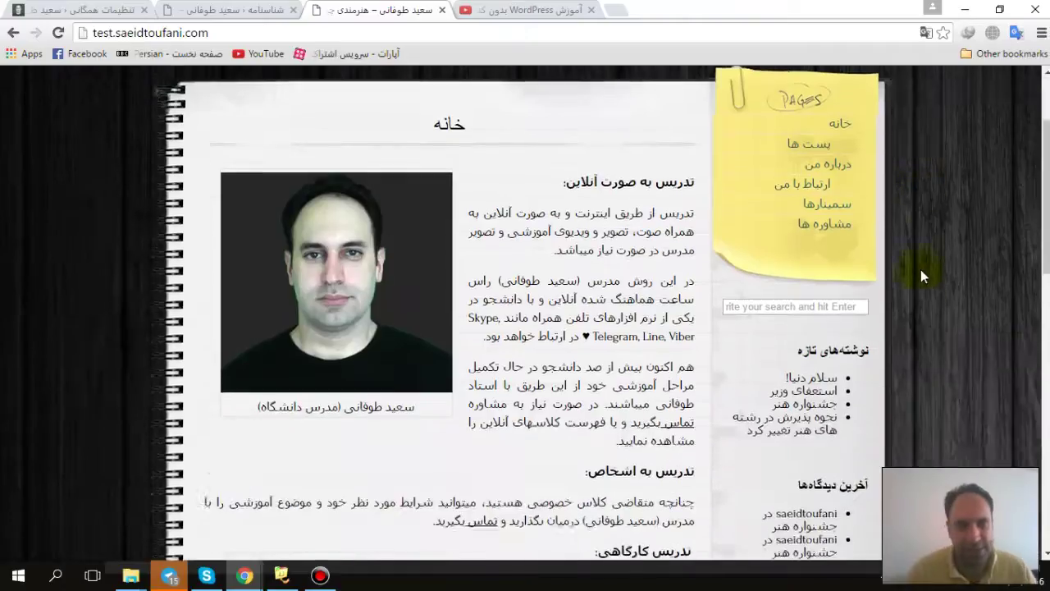
scroll(915, 266, "down", 3)
scroll(910, 277, "down", 5)
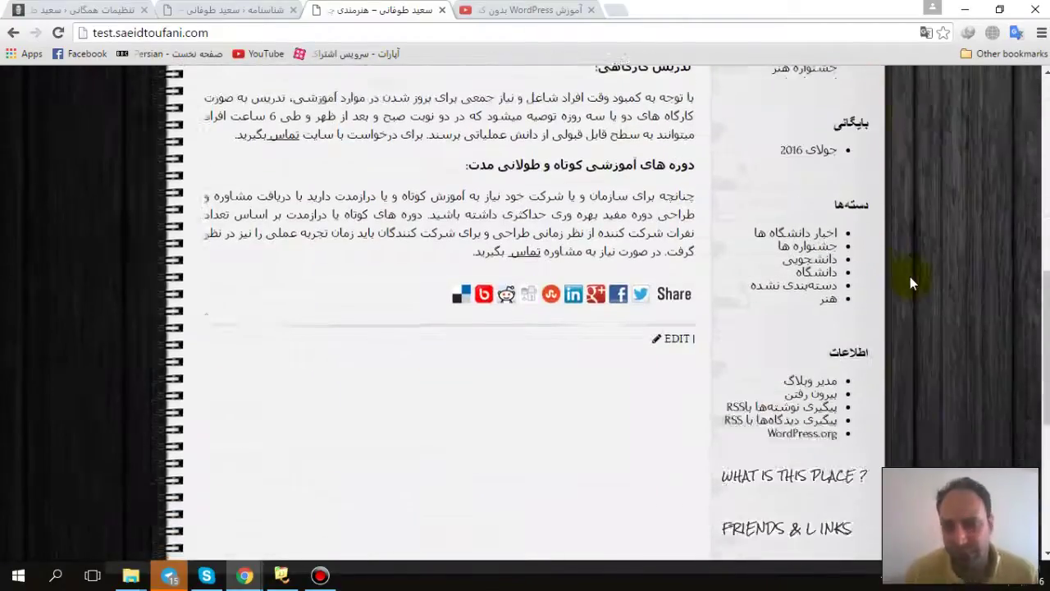
scroll(911, 276, "down", 4)
scroll(903, 285, "up", 10)
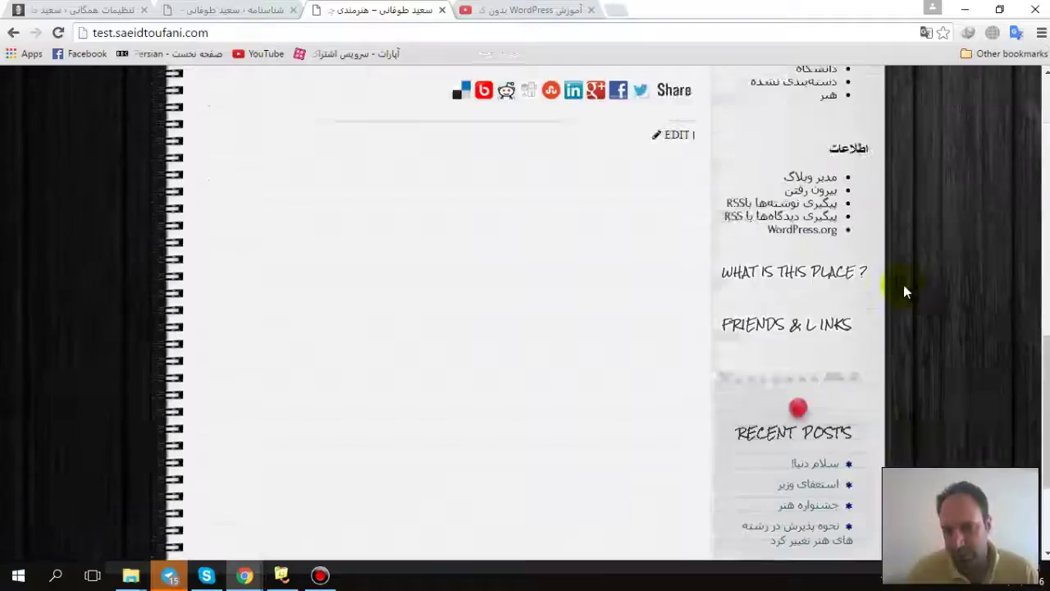
scroll(899, 302, "up", 1)
- Browse the پست ها posts page
left_click(808, 279)
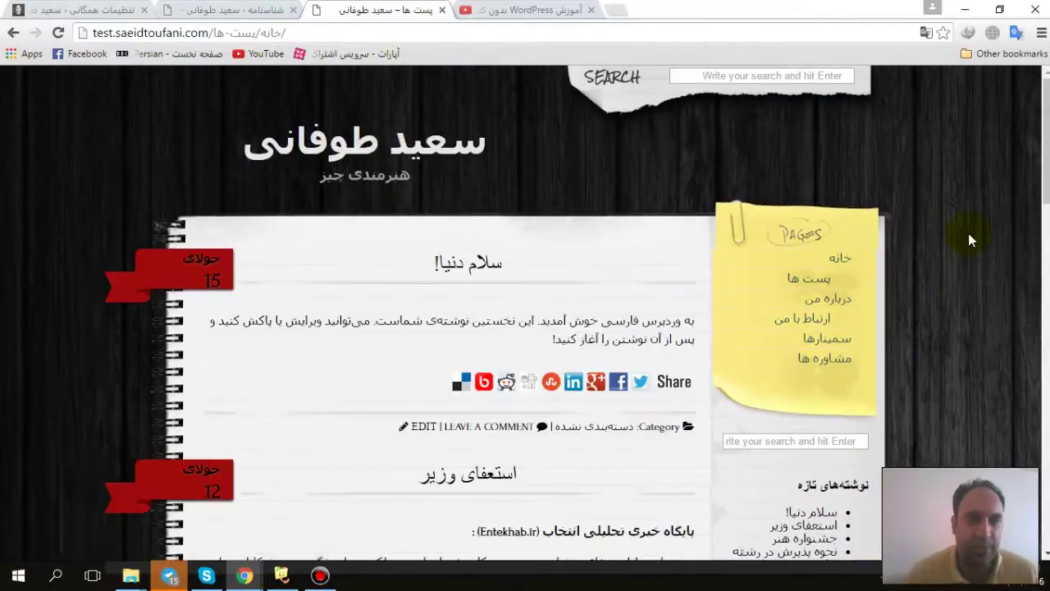
scroll(961, 246, "down", 4)
scroll(962, 249, "down", 1)
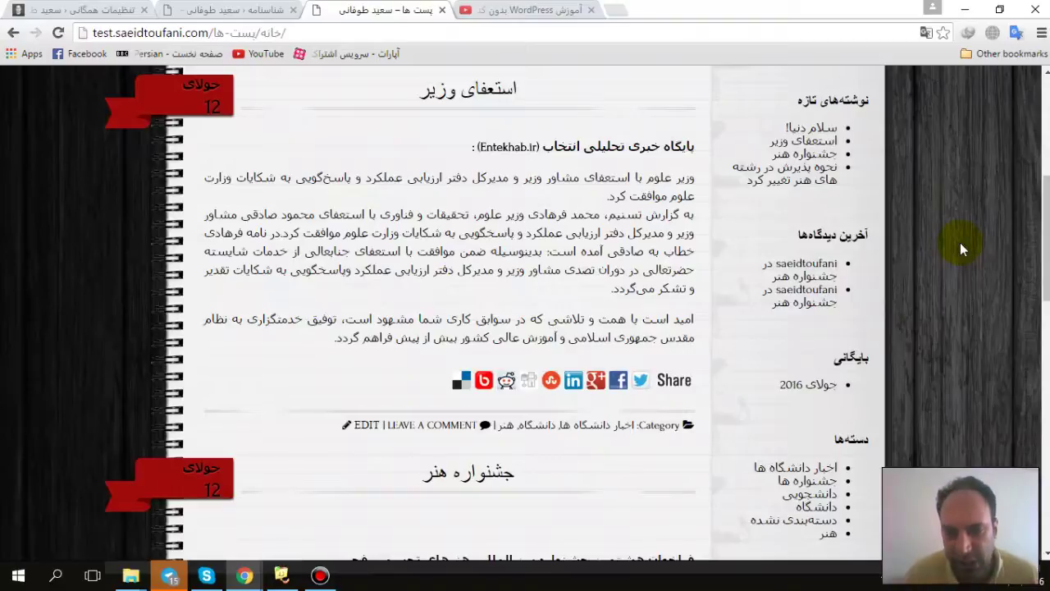
scroll(959, 246, "down", 10)
scroll(946, 254, "up", 15)
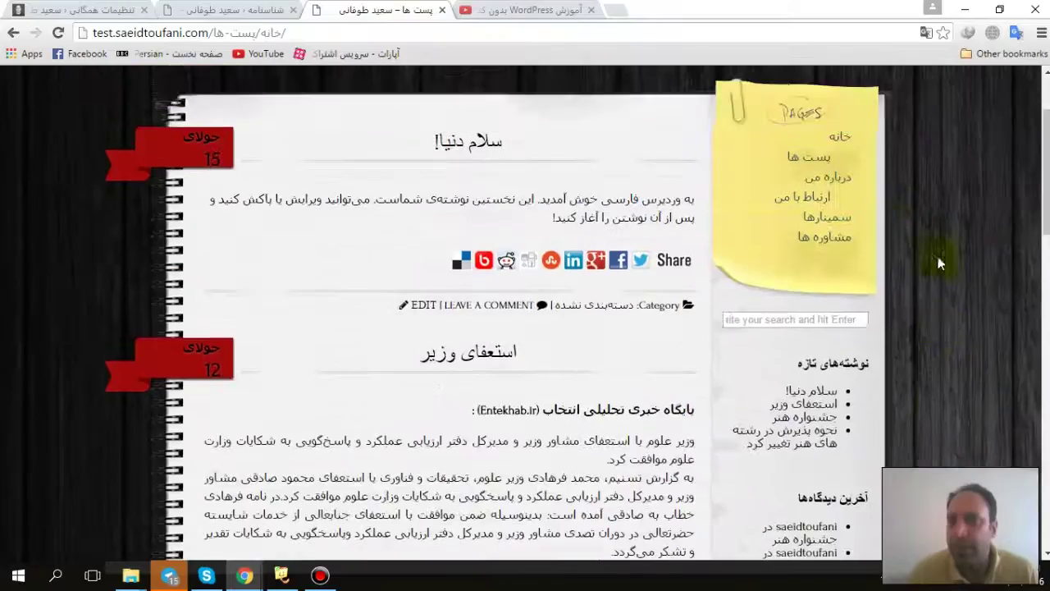
- Visit the ارتباط با من contact page, then the سمینارها seminars page
left_click(809, 197)
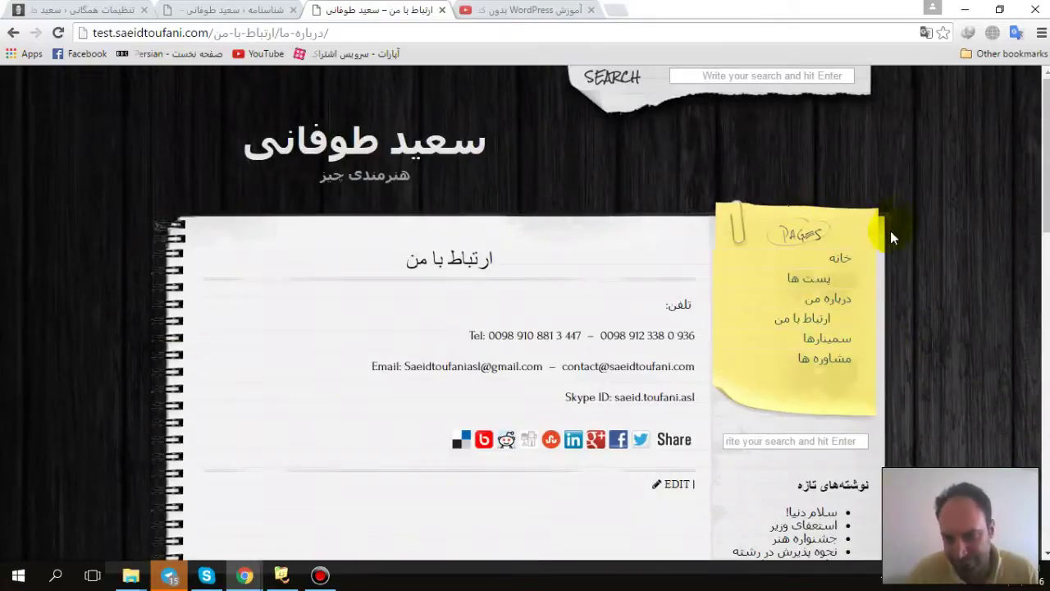
scroll(890, 231, "down", 3)
scroll(890, 231, "up", 2)
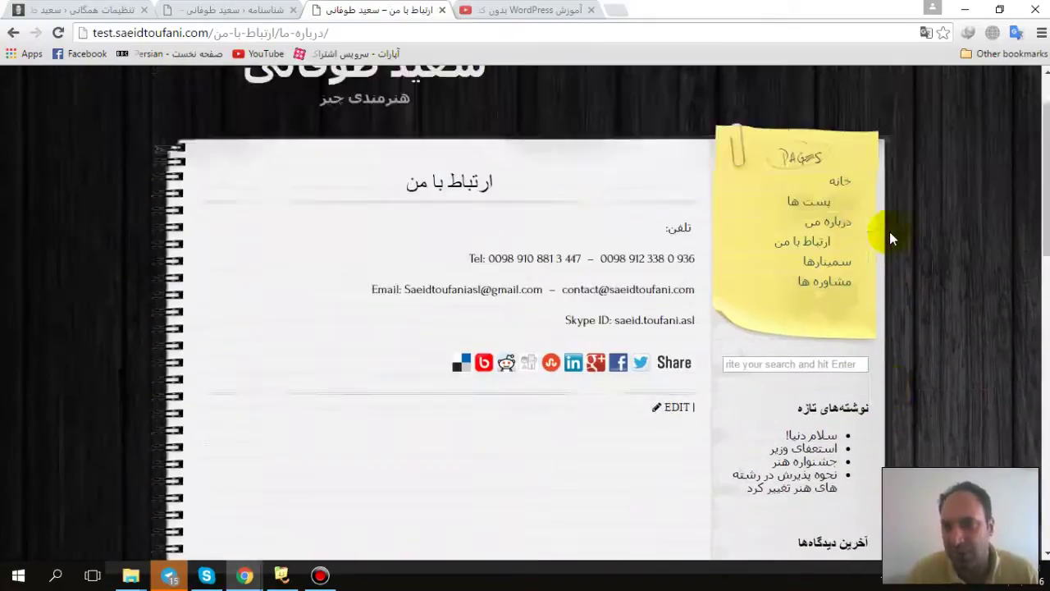
left_click(826, 263)
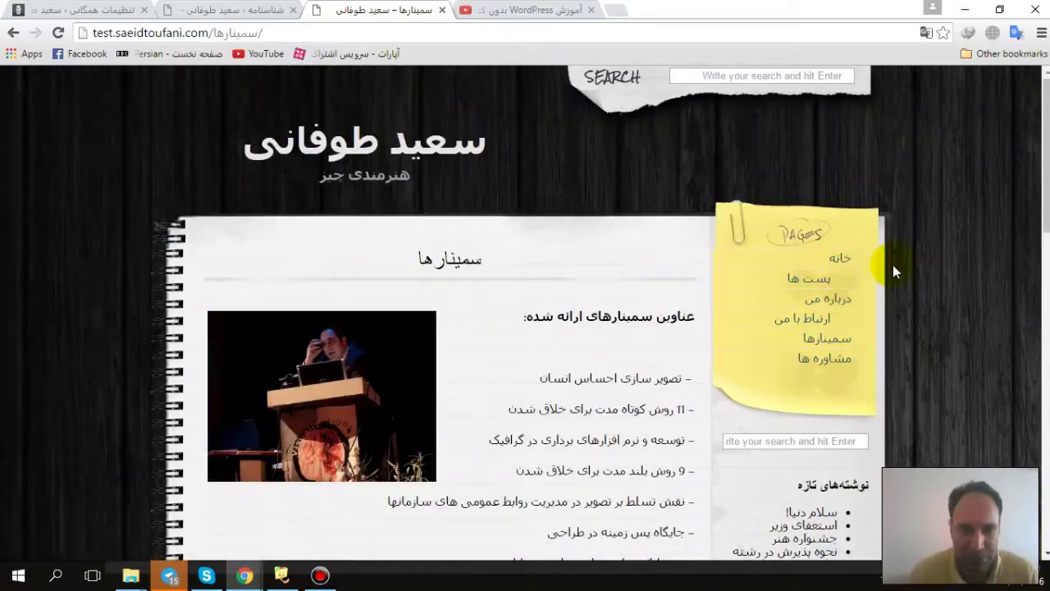
scroll(893, 265, "down", 3)
scroll(893, 265, "up", 3)
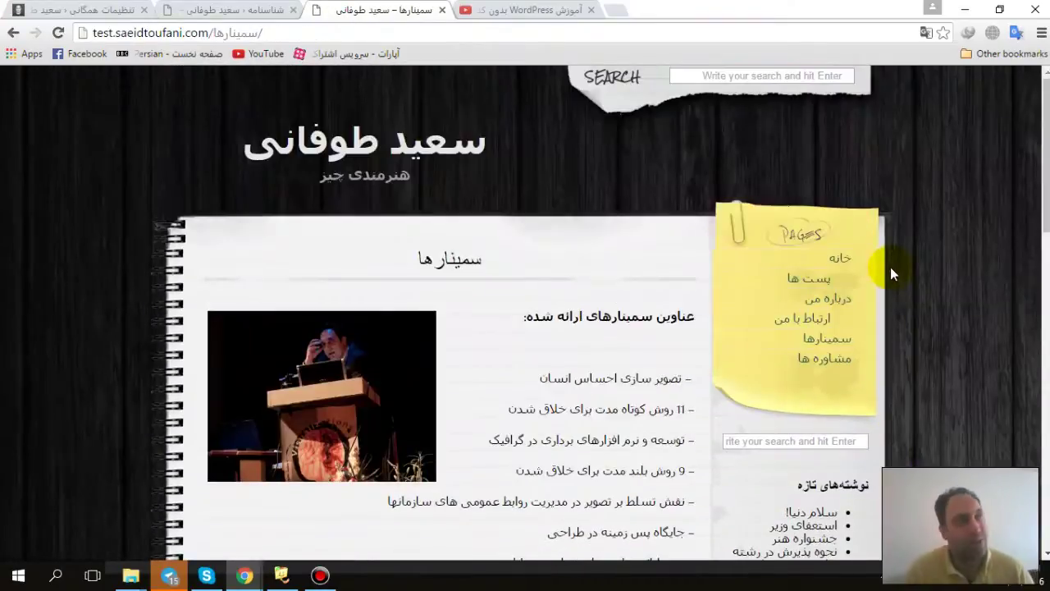
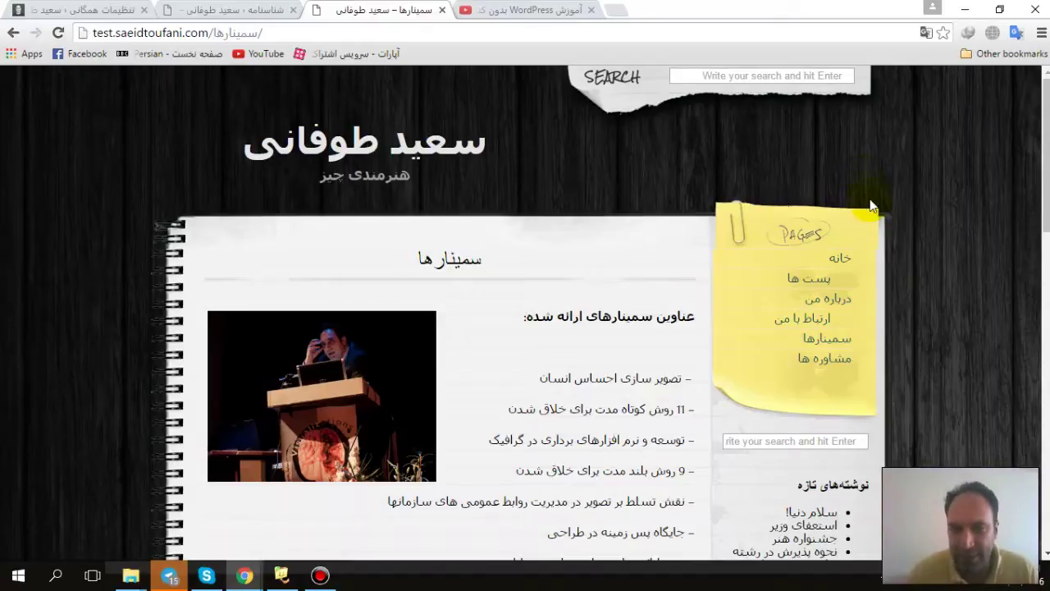
- Look over the admin profile page in the other browser tab
scroll(873, 214, "down", 3)
scroll(873, 213, "up", 3)
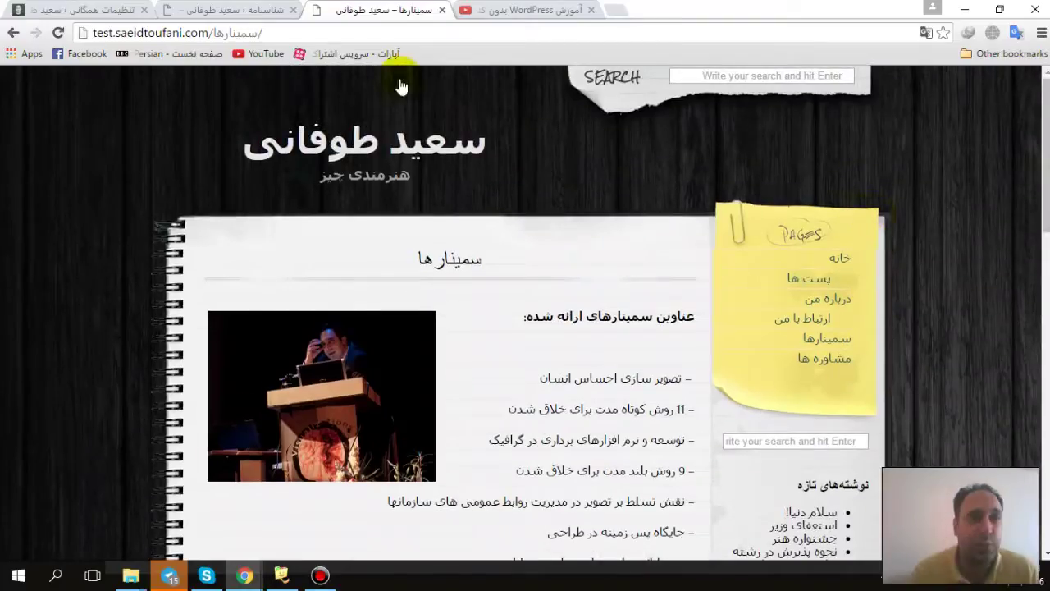
left_click(261, 9)
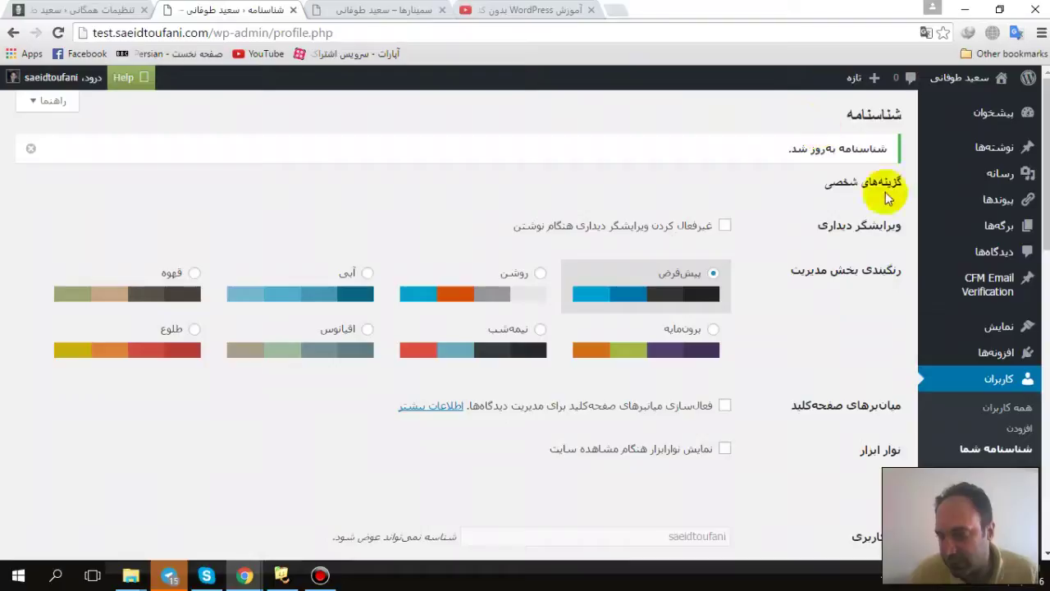
mouse_move(977, 353)
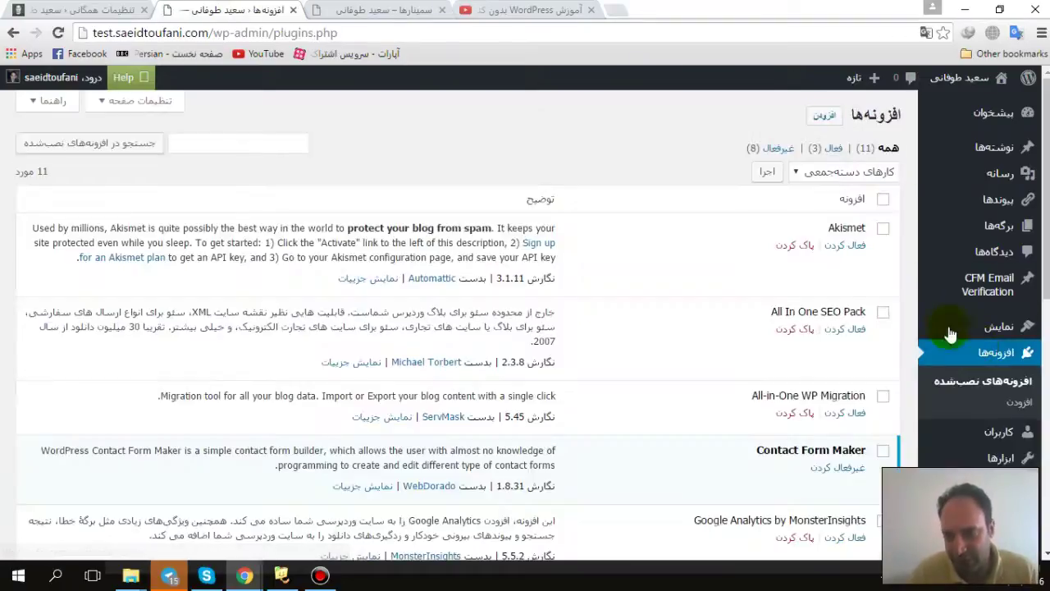
scroll(788, 246, "down", 3)
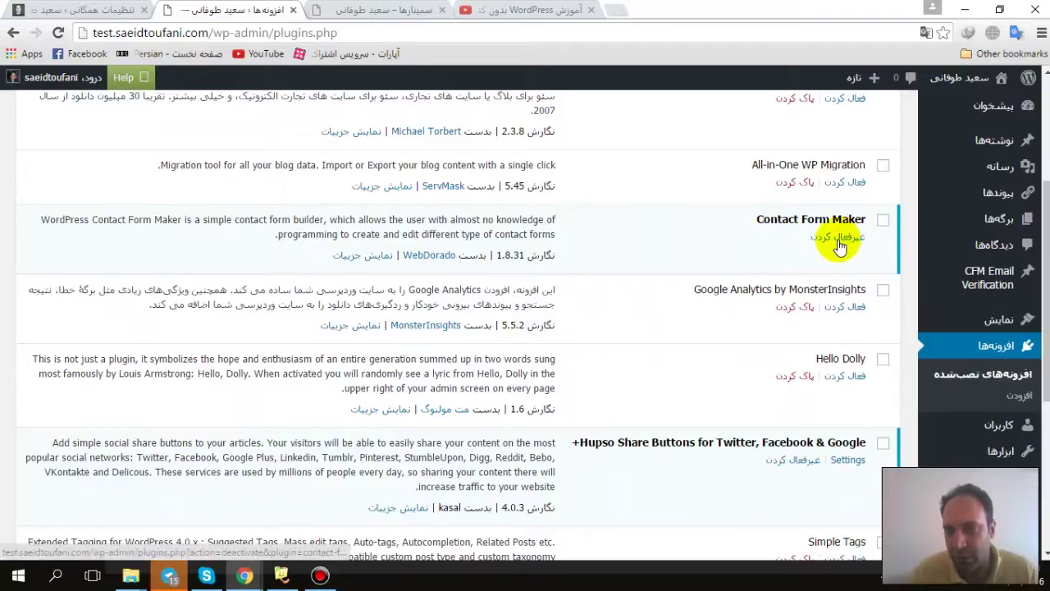
scroll(795, 328, "down", 2)
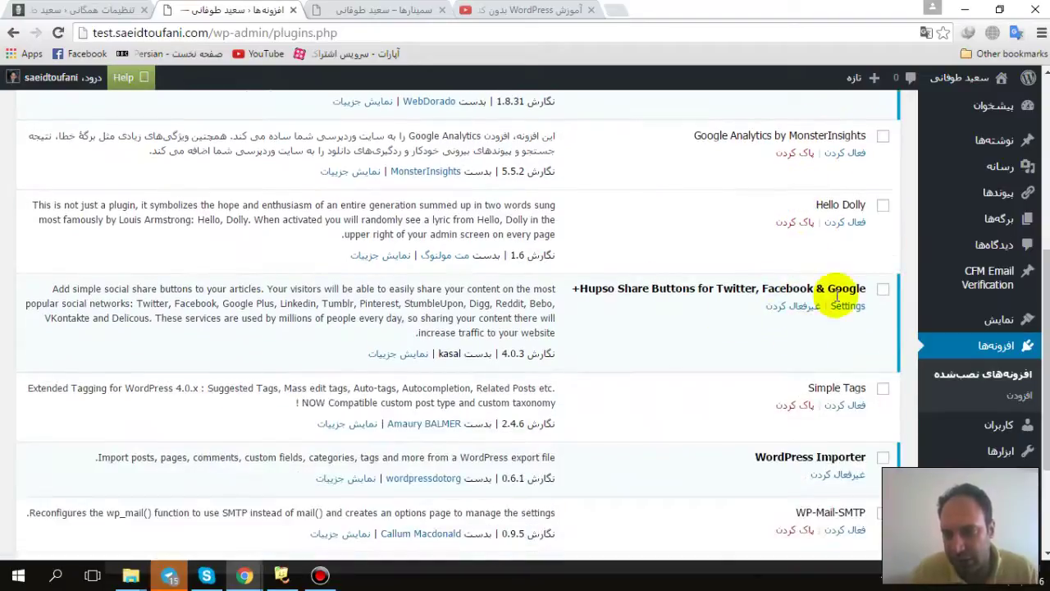
- Return to the live site, open its posts page, scroll through it and reload it
left_click(406, 9)
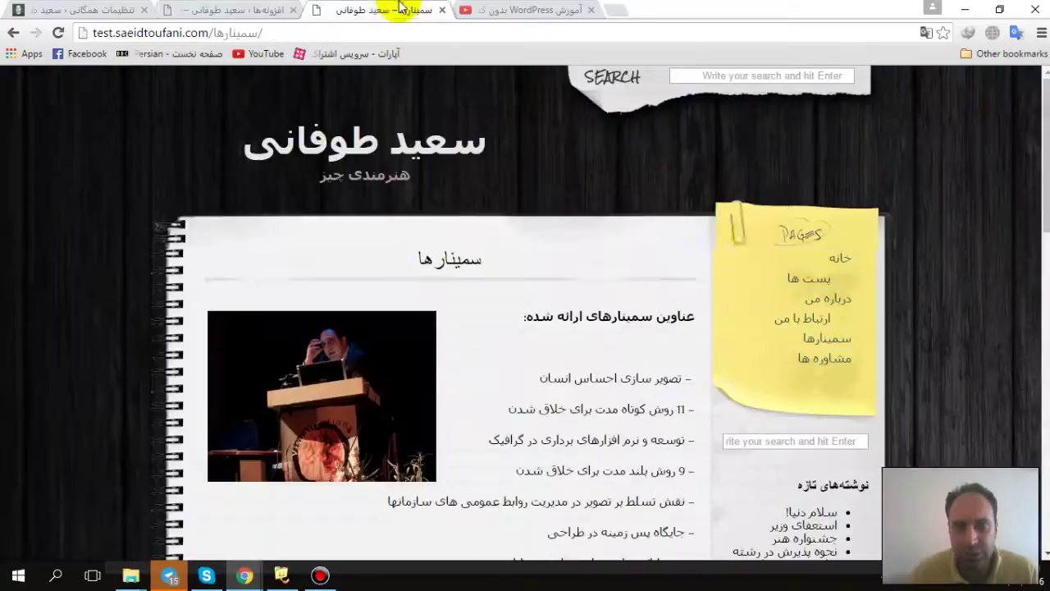
left_click(805, 276)
scroll(556, 253, "down", 2)
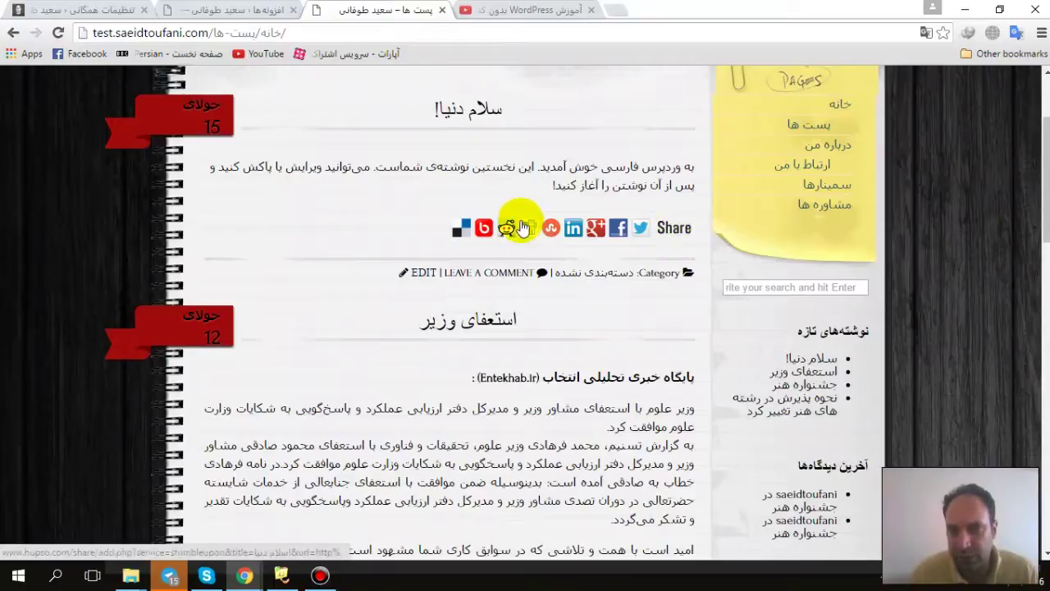
scroll(508, 227, "down", 1)
scroll(574, 262, "down", 7)
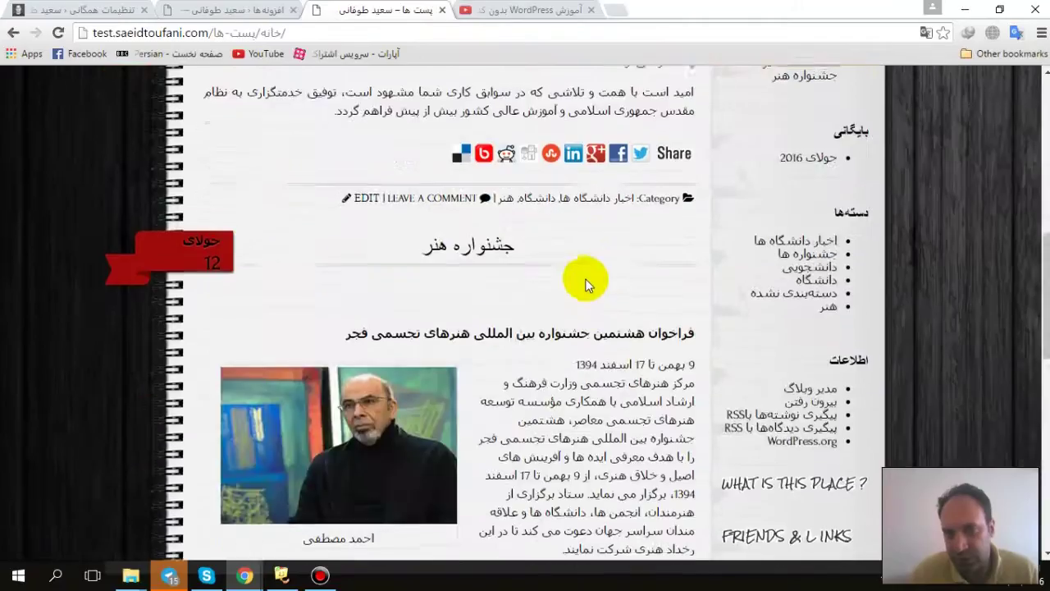
scroll(560, 253, "up", 5)
scroll(560, 253, "up", 3)
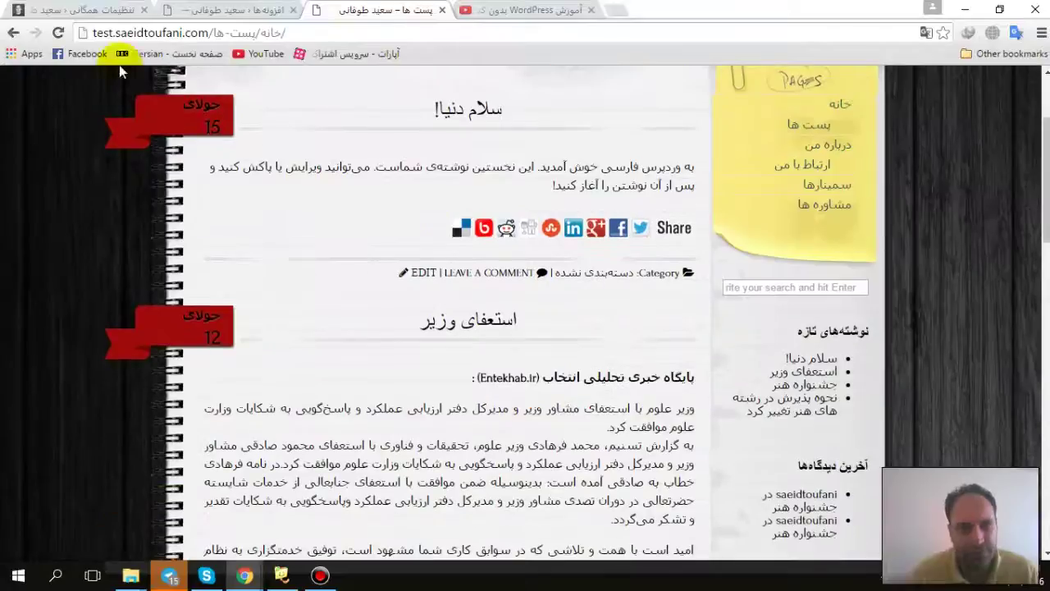
left_click(57, 32)
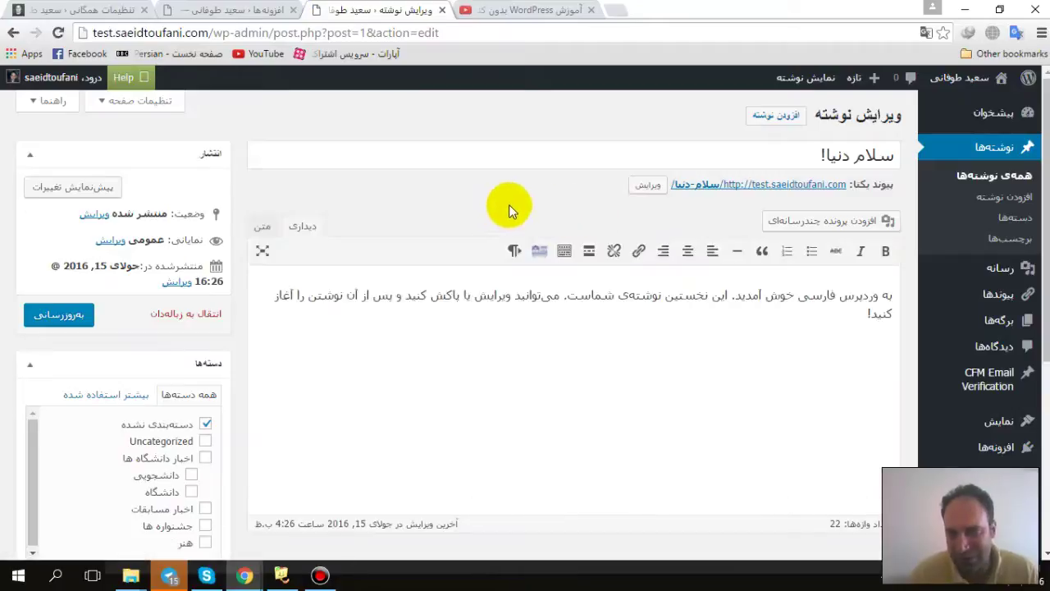
- Tick the سلام دنیا! post and apply the Move to Trash bulk action
scroll(509, 199, "down", 2)
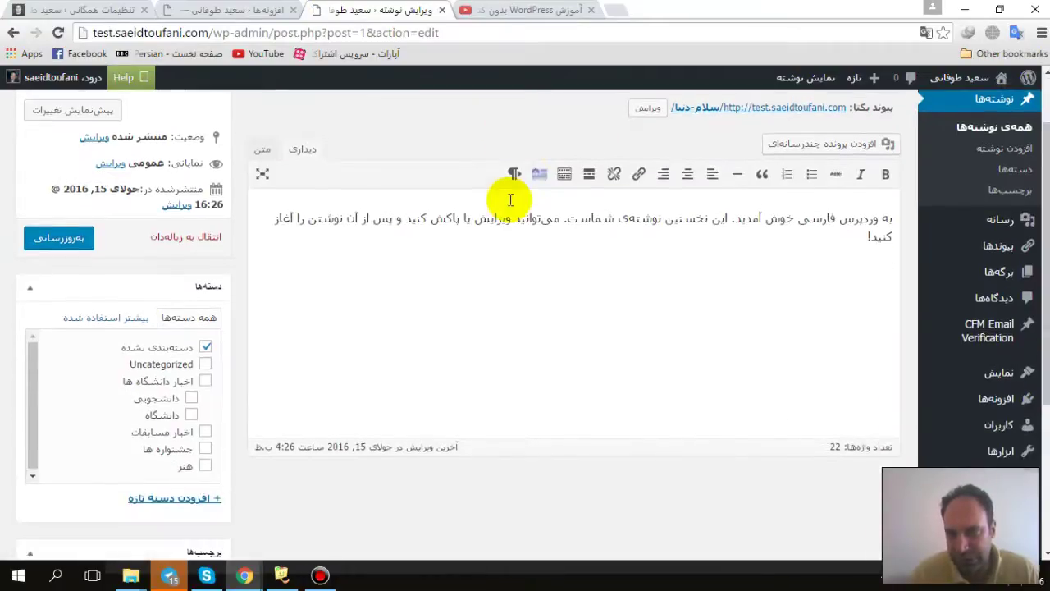
scroll(508, 200, "up", 2)
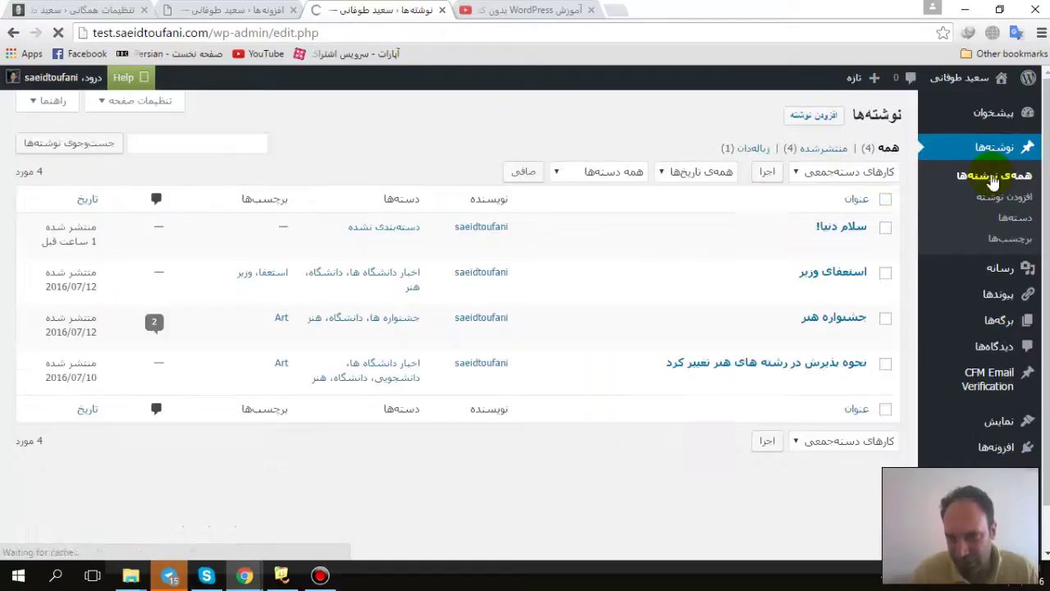
left_click(885, 227)
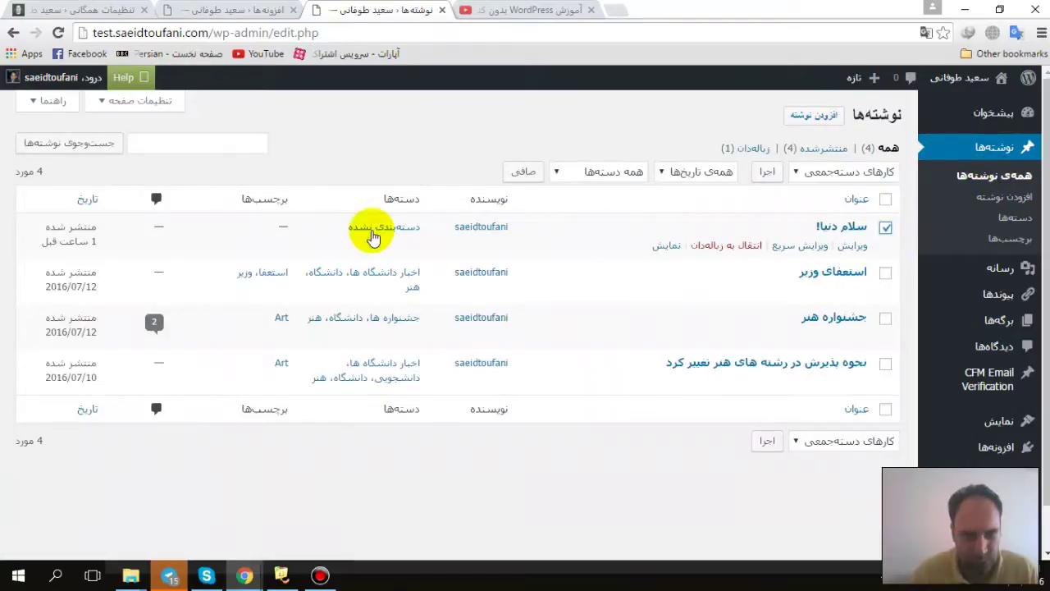
left_click(822, 168)
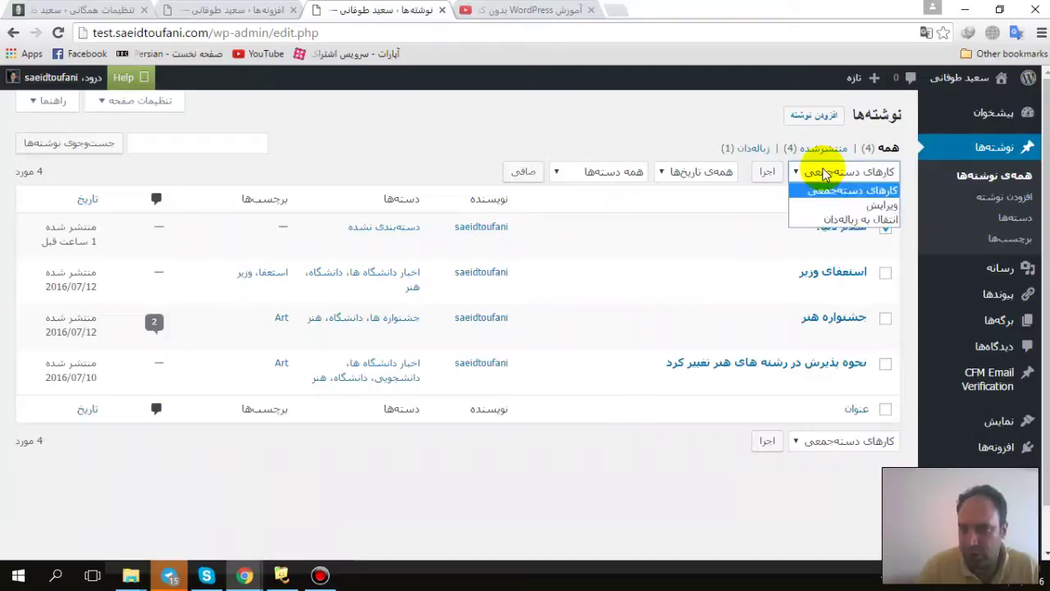
left_click(834, 222)
left_click(771, 172)
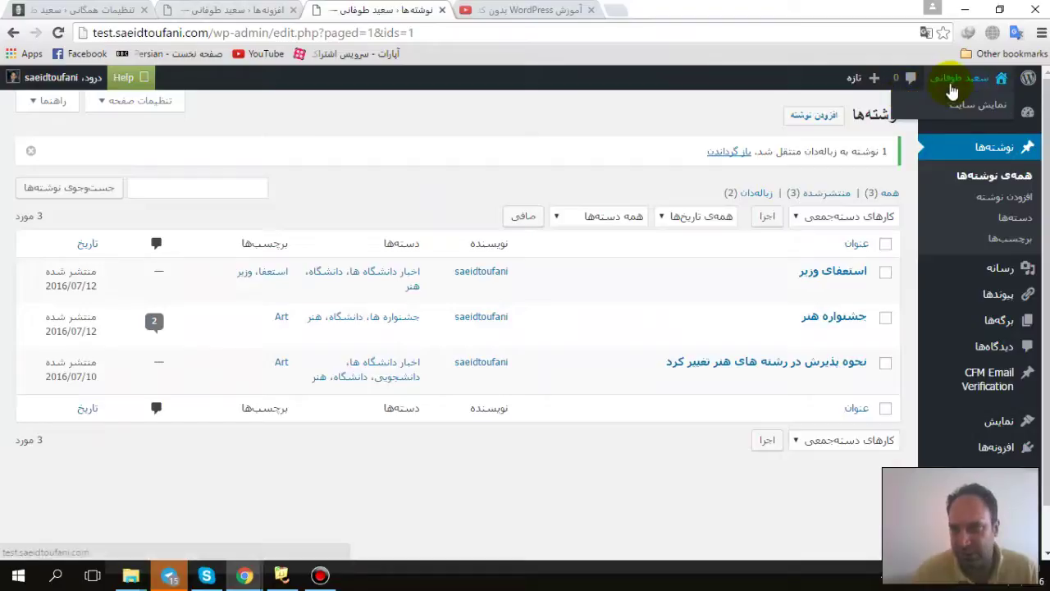
- Check the live posts page without the trashed post, then go back to the Plugins admin page
left_click(954, 107)
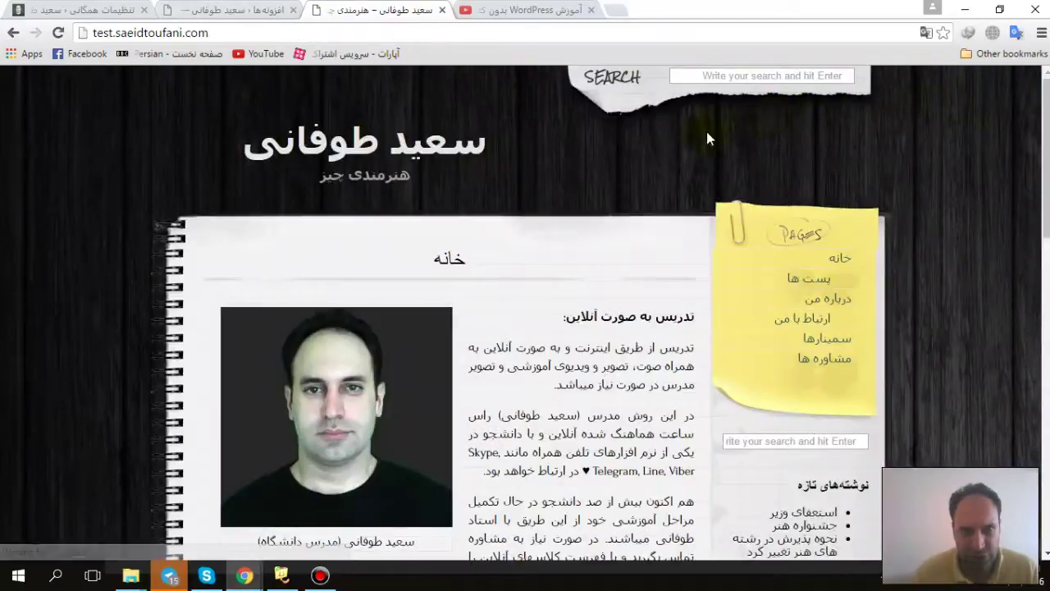
left_click(807, 276)
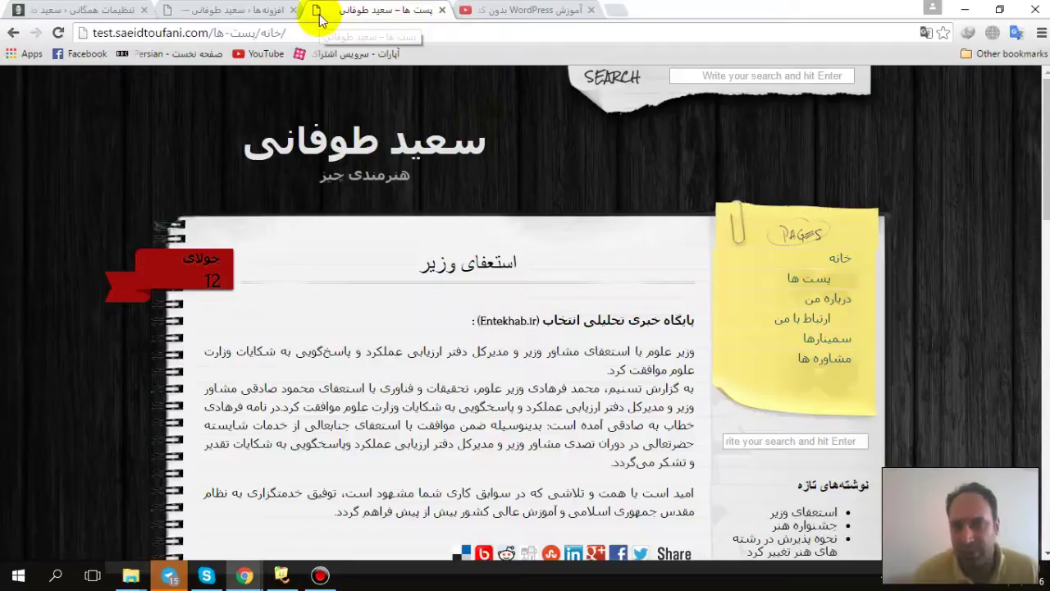
left_click(250, 12)
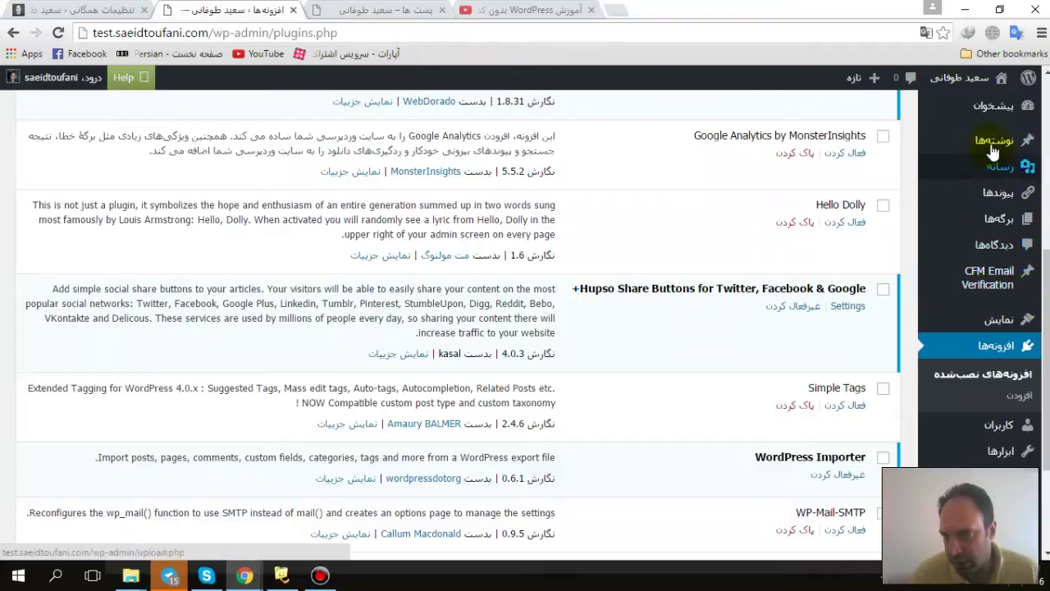
mouse_move(1008, 323)
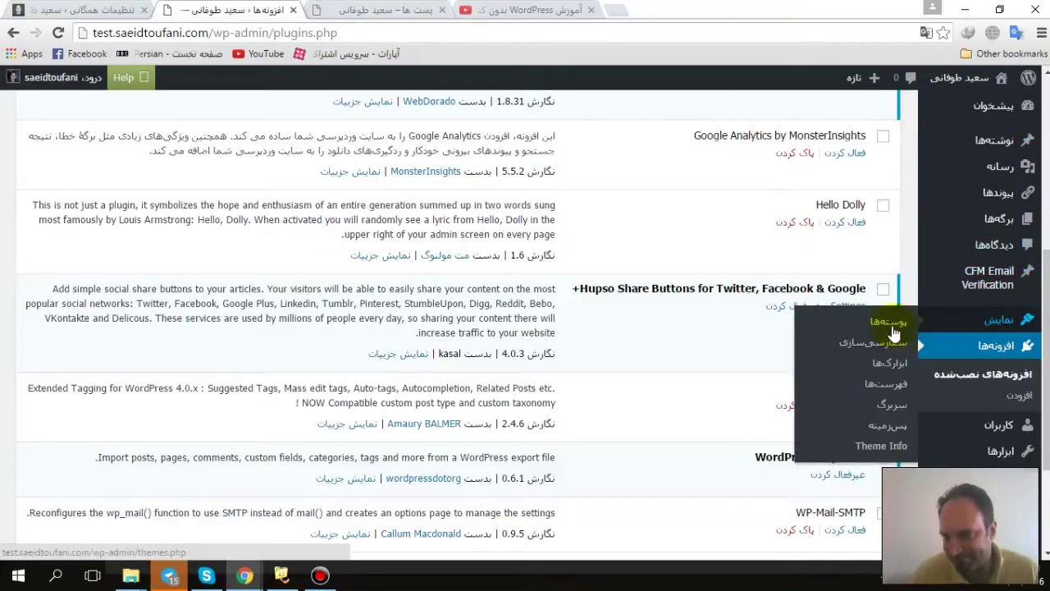
- Open the Customizer and go to its Header Image section
left_click(885, 337)
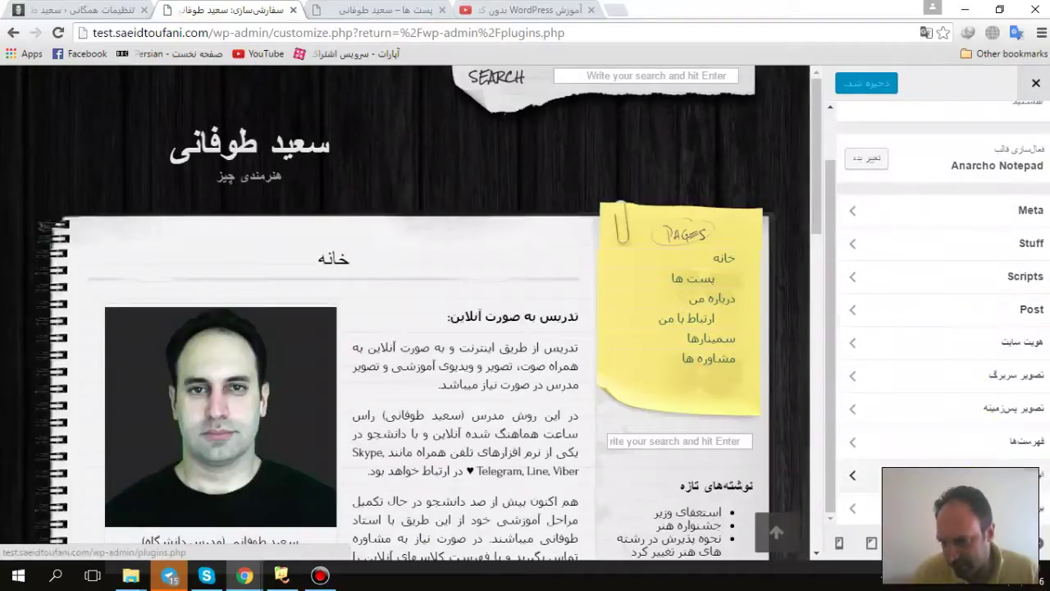
left_click(968, 508)
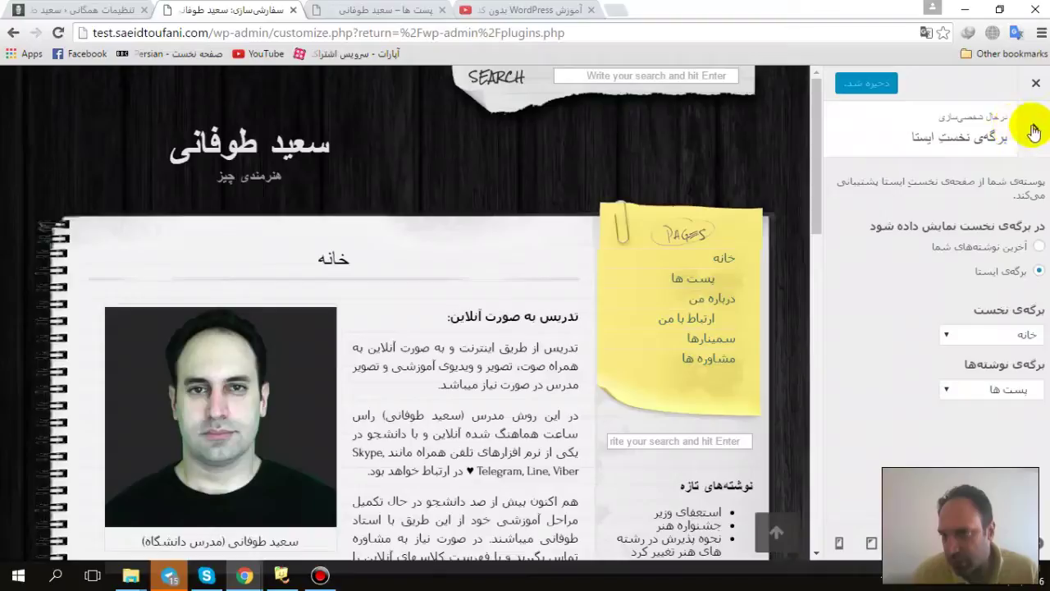
left_click(1032, 128)
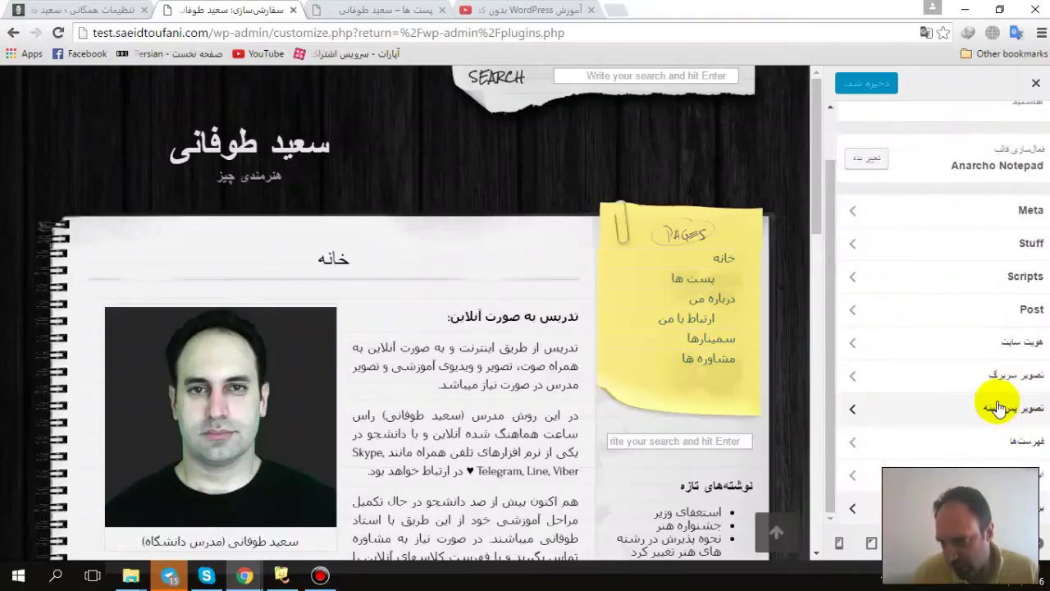
left_click(992, 375)
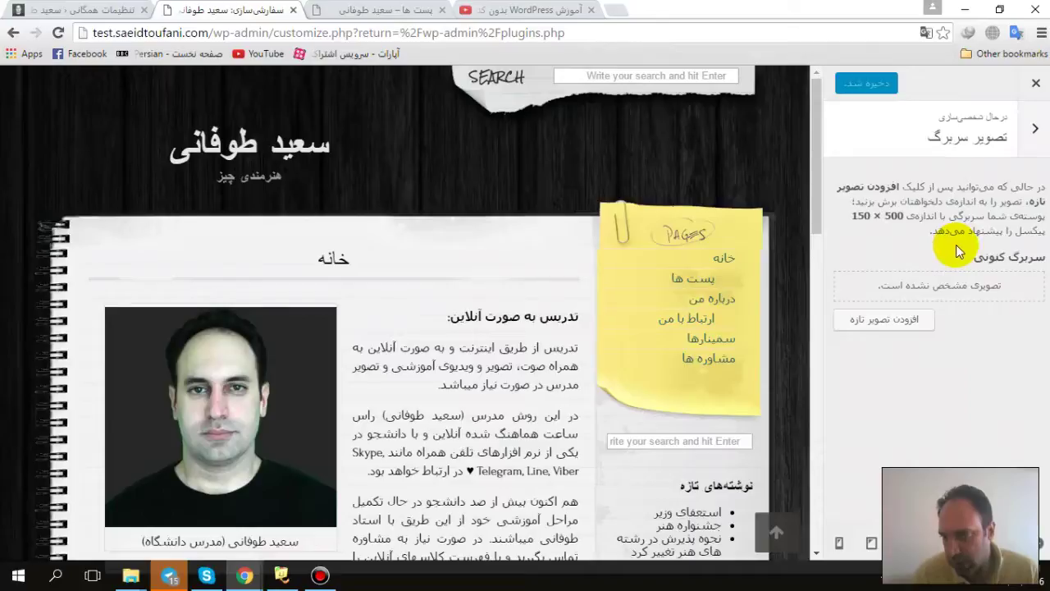
- Start adding a new header image and browse the computer for an image file
left_click(914, 319)
left_click(563, 335)
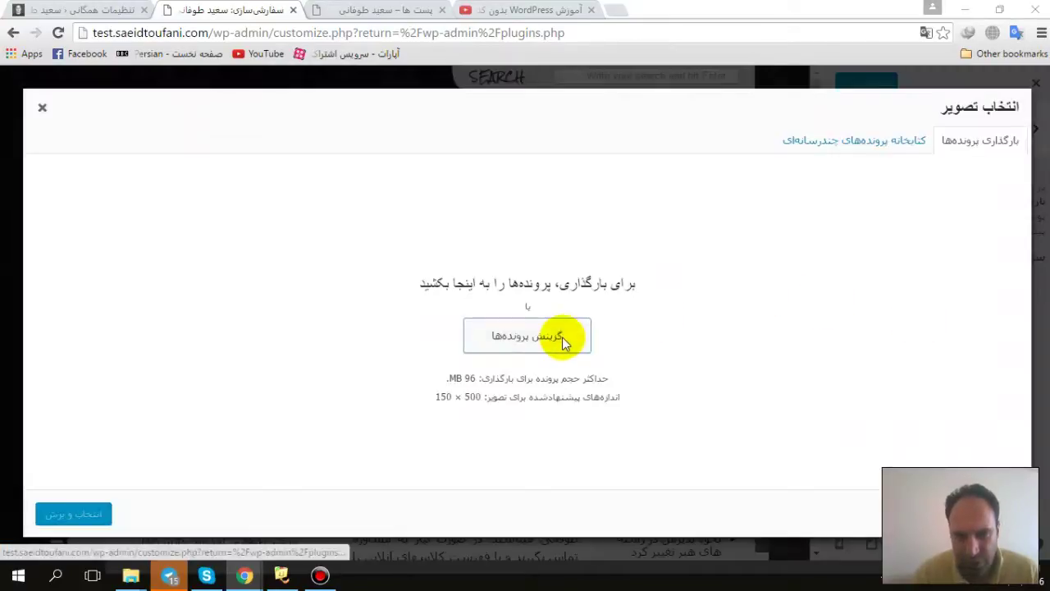
left_click(861, 48)
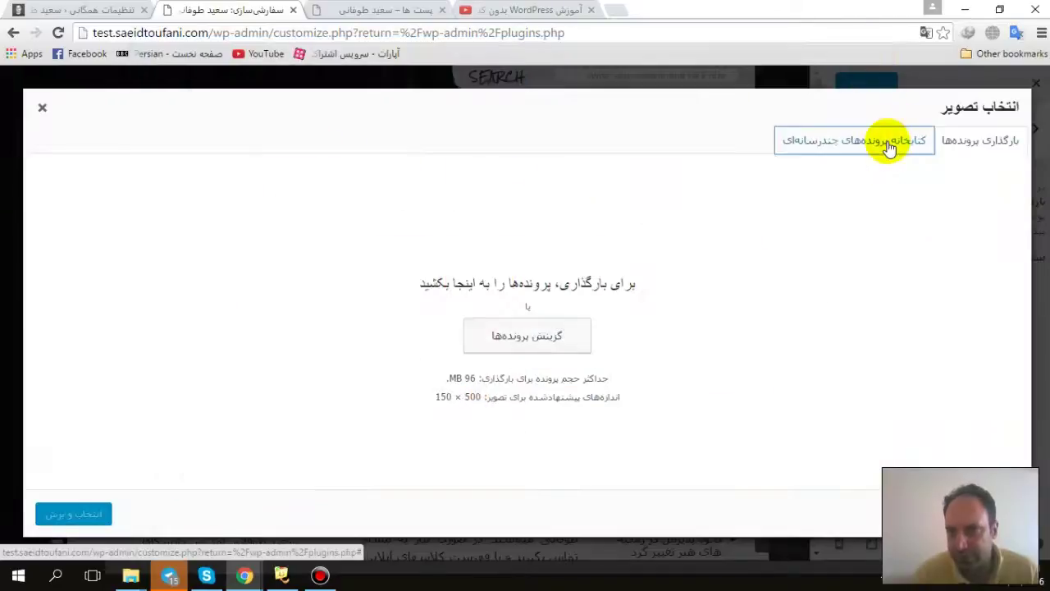
left_click(888, 145)
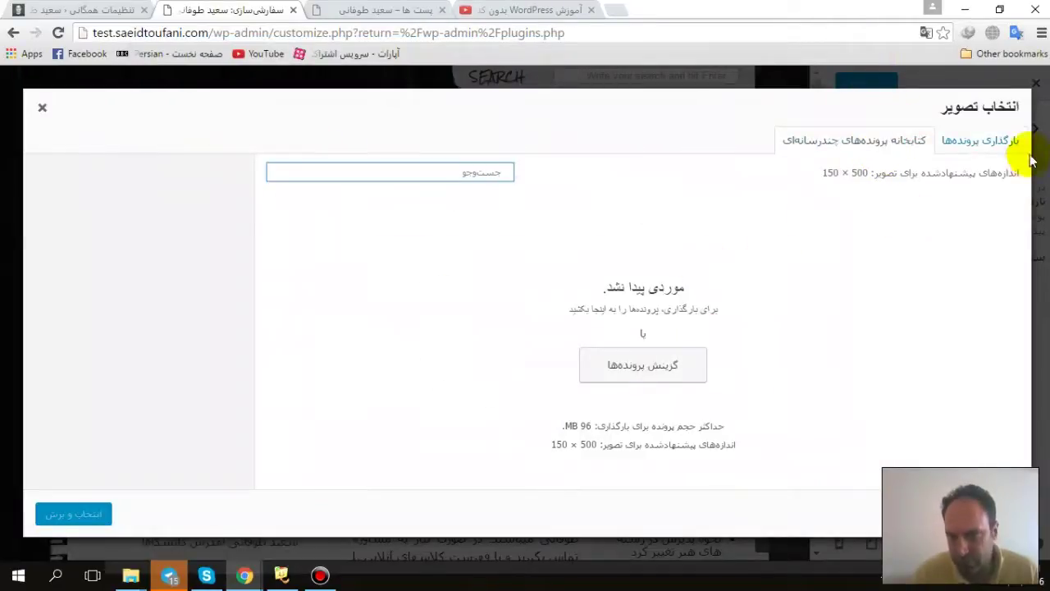
left_click(984, 146)
left_click(860, 140)
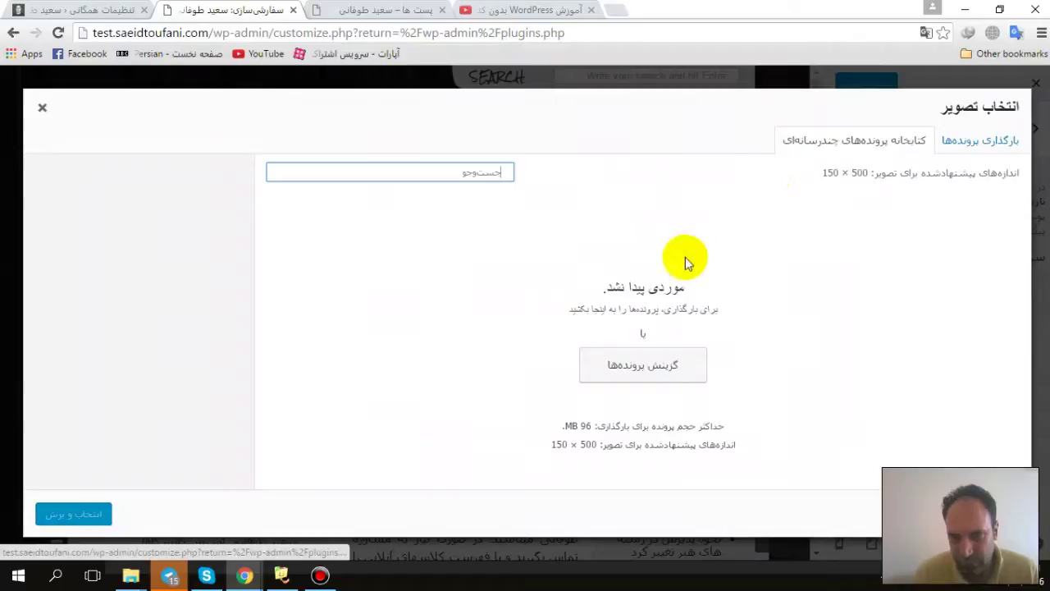
left_click(667, 371)
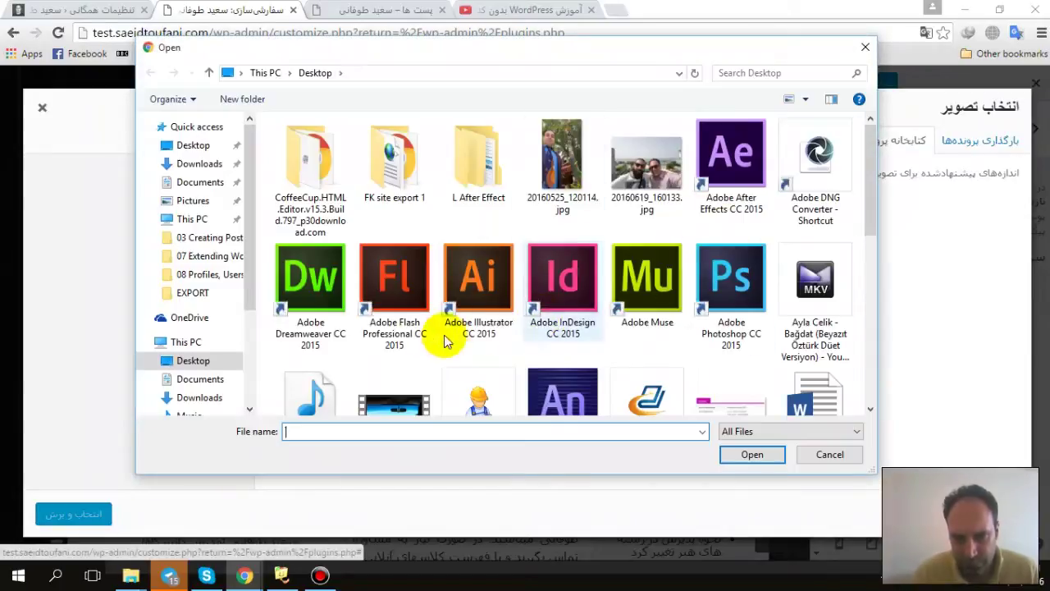
- Upload 500-500.jpg from the portraits subfolder under Processing (E:) > my photos
scroll(451, 335, "down", 5)
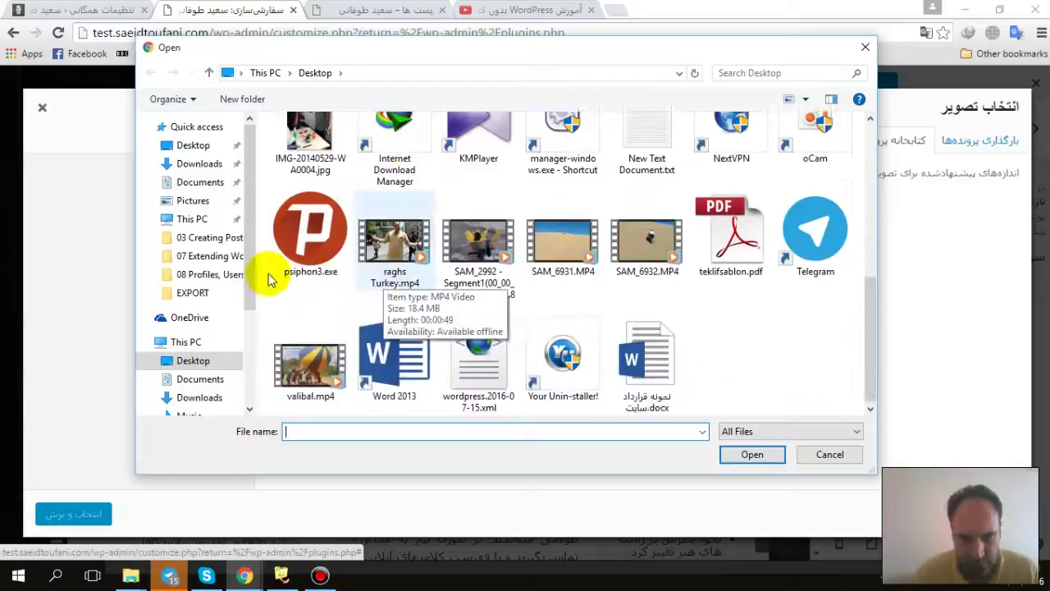
scroll(213, 296, "down", 2)
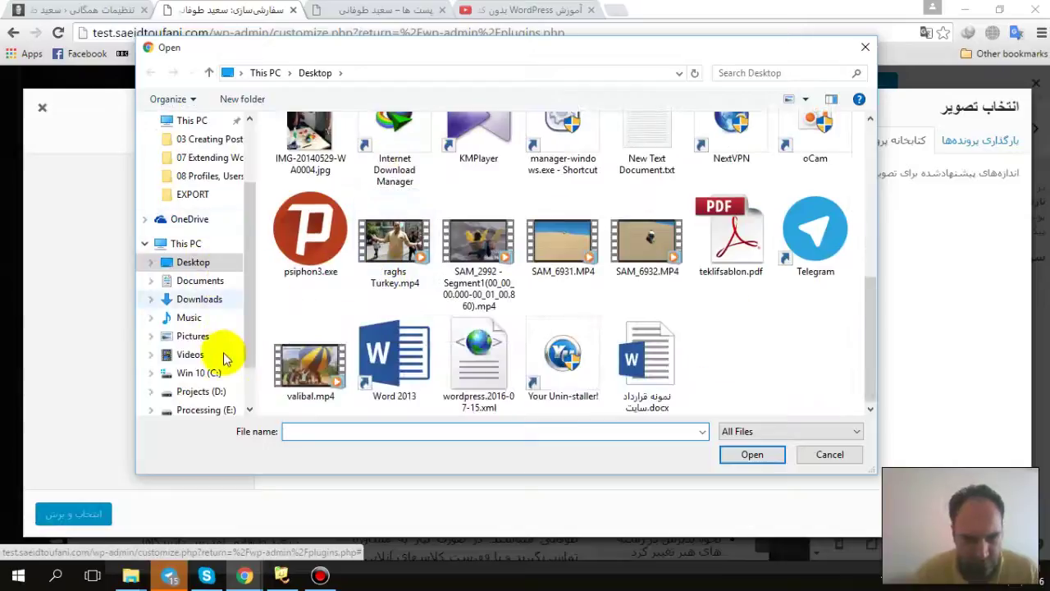
left_click(215, 409)
double_click(316, 225)
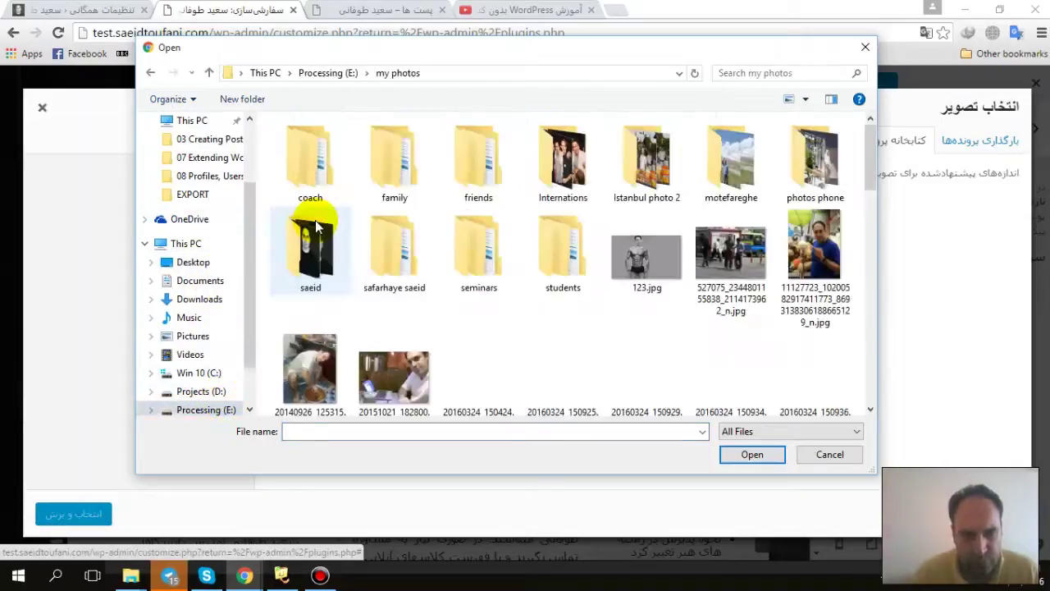
double_click(309, 267)
double_click(311, 289)
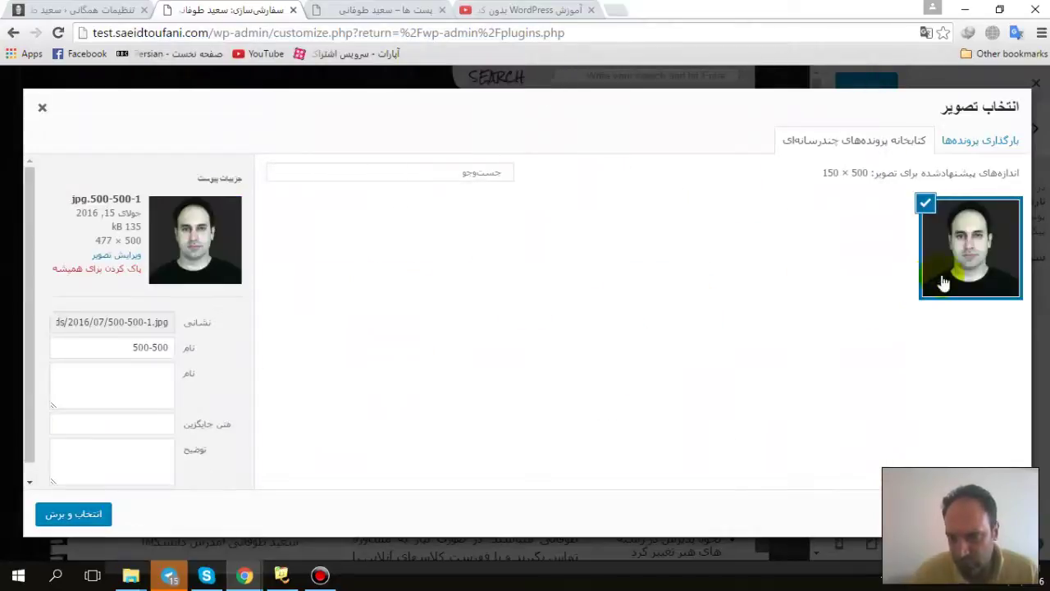
- Crop the 500-500 portrait to frame the face and shoulders as the header image
left_click(49, 516)
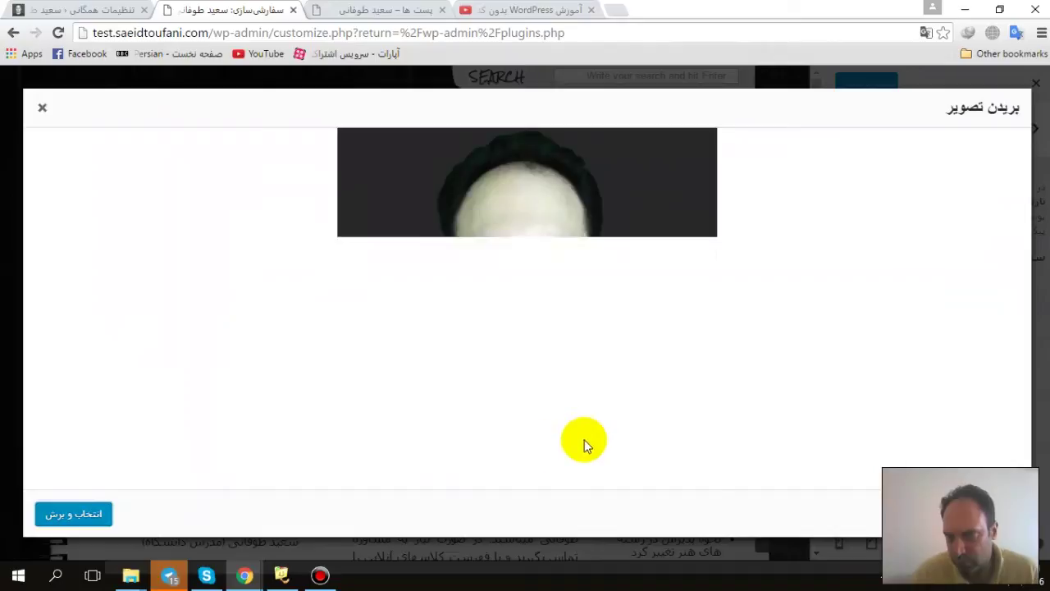
left_click_drag(527, 238, 531, 428)
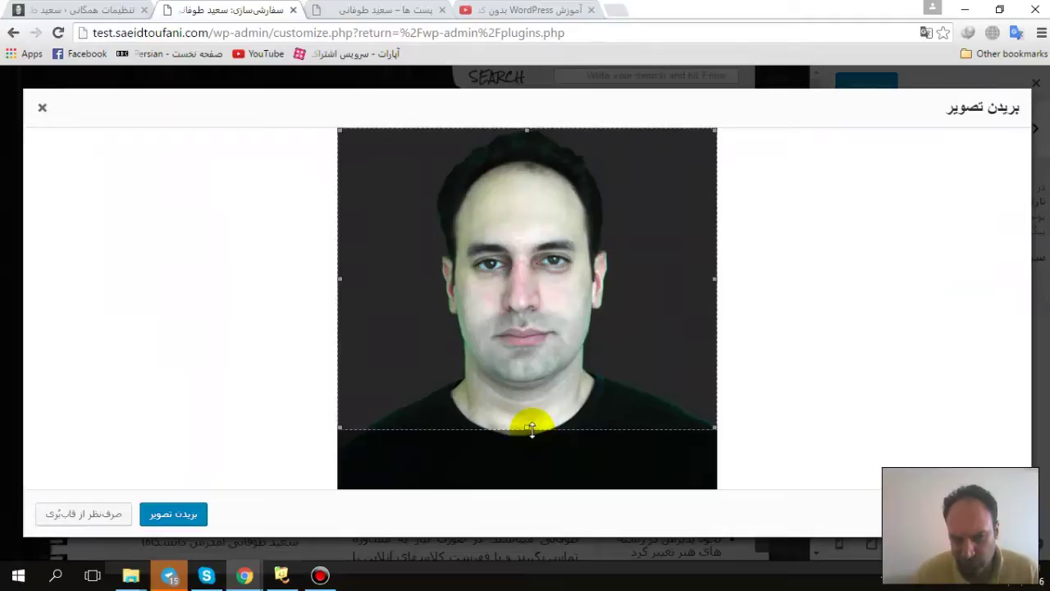
left_click_drag(532, 428, 530, 406)
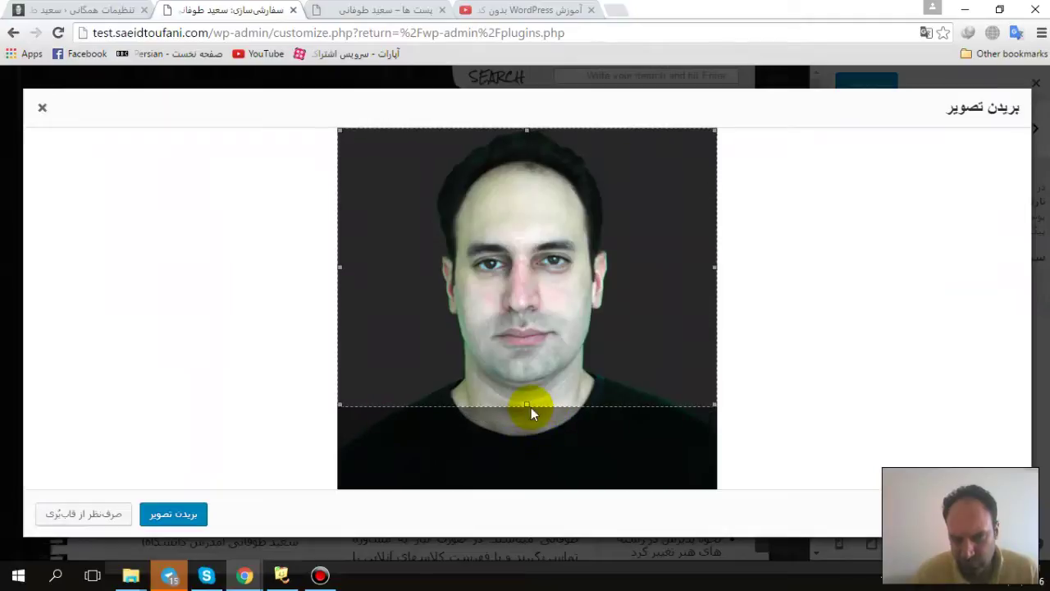
left_click_drag(347, 267, 387, 267)
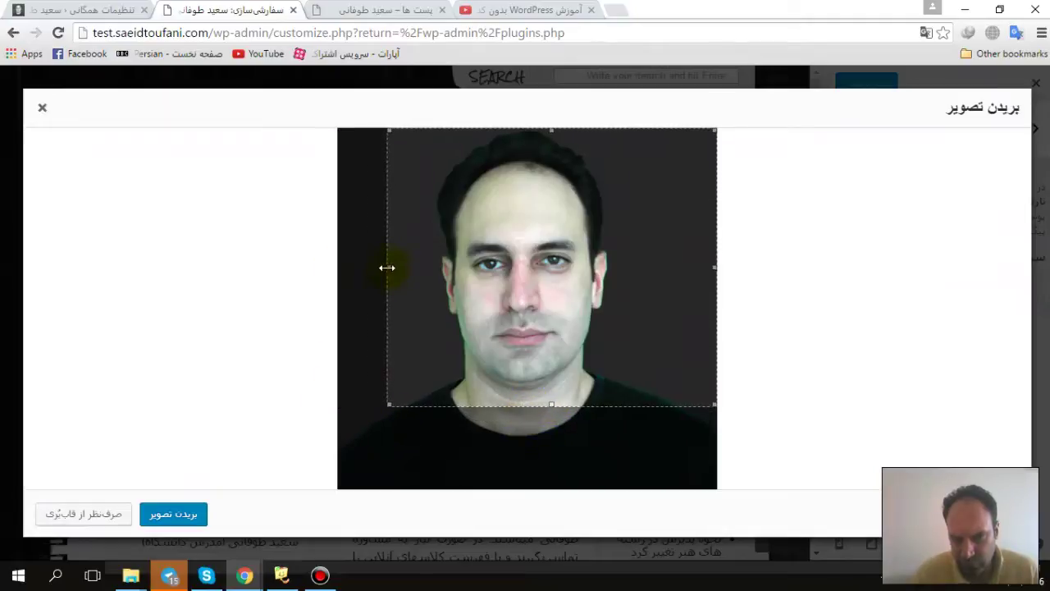
left_click_drag(717, 266, 656, 268)
left_click(174, 513)
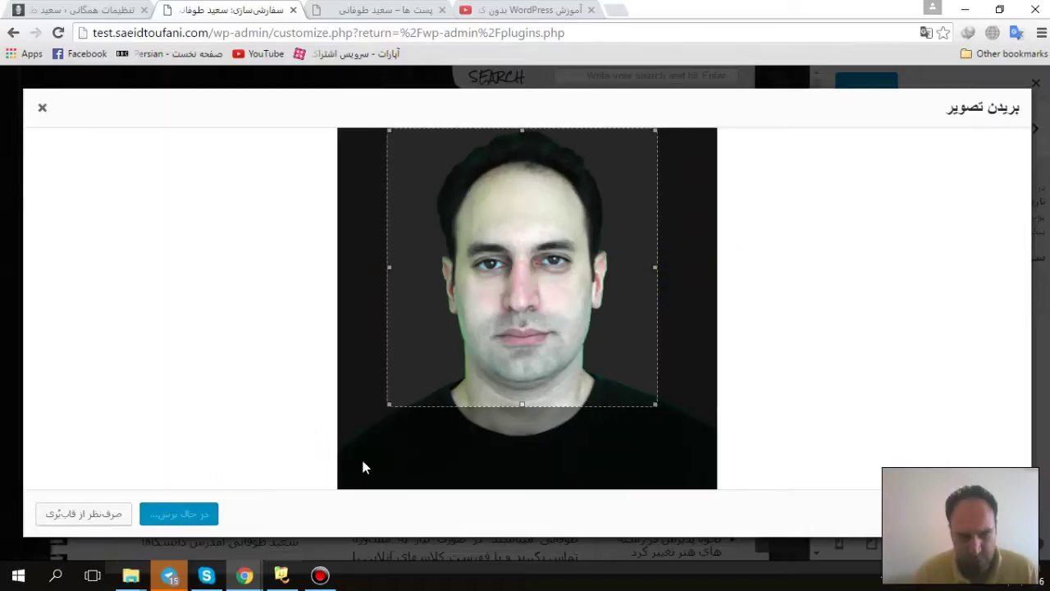
left_click(691, 349)
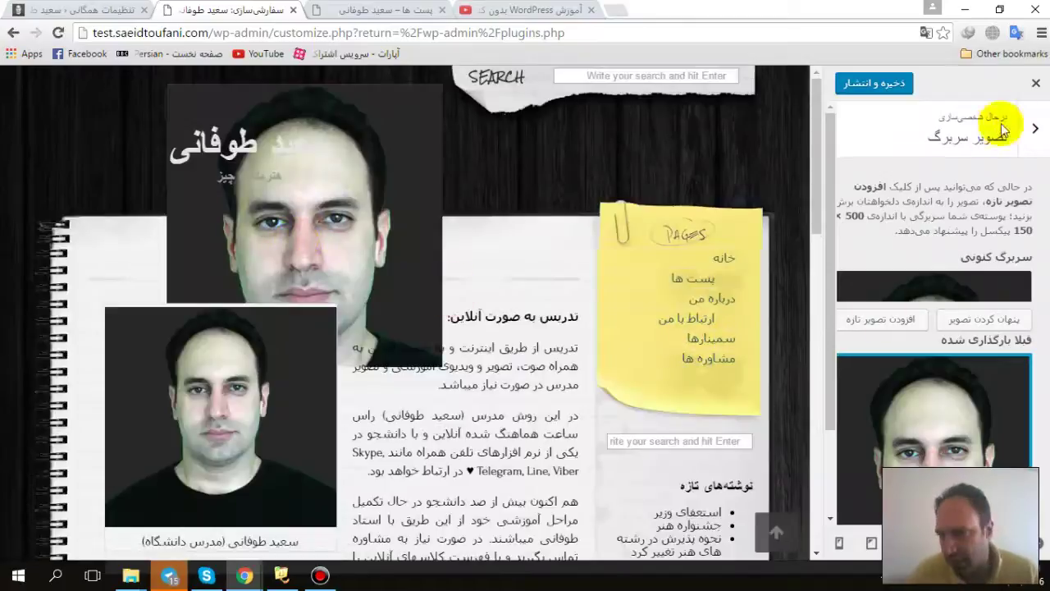
- Remove the uploaded header image and open the Site Identity settings
scroll(944, 394, "down", 3)
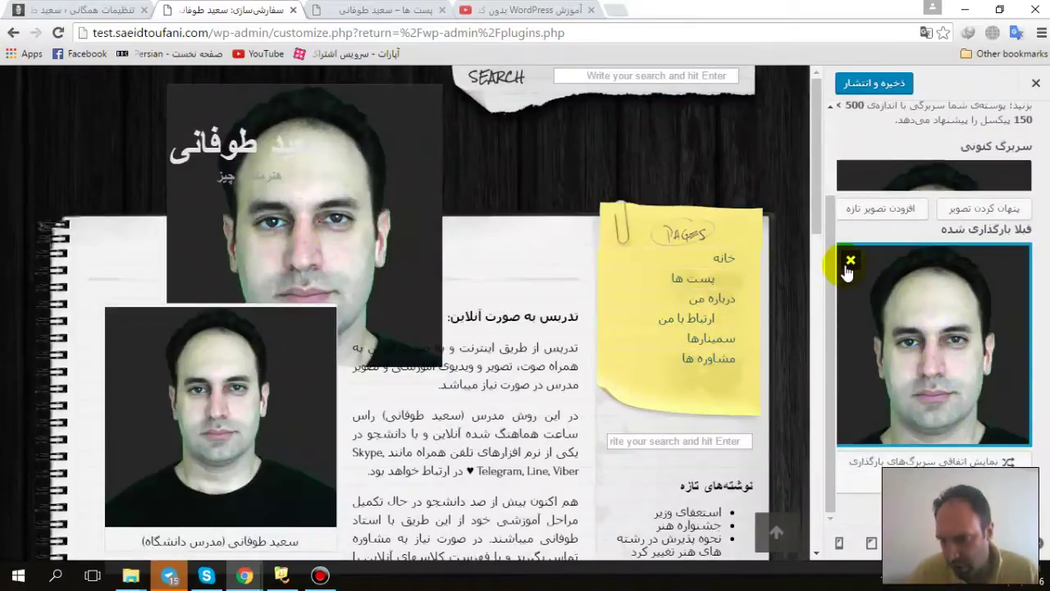
left_click(850, 261)
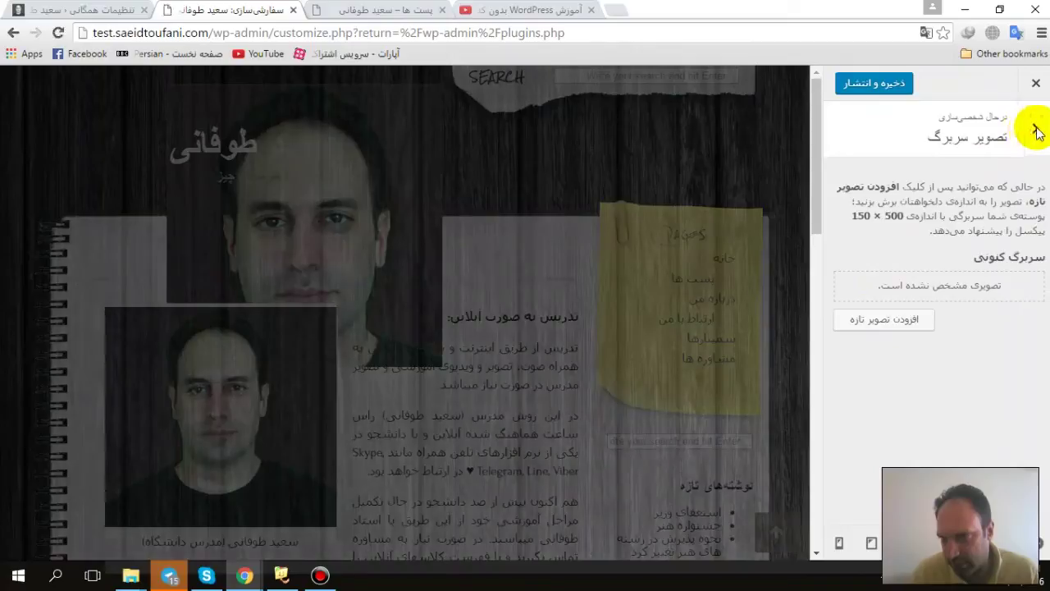
left_click(1036, 132)
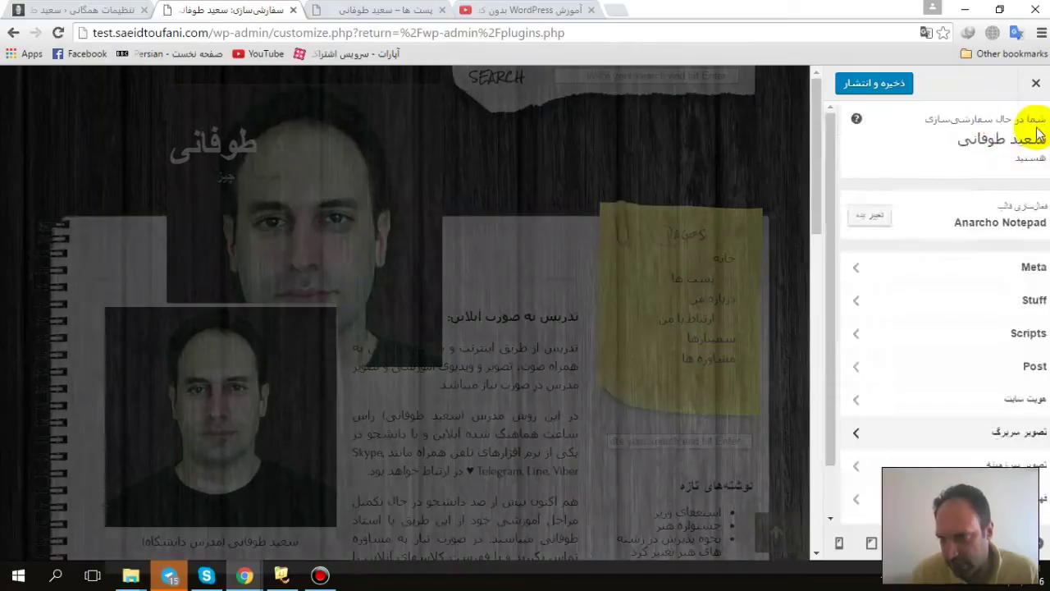
left_click(1026, 404)
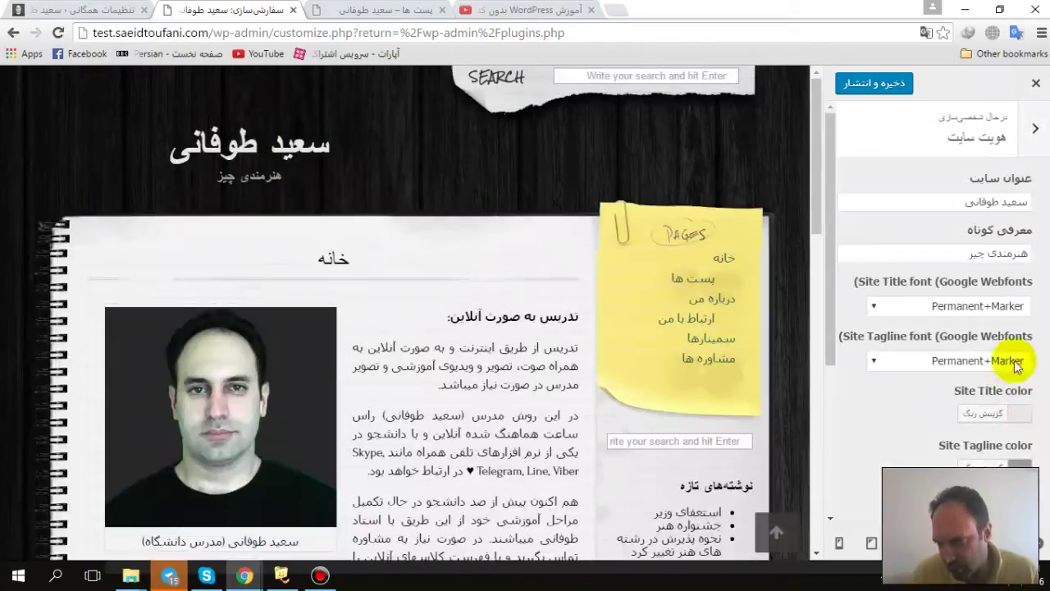
- Set the 500-500 portrait photo as the site icon and Save & Publish
scroll(989, 392, "down", 3)
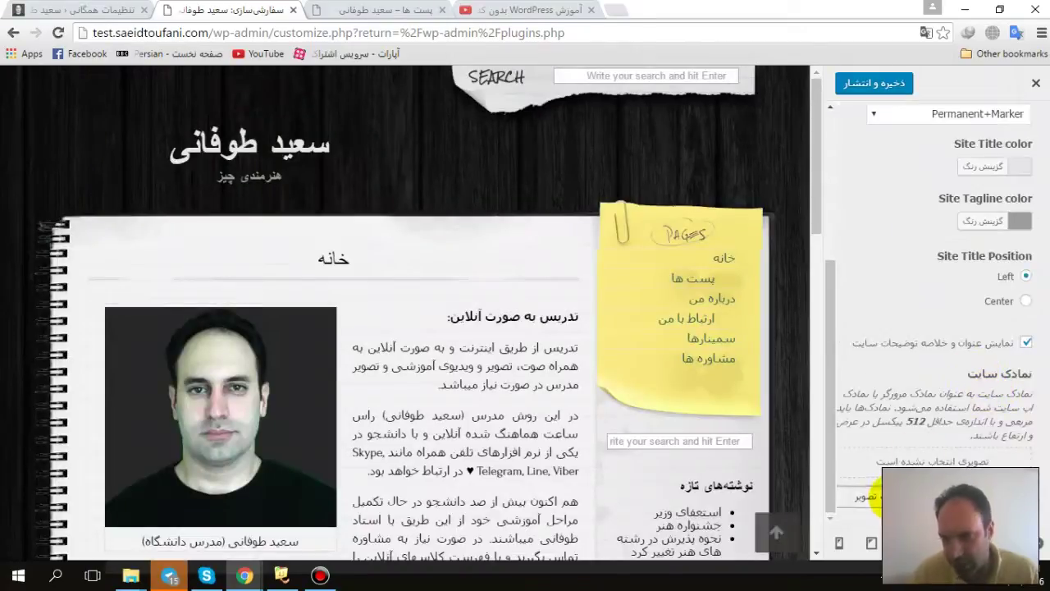
left_click(869, 495)
left_click(988, 246)
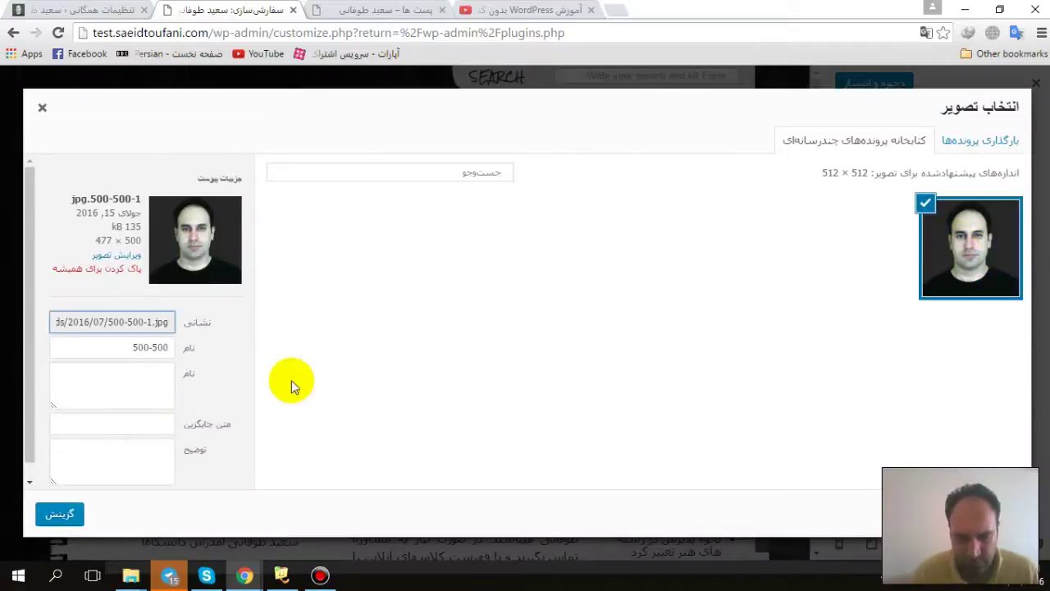
left_click(49, 512)
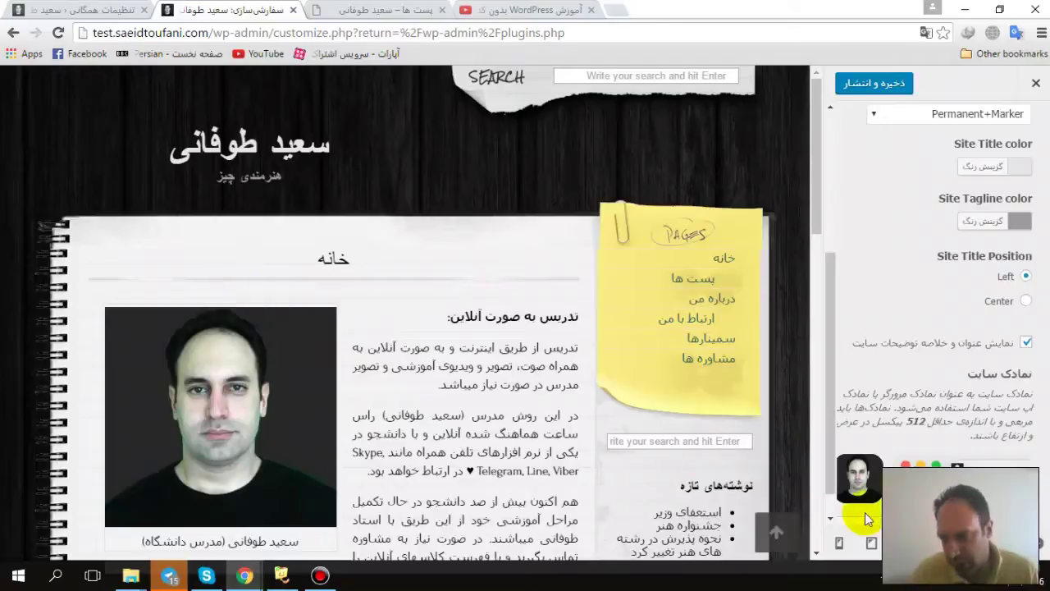
scroll(949, 440, "down", 1)
left_click(870, 83)
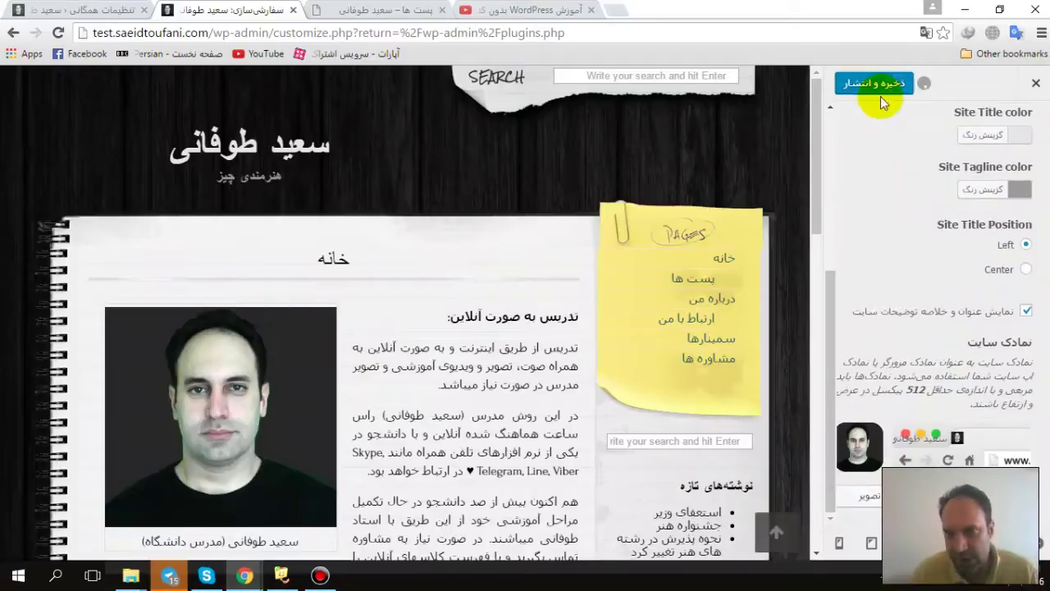
- Reload the live posts page to see the changes and inspect its address
left_click(402, 11)
left_click(57, 33)
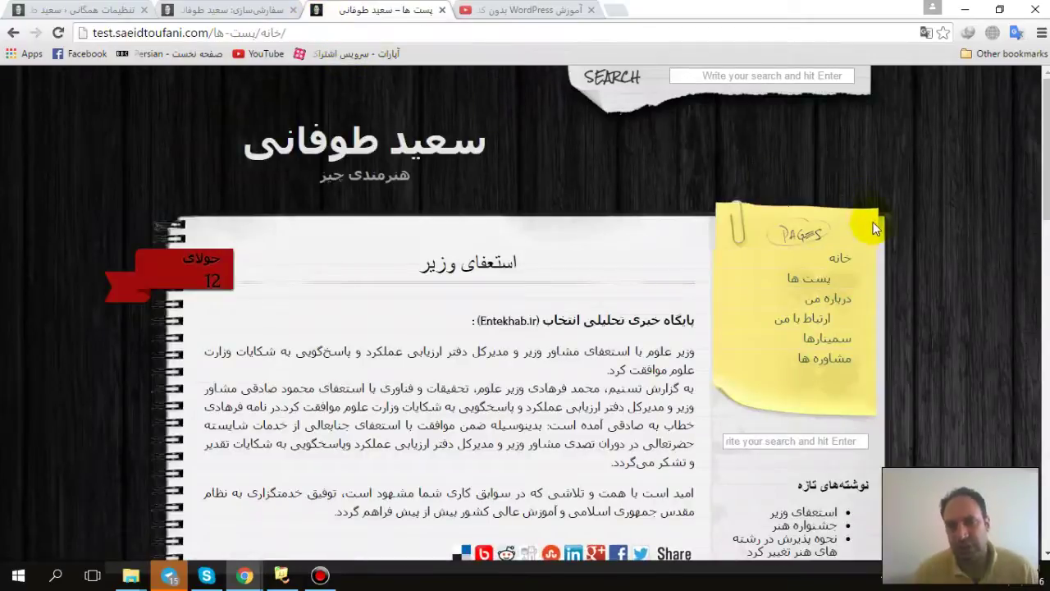
scroll(867, 214, "down", 20)
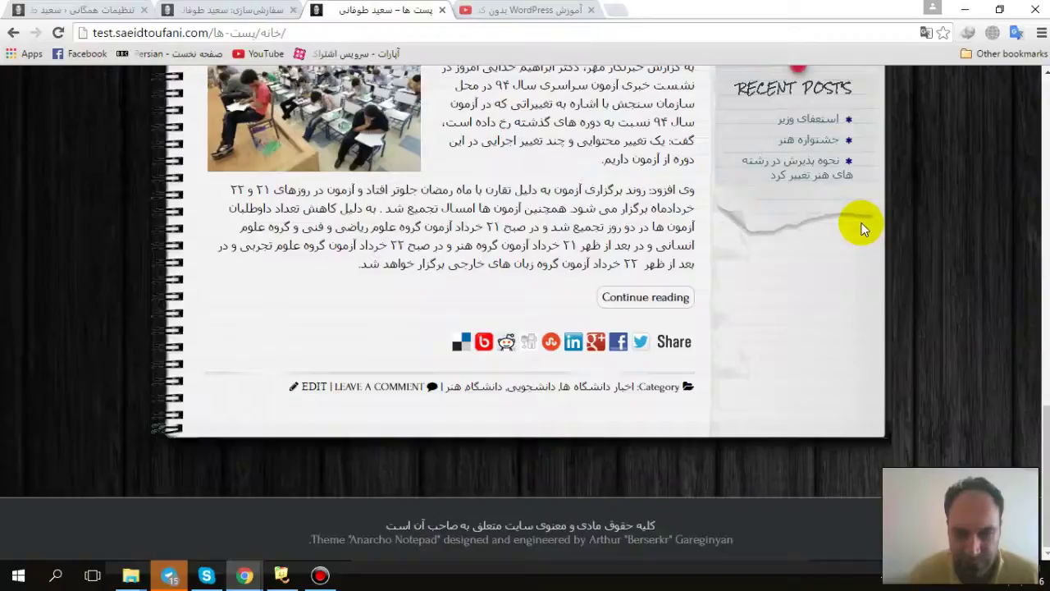
scroll(856, 228, "up", 20)
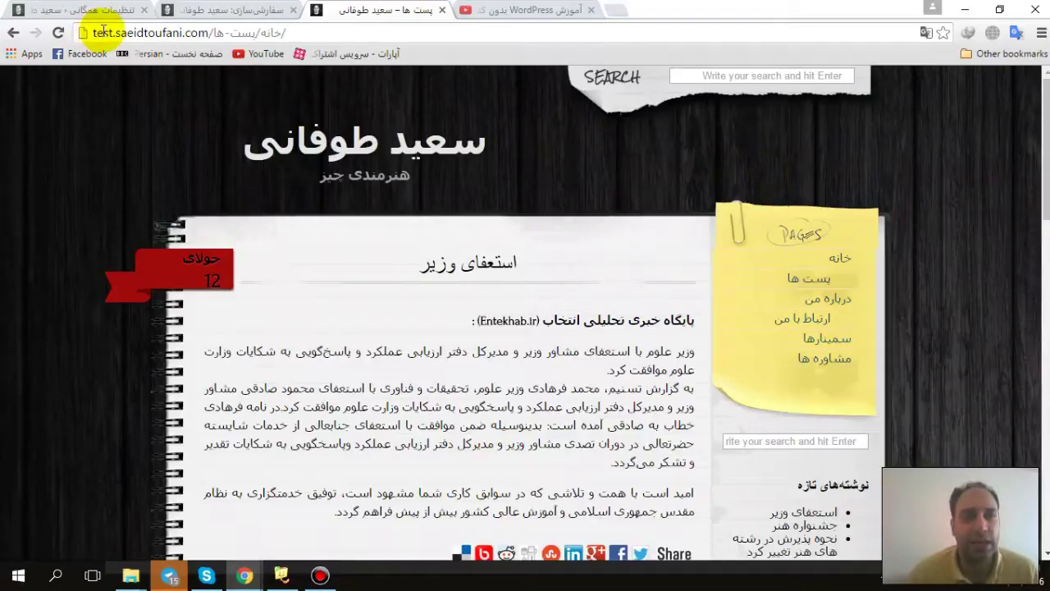
left_click_drag(114, 31, 88, 33)
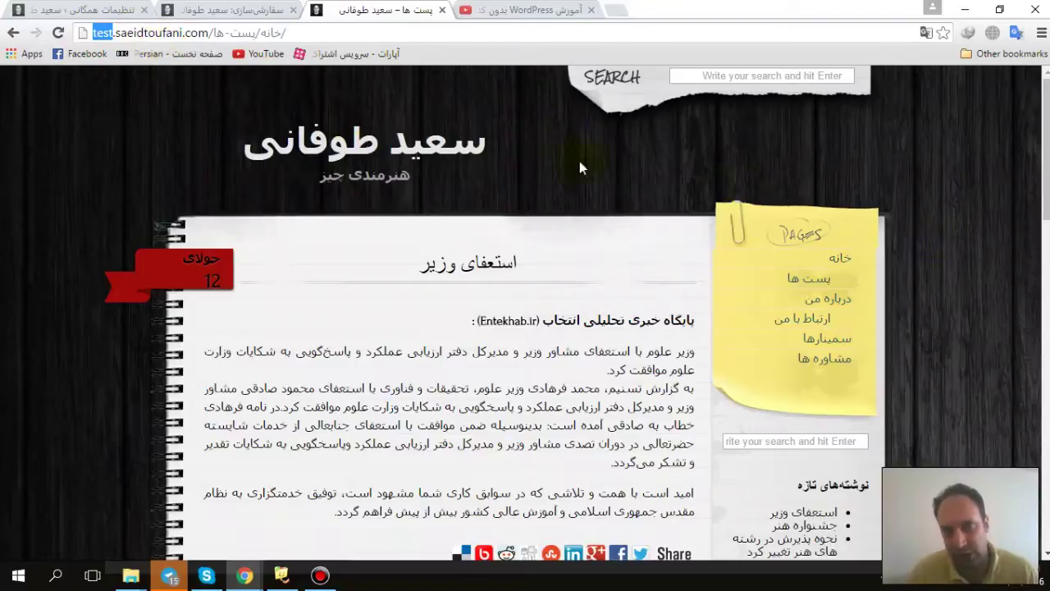
left_click_drag(217, 33, 273, 33)
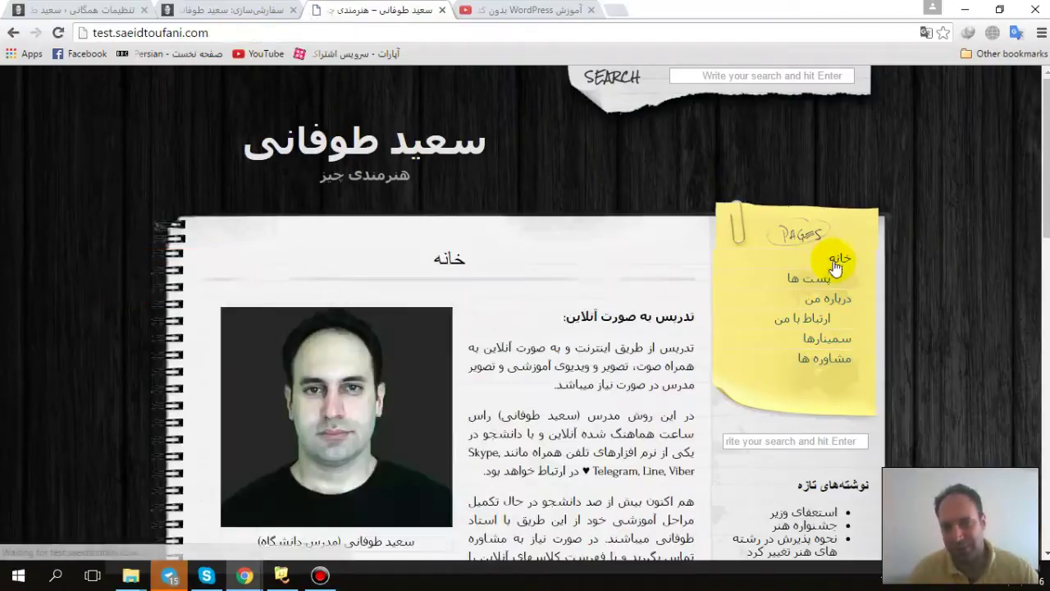
- Visit the About page, then the Contact (ارتباط با من) page
left_click(844, 297)
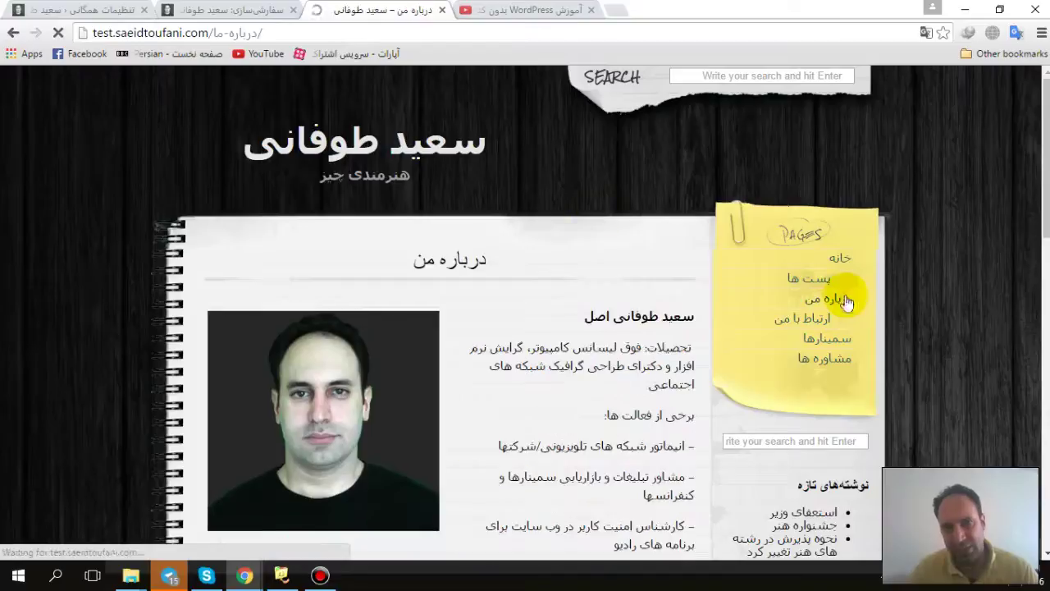
mouse_move(274, 33)
left_mouse_down()
mouse_move(235, 33)
mouse_move(263, 33)
left_mouse_up()
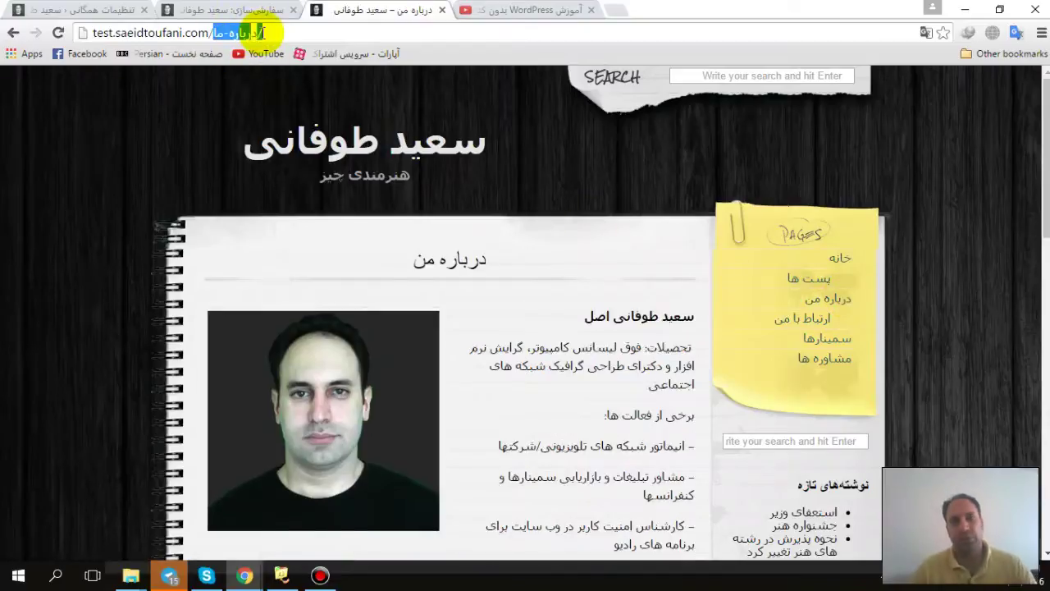
left_click(816, 319)
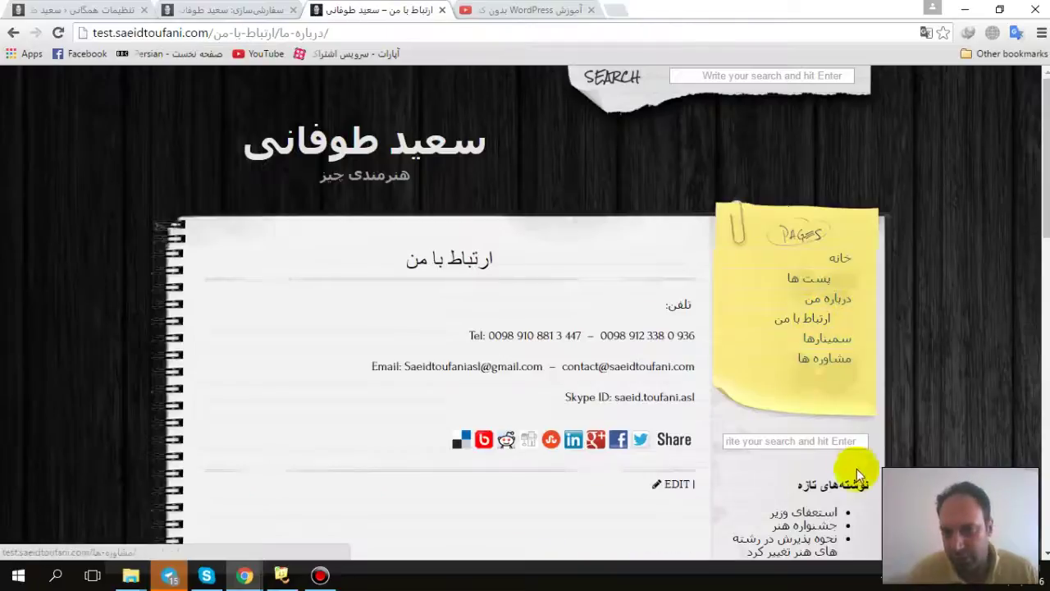
scroll(878, 379, "down", 5)
scroll(879, 380, "up", 5)
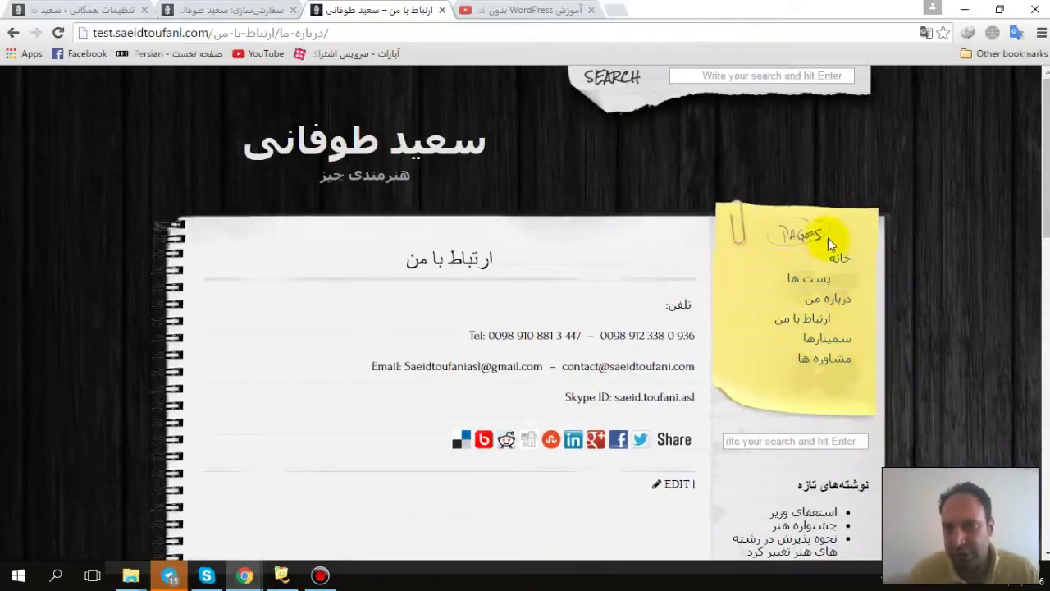